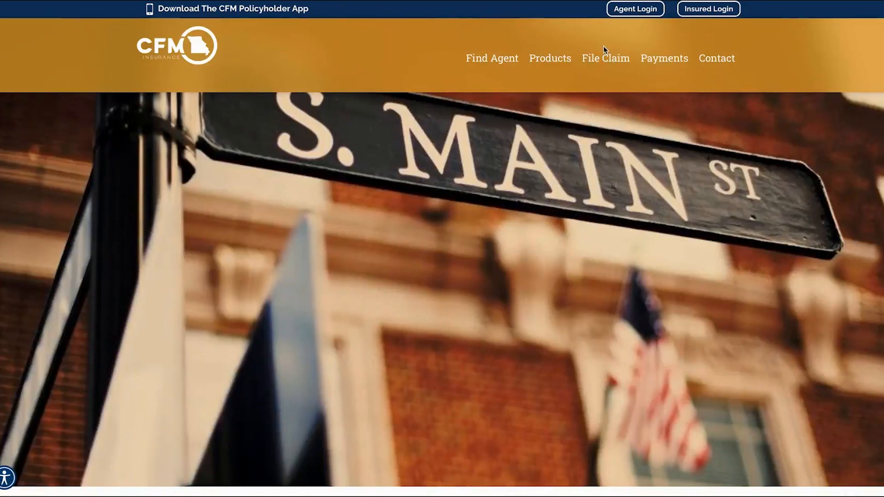
Step: Open the Agent Login page from the CFM Insurance homepage in a new tab
{"action": "left_click", "coordinate": [664, 59]}
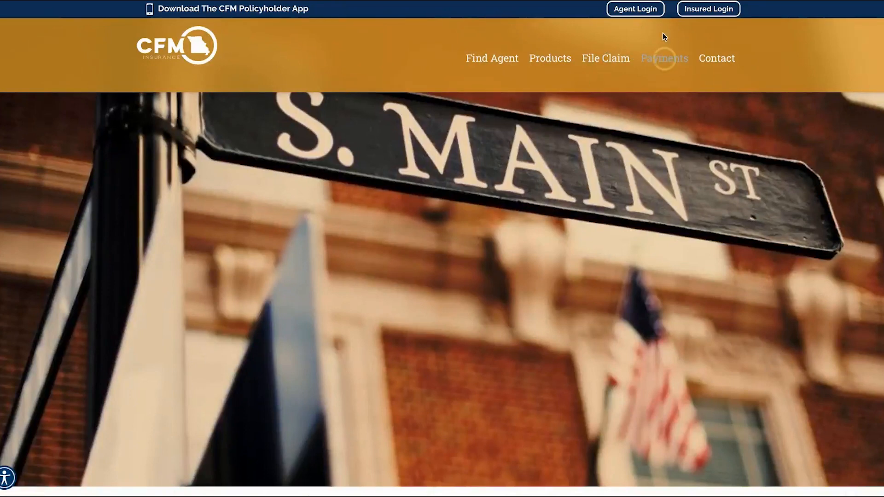
{"action": "left_click", "coordinate": [640, 10]}
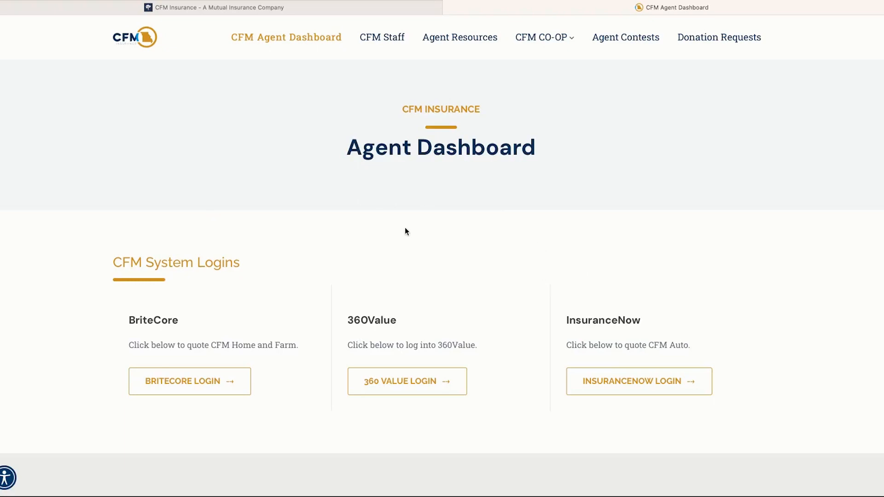
Step: Scroll the Agent Dashboard to view the BriteCore, 360Value and InsuranceNow system logins
{"action": "scroll", "coordinate": [545, 261], "scroll_direction": "down", "scroll_amount": 1}
{"action": "scroll", "coordinate": [542, 262], "scroll_direction": "up", "scroll_amount": 1}
{"action": "scroll", "coordinate": [269, 449], "scroll_direction": "down", "scroll_amount": 3}
{"action": "scroll", "coordinate": [254, 153], "scroll_direction": "up", "scroll_amount": 1}
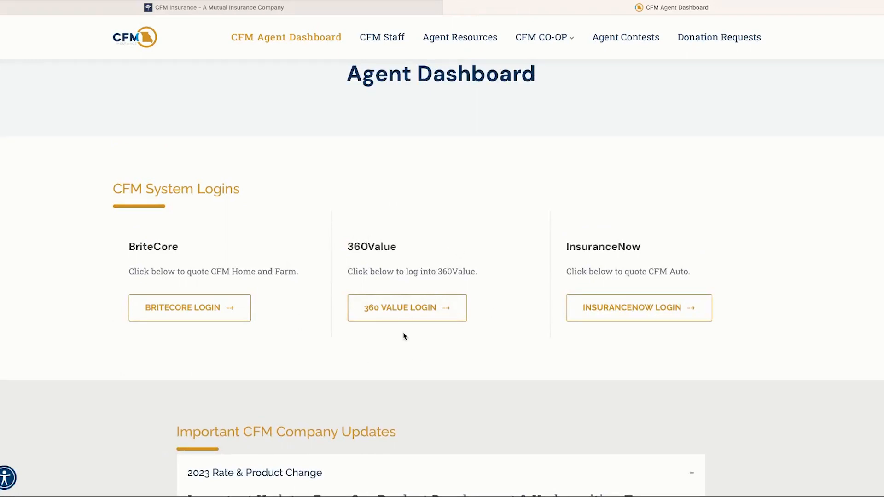
{"action": "scroll", "coordinate": [341, 369], "scroll_direction": "down", "scroll_amount": 1}
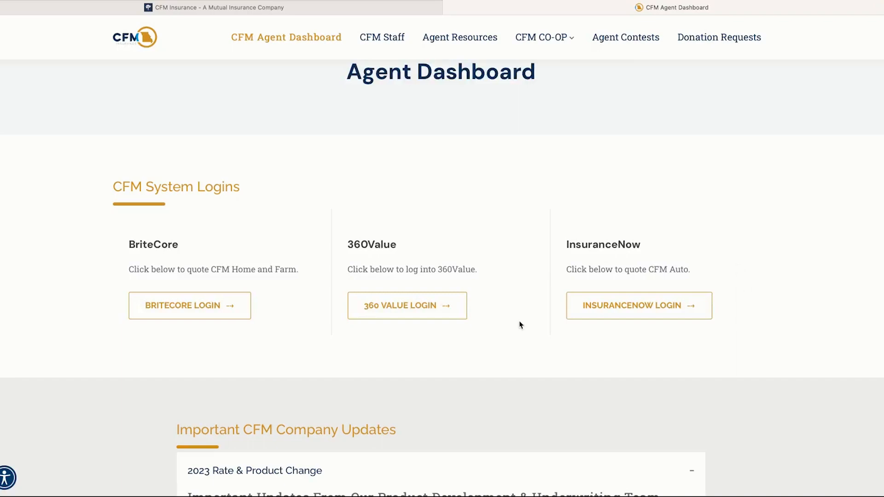
Step: Scroll past the 2023 Rate & Product Change update down to the Renters Campaign shareable content
{"action": "scroll", "coordinate": [546, 324], "scroll_direction": "down", "scroll_amount": 1}
{"action": "scroll", "coordinate": [547, 325], "scroll_direction": "down", "scroll_amount": 5}
{"action": "scroll", "coordinate": [624, 317], "scroll_direction": "down", "scroll_amount": 1}
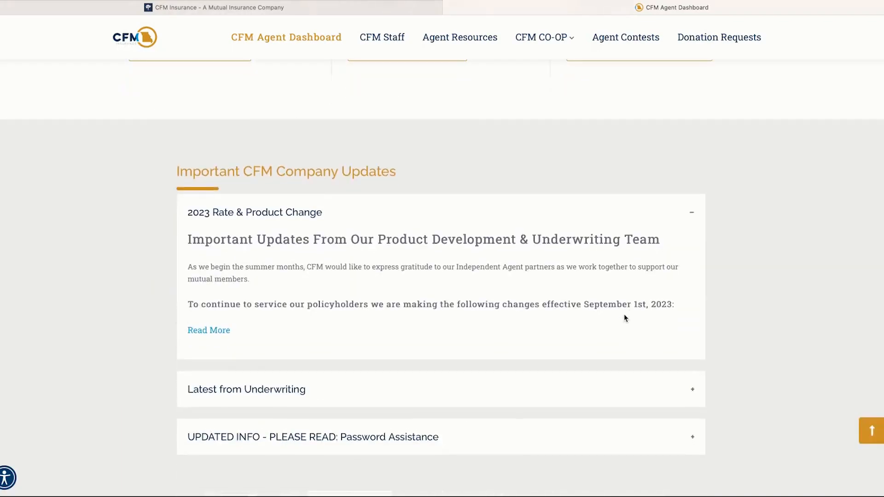
{"action": "scroll", "coordinate": [625, 317], "scroll_direction": "down", "scroll_amount": 1}
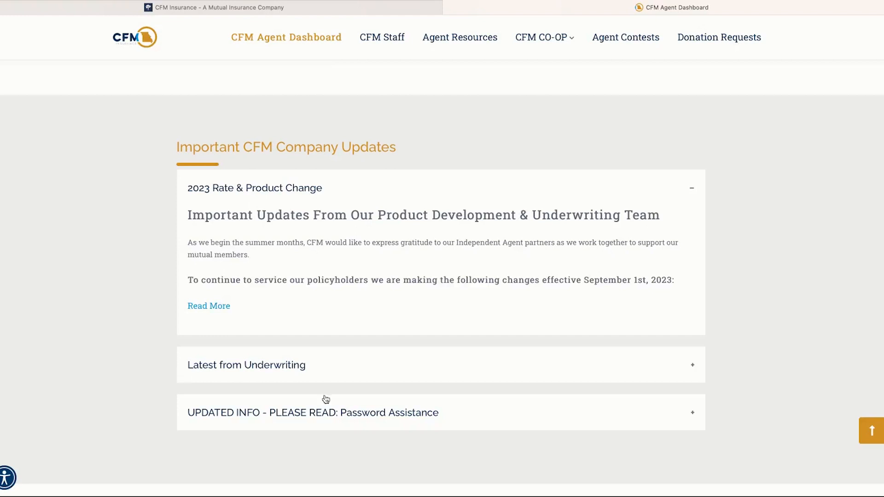
{"action": "scroll", "coordinate": [365, 379], "scroll_direction": "down", "scroll_amount": 1}
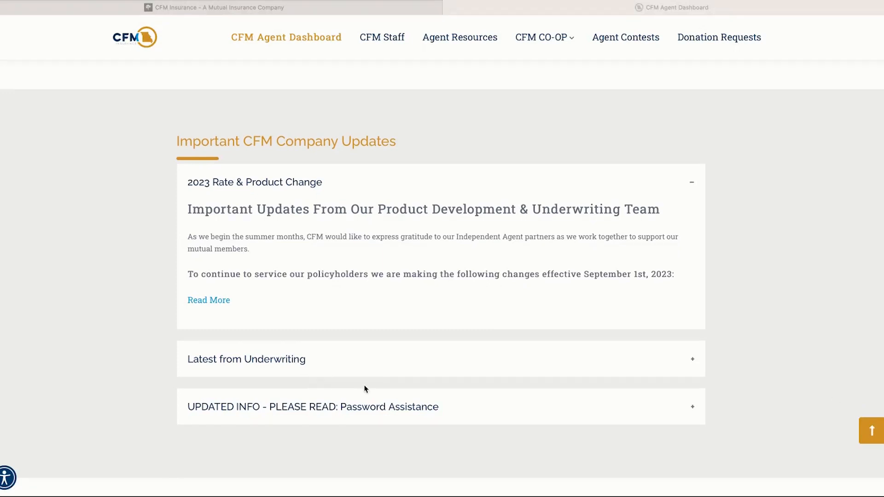
{"action": "scroll", "coordinate": [365, 388], "scroll_direction": "down", "scroll_amount": 1}
{"action": "scroll", "coordinate": [352, 370], "scroll_direction": "down", "scroll_amount": 3}
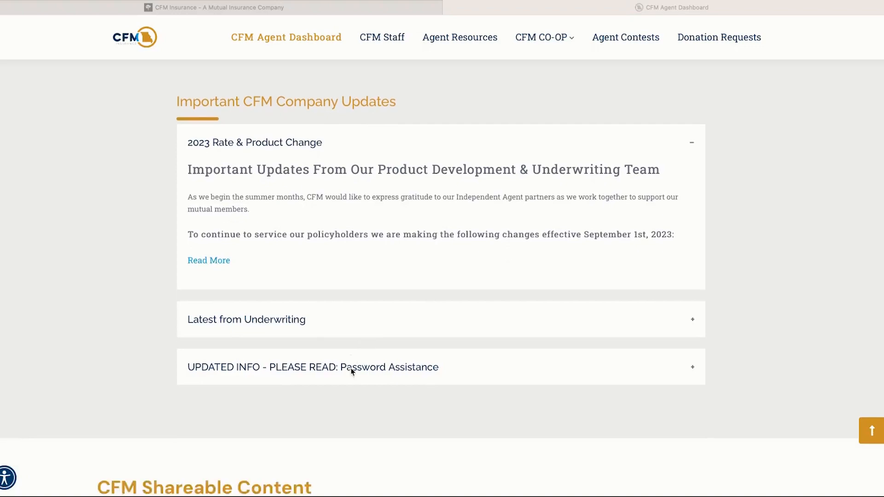
{"action": "scroll", "coordinate": [359, 376], "scroll_direction": "down", "scroll_amount": 7}
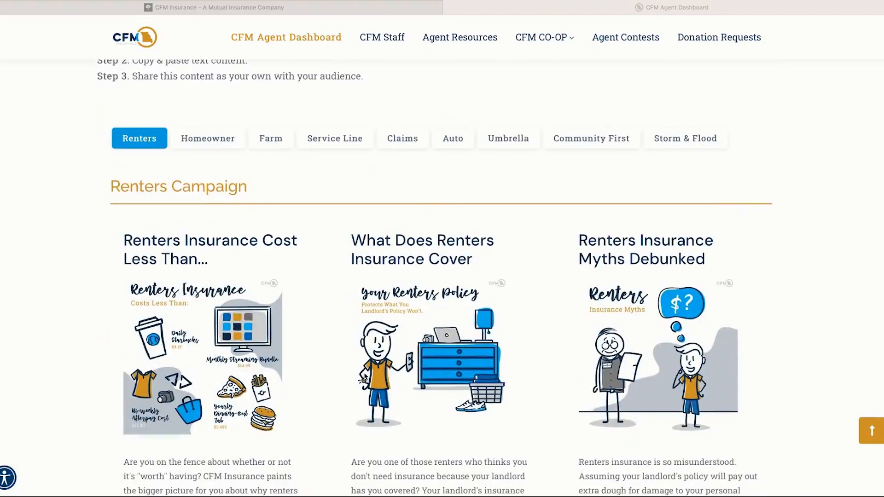
{"action": "scroll", "coordinate": [363, 376], "scroll_direction": "down", "scroll_amount": 1}
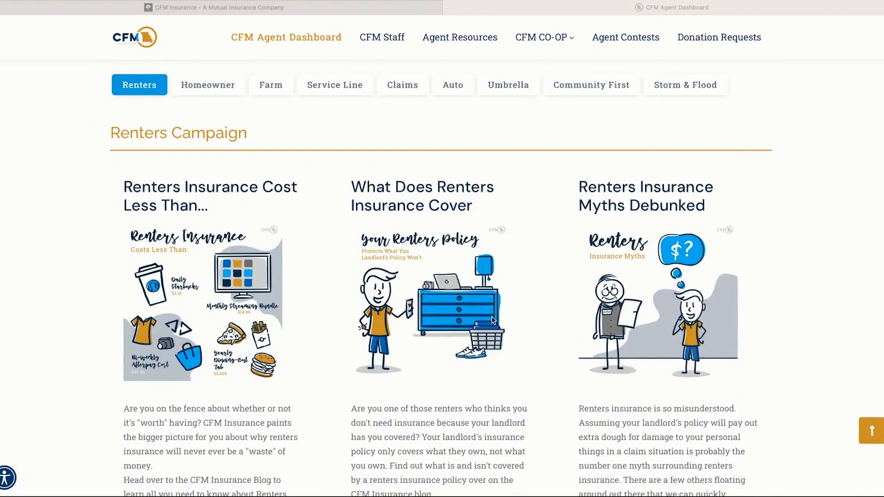
{"action": "scroll", "coordinate": [485, 281], "scroll_direction": "down", "scroll_amount": 1}
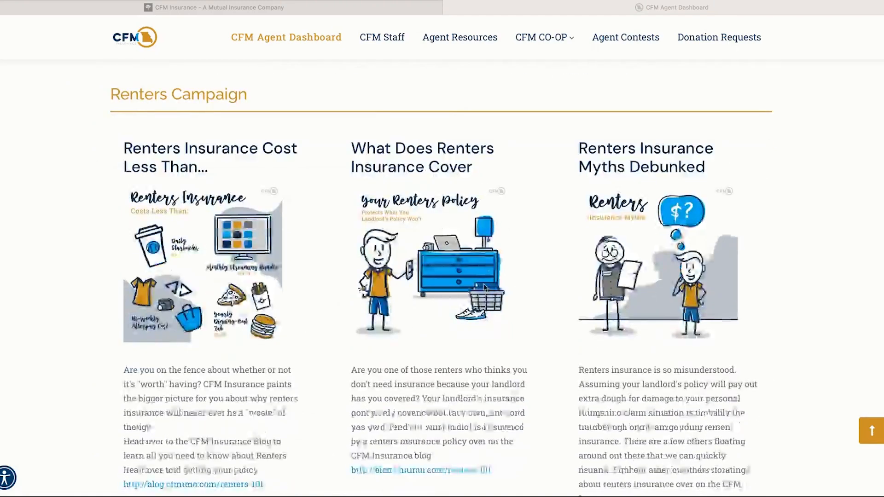
{"action": "scroll", "coordinate": [484, 287], "scroll_direction": "down", "scroll_amount": 2}
{"action": "scroll", "coordinate": [495, 304], "scroll_direction": "down", "scroll_amount": 2}
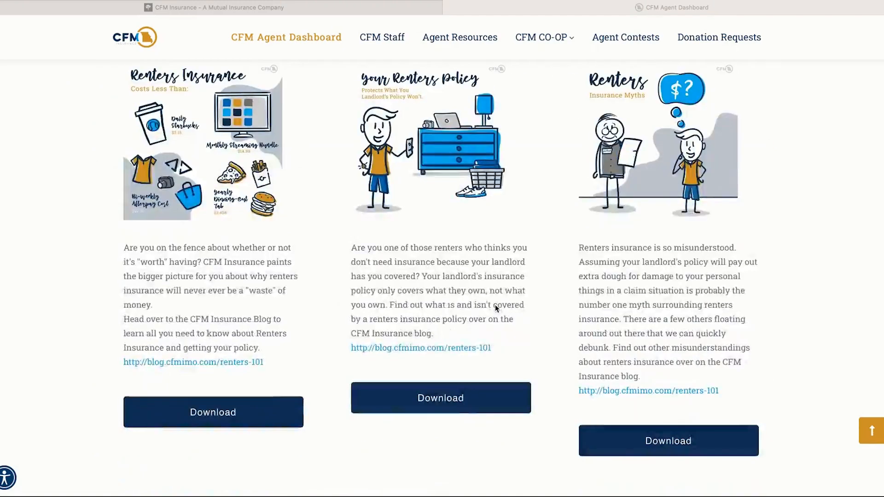
{"action": "scroll", "coordinate": [493, 307], "scroll_direction": "up", "scroll_amount": 6}
{"action": "left_click", "coordinate": [198, 134]}
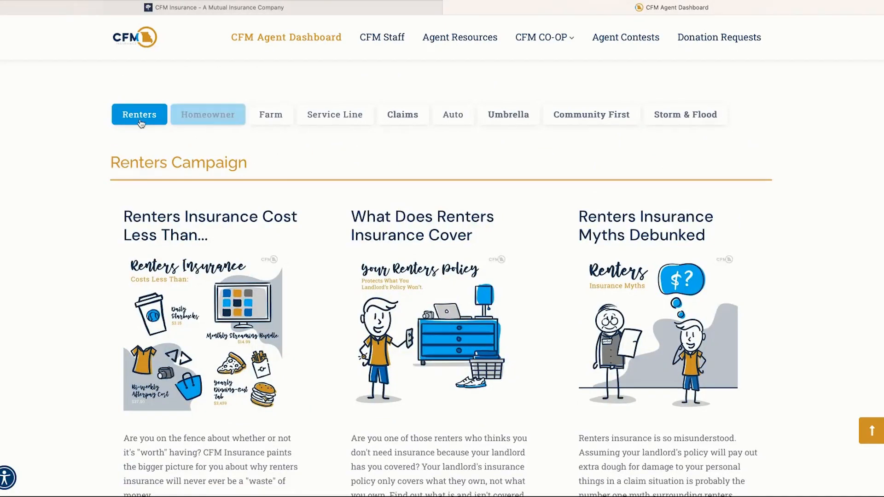
Step: Browse the Homeowner, Farm and Service Line campaign posts in the shareable content
{"action": "left_click", "coordinate": [211, 118]}
{"action": "left_click", "coordinate": [270, 115]}
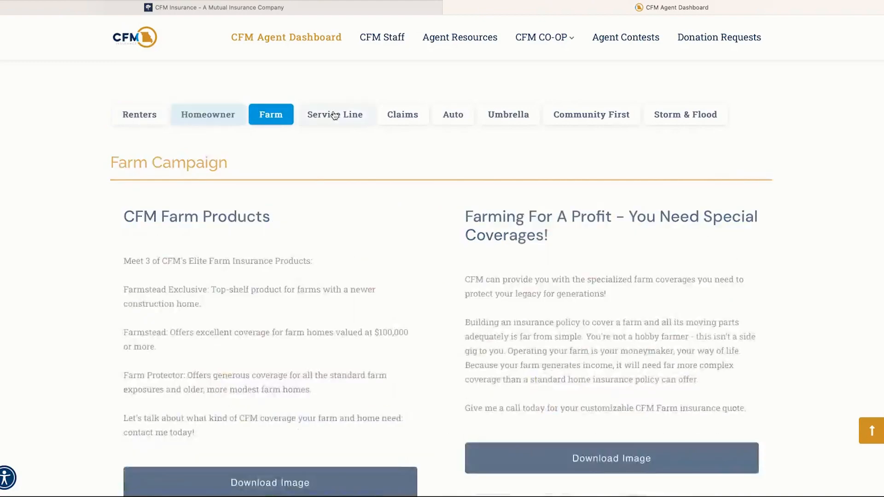
{"action": "left_click", "coordinate": [352, 118]}
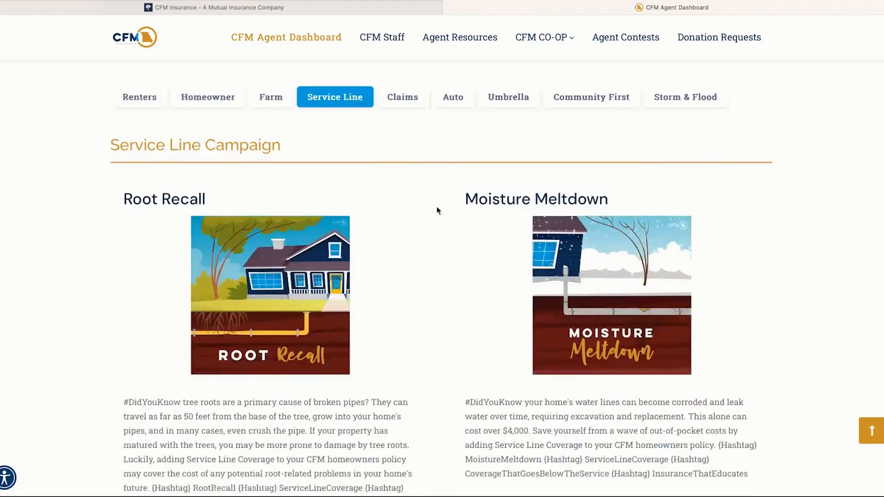
{"action": "scroll", "coordinate": [436, 209], "scroll_direction": "down", "scroll_amount": 8}
{"action": "scroll", "coordinate": [341, 316], "scroll_direction": "down", "scroll_amount": 2}
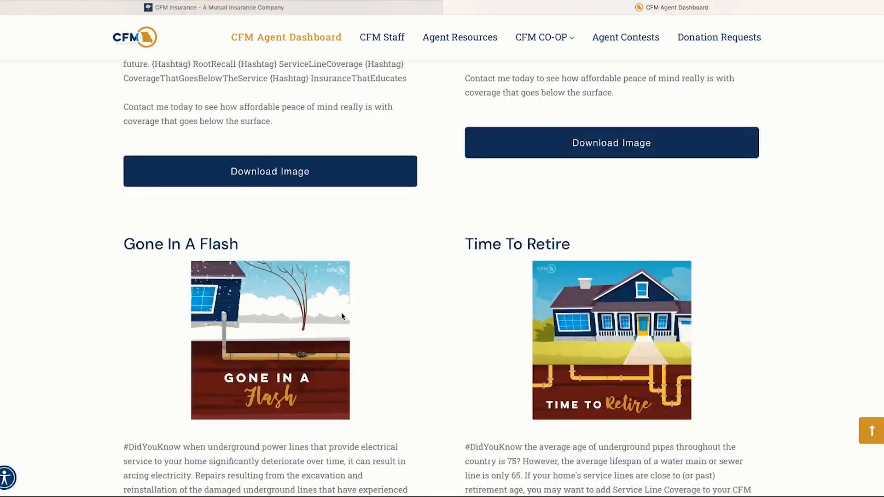
{"action": "scroll", "coordinate": [349, 302], "scroll_direction": "down", "scroll_amount": 2}
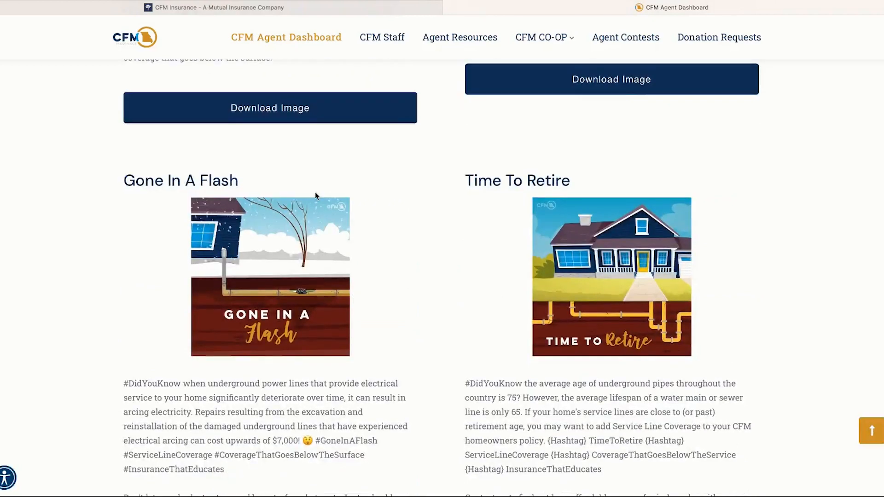
{"action": "scroll", "coordinate": [274, 98], "scroll_direction": "up", "scroll_amount": 15}
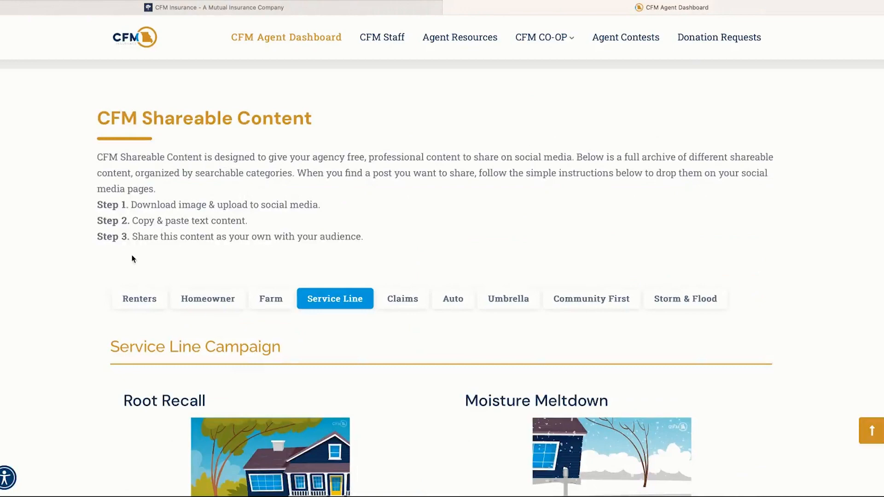
{"action": "scroll", "coordinate": [227, 294], "scroll_direction": "down", "scroll_amount": 6}
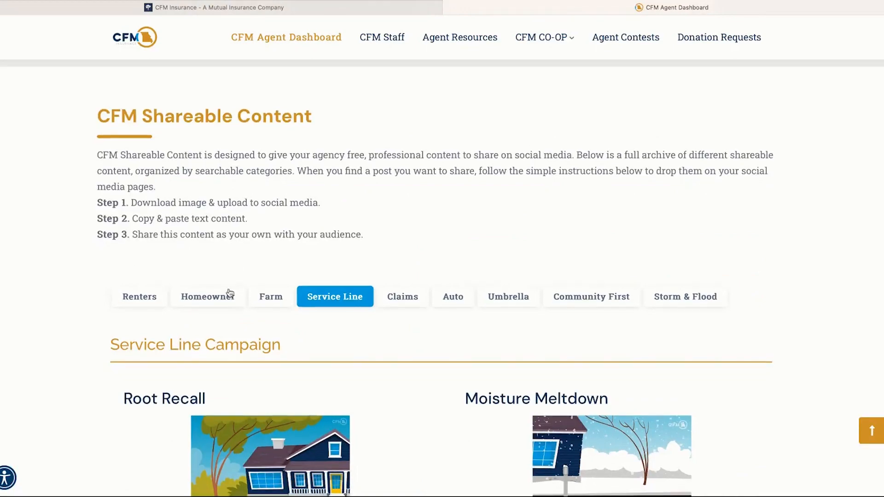
{"action": "scroll", "coordinate": [227, 295], "scroll_direction": "down", "scroll_amount": 2}
{"action": "scroll", "coordinate": [366, 187], "scroll_direction": "up", "scroll_amount": 6}
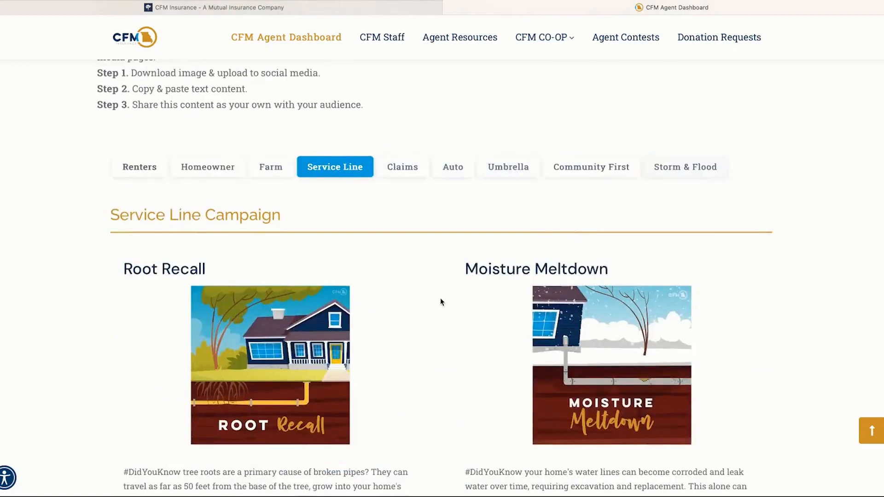
{"action": "scroll", "coordinate": [442, 307], "scroll_direction": "down", "scroll_amount": 1}
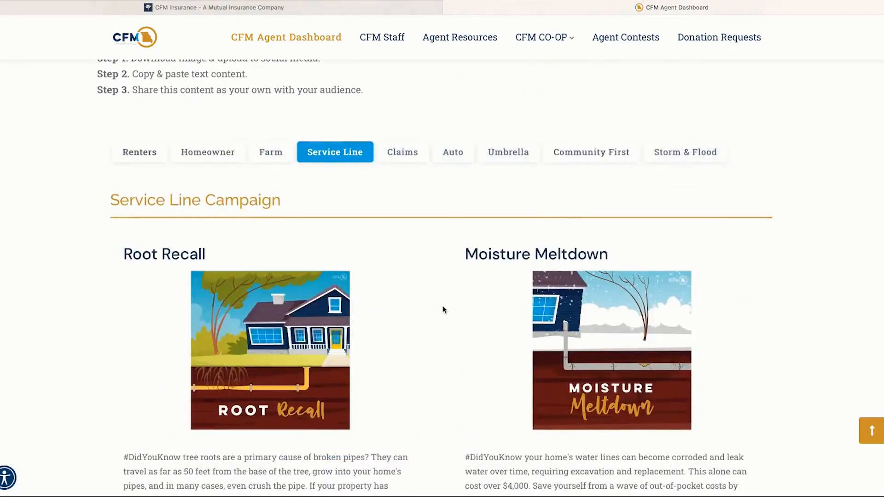
Step: View the Claims campaign posts, then return to the top of the Agent Dashboard
{"action": "left_click", "coordinate": [401, 158]}
{"action": "scroll", "coordinate": [598, 276], "scroll_direction": "down", "scroll_amount": 4}
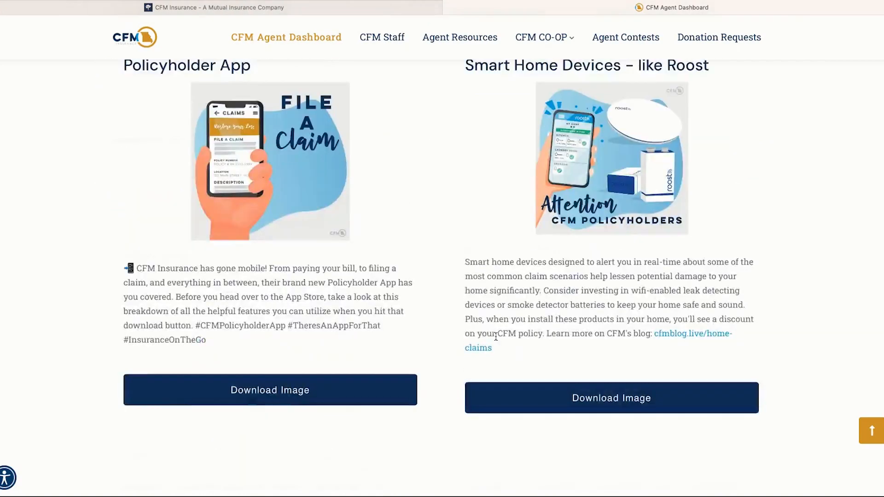
{"action": "scroll", "coordinate": [506, 288], "scroll_direction": "up", "scroll_amount": 3}
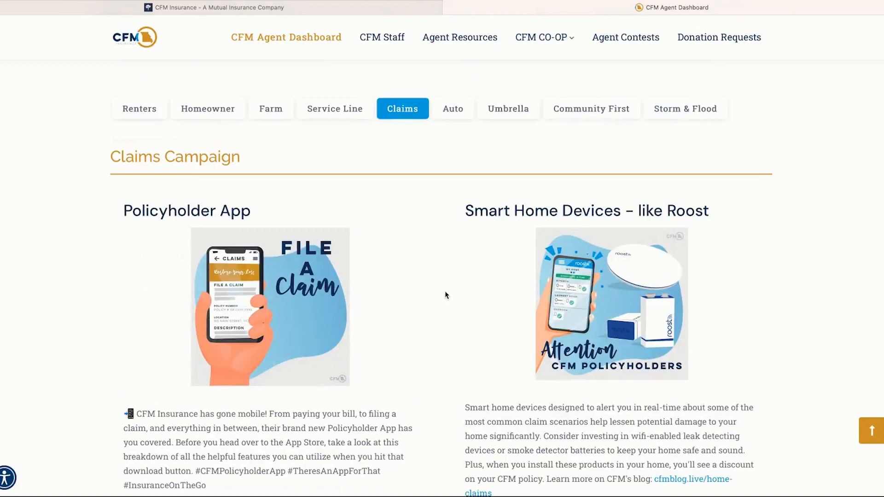
{"action": "scroll", "coordinate": [445, 295], "scroll_direction": "up", "scroll_amount": 3}
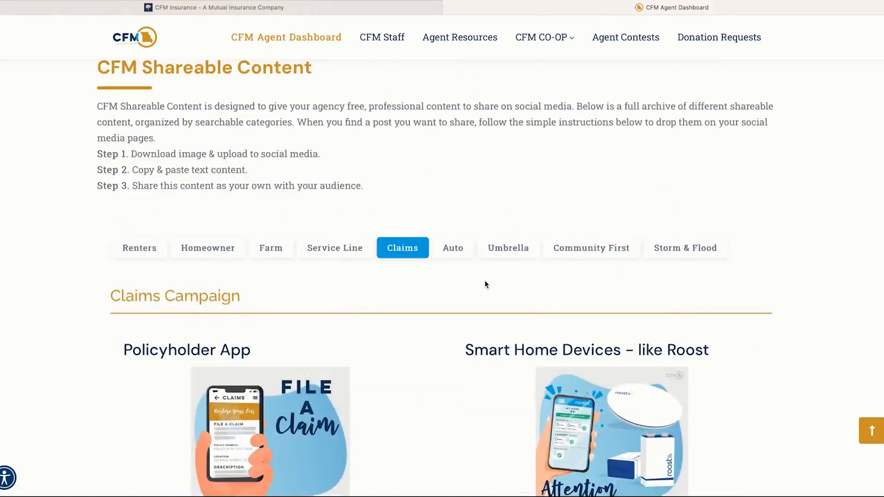
{"action": "scroll", "coordinate": [486, 285], "scroll_direction": "up", "scroll_amount": 15}
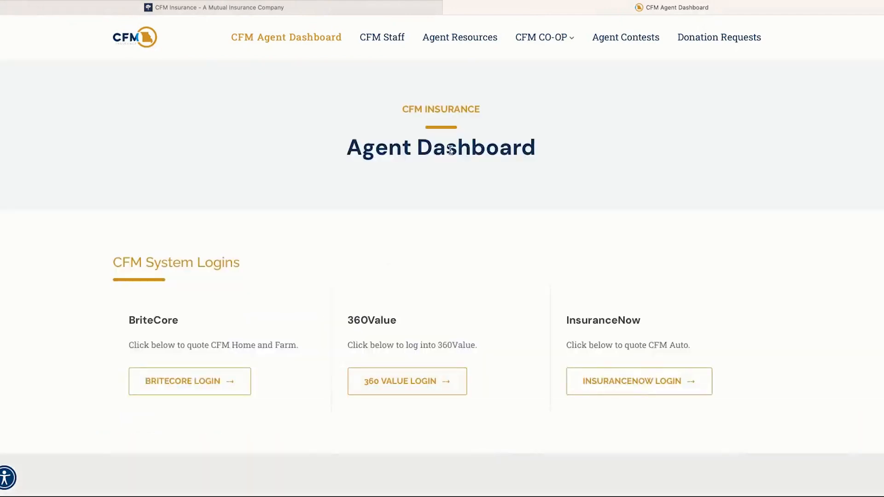
Step: Open CFM Staff and scroll through the Agency Development and Agency Support contact cards
{"action": "left_click", "coordinate": [378, 45]}
{"action": "scroll", "coordinate": [490, 270], "scroll_direction": "down", "scroll_amount": 3}
{"action": "scroll", "coordinate": [490, 271], "scroll_direction": "down", "scroll_amount": 2}
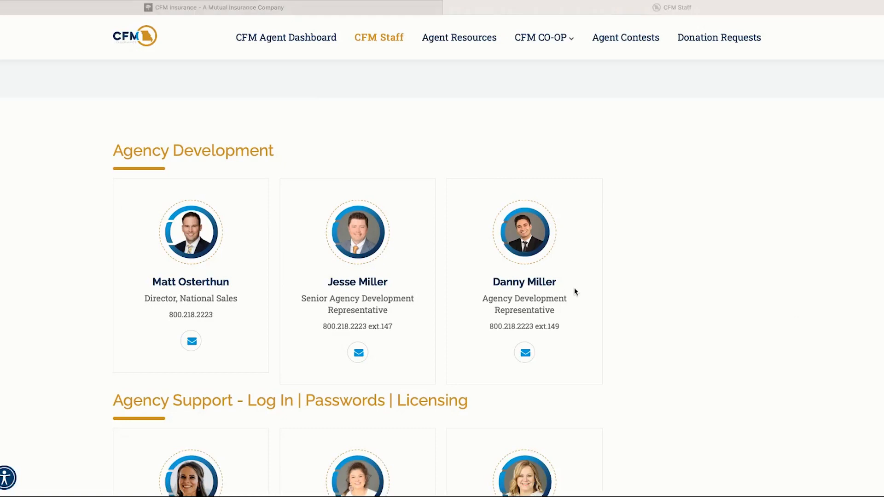
{"action": "scroll", "coordinate": [532, 304], "scroll_direction": "down", "scroll_amount": 1}
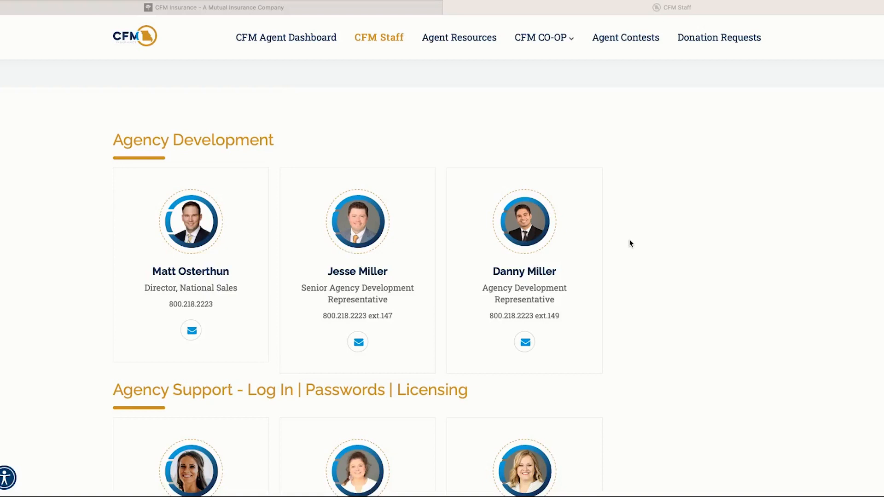
{"action": "scroll", "coordinate": [630, 240], "scroll_direction": "down", "scroll_amount": 1}
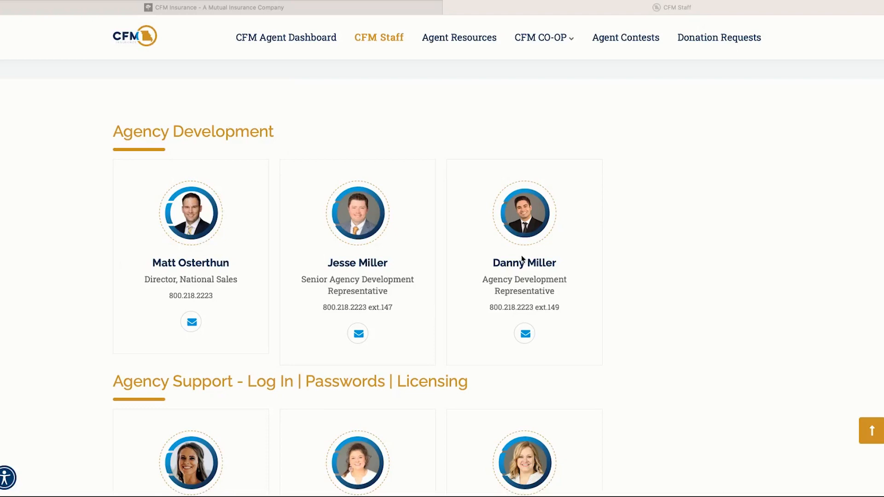
{"action": "scroll", "coordinate": [624, 230], "scroll_direction": "down", "scroll_amount": 5}
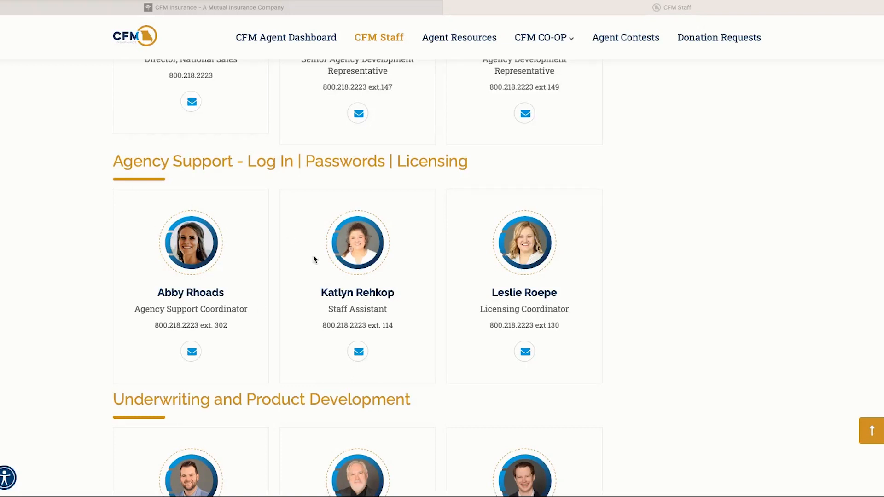
{"action": "scroll", "coordinate": [350, 258], "scroll_direction": "down", "scroll_amount": 2}
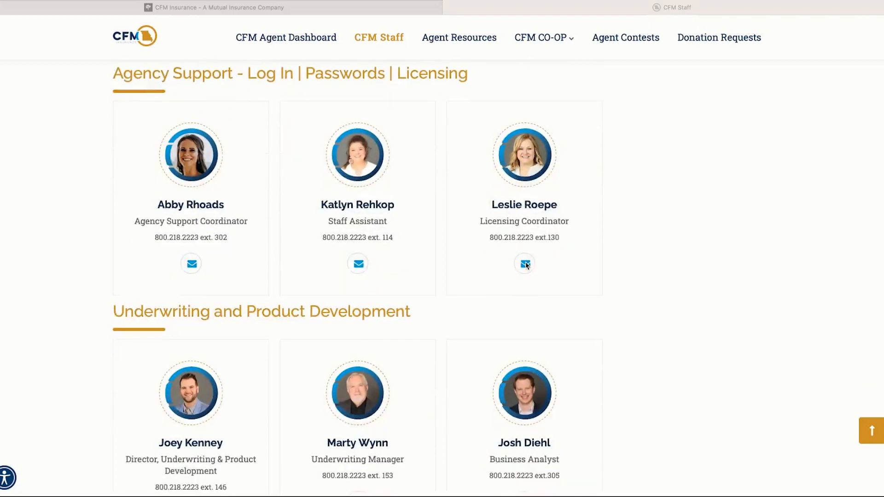
{"action": "scroll", "coordinate": [525, 263], "scroll_direction": "down", "scroll_amount": 4}
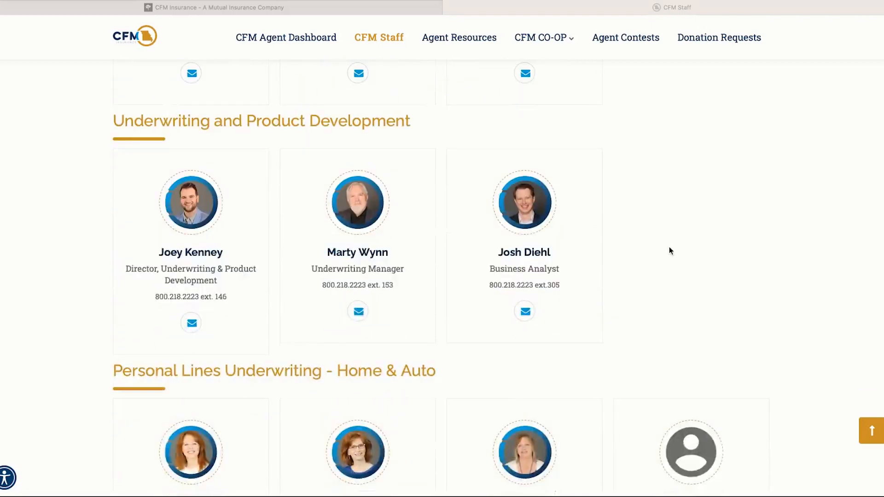
{"action": "scroll", "coordinate": [670, 250], "scroll_direction": "down", "scroll_amount": 3}
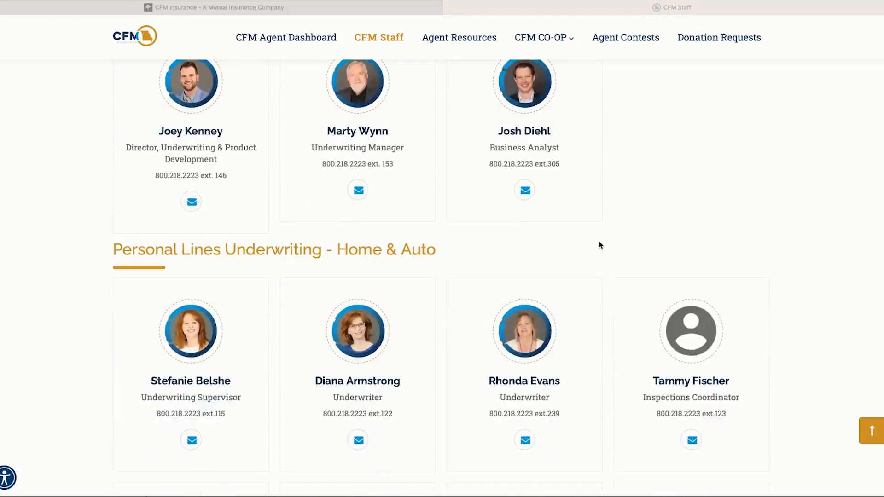
{"action": "scroll", "coordinate": [637, 276], "scroll_direction": "down", "scroll_amount": 1}
{"action": "scroll", "coordinate": [594, 258], "scroll_direction": "up", "scroll_amount": 2}
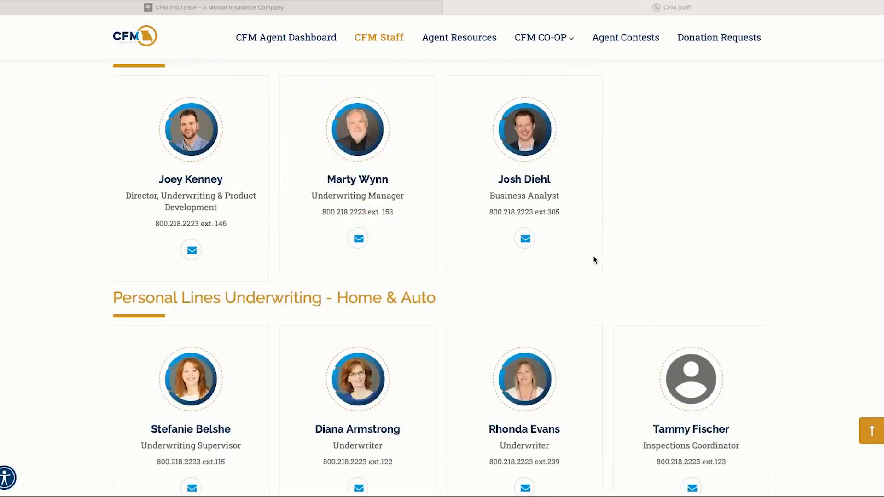
{"action": "scroll", "coordinate": [593, 257], "scroll_direction": "down", "scroll_amount": 4}
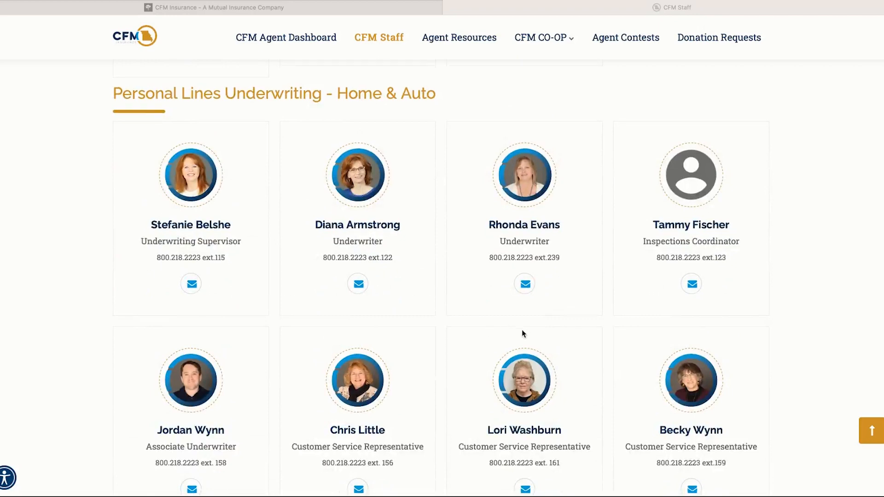
{"action": "scroll", "coordinate": [521, 330], "scroll_direction": "down", "scroll_amount": 1}
{"action": "scroll", "coordinate": [596, 275], "scroll_direction": "down", "scroll_amount": 2}
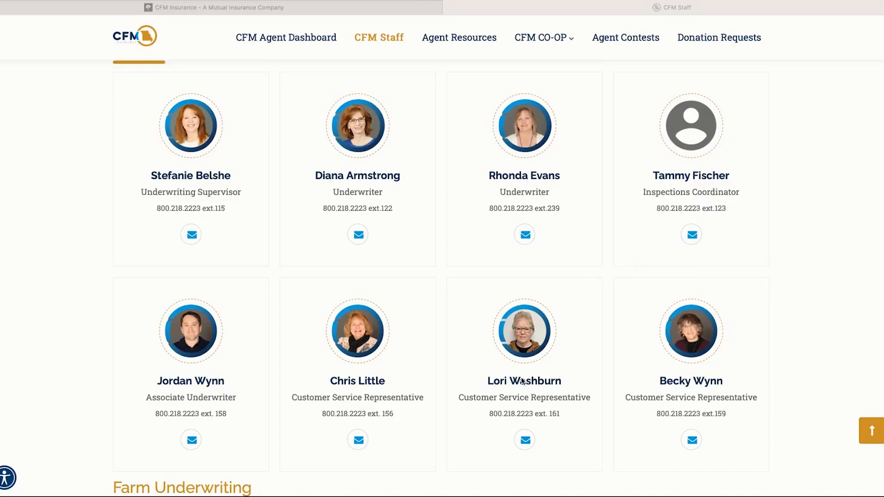
{"action": "scroll", "coordinate": [519, 379], "scroll_direction": "down", "scroll_amount": 3}
{"action": "scroll", "coordinate": [571, 327], "scroll_direction": "down", "scroll_amount": 5}
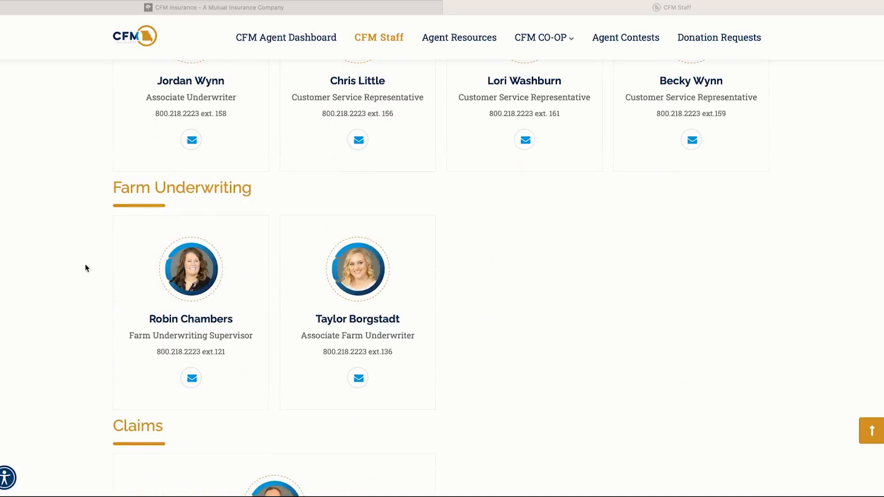
{"action": "scroll", "coordinate": [525, 325], "scroll_direction": "down", "scroll_amount": 2}
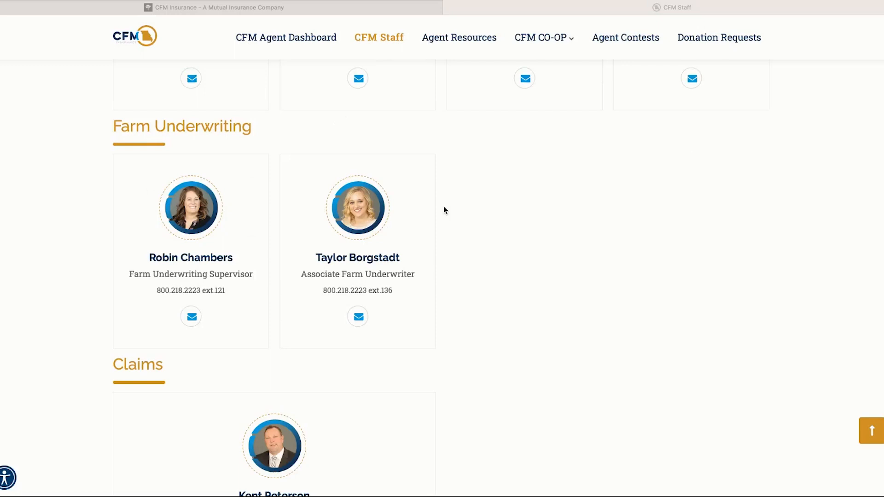
{"action": "scroll", "coordinate": [525, 244], "scroll_direction": "down", "scroll_amount": 3}
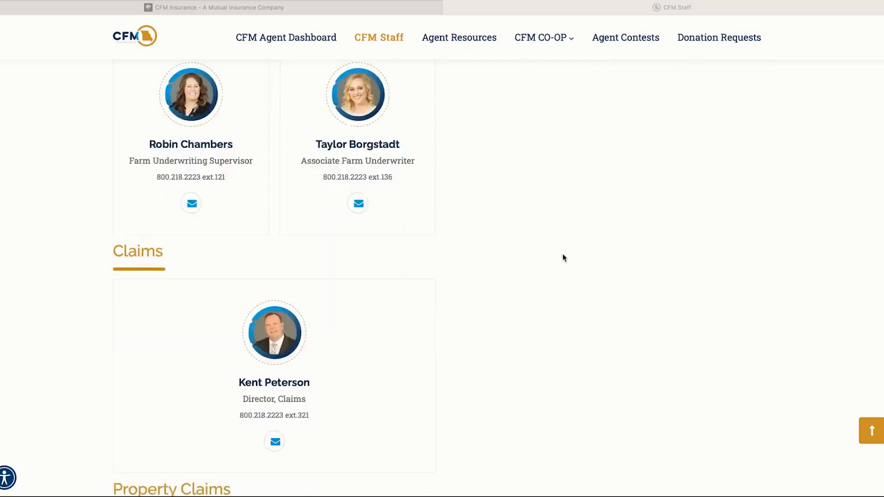
{"action": "scroll", "coordinate": [584, 255], "scroll_direction": "down", "scroll_amount": 5}
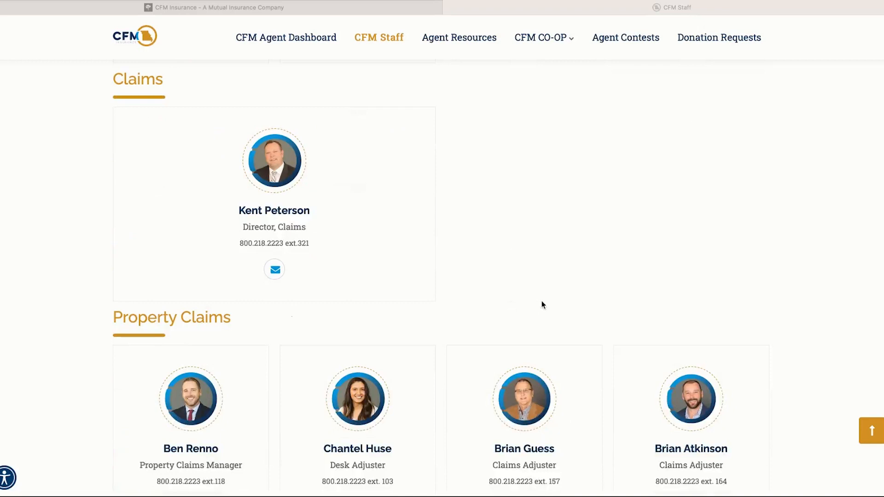
{"action": "scroll", "coordinate": [516, 253], "scroll_direction": "down", "scroll_amount": 1}
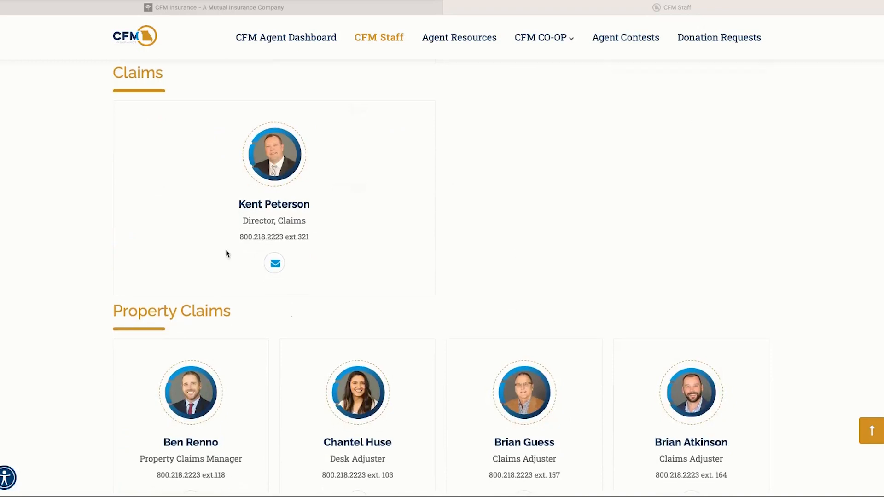
{"action": "scroll", "coordinate": [488, 310], "scroll_direction": "down", "scroll_amount": 4}
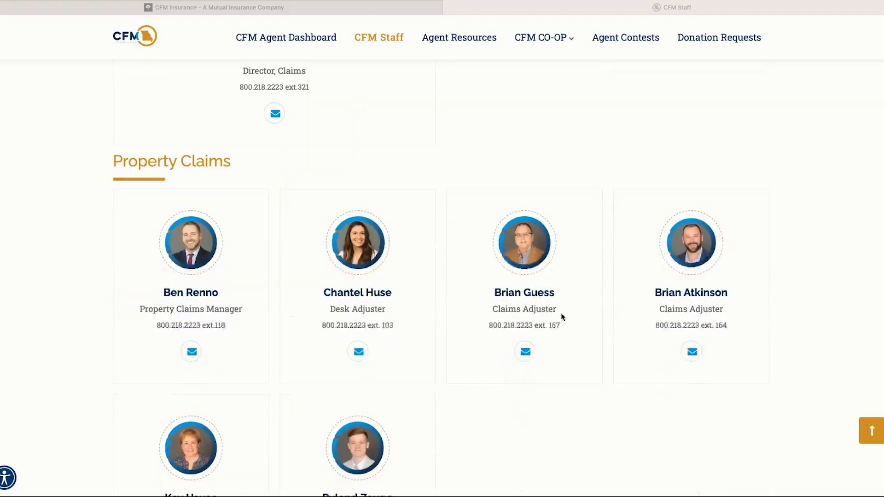
{"action": "scroll", "coordinate": [560, 313], "scroll_direction": "down", "scroll_amount": 1}
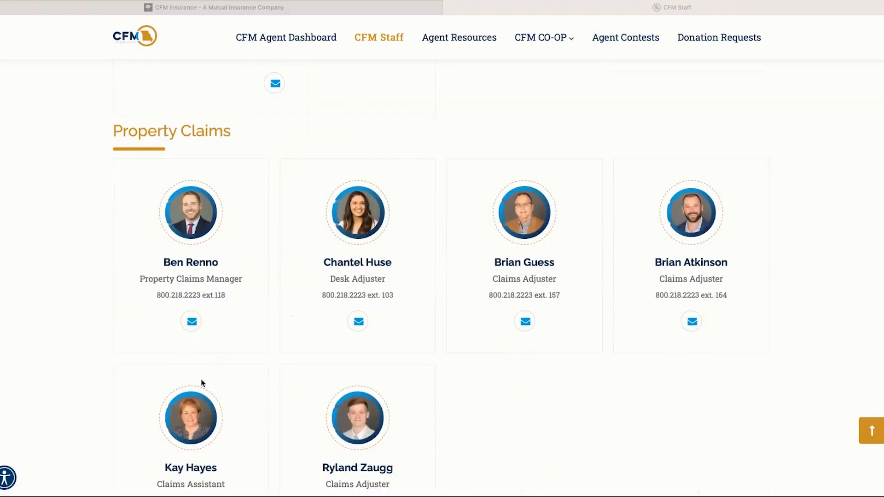
{"action": "scroll", "coordinate": [452, 358], "scroll_direction": "down", "scroll_amount": 1}
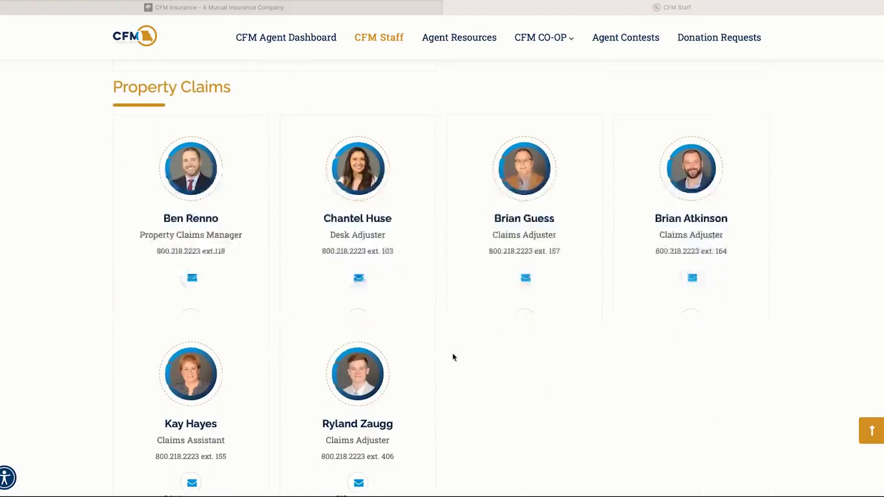
{"action": "scroll", "coordinate": [560, 355], "scroll_direction": "down", "scroll_amount": 1}
{"action": "scroll", "coordinate": [560, 356], "scroll_direction": "down", "scroll_amount": 1}
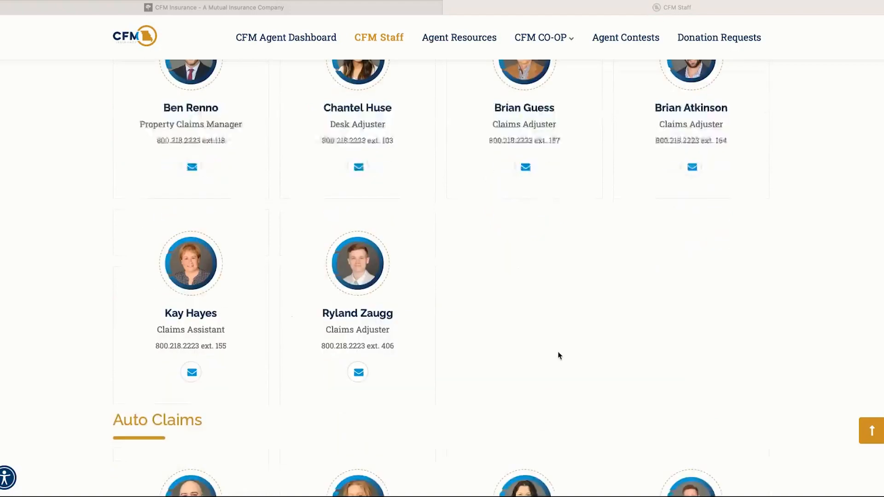
{"action": "scroll", "coordinate": [560, 356], "scroll_direction": "down", "scroll_amount": 1}
{"action": "scroll", "coordinate": [558, 355], "scroll_direction": "down", "scroll_amount": 3}
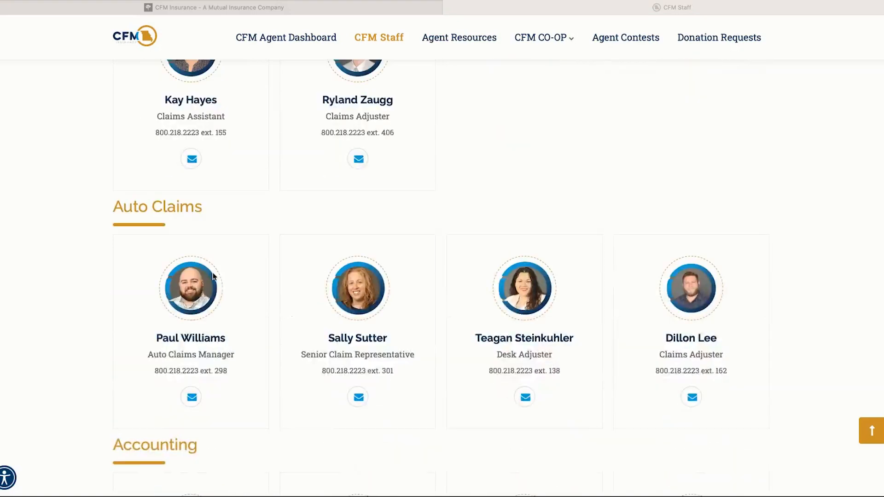
{"action": "scroll", "coordinate": [345, 315], "scroll_direction": "down", "scroll_amount": 1}
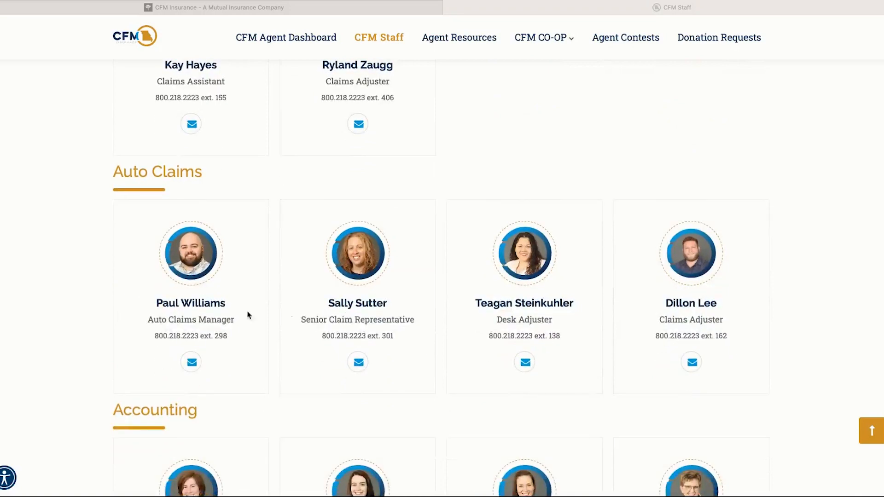
{"action": "scroll", "coordinate": [511, 359], "scroll_direction": "down", "scroll_amount": 2}
{"action": "scroll", "coordinate": [514, 357], "scroll_direction": "down", "scroll_amount": 3}
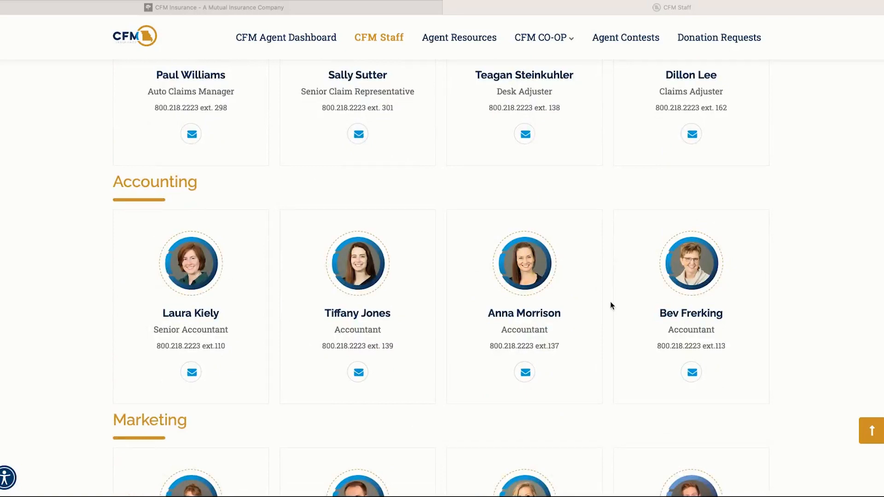
{"action": "scroll", "coordinate": [611, 304], "scroll_direction": "down", "scroll_amount": 1}
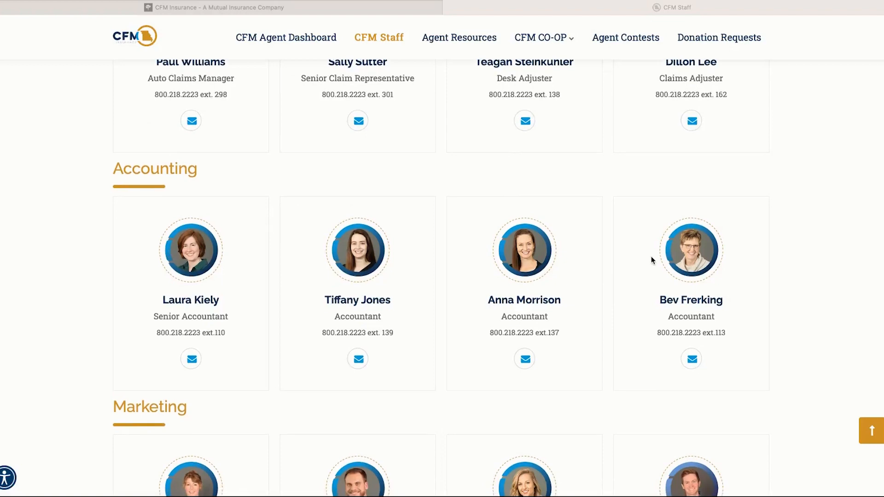
{"action": "scroll", "coordinate": [490, 335], "scroll_direction": "down", "scroll_amount": 1}
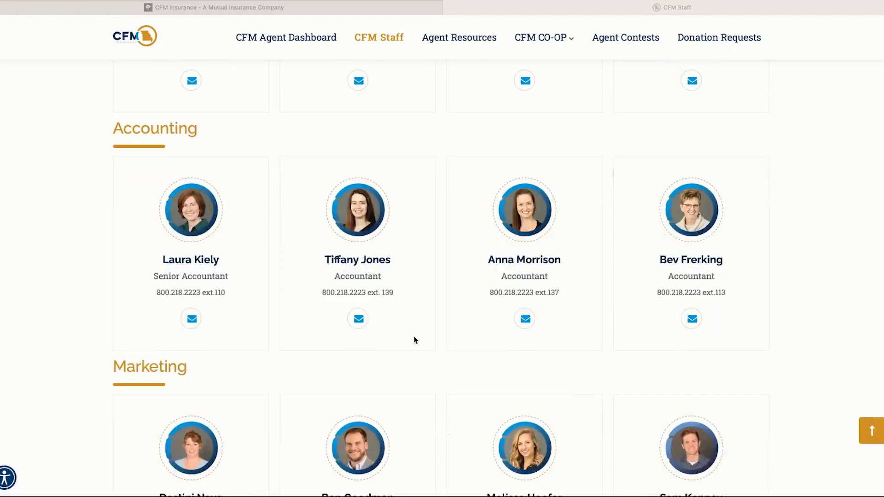
{"action": "scroll", "coordinate": [414, 339], "scroll_direction": "down", "scroll_amount": 3}
{"action": "scroll", "coordinate": [367, 321], "scroll_direction": "down", "scroll_amount": 3}
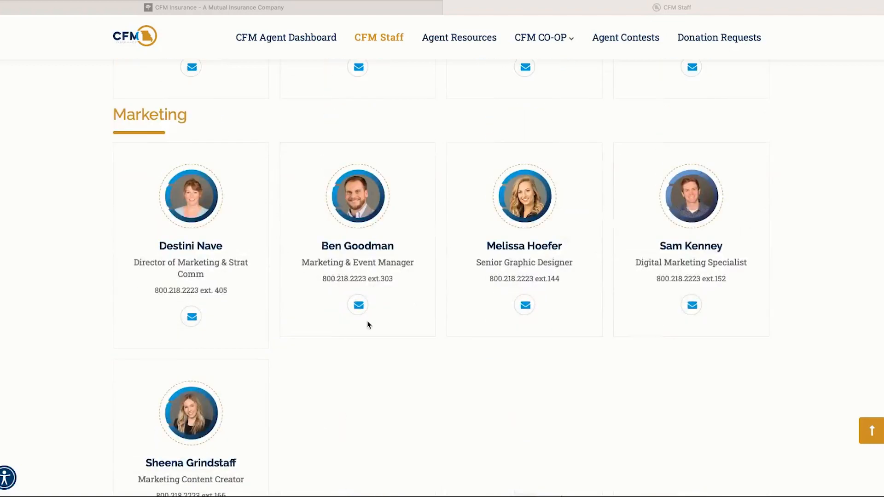
{"action": "scroll", "coordinate": [355, 349], "scroll_direction": "down", "scroll_amount": 1}
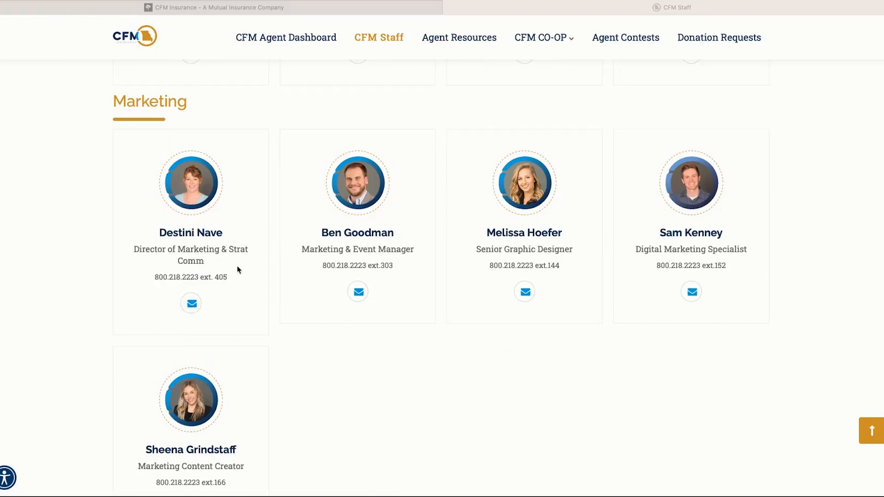
{"action": "scroll", "coordinate": [404, 429], "scroll_direction": "down", "scroll_amount": 8}
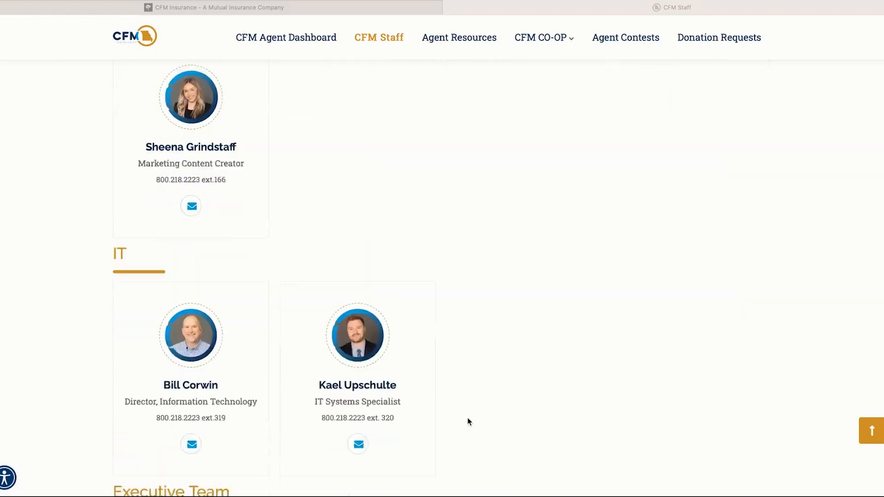
{"action": "scroll", "coordinate": [519, 352], "scroll_direction": "down", "scroll_amount": 1}
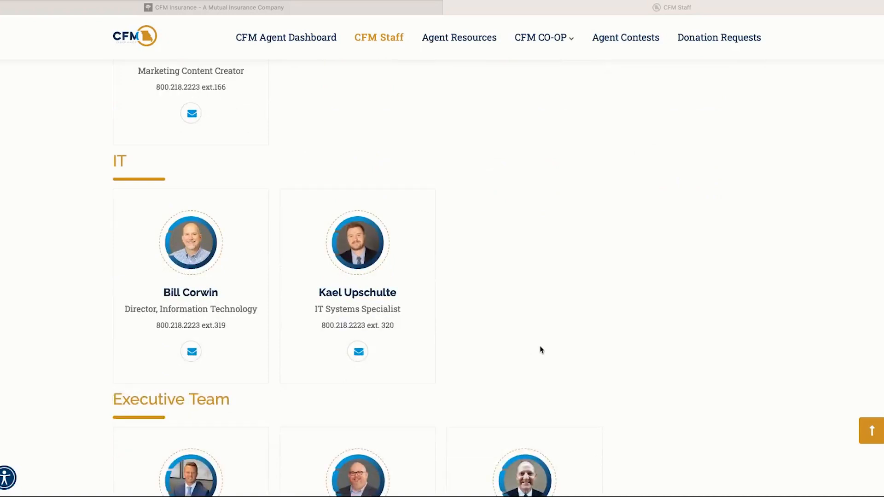
{"action": "scroll", "coordinate": [532, 351], "scroll_direction": "down", "scroll_amount": 1}
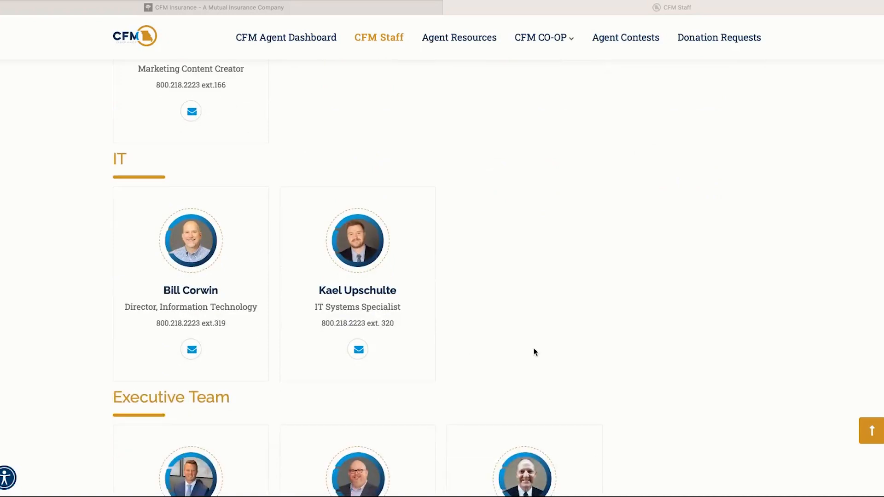
{"action": "scroll", "coordinate": [605, 350], "scroll_direction": "down", "scroll_amount": 7}
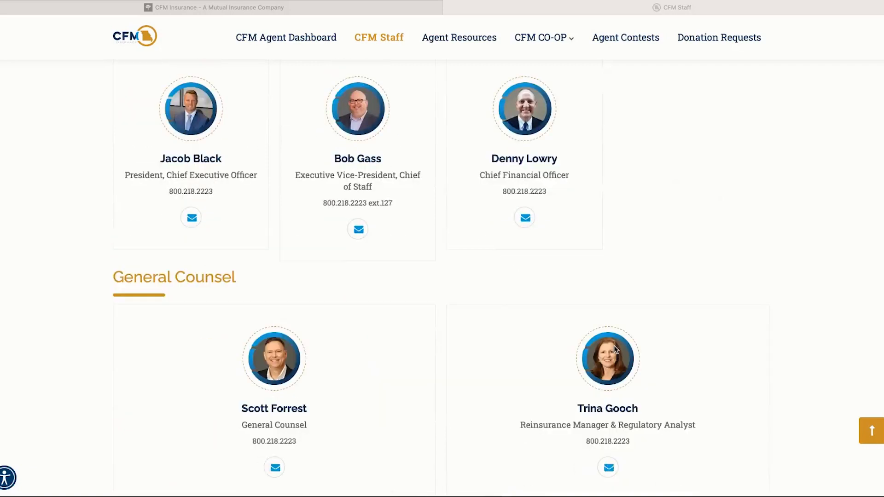
{"action": "scroll", "coordinate": [614, 345], "scroll_direction": "down", "scroll_amount": 3}
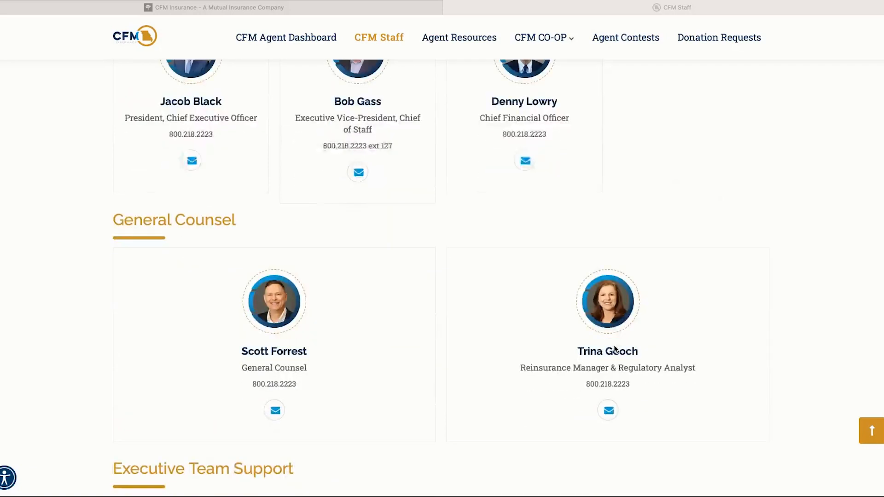
{"action": "scroll", "coordinate": [614, 346], "scroll_direction": "down", "scroll_amount": 4}
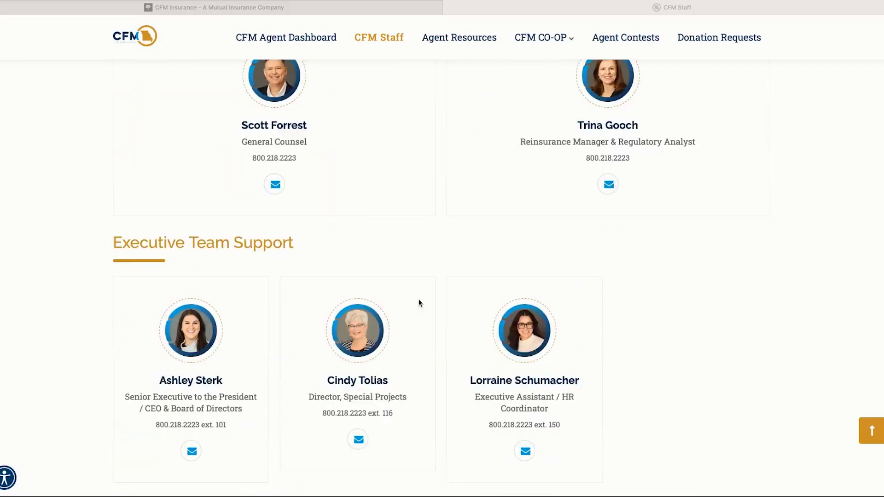
{"action": "scroll", "coordinate": [447, 325], "scroll_direction": "up", "scroll_amount": 7}
{"action": "scroll", "coordinate": [448, 325], "scroll_direction": "up", "scroll_amount": 20}
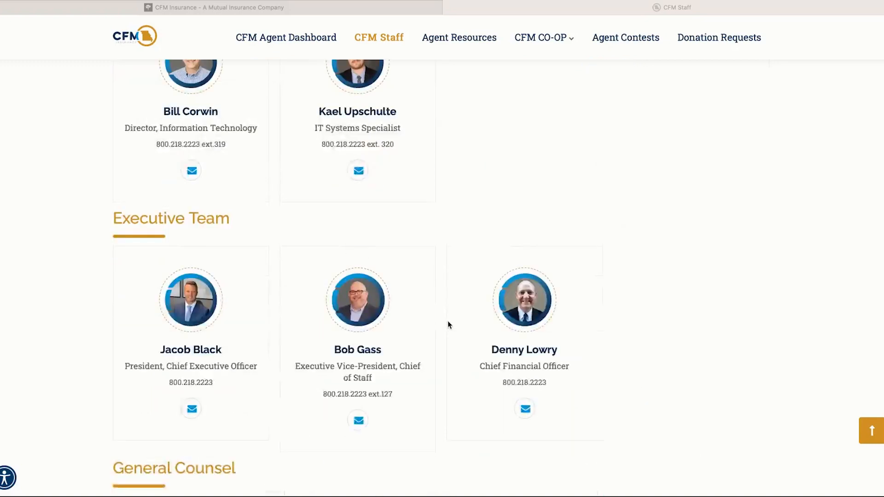
{"action": "scroll", "coordinate": [448, 326], "scroll_direction": "up", "scroll_amount": 14}
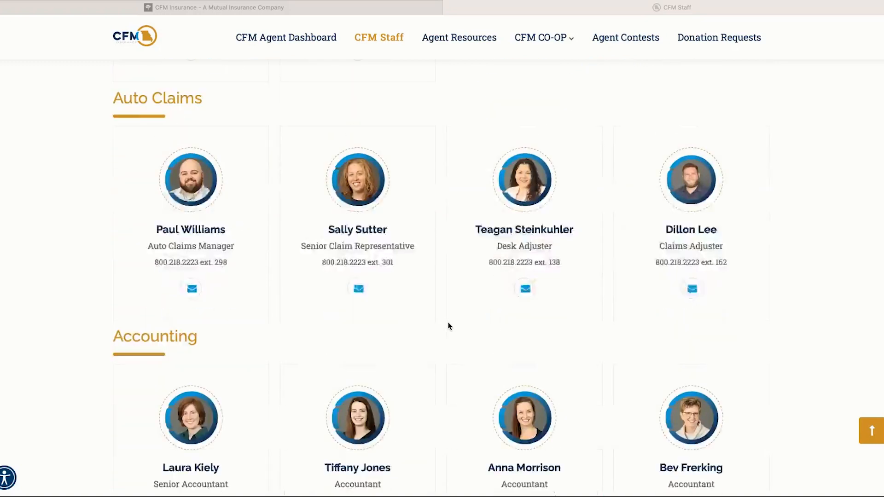
{"action": "scroll", "coordinate": [447, 325], "scroll_direction": "up", "scroll_amount": 18}
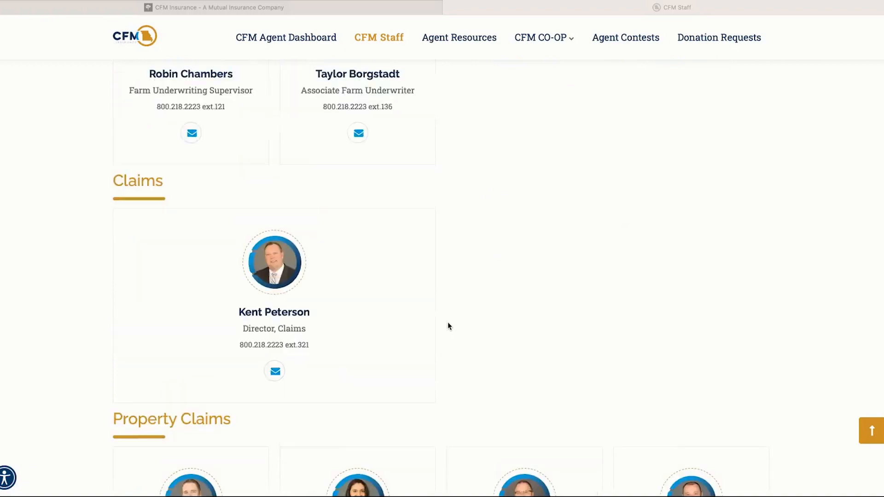
{"action": "scroll", "coordinate": [448, 325], "scroll_direction": "up", "scroll_amount": 18}
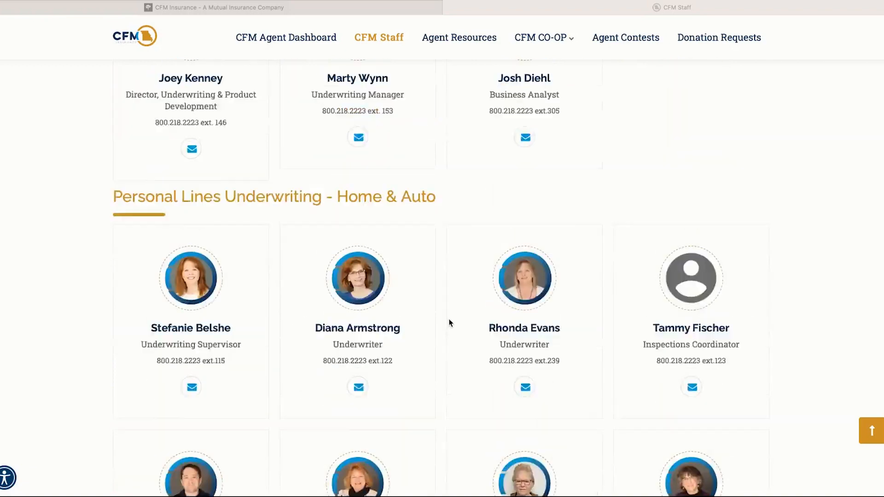
{"action": "scroll", "coordinate": [450, 323], "scroll_direction": "up", "scroll_amount": 1}
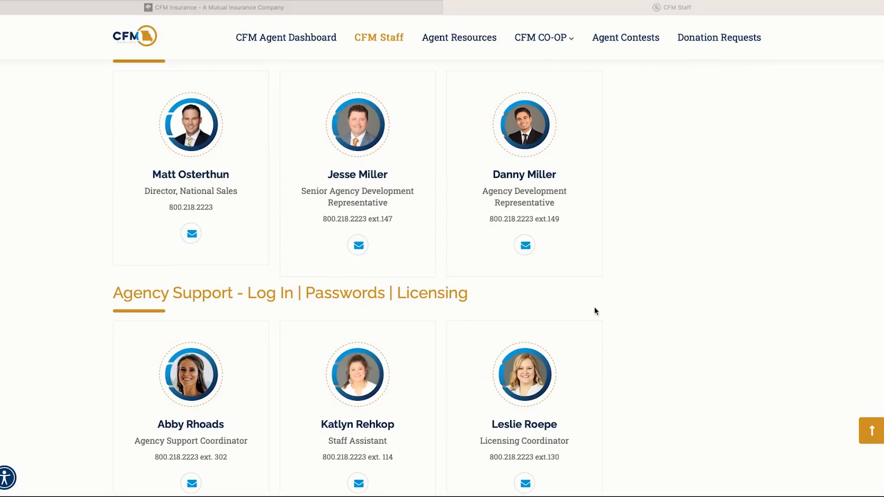
{"action": "scroll", "coordinate": [617, 310], "scroll_direction": "up", "scroll_amount": 2}
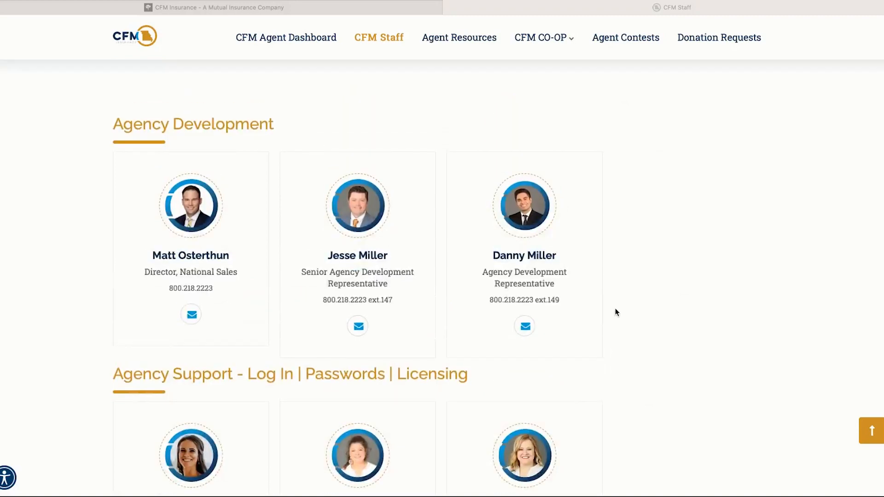
{"action": "scroll", "coordinate": [615, 312], "scroll_direction": "up", "scroll_amount": 5}
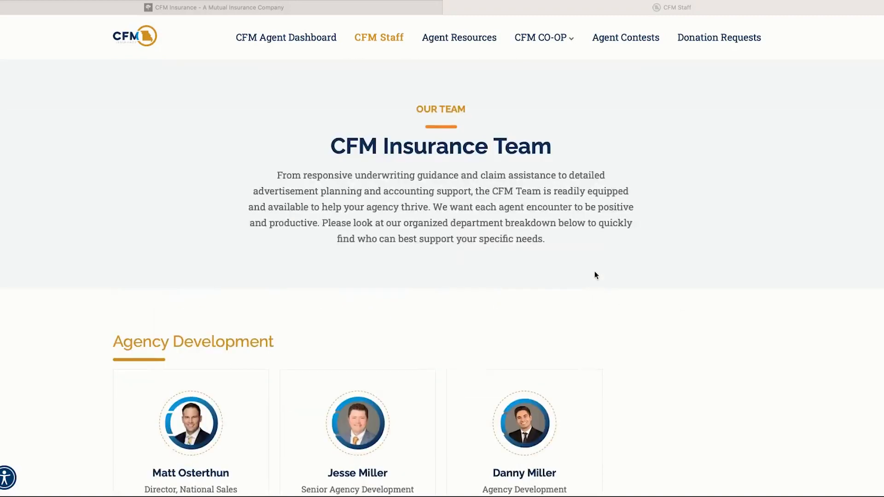
{"action": "left_click", "coordinate": [461, 43]}
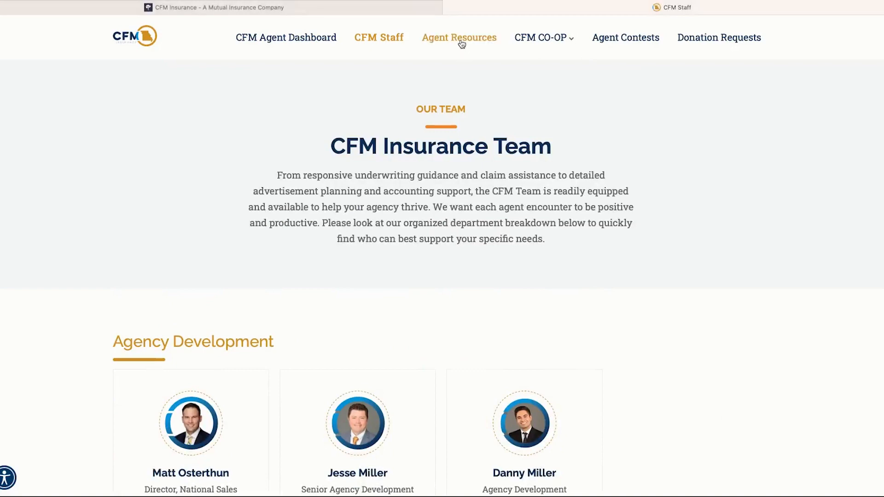
Step: Open Agent Resources and scroll through the manuals, signature-required forms and policy forms
{"action": "left_click", "coordinate": [461, 43]}
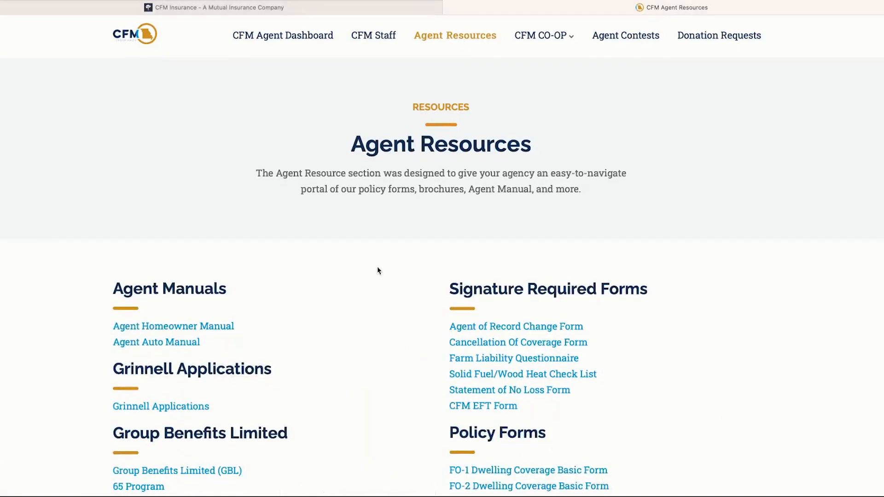
{"action": "scroll", "coordinate": [371, 273], "scroll_direction": "down", "scroll_amount": 3}
{"action": "scroll", "coordinate": [352, 280], "scroll_direction": "down", "scroll_amount": 3}
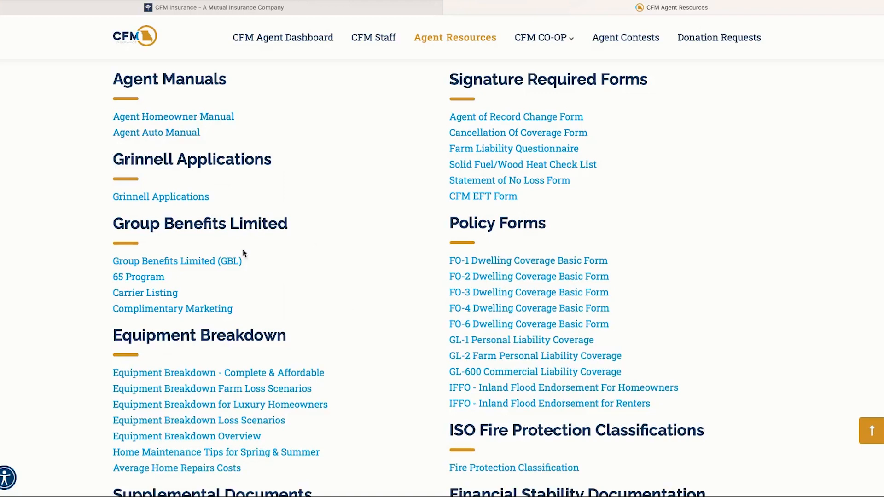
{"action": "scroll", "coordinate": [389, 377], "scroll_direction": "down", "scroll_amount": 1}
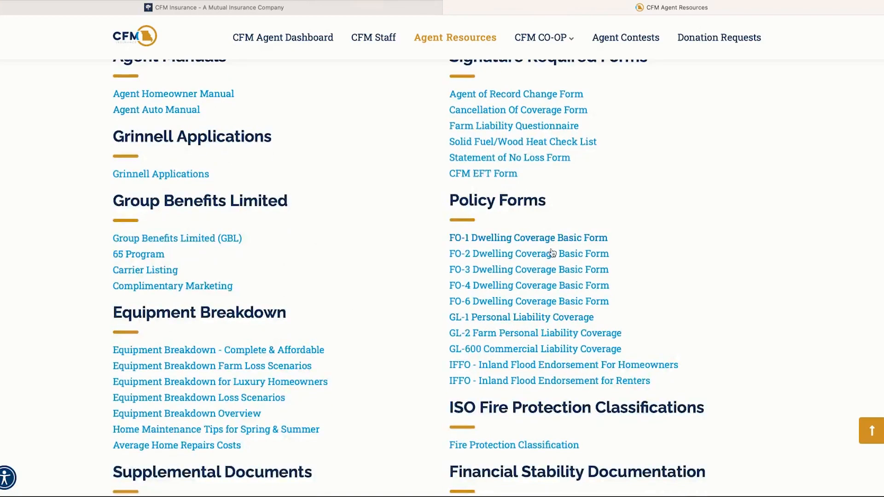
{"action": "scroll", "coordinate": [548, 276], "scroll_direction": "up", "scroll_amount": 1}
{"action": "scroll", "coordinate": [548, 199], "scroll_direction": "down", "scroll_amount": 3}
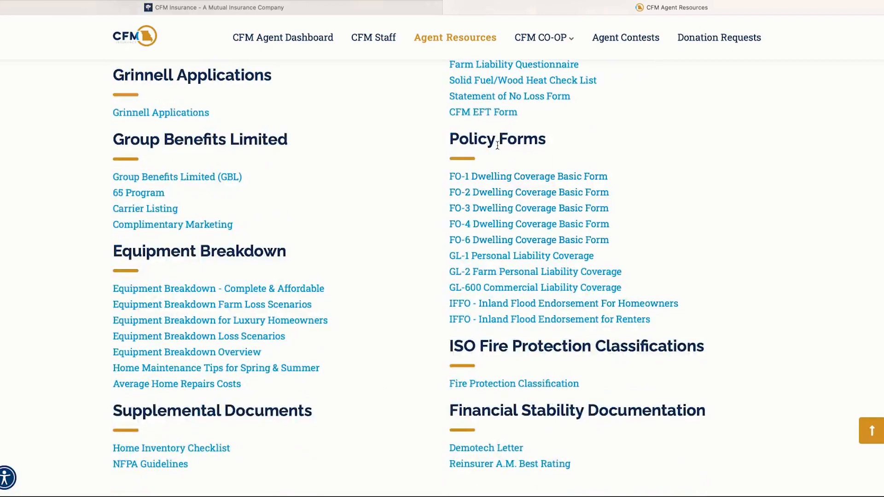
{"action": "scroll", "coordinate": [519, 317], "scroll_direction": "down", "scroll_amount": 1}
{"action": "scroll", "coordinate": [519, 317], "scroll_direction": "down", "scroll_amount": 1}
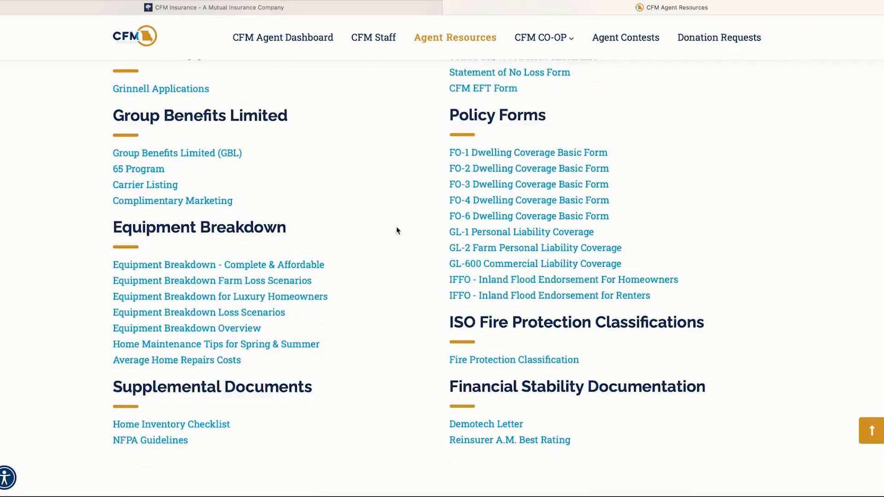
{"action": "scroll", "coordinate": [410, 258], "scroll_direction": "down", "scroll_amount": 3}
{"action": "scroll", "coordinate": [469, 405], "scroll_direction": "up", "scroll_amount": 4}
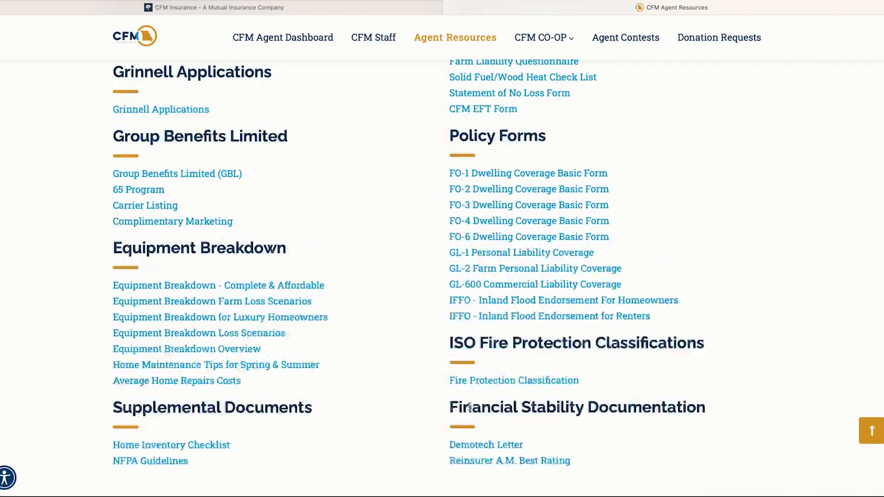
{"action": "scroll", "coordinate": [320, 414], "scroll_direction": "up", "scroll_amount": 3}
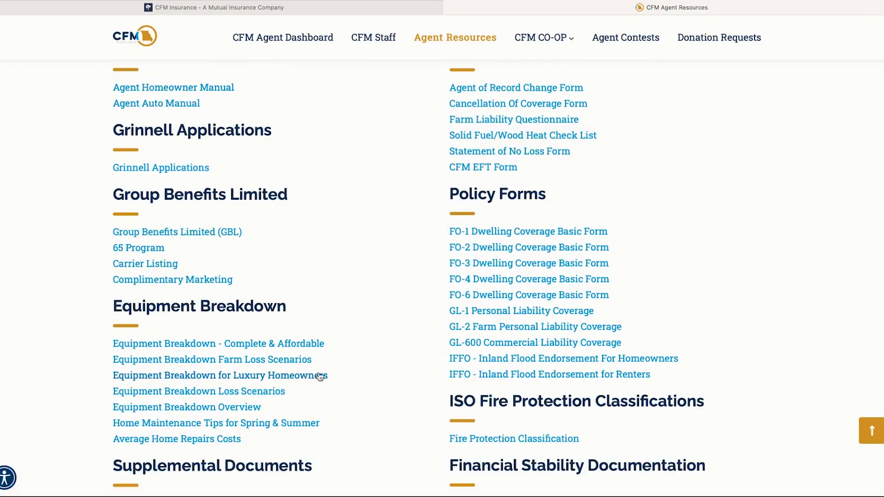
{"action": "scroll", "coordinate": [368, 379], "scroll_direction": "down", "scroll_amount": 5}
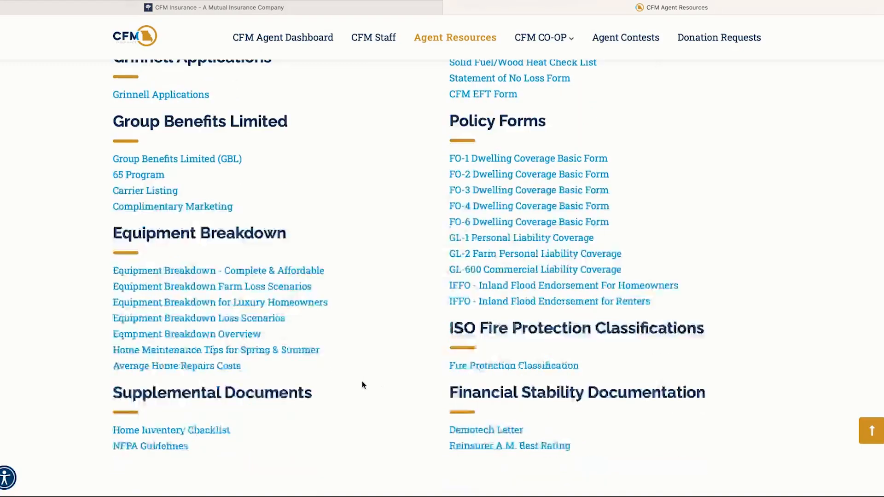
{"action": "scroll", "coordinate": [489, 377], "scroll_direction": "down", "scroll_amount": 8}
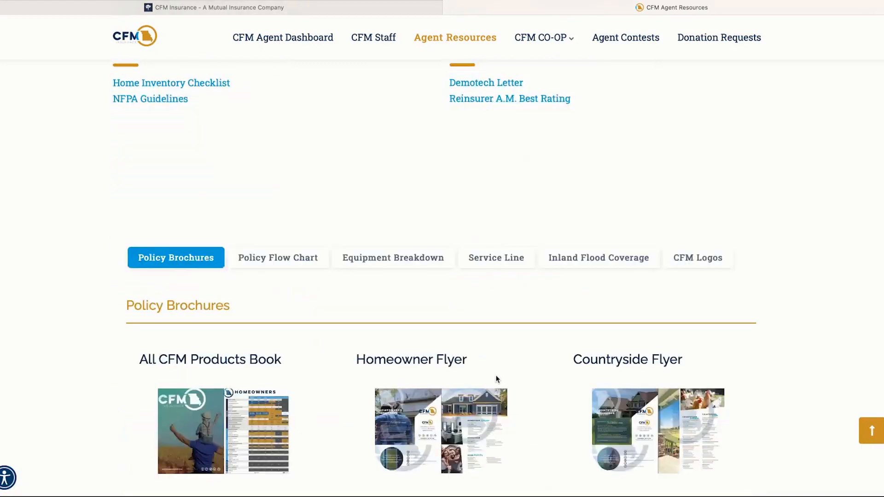
{"action": "scroll", "coordinate": [497, 379], "scroll_direction": "down", "scroll_amount": 2}
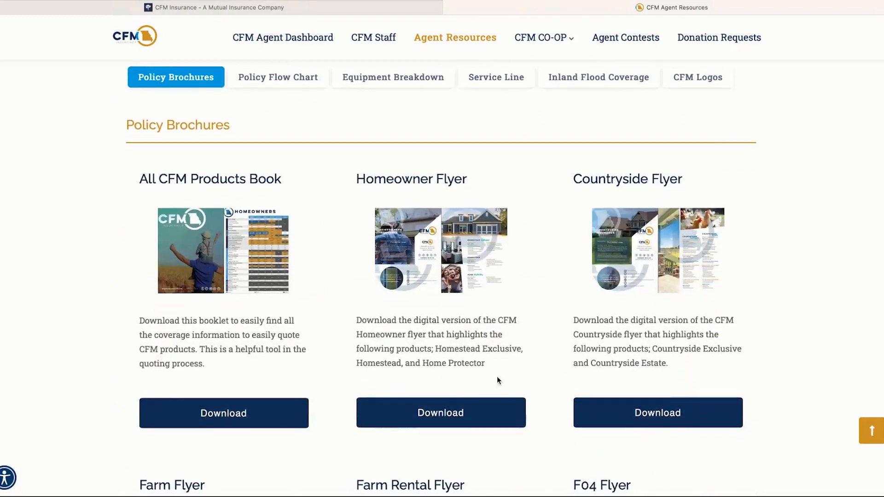
{"action": "scroll", "coordinate": [497, 377], "scroll_direction": "up", "scroll_amount": 1}
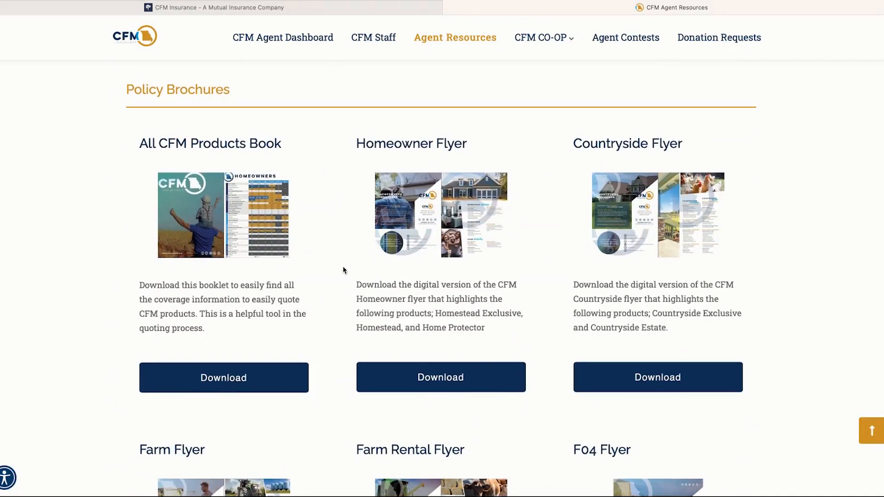
{"action": "scroll", "coordinate": [344, 270], "scroll_direction": "down", "scroll_amount": 1}
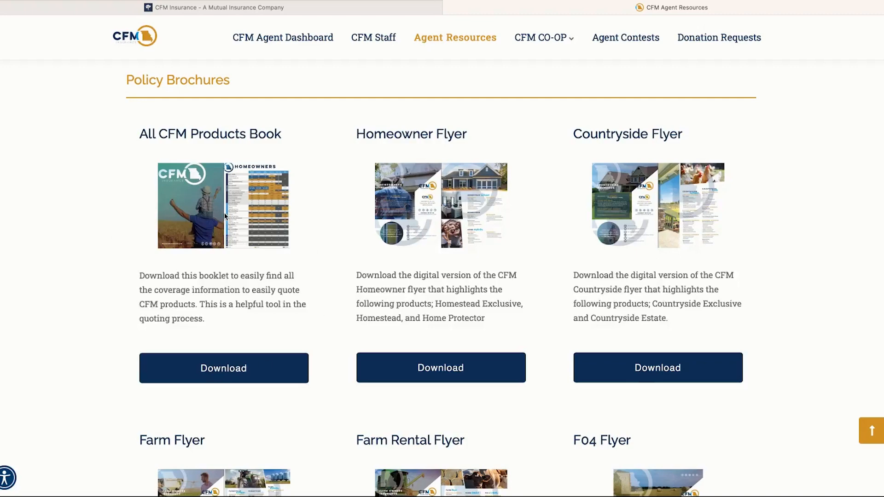
{"action": "scroll", "coordinate": [446, 358], "scroll_direction": "down", "scroll_amount": 1}
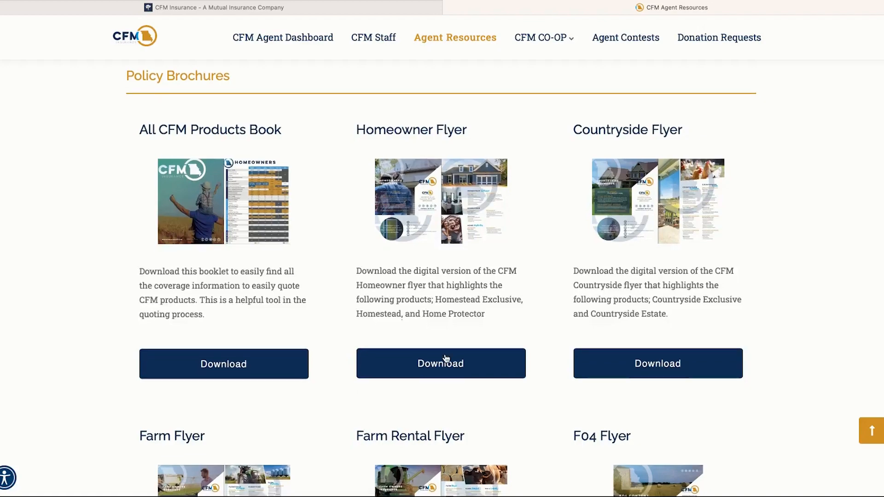
{"action": "scroll", "coordinate": [583, 308], "scroll_direction": "down", "scroll_amount": 2}
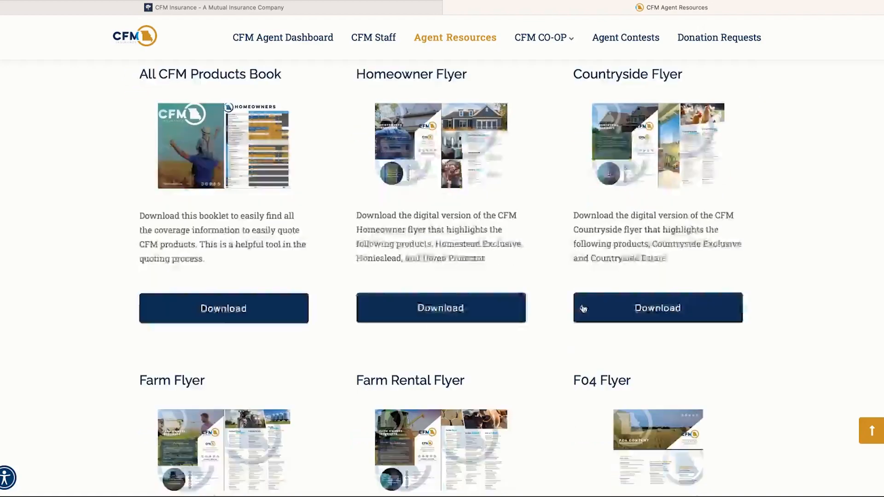
{"action": "scroll", "coordinate": [606, 158], "scroll_direction": "down", "scroll_amount": 1}
{"action": "scroll", "coordinate": [484, 331], "scroll_direction": "down", "scroll_amount": 1}
{"action": "scroll", "coordinate": [368, 341], "scroll_direction": "up", "scroll_amount": 2}
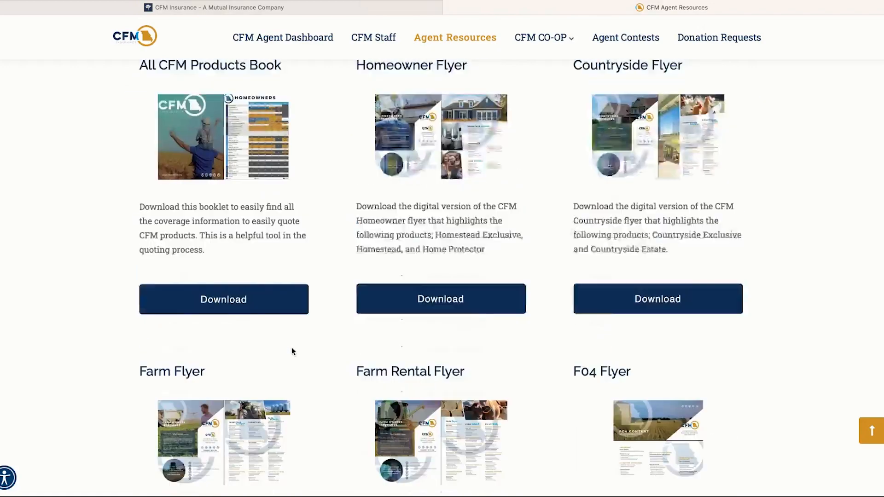
{"action": "scroll", "coordinate": [291, 352], "scroll_direction": "up", "scroll_amount": 2}
{"action": "scroll", "coordinate": [242, 350], "scroll_direction": "down", "scroll_amount": 2}
{"action": "scroll", "coordinate": [322, 345], "scroll_direction": "down", "scroll_amount": 3}
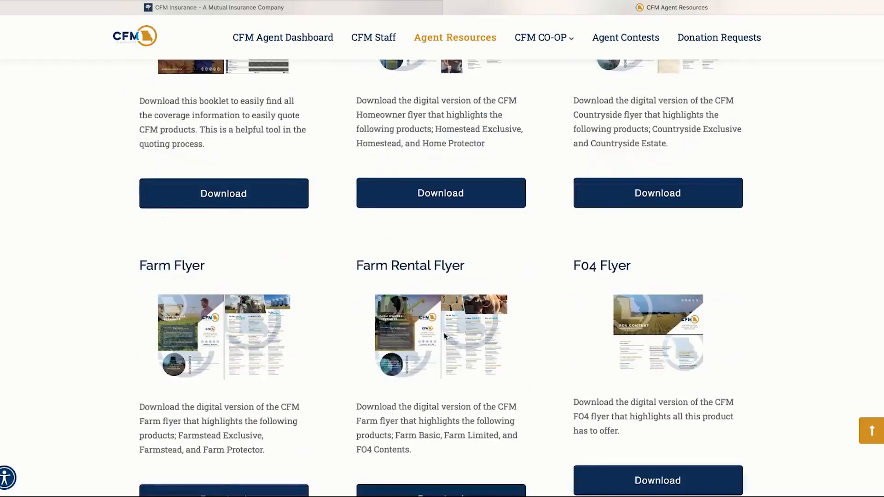
{"action": "scroll", "coordinate": [444, 336], "scroll_direction": "down", "scroll_amount": 7}
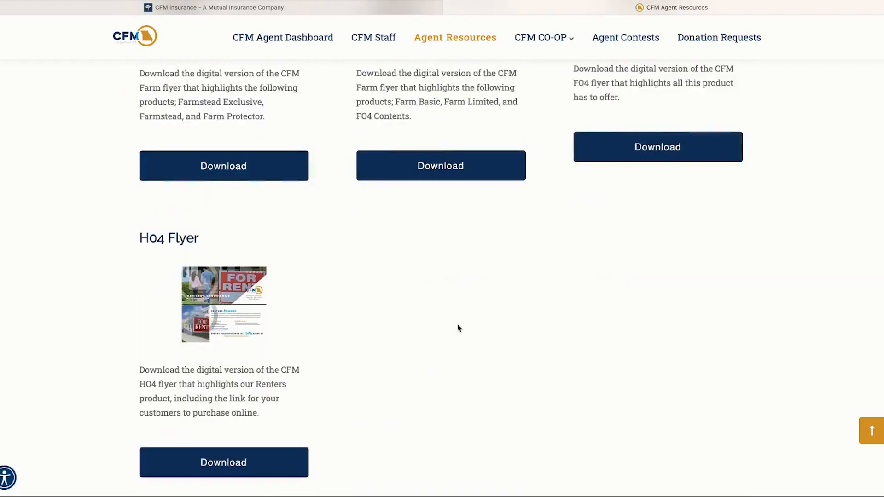
{"action": "scroll", "coordinate": [286, 316], "scroll_direction": "down", "scroll_amount": 1}
{"action": "scroll", "coordinate": [274, 391], "scroll_direction": "up", "scroll_amount": 3}
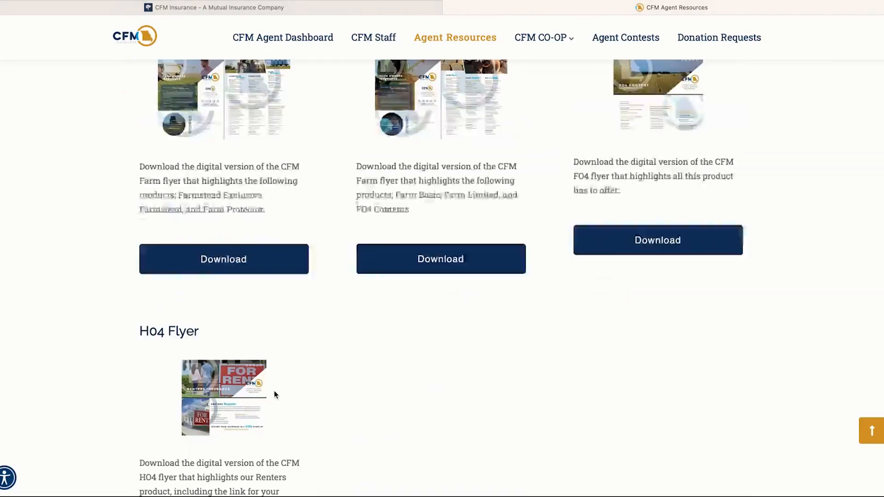
{"action": "scroll", "coordinate": [404, 369], "scroll_direction": "up", "scroll_amount": 6}
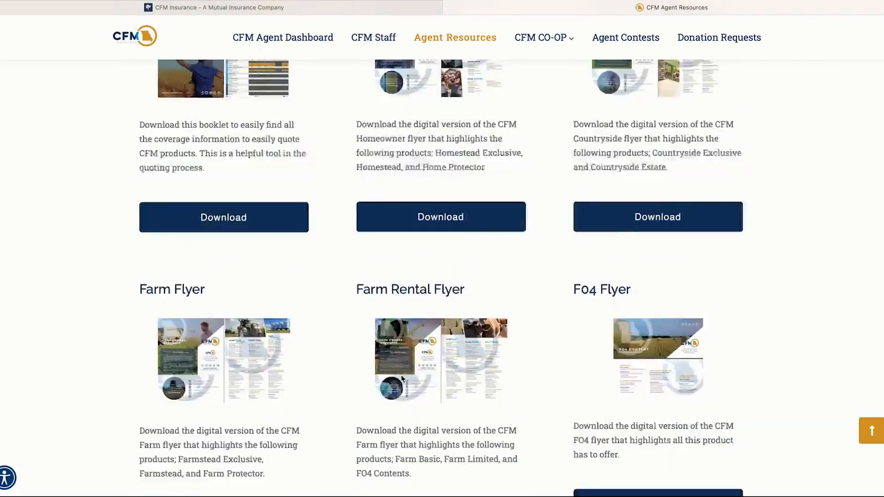
{"action": "scroll", "coordinate": [401, 374], "scroll_direction": "up", "scroll_amount": 5}
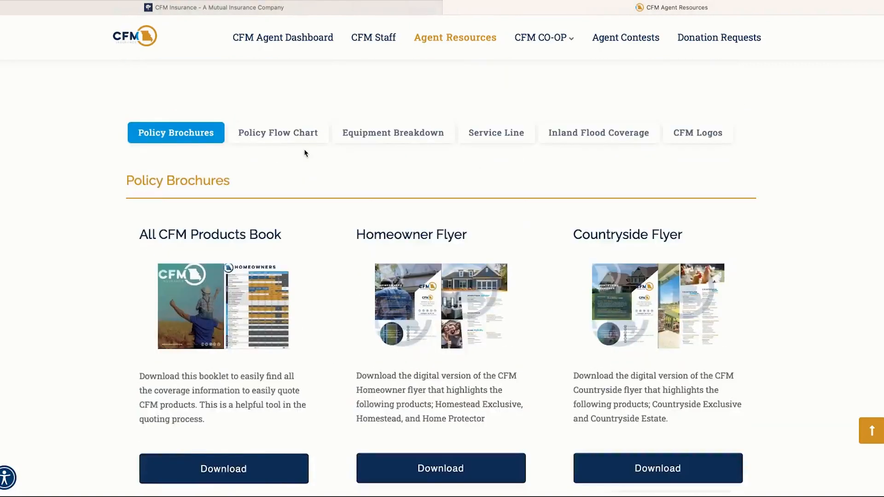
Step: View the Policy Flow Chart, Equipment Breakdown, Service Line and Inland Flood resources, then CFM Logos
{"action": "left_click", "coordinate": [305, 133]}
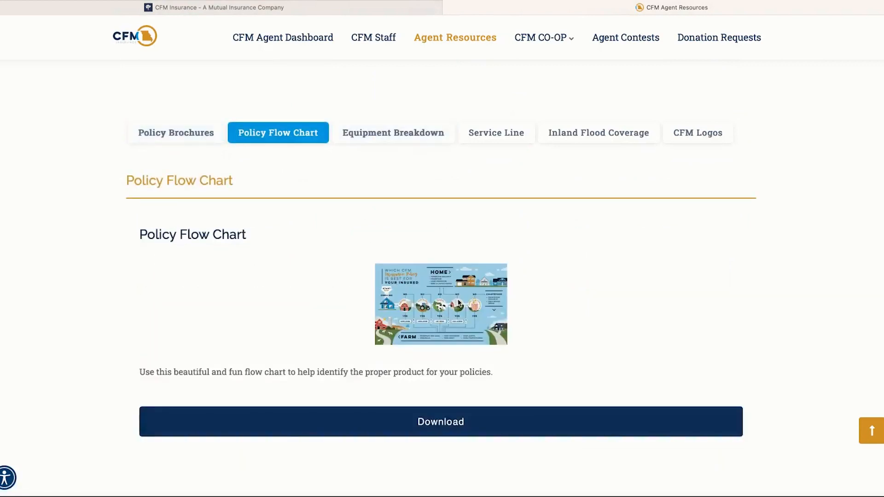
{"action": "left_click", "coordinate": [407, 133]}
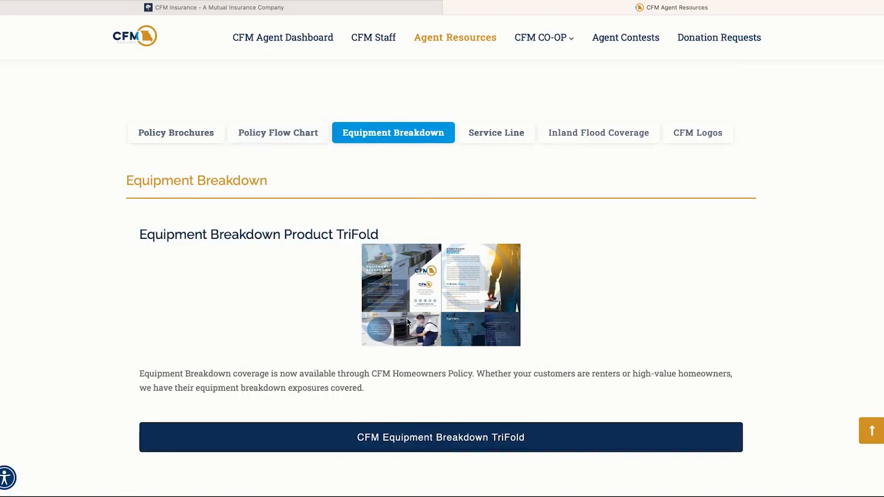
{"action": "left_click", "coordinate": [491, 137]}
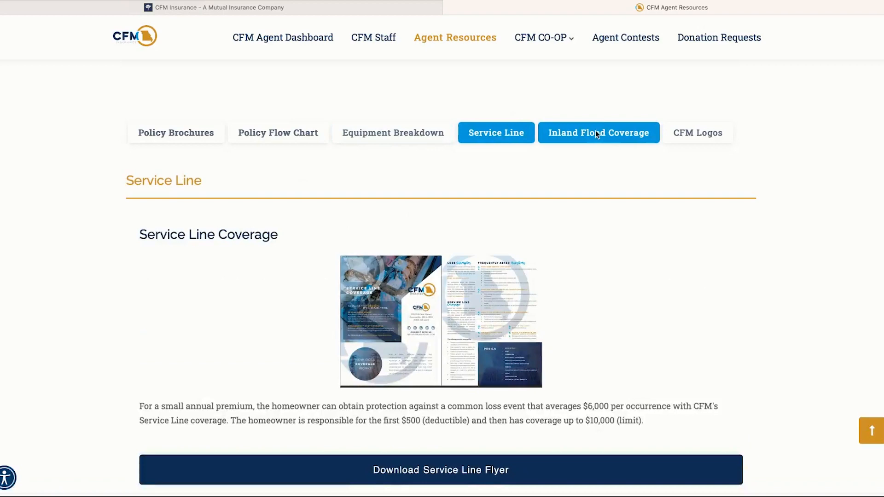
{"action": "left_click", "coordinate": [595, 133]}
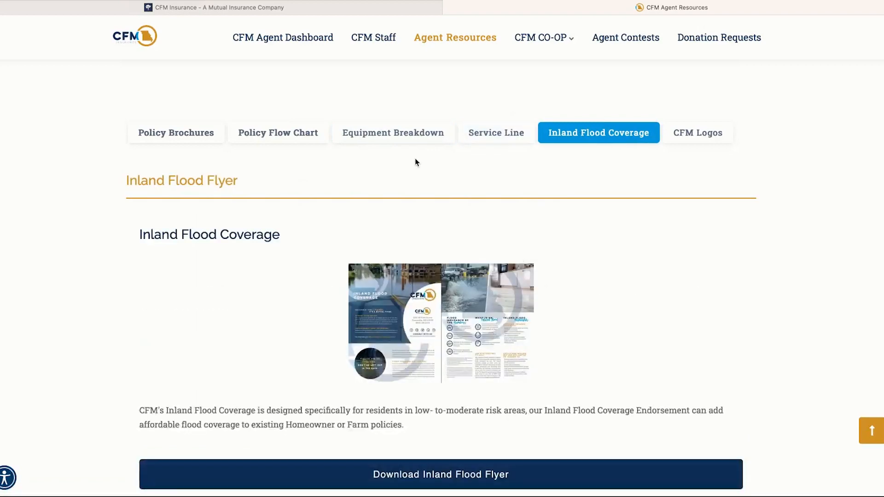
{"action": "scroll", "coordinate": [415, 162], "scroll_direction": "down", "scroll_amount": 1}
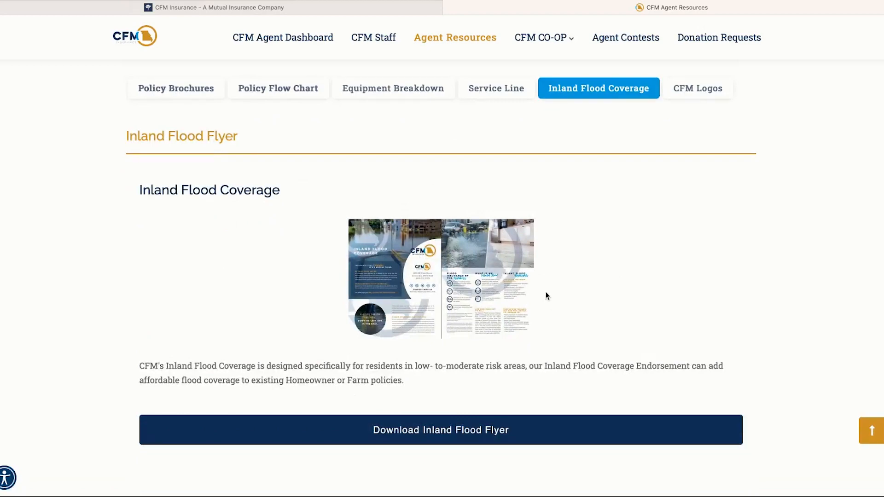
{"action": "left_click", "coordinate": [700, 91]}
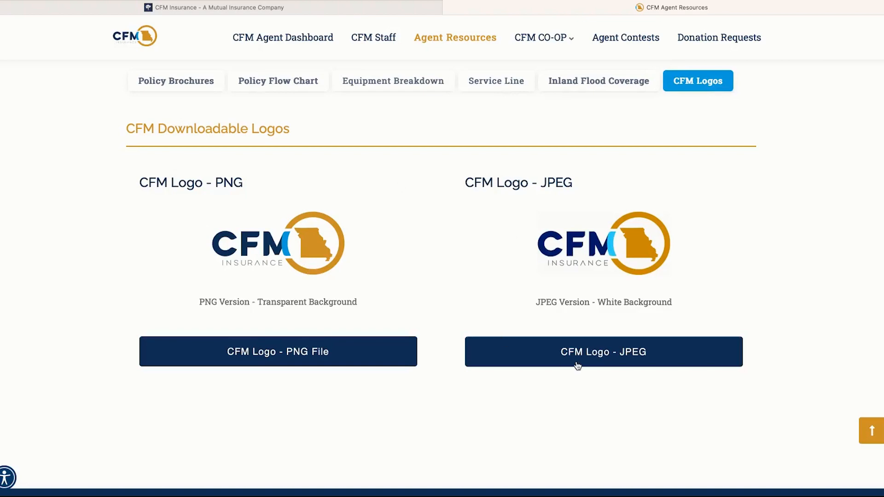
{"action": "scroll", "coordinate": [460, 272], "scroll_direction": "up", "scroll_amount": 15}
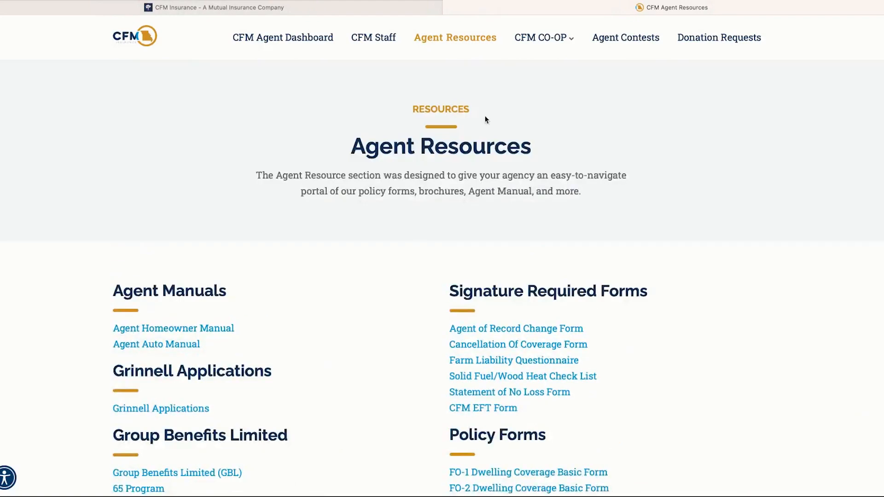
Step: Bring the browser window with the Agent Resources page back into focus
{"action": "mouse_move", "coordinate": [541, 39]}
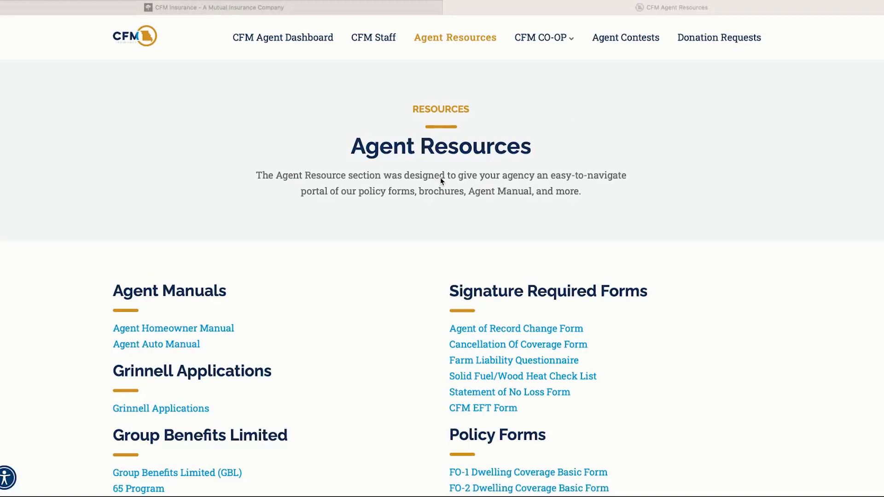
{"action": "left_click", "coordinate": [283, 46]}
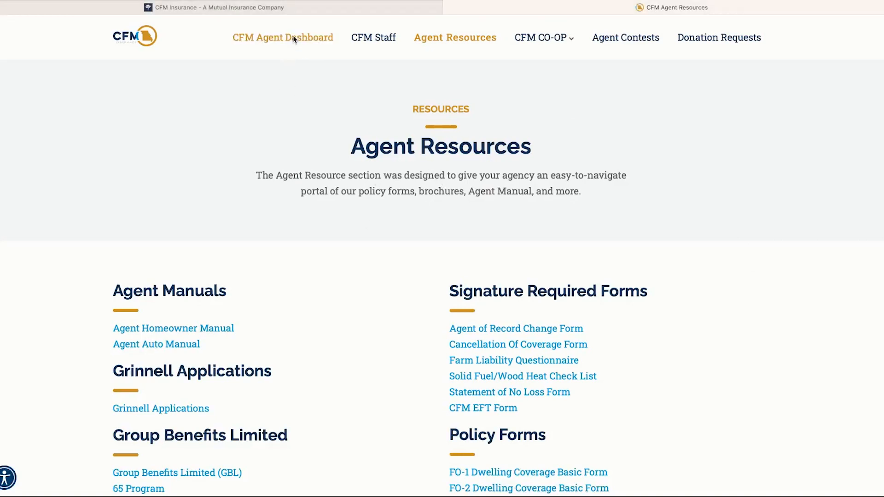
Step: Return to the CFM Agent Dashboard and scroll through the system logins and company updates
{"action": "left_click", "coordinate": [292, 38]}
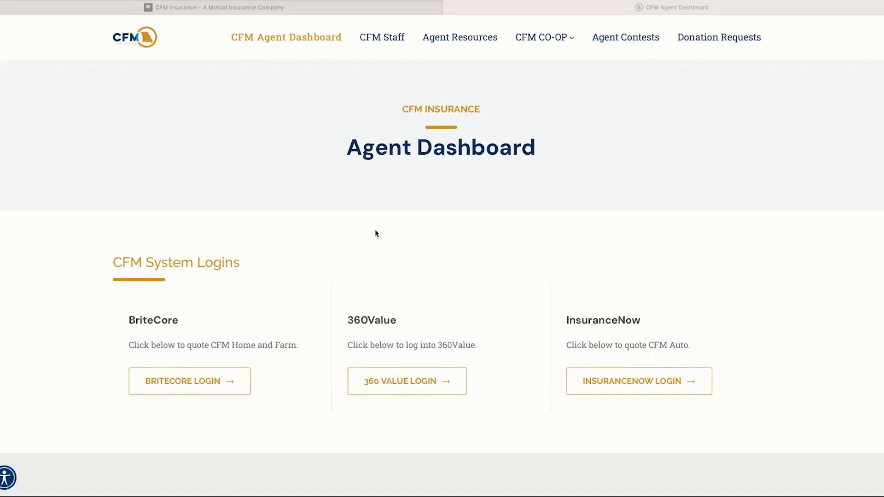
{"action": "scroll", "coordinate": [309, 363], "scroll_direction": "down", "scroll_amount": 2}
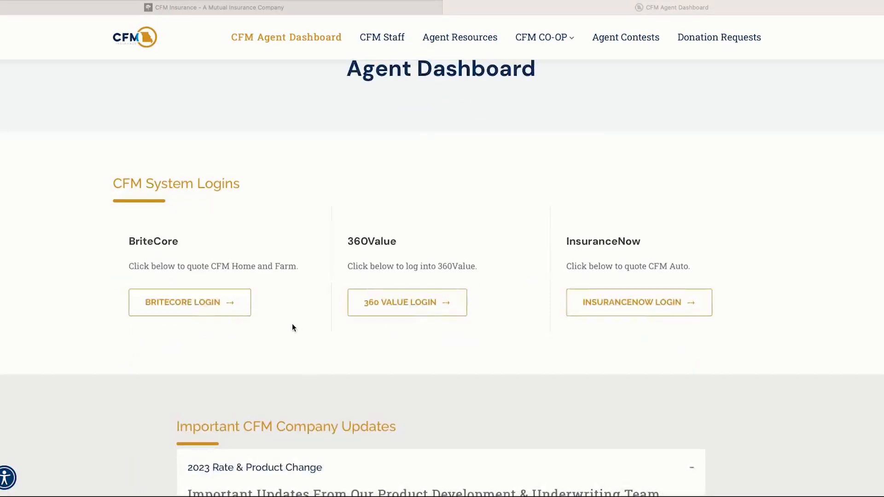
{"action": "scroll", "coordinate": [292, 325], "scroll_direction": "down", "scroll_amount": 3}
{"action": "scroll", "coordinate": [349, 325], "scroll_direction": "down", "scroll_amount": 1}
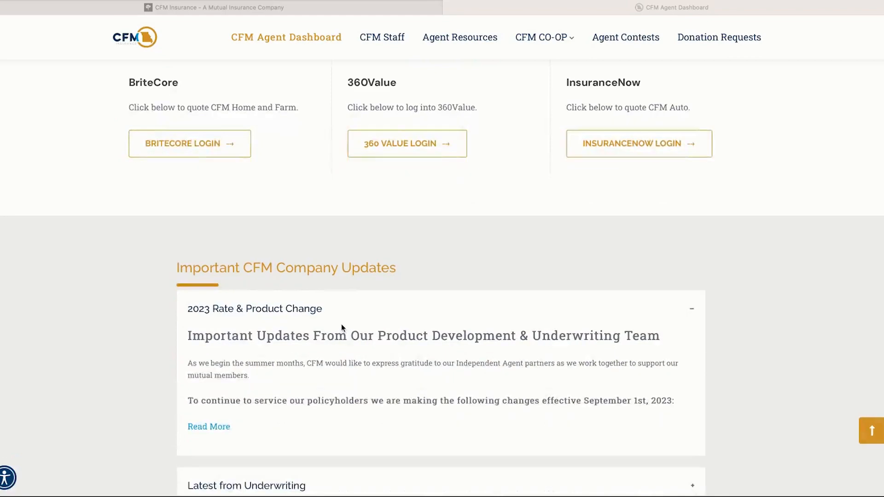
{"action": "scroll", "coordinate": [341, 324], "scroll_direction": "down", "scroll_amount": 2}
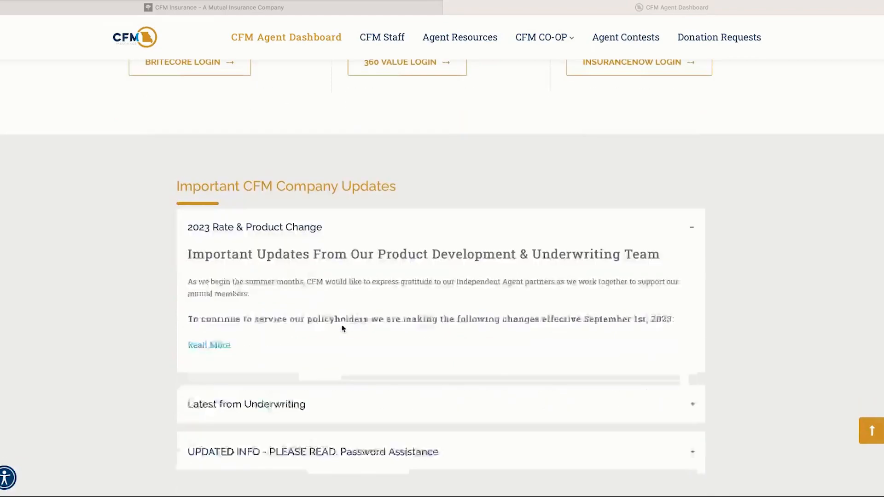
{"action": "scroll", "coordinate": [365, 305], "scroll_direction": "up", "scroll_amount": 3}
{"action": "scroll", "coordinate": [367, 311], "scroll_direction": "up", "scroll_amount": 2}
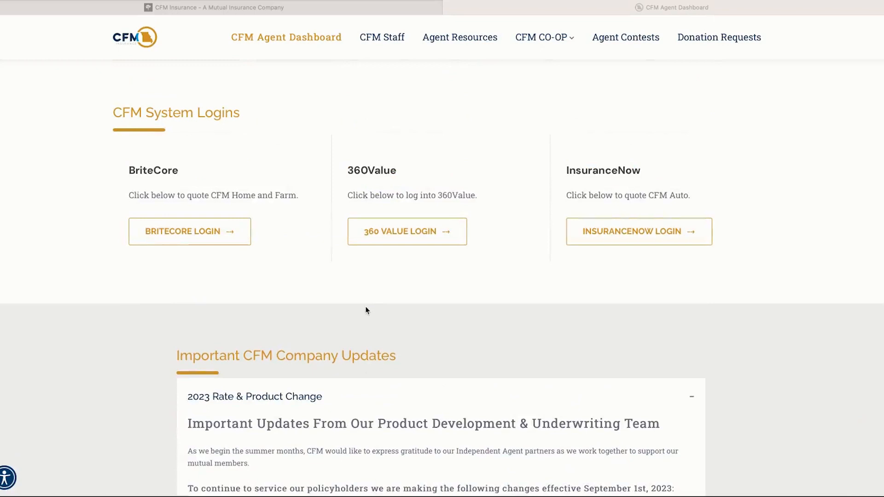
{"action": "scroll", "coordinate": [368, 311], "scroll_direction": "up", "scroll_amount": 4}
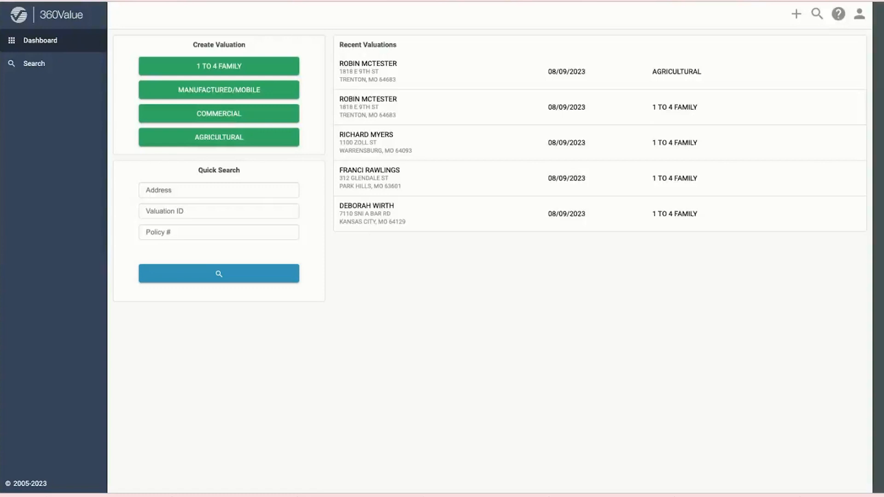
Step: Open the 1 TO 4 FAMILY valuation from Recent Valuations and bring it to Primary Information
{"action": "left_click", "coordinate": [197, 112]}
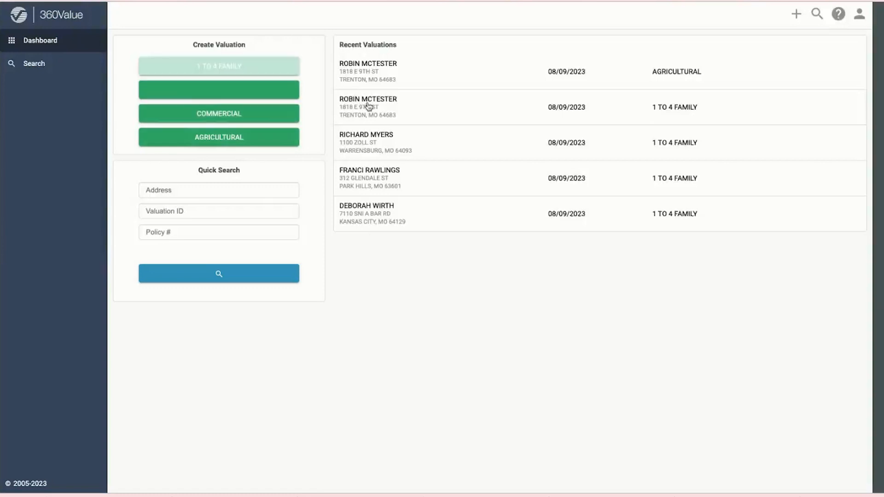
{"action": "left_click", "coordinate": [610, 113]}
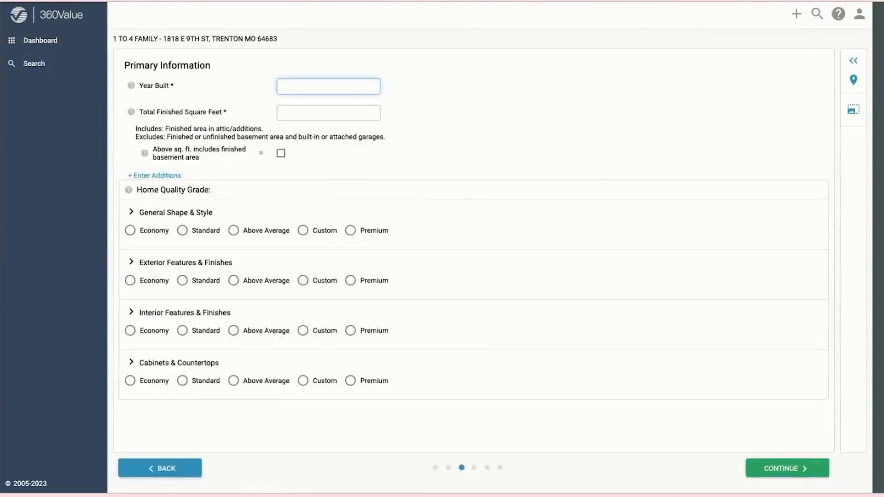
{"action": "left_click", "coordinate": [159, 468]}
{"action": "left_click", "coordinate": [160, 469]}
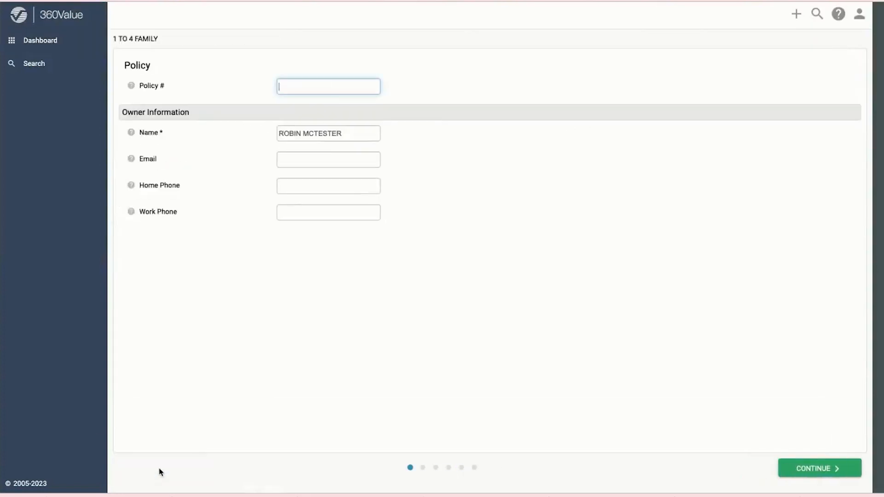
{"action": "left_click", "coordinate": [806, 469]}
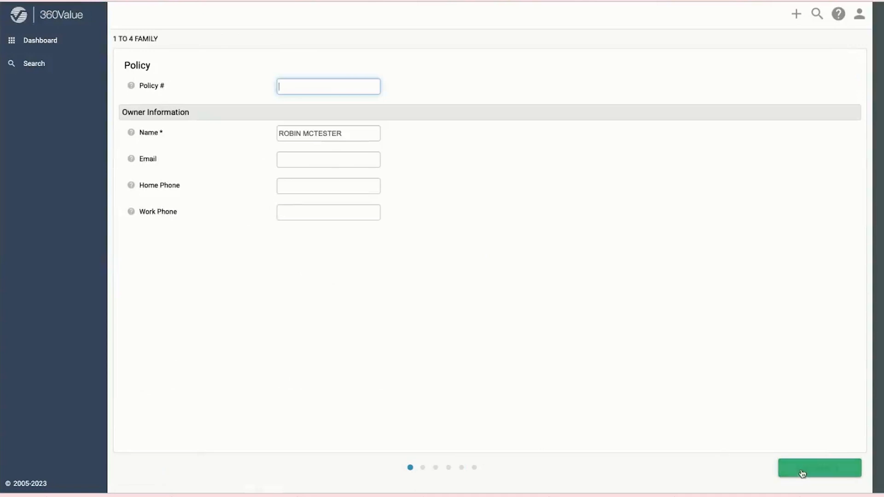
{"action": "left_click", "coordinate": [815, 473]}
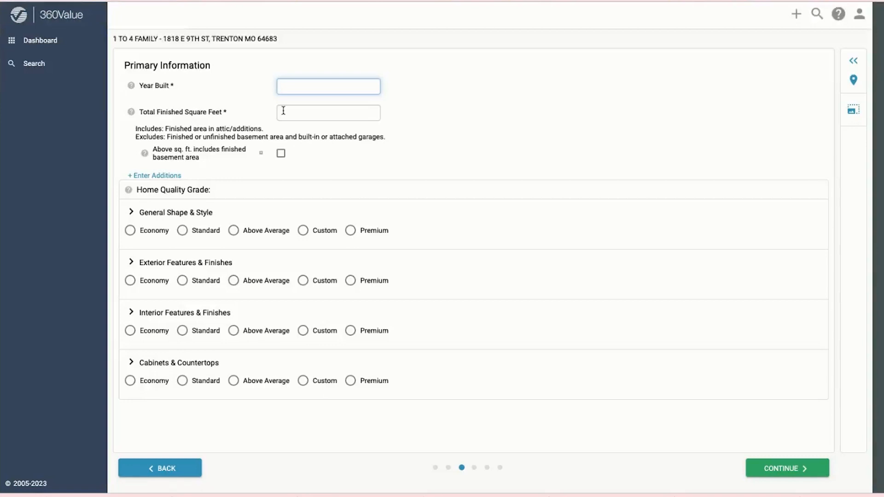
Step: Enter year built 1960 and 2000 total finished square feet
{"action": "type", "text": "1960"}
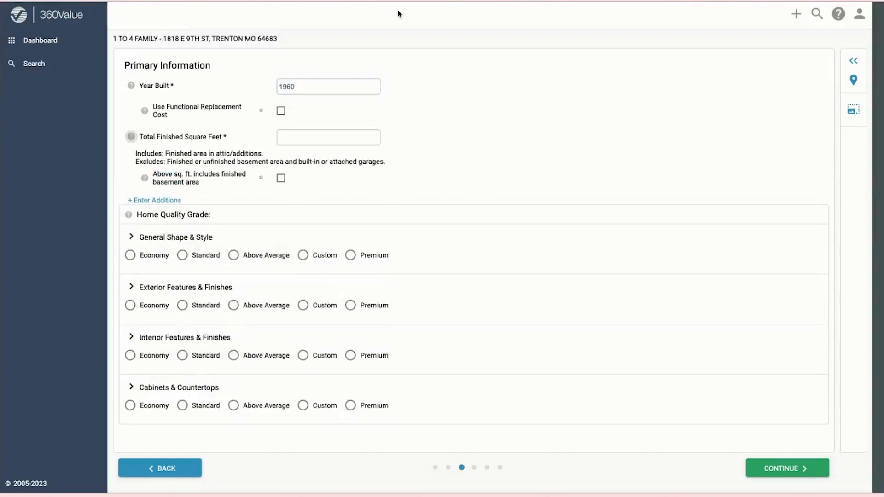
{"action": "left_click", "coordinate": [338, 136]}
{"action": "type", "text": "2000"}
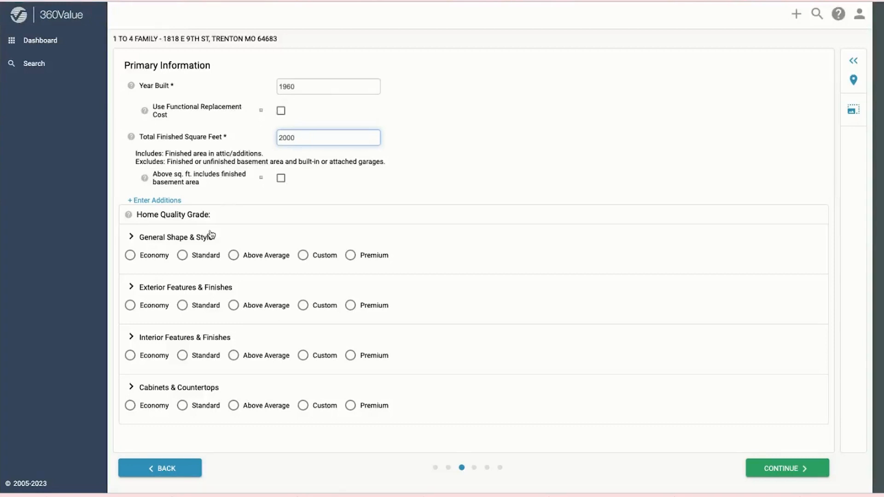
Step: Rate shape, exterior, interior and cabinets all Standard, then continue to Primary Information (cont.)
{"action": "left_click", "coordinate": [182, 256]}
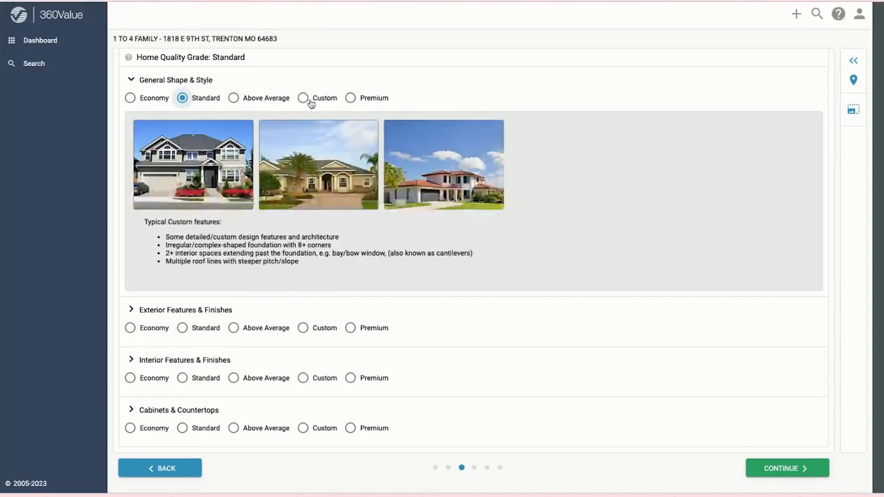
{"action": "left_click", "coordinate": [182, 329]}
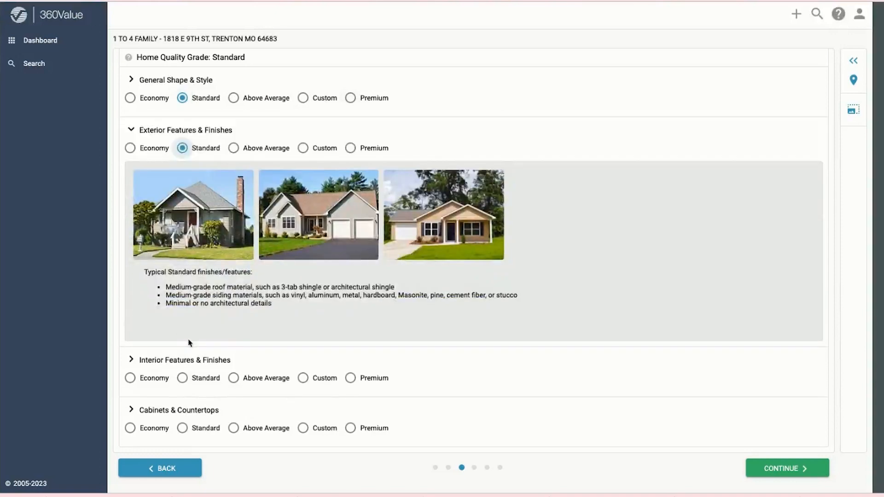
{"action": "left_click", "coordinate": [182, 378]}
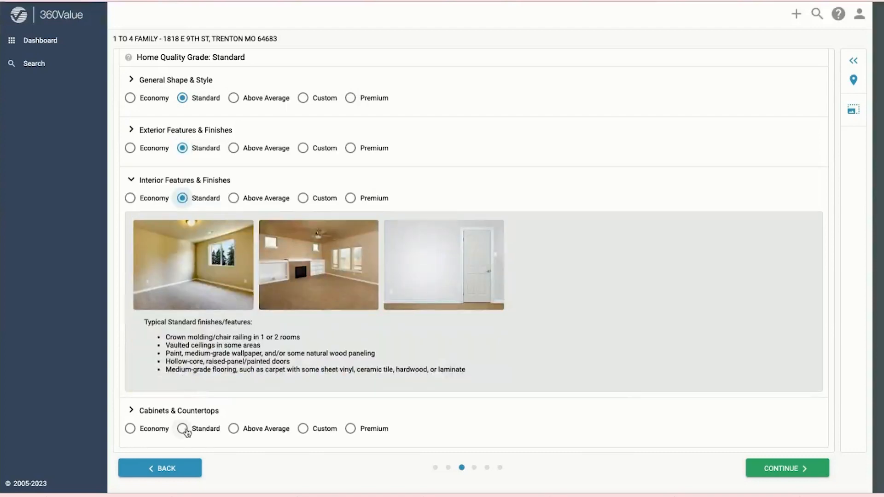
{"action": "left_click", "coordinate": [183, 428]}
{"action": "left_click", "coordinate": [778, 468]}
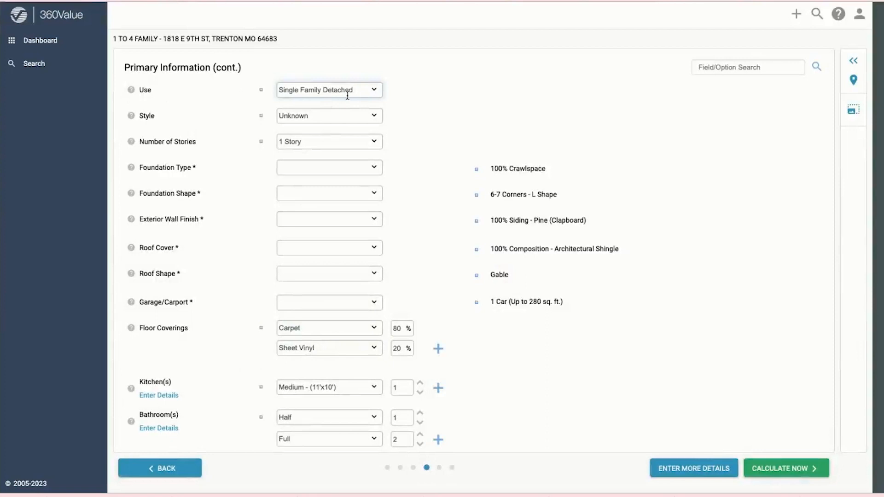
Step: Review the property use and house style lists, leaving both unchanged
{"action": "left_click", "coordinate": [372, 90]}
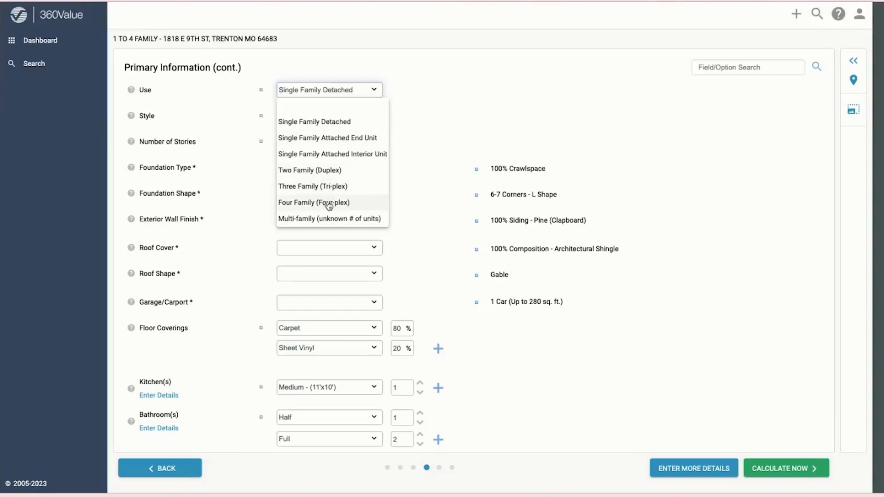
{"action": "left_click", "coordinate": [414, 81]}
{"action": "left_click", "coordinate": [323, 118]}
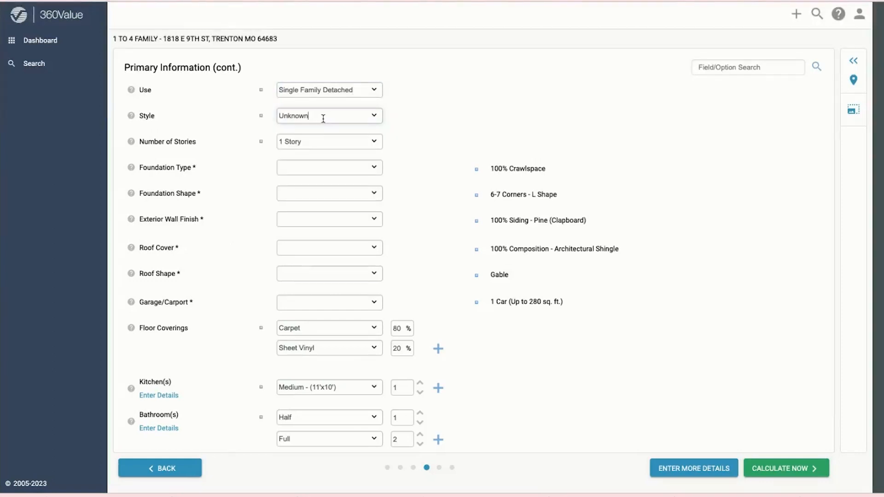
{"action": "scroll", "coordinate": [321, 117], "scroll_direction": "down", "scroll_amount": 1}
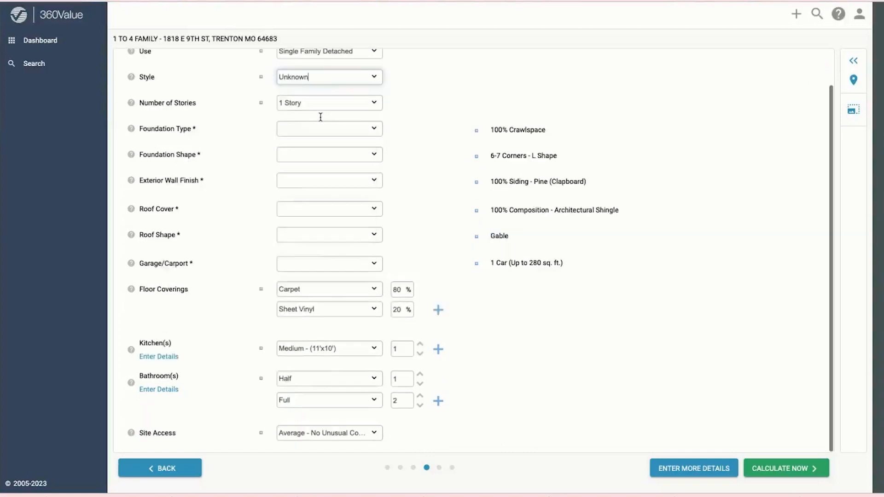
{"action": "left_click", "coordinate": [338, 79]}
{"action": "scroll", "coordinate": [336, 162], "scroll_direction": "down", "scroll_amount": 2}
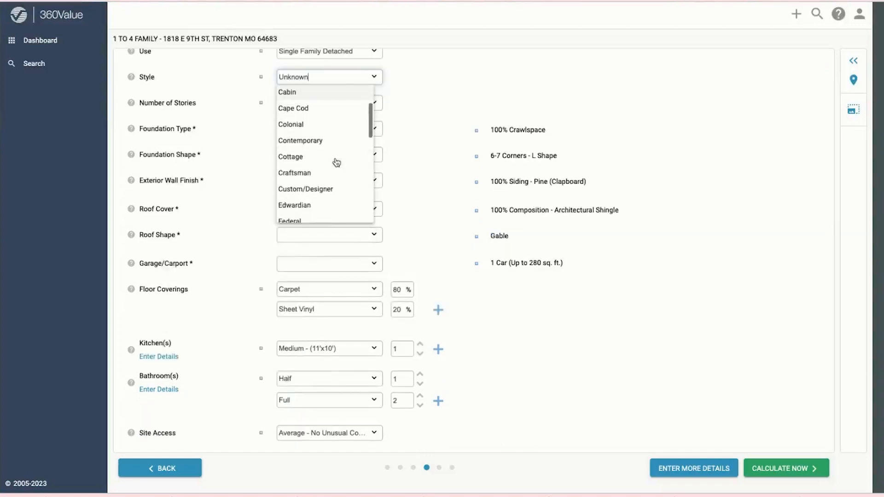
{"action": "scroll", "coordinate": [336, 162], "scroll_direction": "down", "scroll_amount": 3}
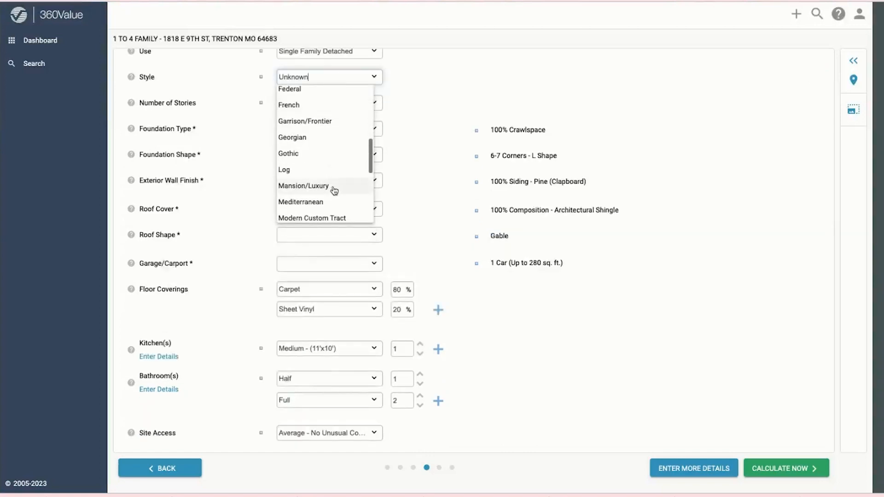
{"action": "scroll", "coordinate": [334, 191], "scroll_direction": "up", "scroll_amount": 1}
{"action": "scroll", "coordinate": [330, 190], "scroll_direction": "down", "scroll_amount": 2}
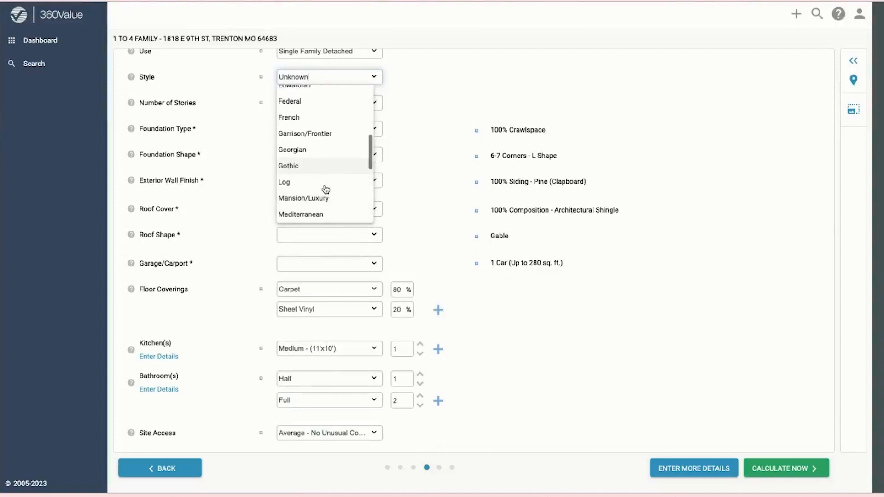
{"action": "scroll", "coordinate": [304, 195], "scroll_direction": "down", "scroll_amount": 3}
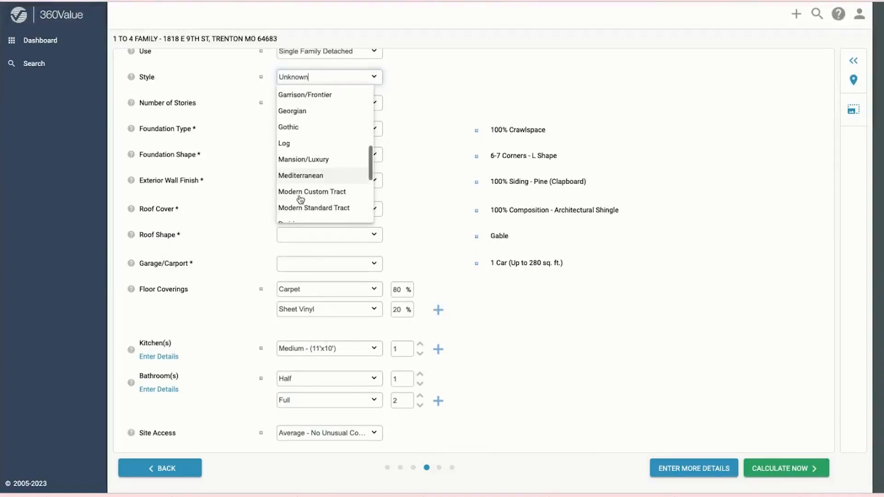
{"action": "scroll", "coordinate": [305, 197], "scroll_direction": "down", "scroll_amount": 3}
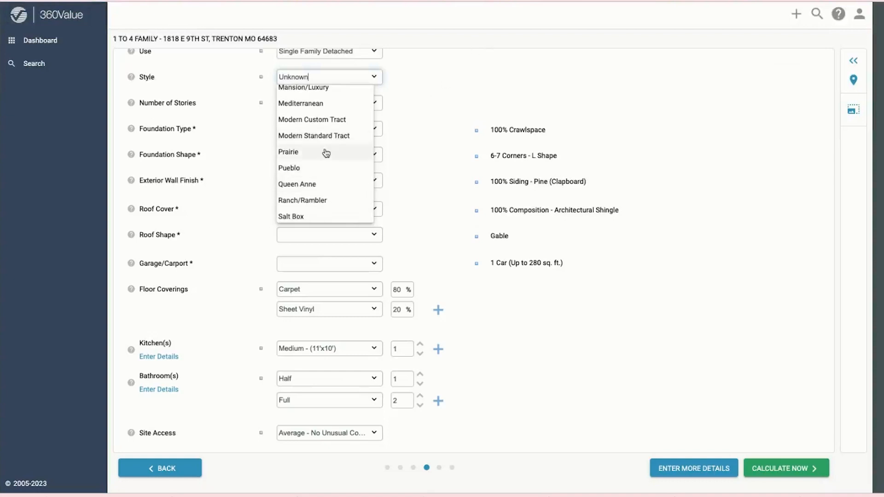
{"action": "scroll", "coordinate": [324, 152], "scroll_direction": "down", "scroll_amount": 4}
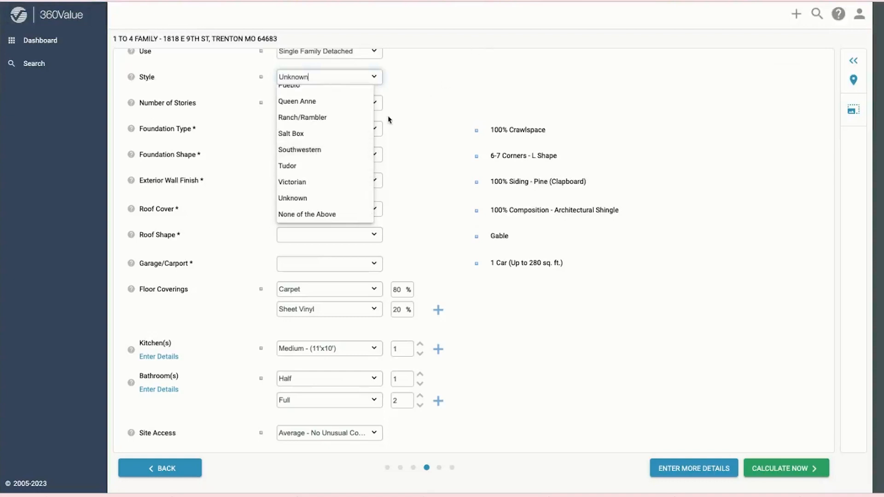
{"action": "left_click", "coordinate": [159, 86]}
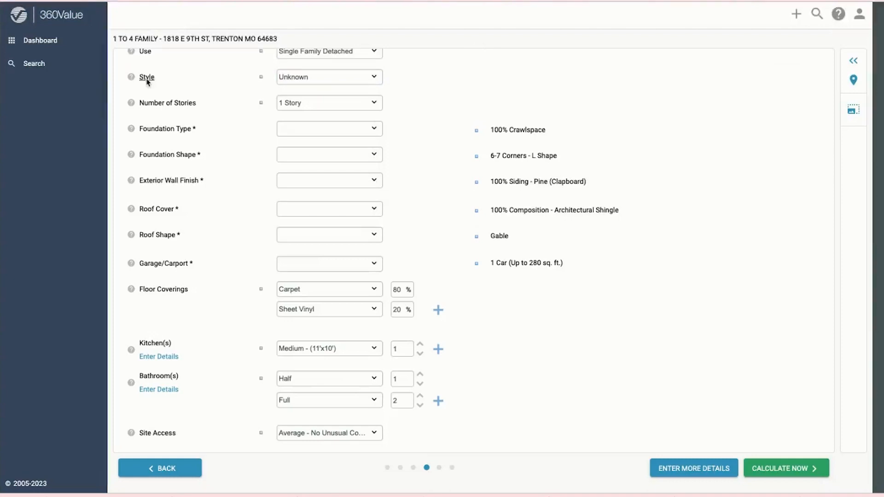
Step: Pick Ranch/Rambler from the illustrated house style guide and close it
{"action": "left_click", "coordinate": [147, 81]}
{"action": "scroll", "coordinate": [506, 219], "scroll_direction": "down", "scroll_amount": 3}
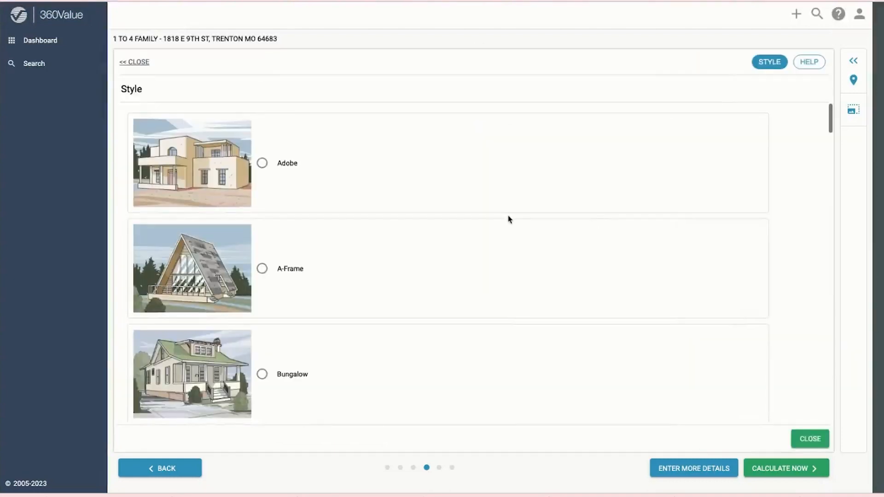
{"action": "scroll", "coordinate": [285, 289], "scroll_direction": "down", "scroll_amount": 5}
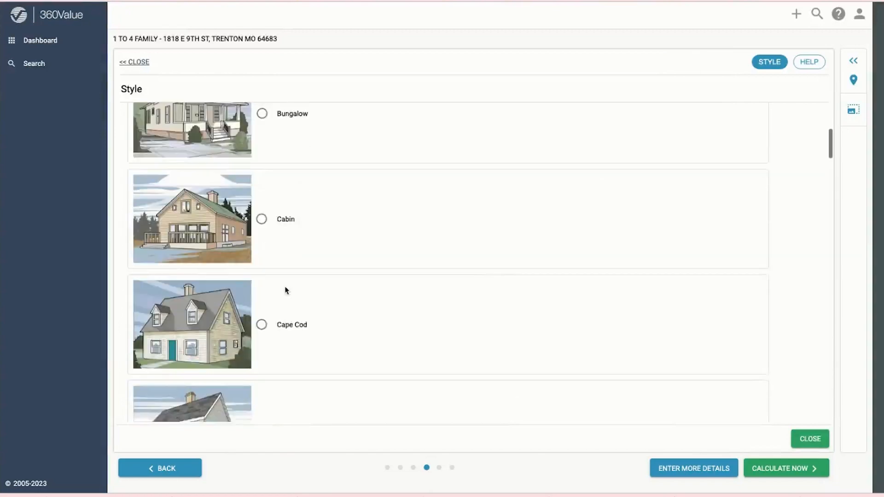
{"action": "scroll", "coordinate": [286, 289], "scroll_direction": "down", "scroll_amount": 11}
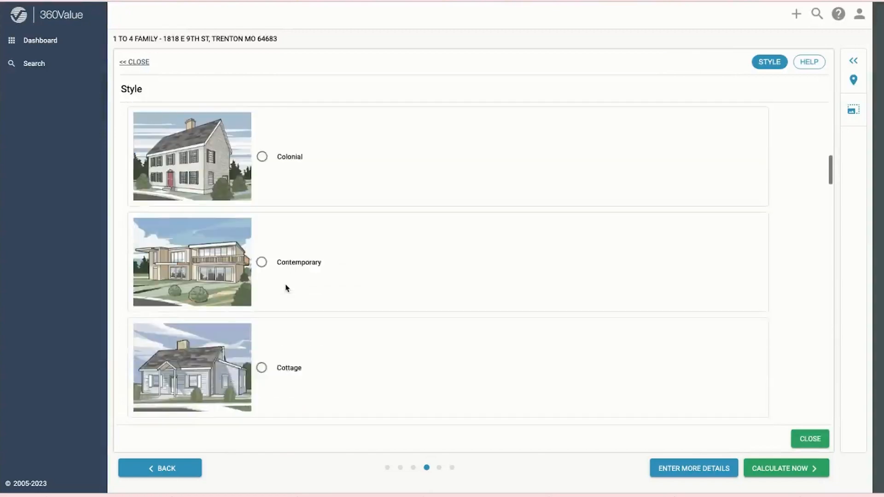
{"action": "scroll", "coordinate": [286, 288], "scroll_direction": "down", "scroll_amount": 10}
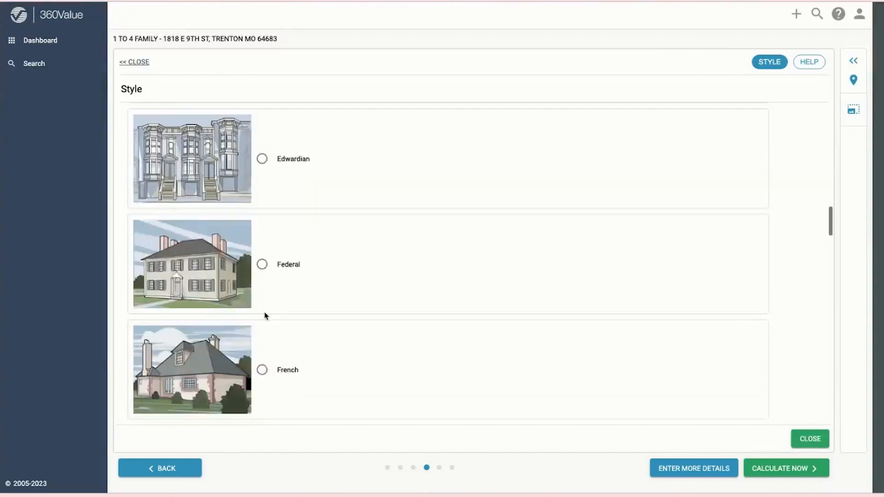
{"action": "scroll", "coordinate": [266, 315], "scroll_direction": "down", "scroll_amount": 11}
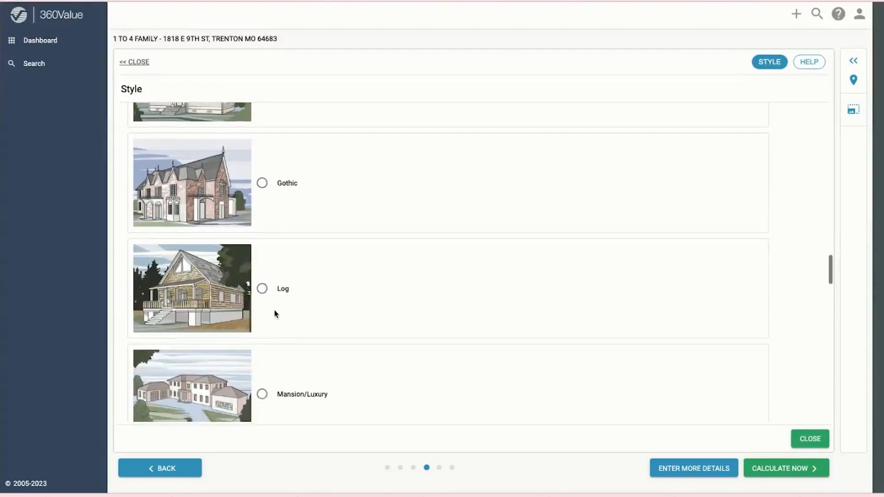
{"action": "scroll", "coordinate": [279, 311], "scroll_direction": "down", "scroll_amount": 11}
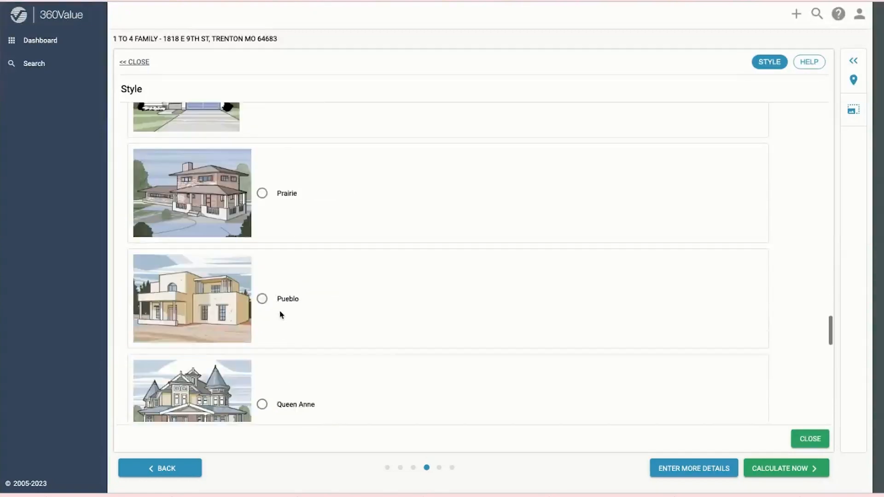
{"action": "scroll", "coordinate": [280, 315], "scroll_direction": "down", "scroll_amount": 2}
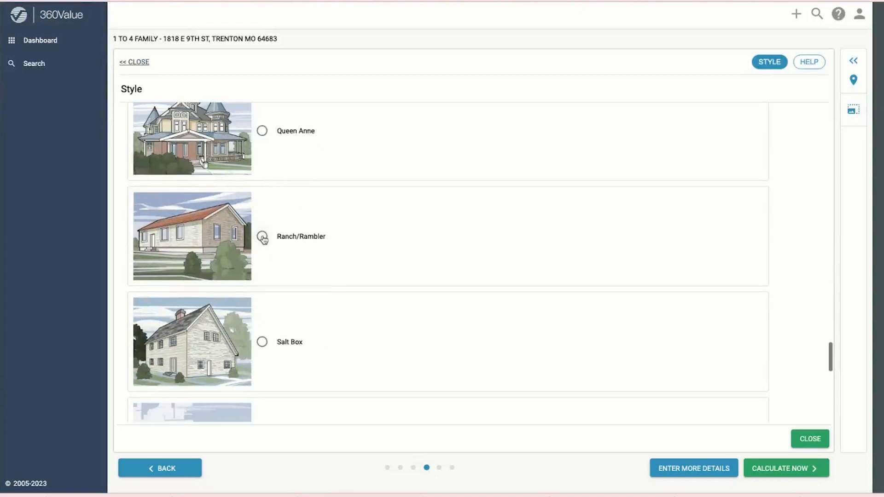
{"action": "left_click", "coordinate": [262, 236]}
{"action": "left_click", "coordinate": [807, 439]}
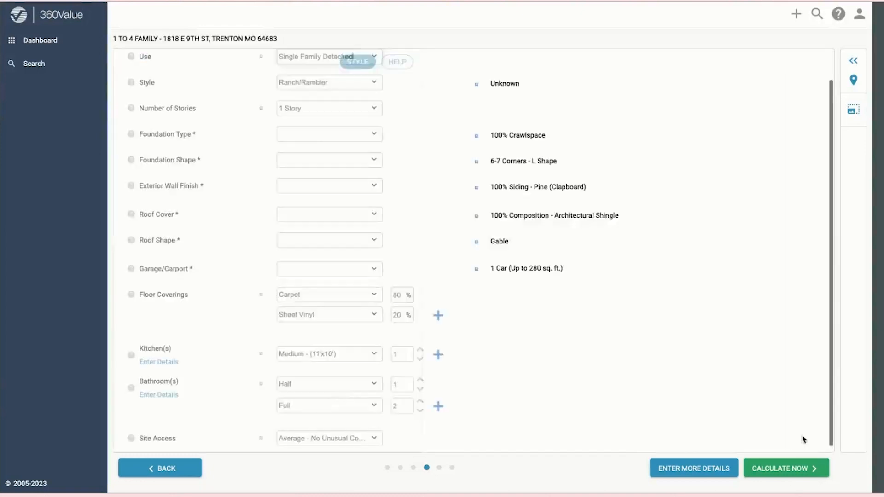
Step: Set the house to 1 Story on a Basement foundation
{"action": "left_click", "coordinate": [324, 110]}
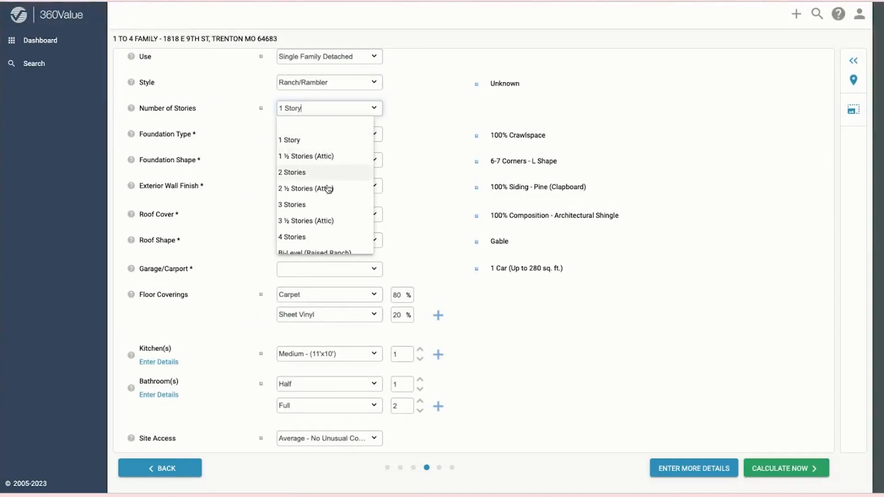
{"action": "scroll", "coordinate": [331, 211], "scroll_direction": "down", "scroll_amount": 1}
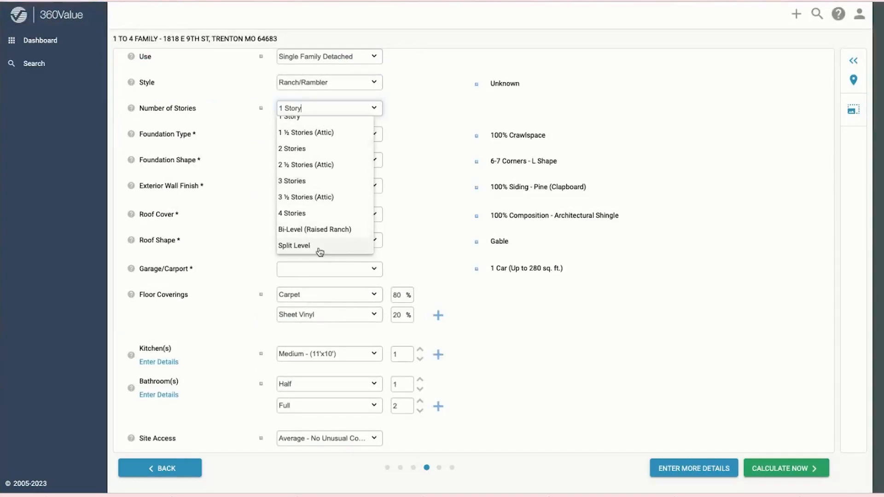
{"action": "scroll", "coordinate": [322, 139], "scroll_direction": "up", "scroll_amount": 1}
{"action": "left_click", "coordinate": [299, 141]}
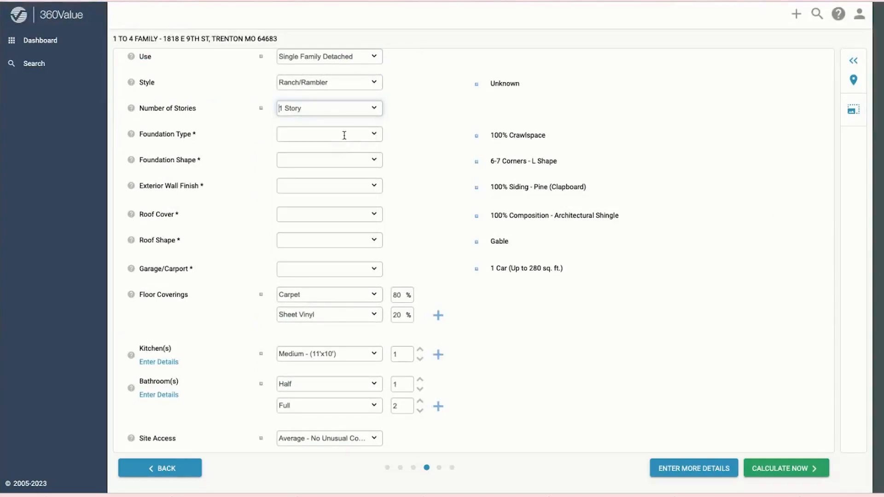
{"action": "left_click", "coordinate": [343, 134]}
{"action": "left_click", "coordinate": [330, 168]}
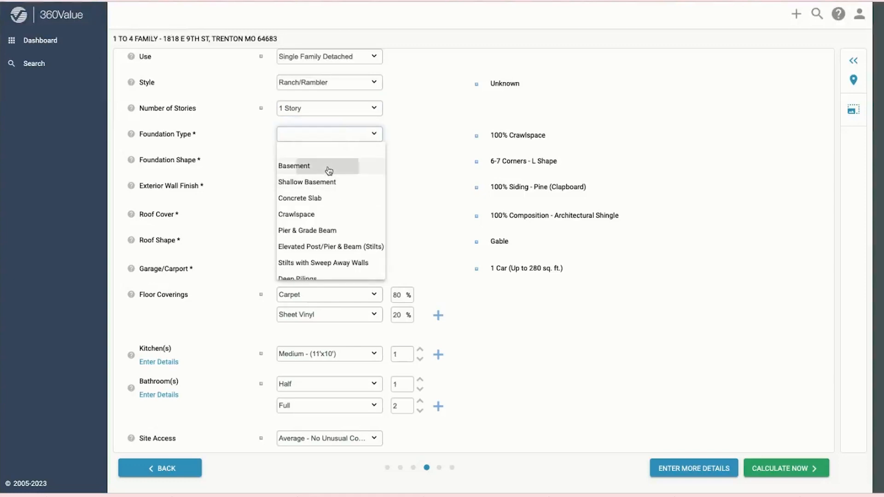
Step: Mark the basement 25% finished, quality adjustment None, with a walk-out
{"action": "left_click", "coordinate": [287, 159]}
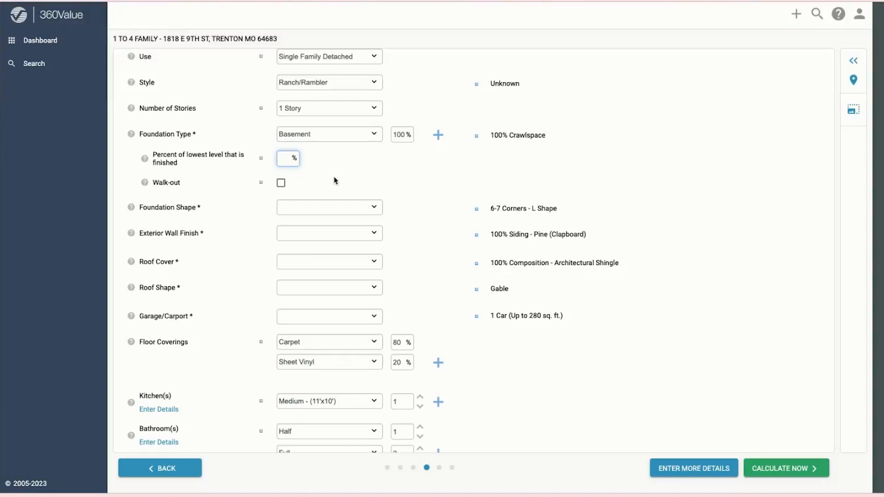
{"action": "type", "text": "25"}
{"action": "left_click", "coordinate": [325, 183]}
{"action": "left_click", "coordinate": [449, 197]}
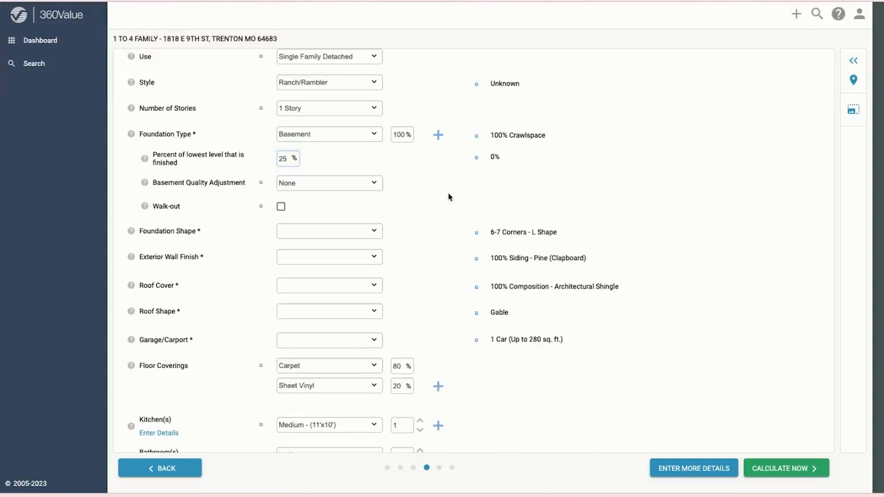
{"action": "left_click", "coordinate": [304, 184]}
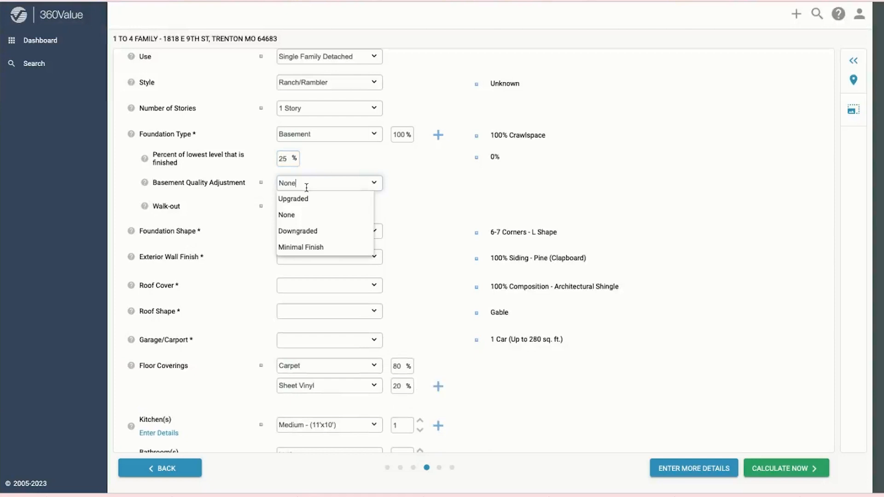
{"action": "left_click", "coordinate": [433, 202]}
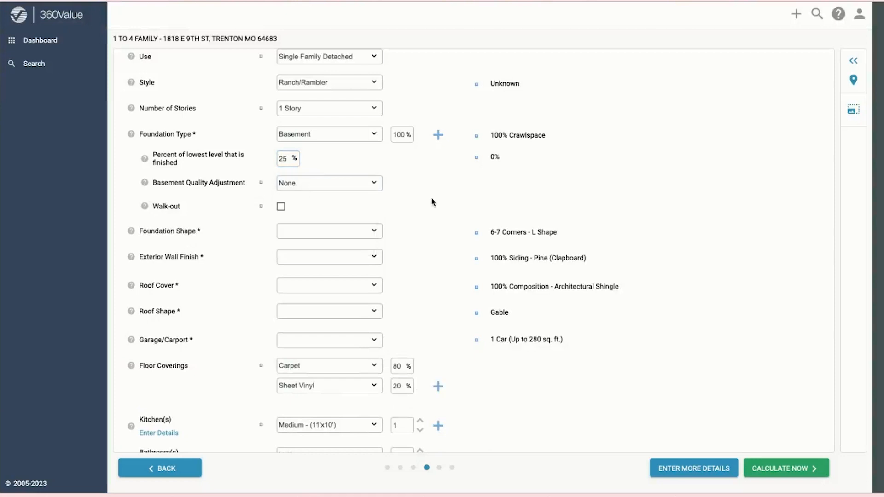
{"action": "left_click", "coordinate": [280, 207]}
{"action": "left_click", "coordinate": [336, 234]}
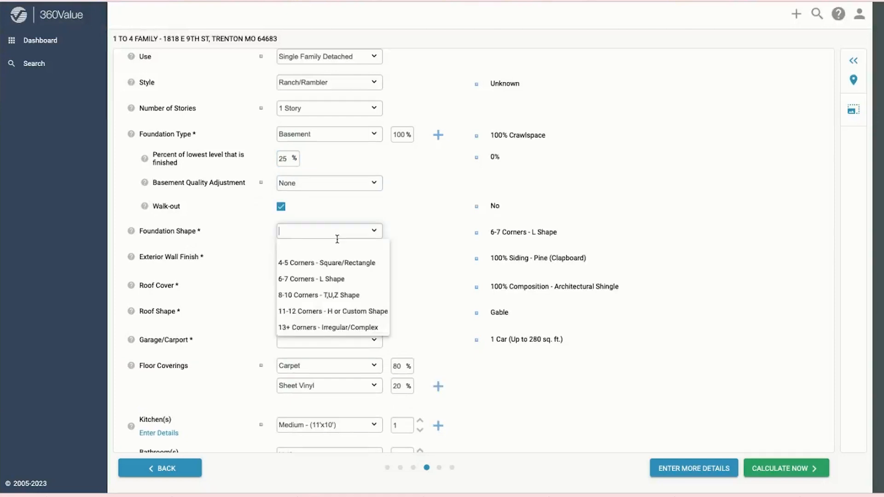
Step: Set foundation shape to 4-5 Corners - Square/Rectangle and exterior walls to Siding - Vinyl
{"action": "left_click", "coordinate": [340, 268]}
{"action": "left_click", "coordinate": [302, 256]}
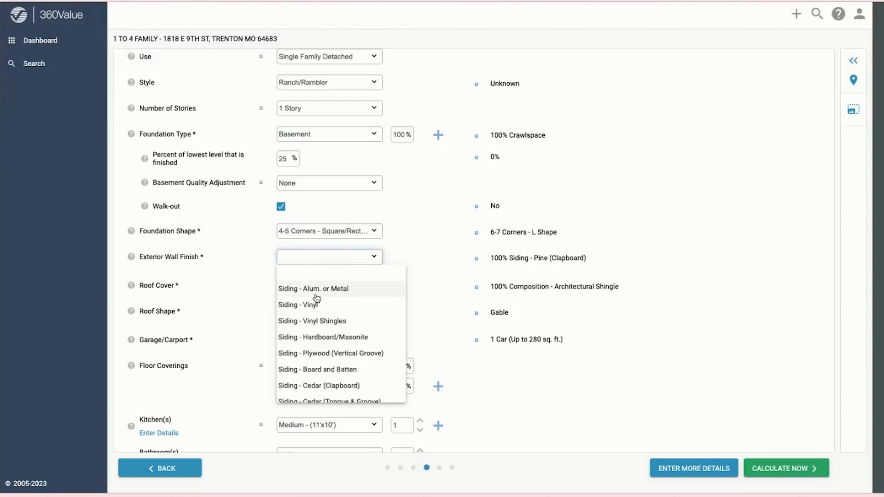
{"action": "scroll", "coordinate": [320, 301], "scroll_direction": "down", "scroll_amount": 3}
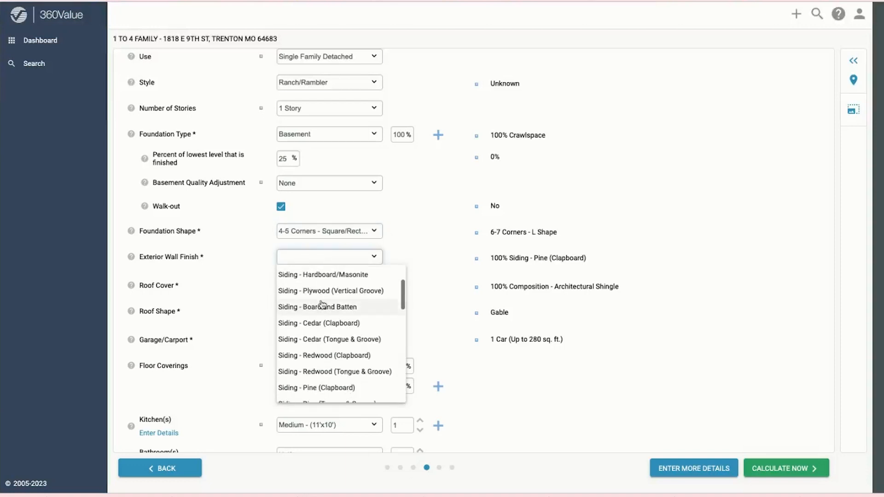
{"action": "scroll", "coordinate": [321, 304], "scroll_direction": "down", "scroll_amount": 2}
{"action": "scroll", "coordinate": [323, 305], "scroll_direction": "up", "scroll_amount": 5}
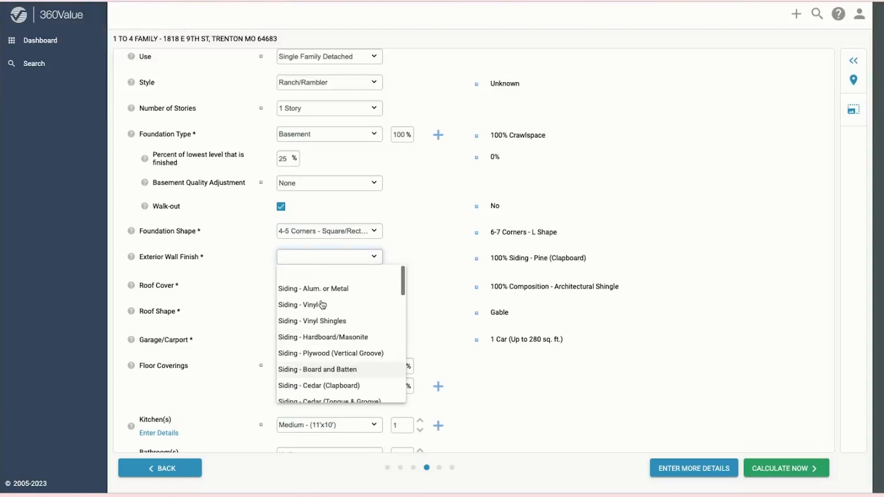
{"action": "left_click", "coordinate": [322, 305]}
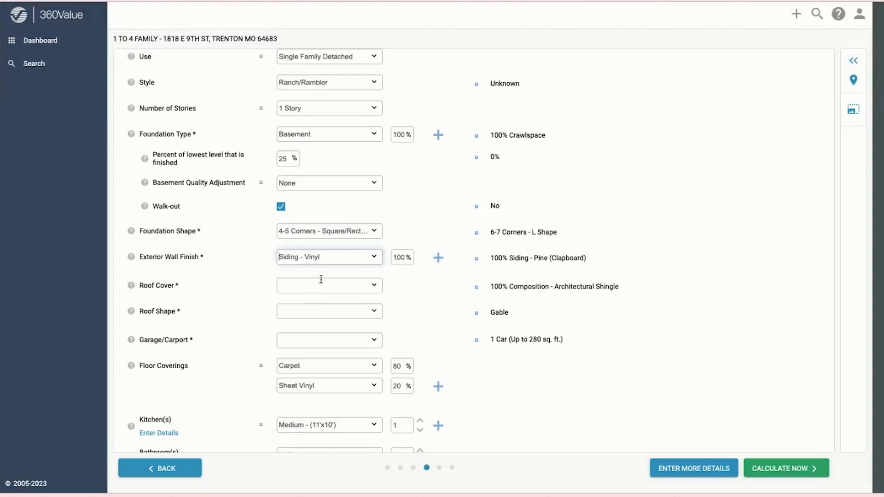
{"action": "left_click", "coordinate": [327, 256]}
{"action": "scroll", "coordinate": [345, 326], "scroll_direction": "down", "scroll_amount": 5}
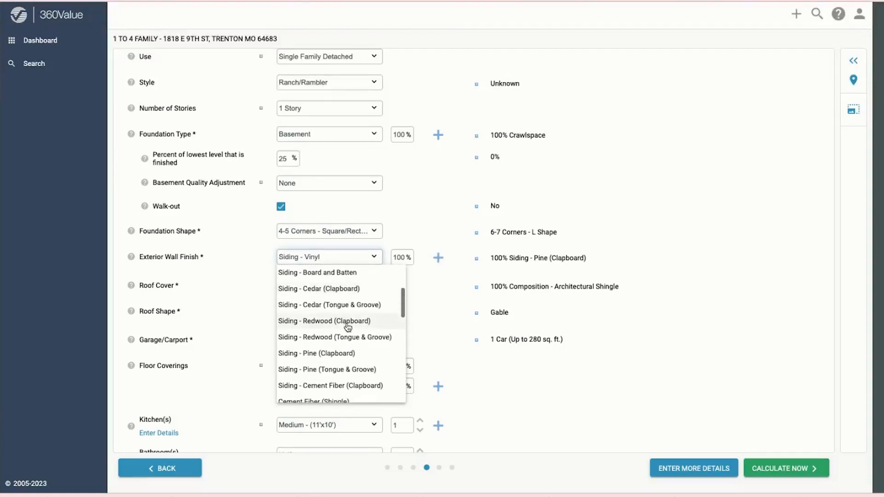
{"action": "scroll", "coordinate": [347, 326], "scroll_direction": "down", "scroll_amount": 5}
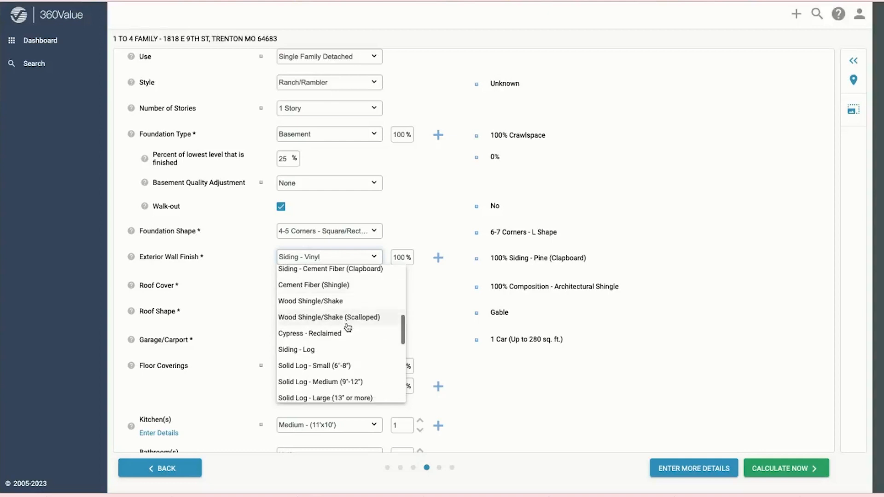
{"action": "scroll", "coordinate": [347, 327], "scroll_direction": "up", "scroll_amount": 10}
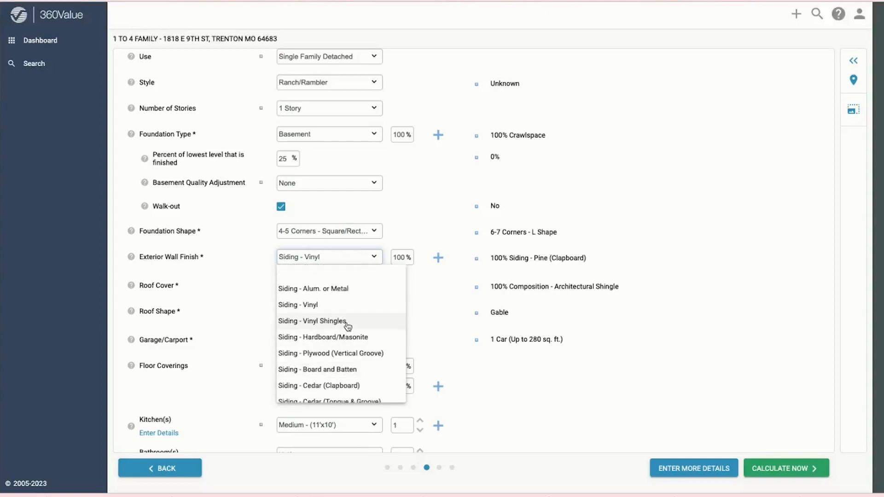
{"action": "left_click", "coordinate": [309, 304]}
Step: Set the roof cover to Metal - Painted Rib
{"action": "left_click", "coordinate": [324, 285]}
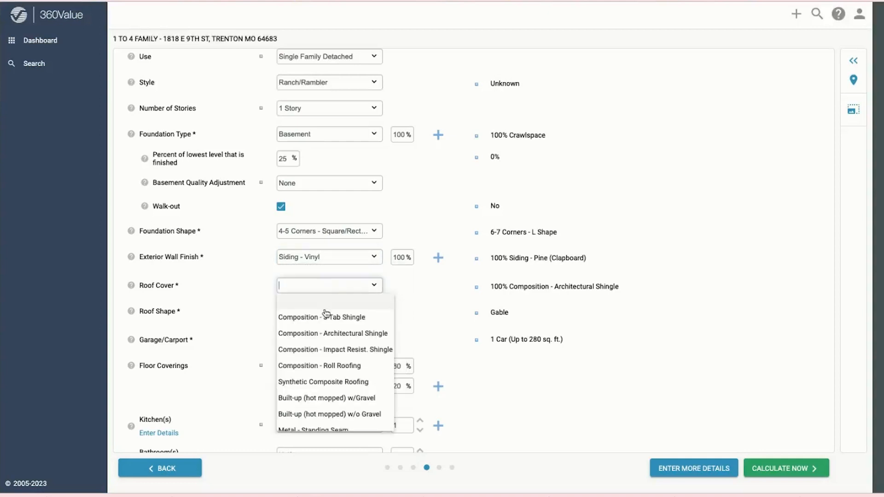
{"action": "scroll", "coordinate": [329, 373], "scroll_direction": "down", "scroll_amount": 2}
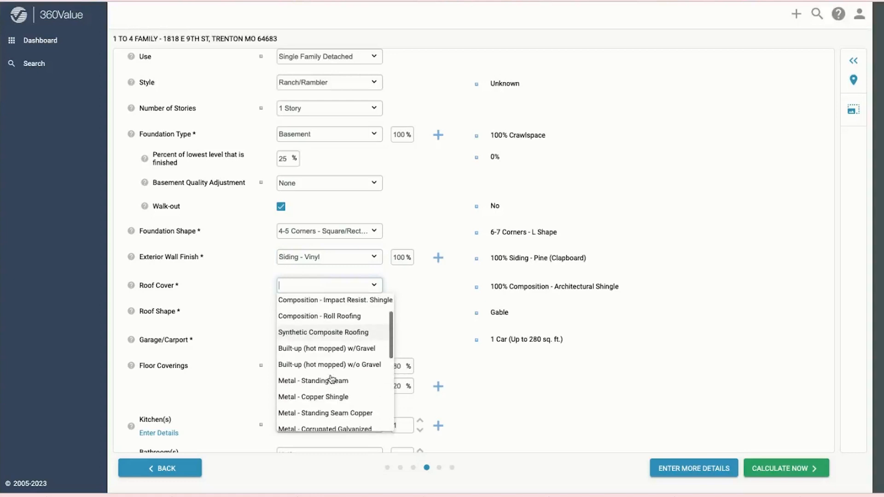
{"action": "scroll", "coordinate": [331, 379], "scroll_direction": "down", "scroll_amount": 2}
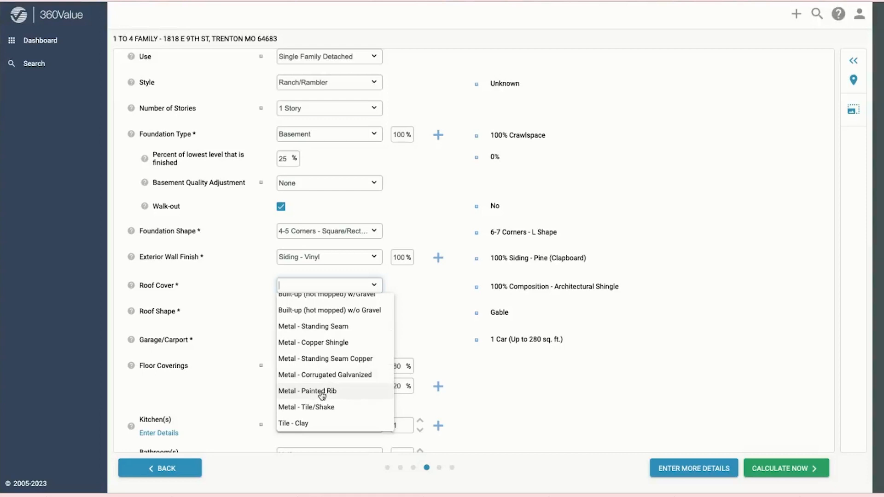
{"action": "left_click", "coordinate": [320, 394]}
{"action": "left_click", "coordinate": [297, 312]}
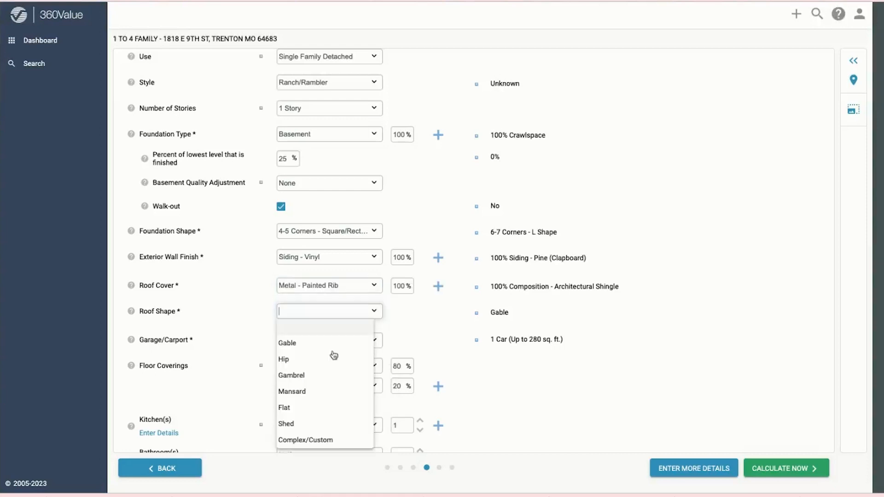
Step: Set a Gable roof shape and a 1.5 Car garage
{"action": "left_click", "coordinate": [290, 344]}
{"action": "left_click", "coordinate": [289, 339]}
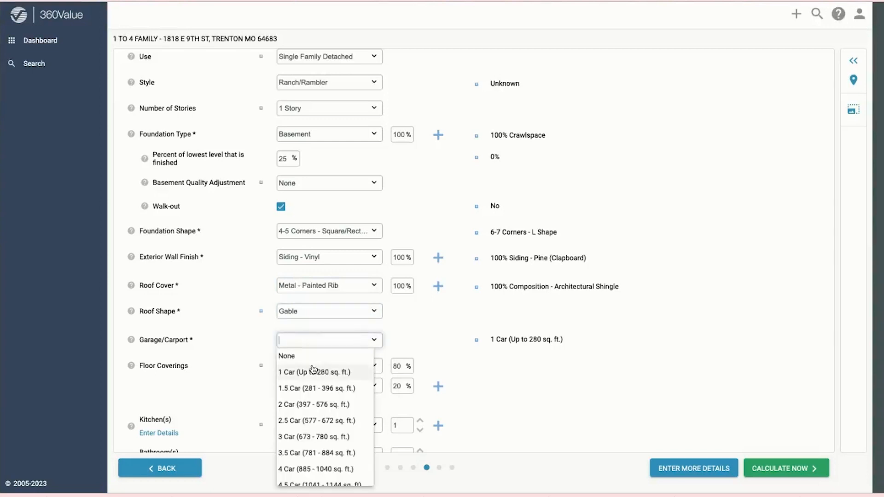
{"action": "left_click", "coordinate": [307, 389]}
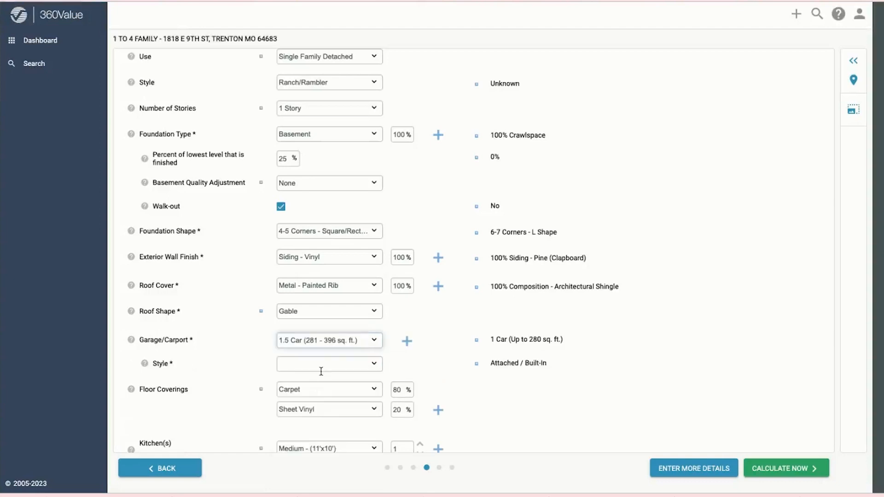
Step: Change the roof cover to Metal - Standing Seam
{"action": "left_click", "coordinate": [327, 284]}
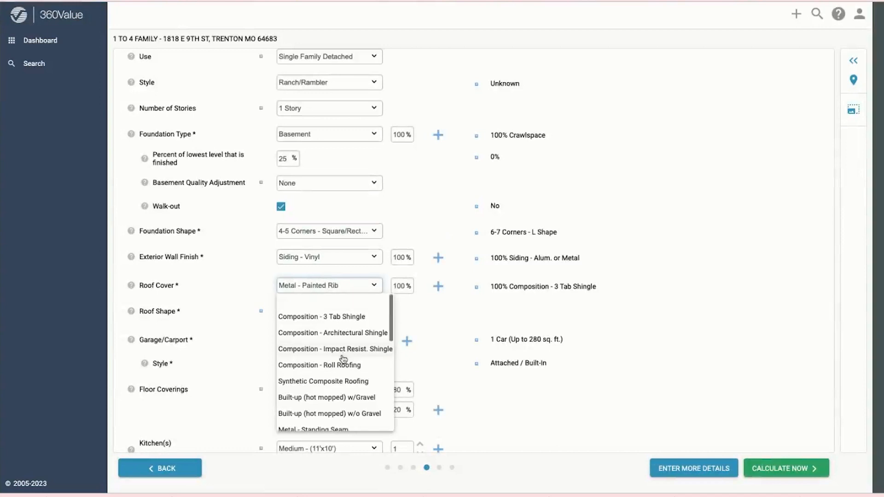
{"action": "scroll", "coordinate": [343, 358], "scroll_direction": "down", "scroll_amount": 5}
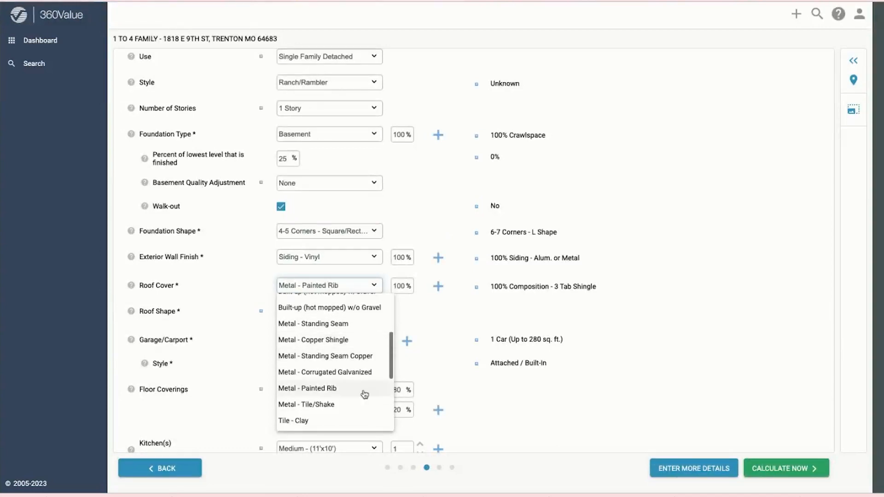
{"action": "left_click", "coordinate": [330, 325]}
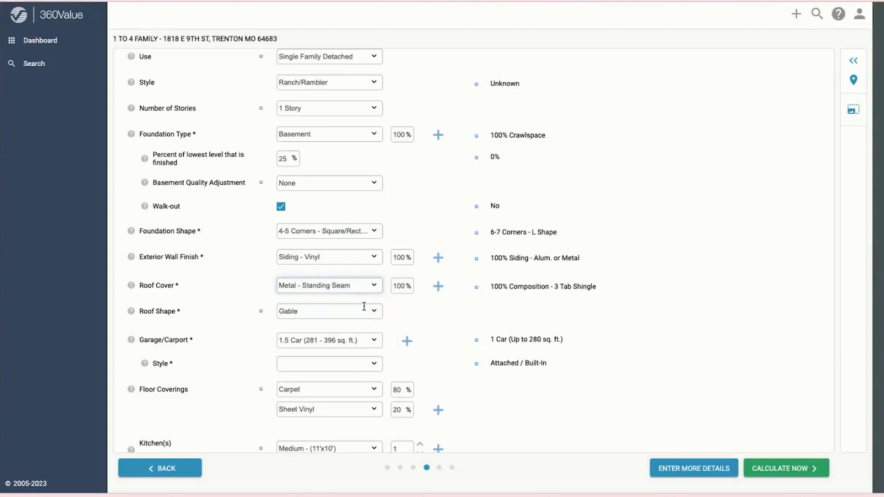
{"action": "scroll", "coordinate": [354, 299], "scroll_direction": "down", "scroll_amount": 2}
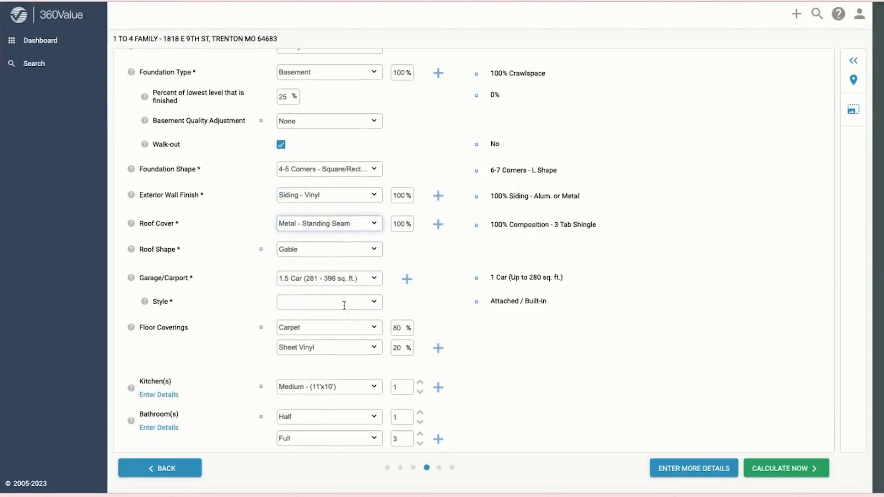
Step: Choose Attached / Built-In as the garage style and proceed to Enter More Details
{"action": "left_click", "coordinate": [345, 304]}
{"action": "left_click", "coordinate": [344, 303]}
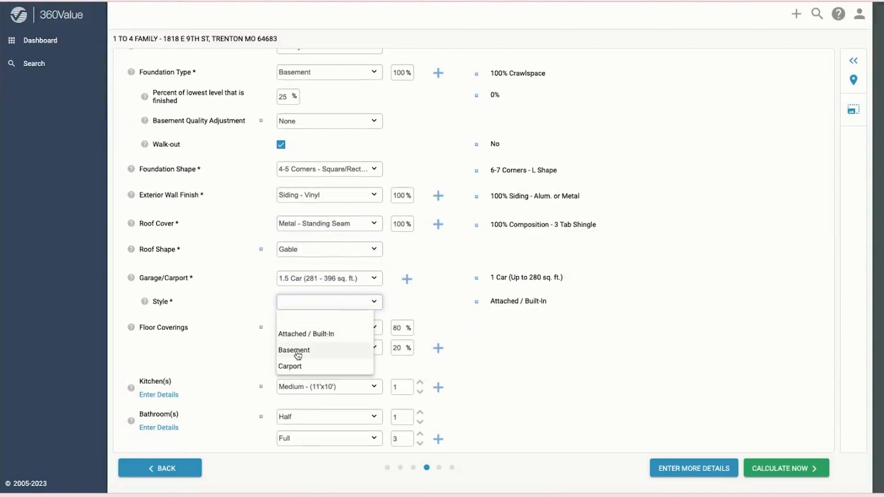
{"action": "left_click", "coordinate": [311, 334]}
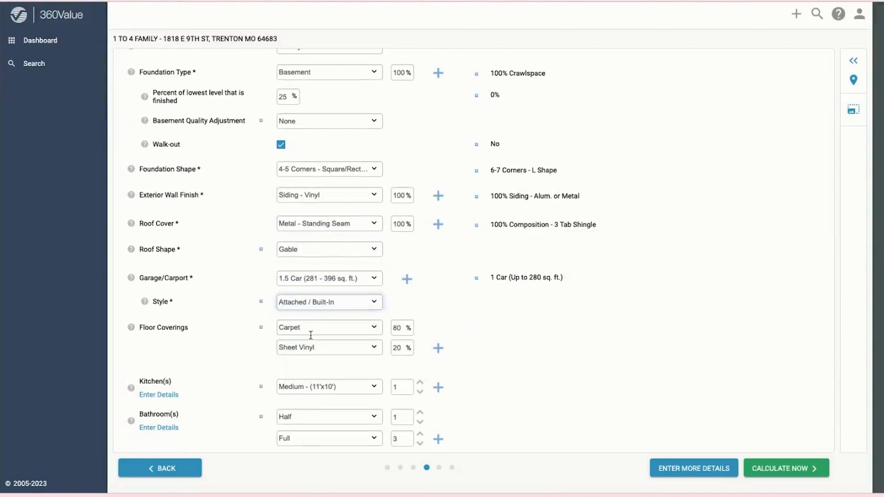
{"action": "scroll", "coordinate": [331, 327], "scroll_direction": "down", "scroll_amount": 1}
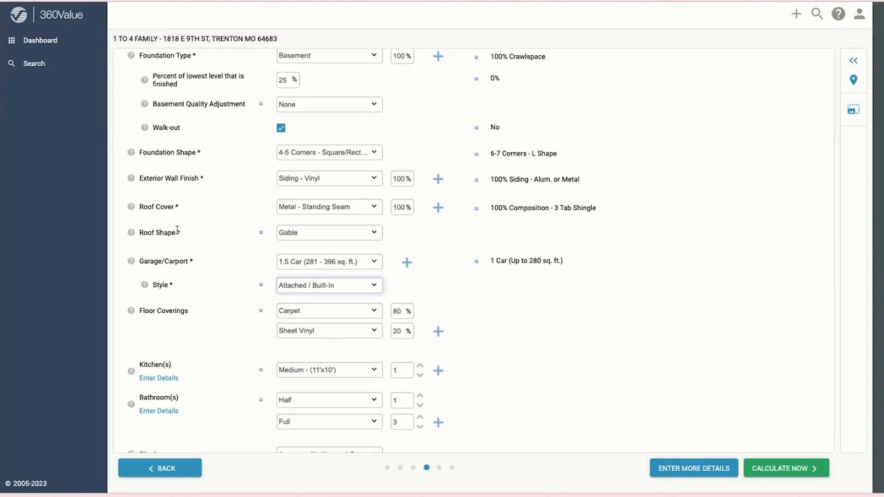
{"action": "scroll", "coordinate": [181, 412], "scroll_direction": "down", "scroll_amount": 1}
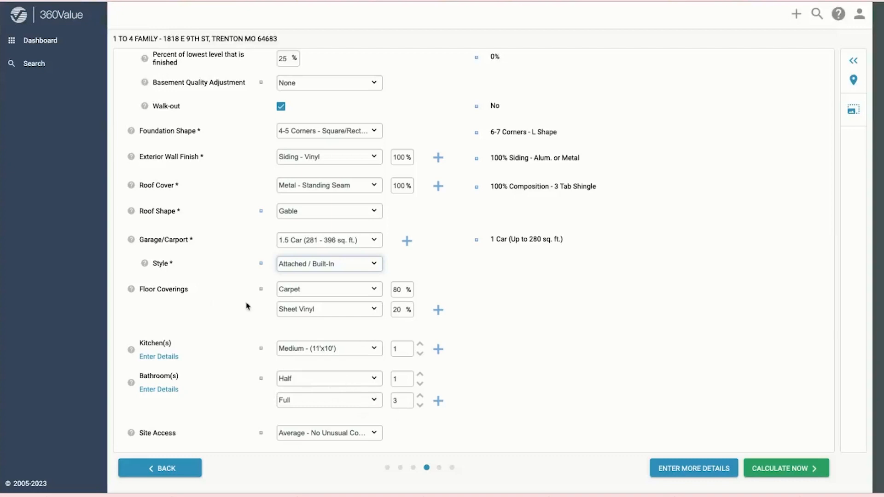
{"action": "left_click", "coordinate": [690, 470]}
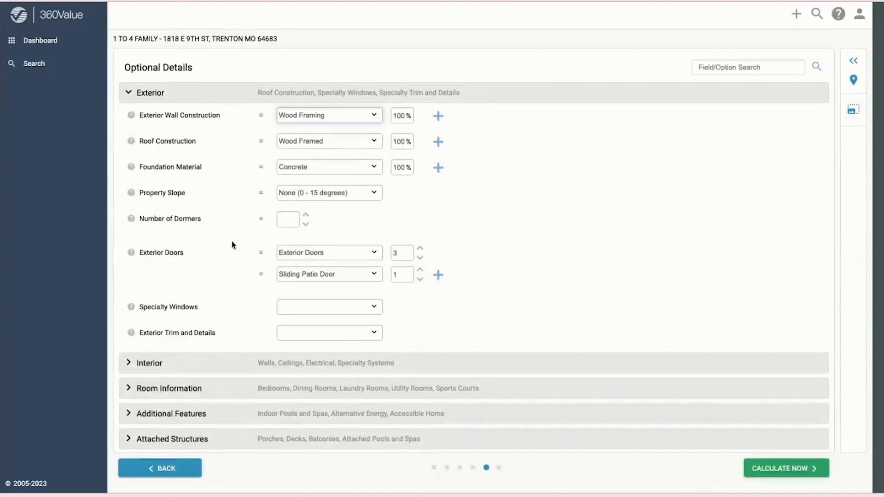
Step: Expand Additional Features, Room Information, Interior and Exterior, then run Calculate Now
{"action": "scroll", "coordinate": [231, 241], "scroll_direction": "down", "scroll_amount": 1}
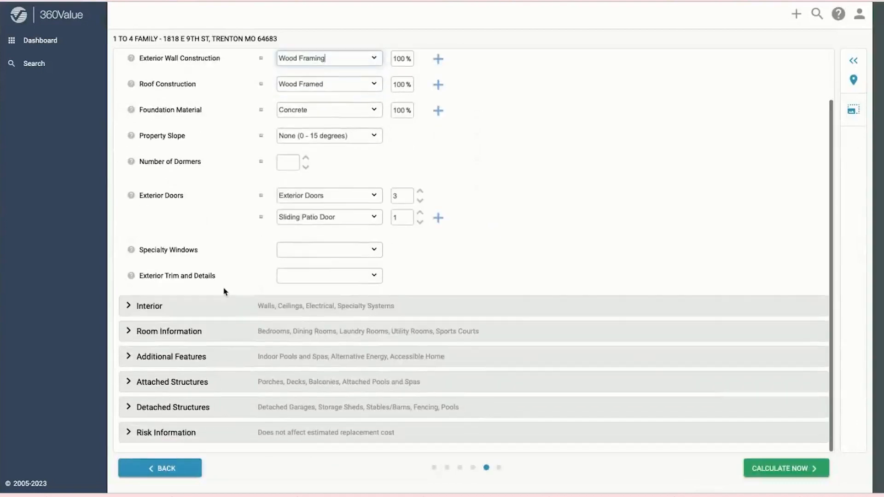
{"action": "left_click", "coordinate": [164, 359]}
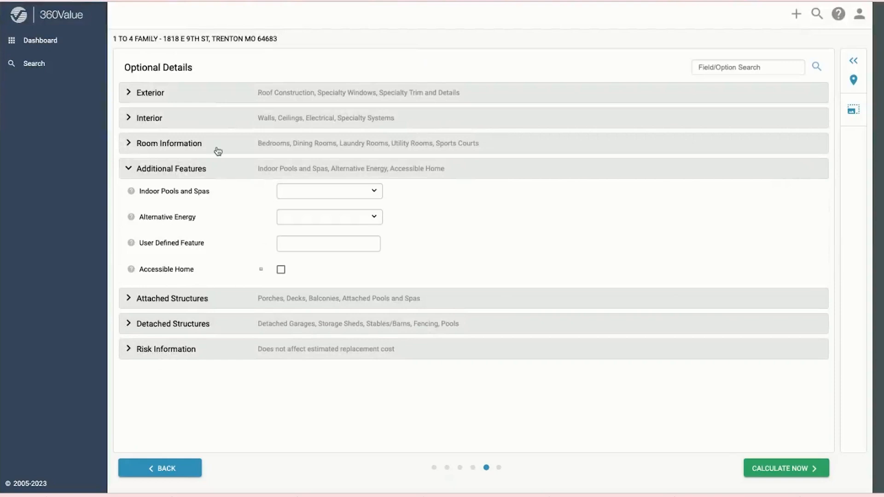
{"action": "left_click", "coordinate": [185, 146]}
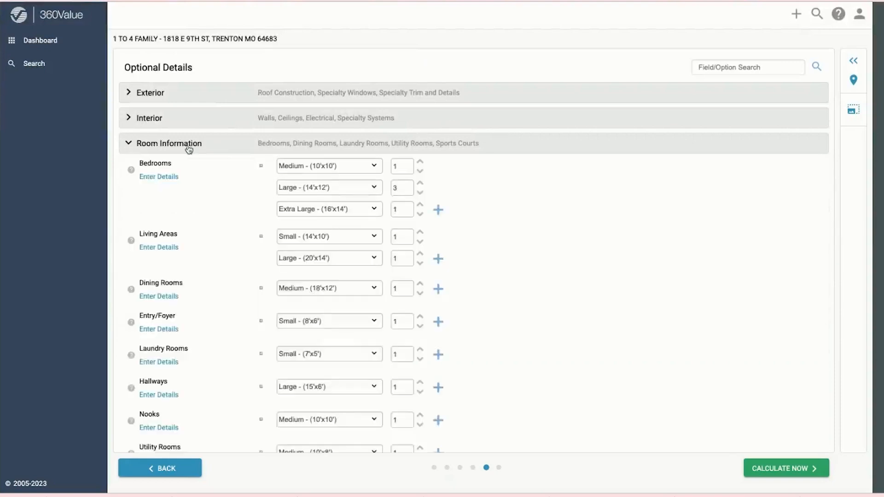
{"action": "left_click", "coordinate": [153, 122]}
{"action": "left_click", "coordinate": [150, 97]}
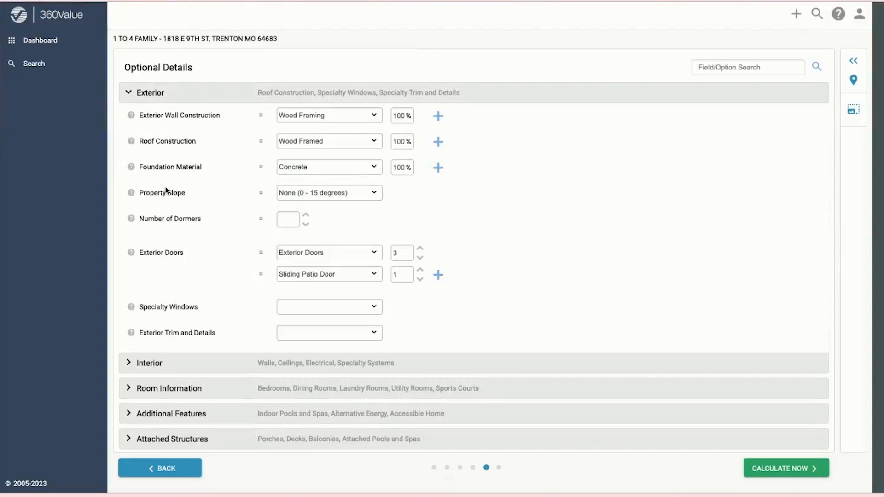
{"action": "left_click", "coordinate": [783, 468]}
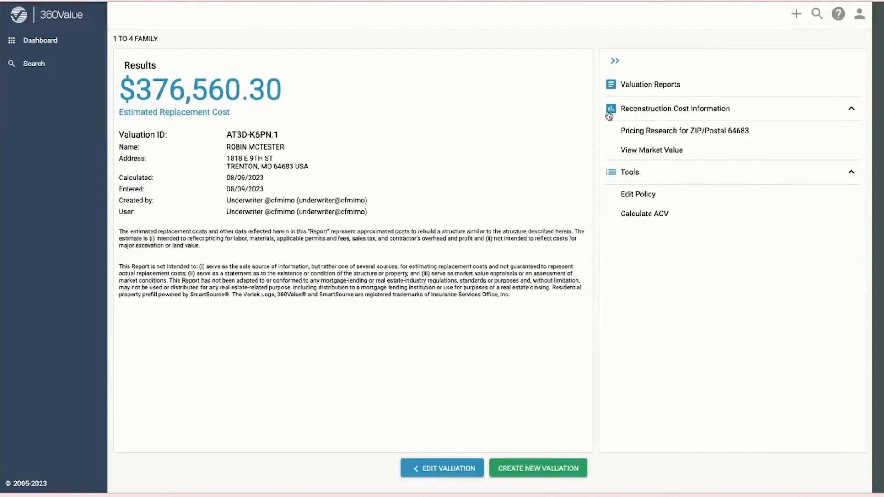
Step: Open the Valuation Reports and download the Replacement Cost Estimate as a PDF
{"action": "left_click", "coordinate": [630, 88]}
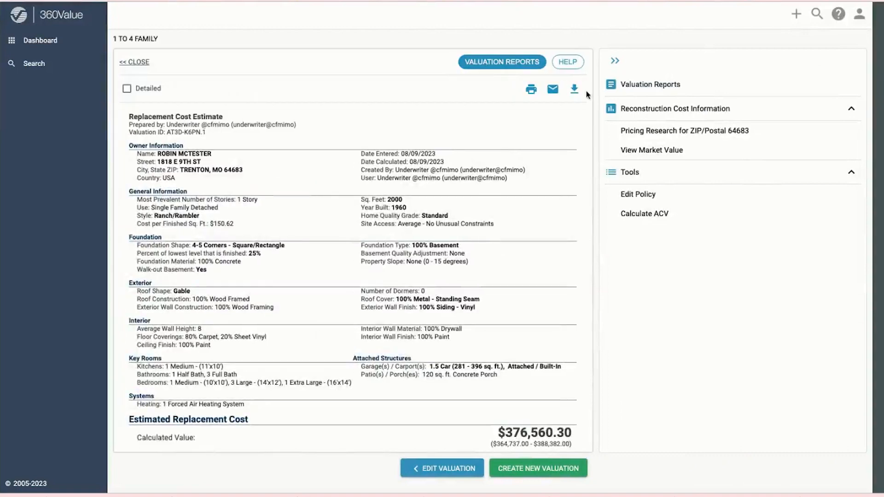
{"action": "left_click", "coordinate": [575, 90]}
Step: Go back to the Dashboard and reopen the recent Agricultural valuation
{"action": "left_click", "coordinate": [39, 43]}
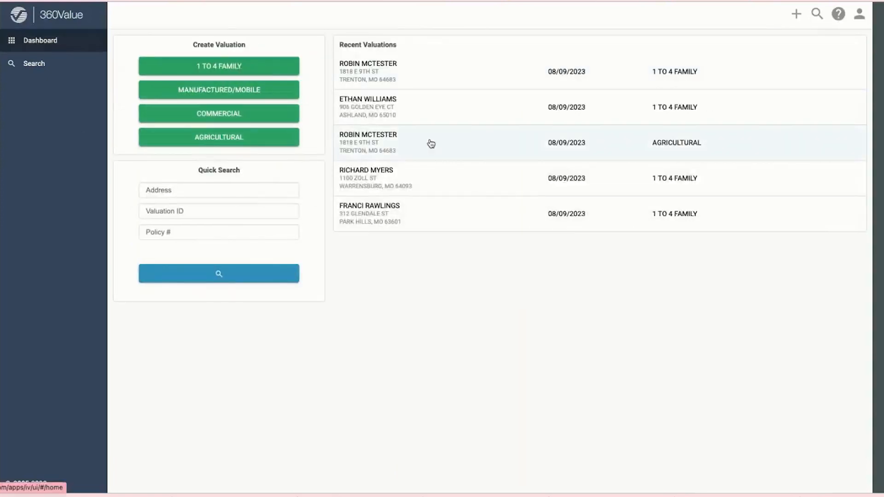
{"action": "left_click", "coordinate": [446, 144]}
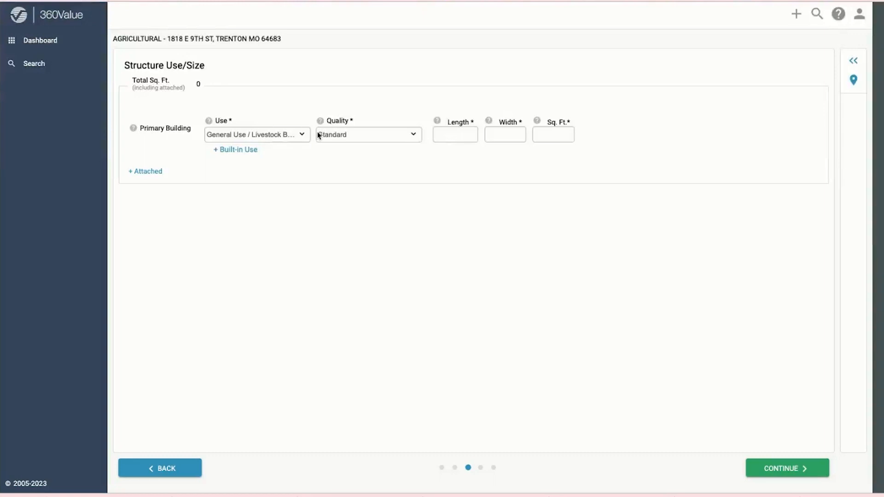
Step: Keep General Use / Livestock Barn and enter length 100, width 60 for 6000 sq ft
{"action": "left_click", "coordinate": [300, 135]}
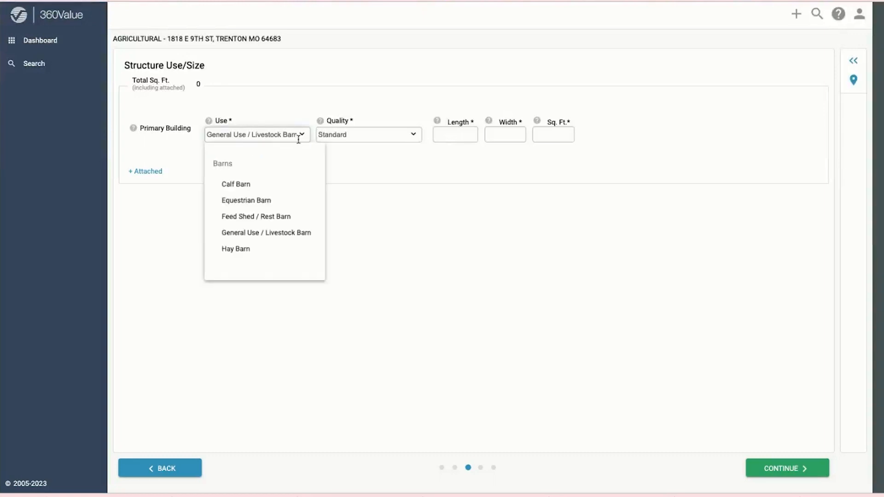
{"action": "scroll", "coordinate": [271, 220], "scroll_direction": "down", "scroll_amount": 2}
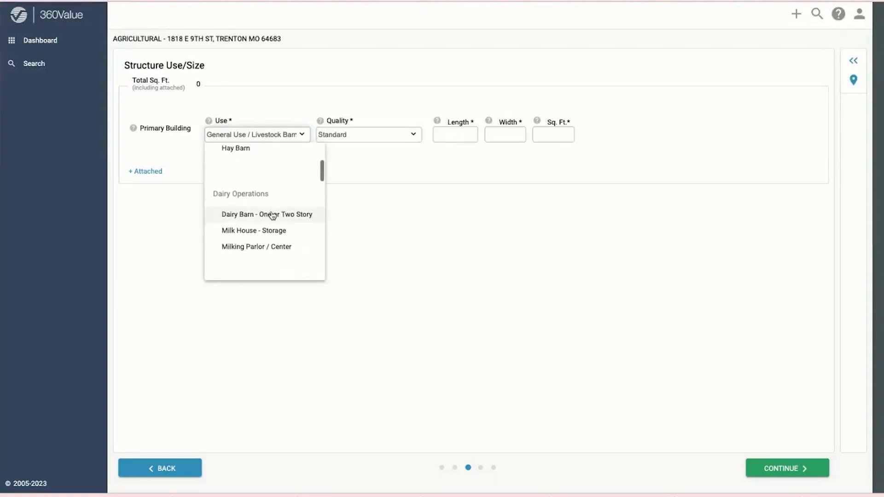
{"action": "scroll", "coordinate": [272, 214], "scroll_direction": "down", "scroll_amount": 3}
{"action": "scroll", "coordinate": [274, 211], "scroll_direction": "down", "scroll_amount": 3}
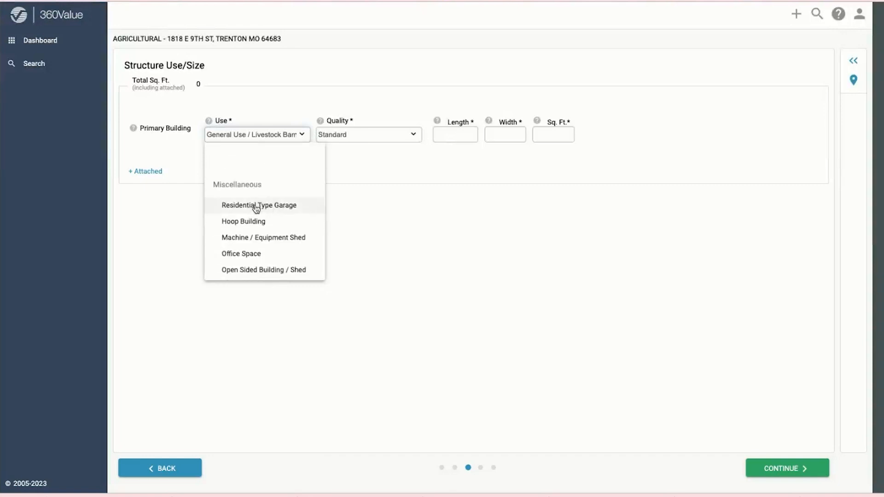
{"action": "scroll", "coordinate": [256, 207], "scroll_direction": "up", "scroll_amount": 1}
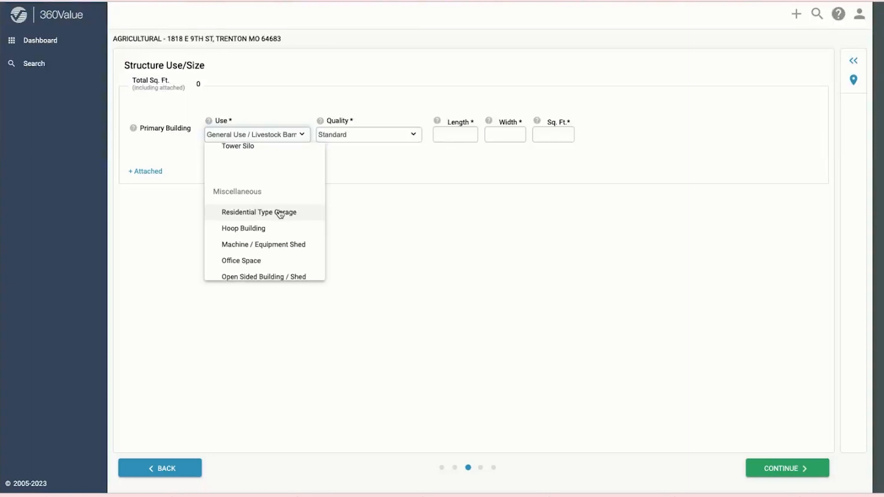
{"action": "left_click", "coordinate": [294, 109]}
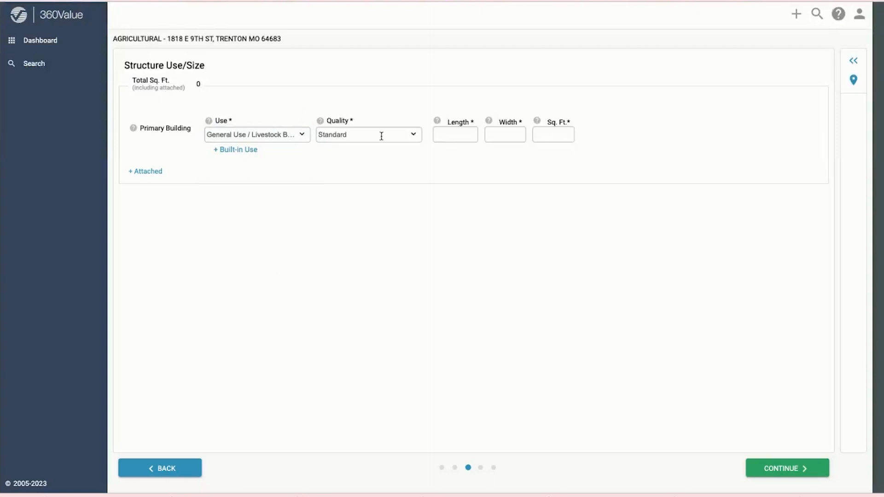
{"action": "left_click", "coordinate": [454, 133]}
{"action": "type", "text": "100"}
{"action": "key", "text": "Tab"}
{"action": "type", "text": "60"}
{"action": "key", "text": "Tab"}
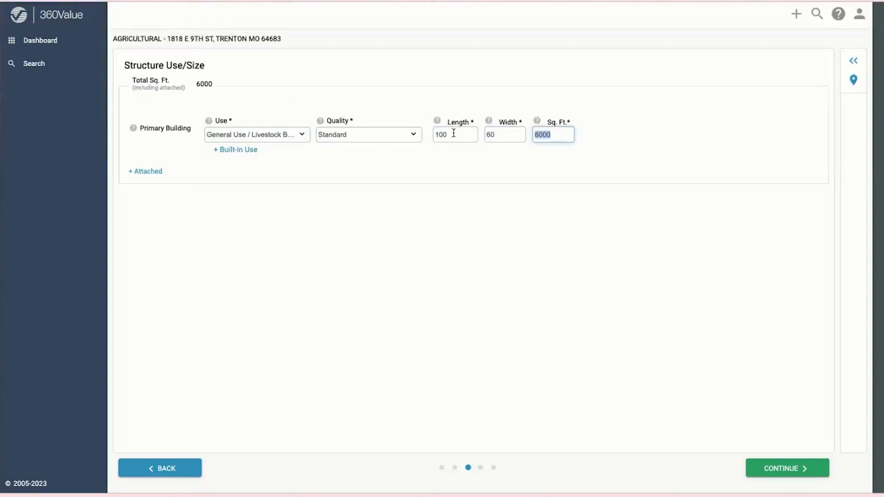
Step: Add a Living Space (ground floor only) built-in use with Standard quality and 2000 sq ft
{"action": "left_click", "coordinate": [239, 150]}
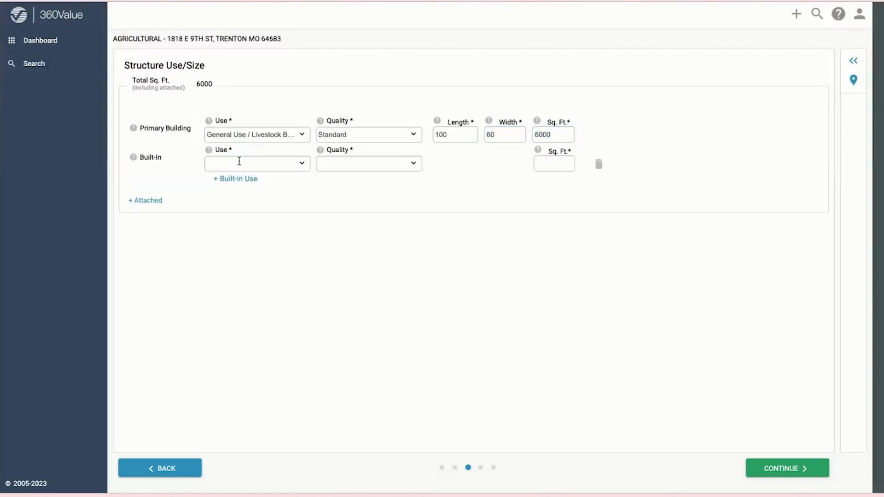
{"action": "left_click", "coordinate": [239, 162]}
{"action": "scroll", "coordinate": [275, 228], "scroll_direction": "down", "scroll_amount": 7}
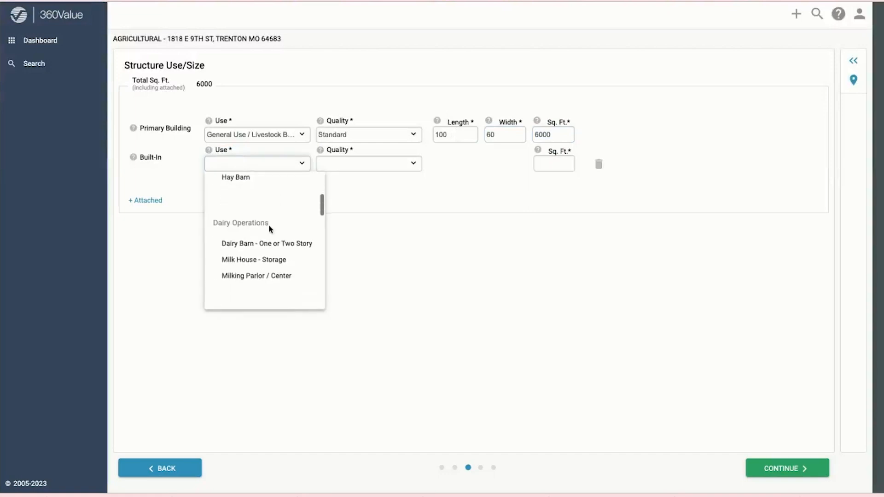
{"action": "scroll", "coordinate": [272, 229], "scroll_direction": "down", "scroll_amount": 4}
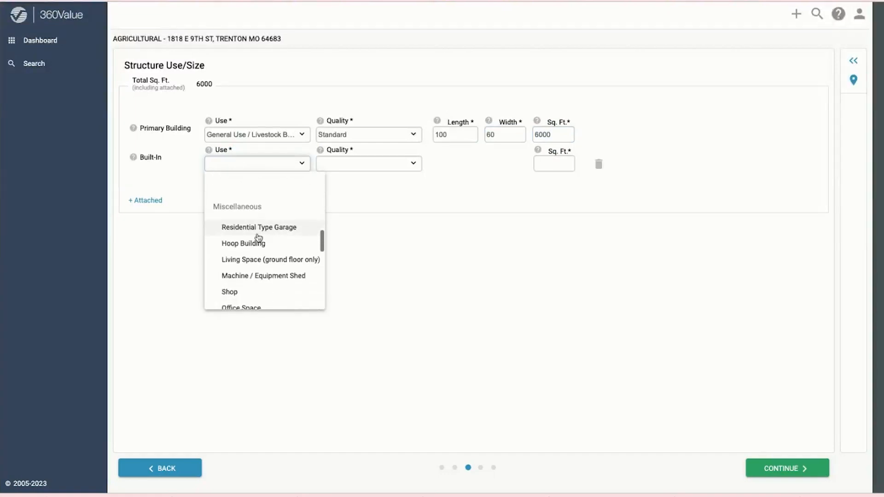
{"action": "left_click", "coordinate": [274, 256]}
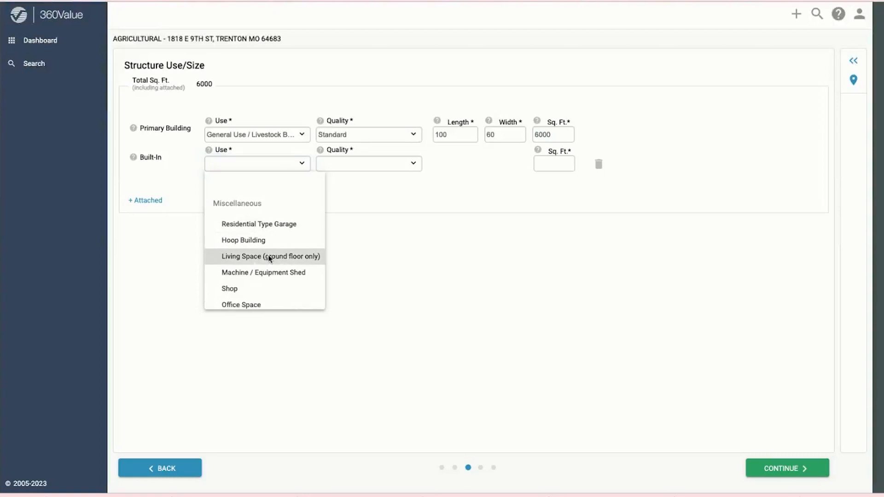
{"action": "left_click", "coordinate": [350, 165]}
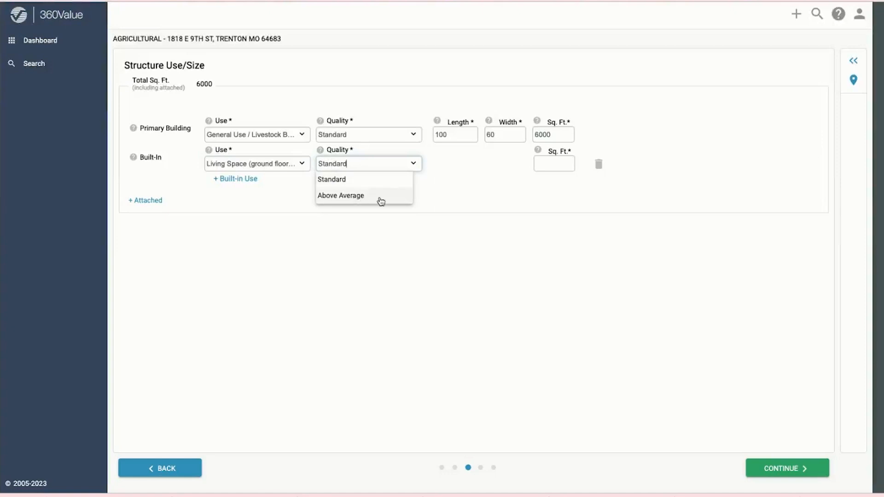
{"action": "left_click", "coordinate": [355, 181]}
{"action": "left_click", "coordinate": [557, 161]}
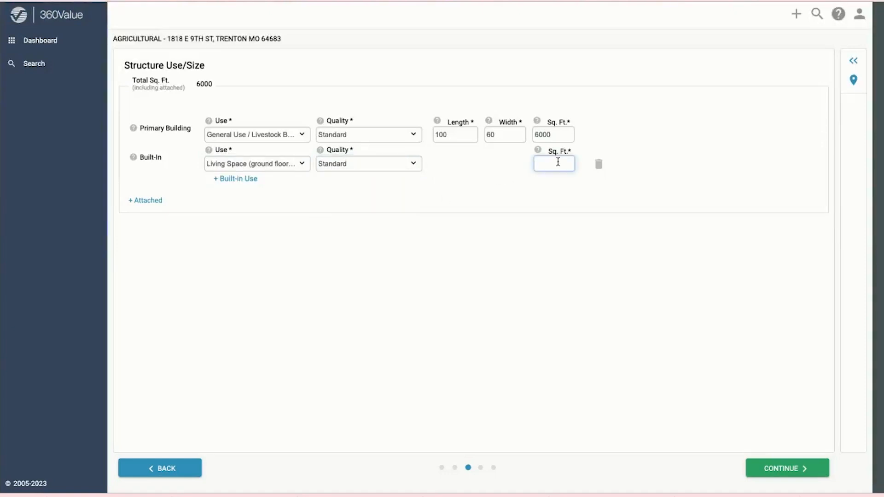
{"action": "type", "text": "2000"}
{"action": "key", "text": "Tab"}
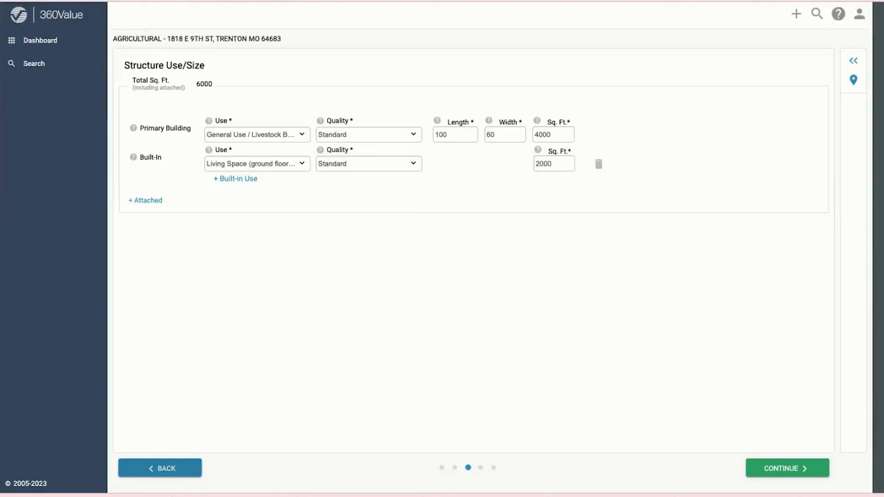
Step: In Structure Options, set year built to 2023, raise the barn height and enter a 50% loft
{"action": "left_click", "coordinate": [781, 469]}
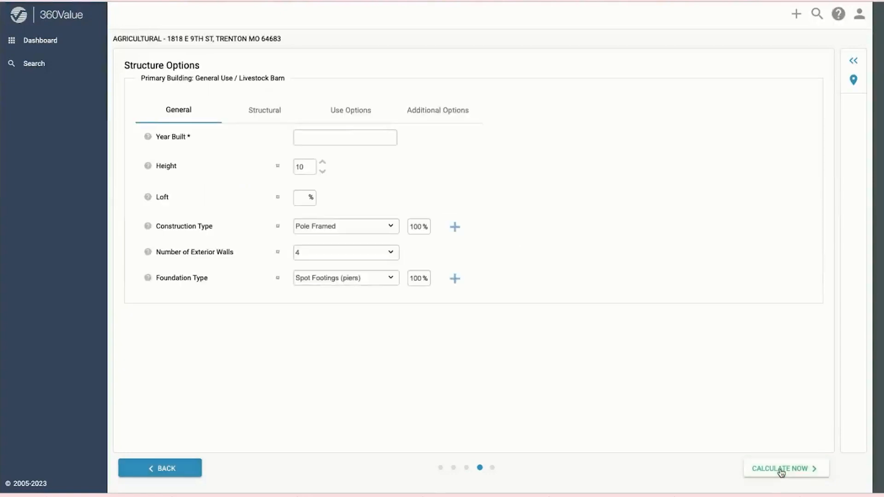
{"action": "left_click", "coordinate": [320, 140]}
{"action": "type", "text": "20"}
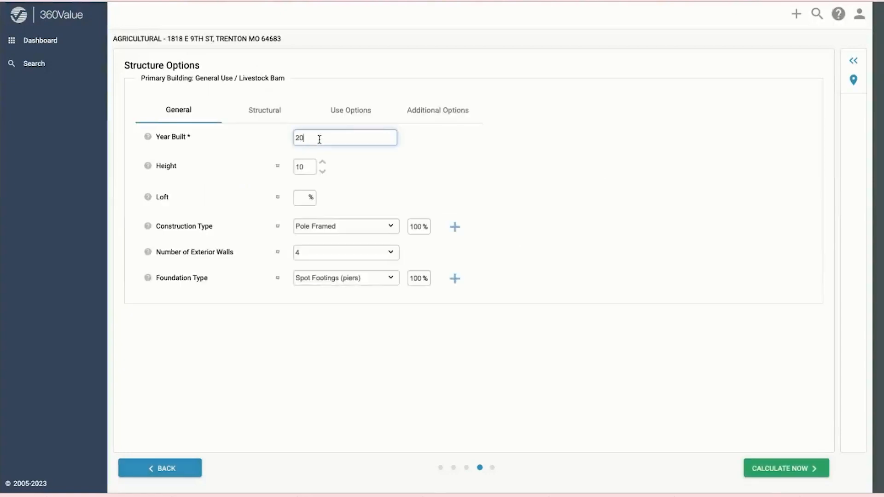
{"action": "type", "text": "23"}
{"action": "key", "text": "Tab"}
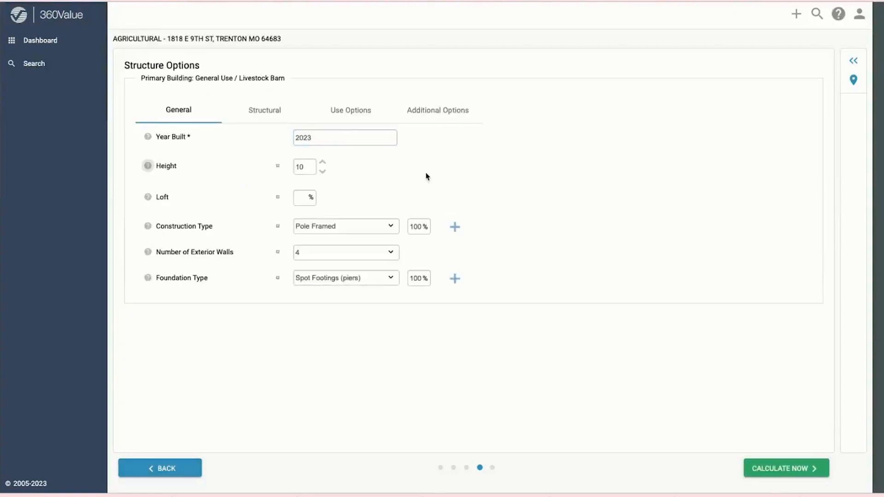
{"action": "left_click", "coordinate": [305, 199]}
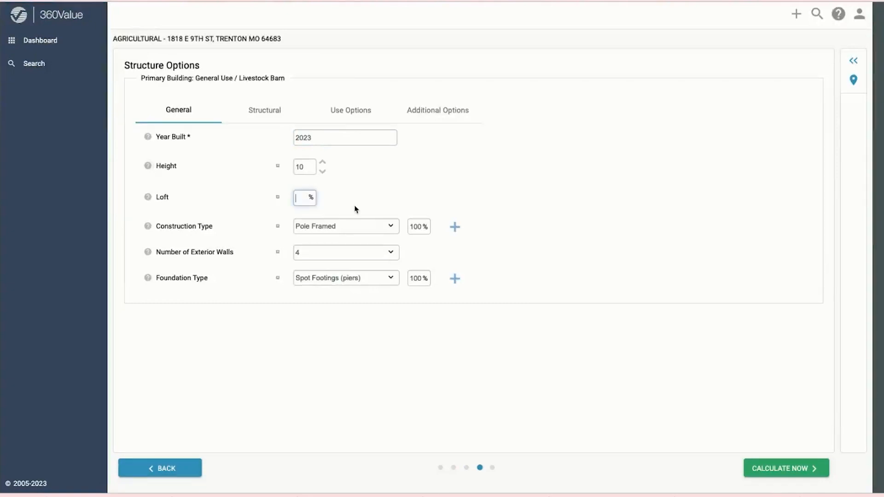
{"action": "left_click", "coordinate": [323, 162]}
{"action": "left_click", "coordinate": [323, 162]}
{"action": "left_click", "coordinate": [323, 162]}
{"action": "left_click", "coordinate": [302, 198]}
{"action": "type", "text": "50"}
{"action": "key", "text": "Tab"}
Step: Keep Pole Framed construction and 4 exterior walls, and set the foundation to Concrete Slab with Footings
{"action": "left_click", "coordinate": [364, 227]}
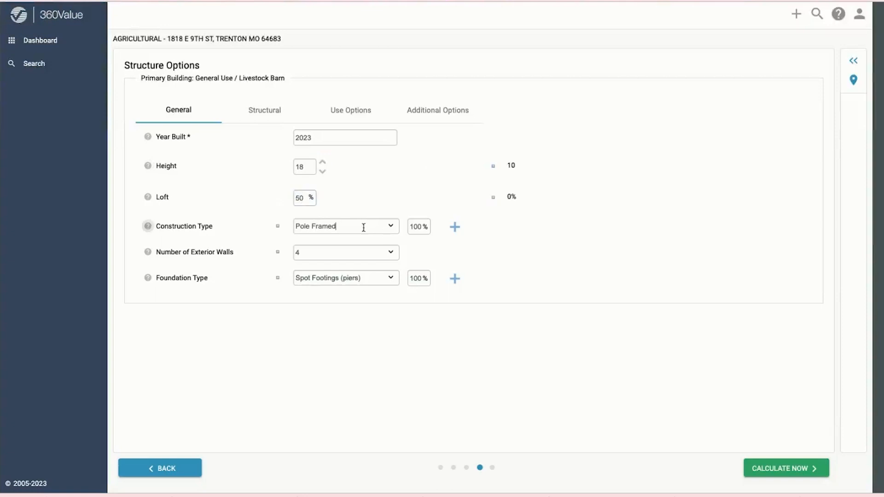
{"action": "left_click", "coordinate": [354, 271]}
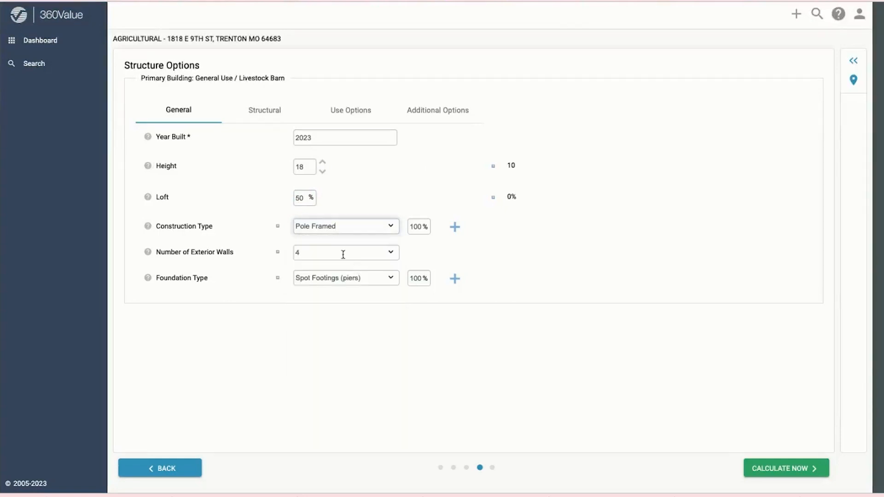
{"action": "left_click", "coordinate": [343, 255]}
{"action": "left_click", "coordinate": [441, 253]}
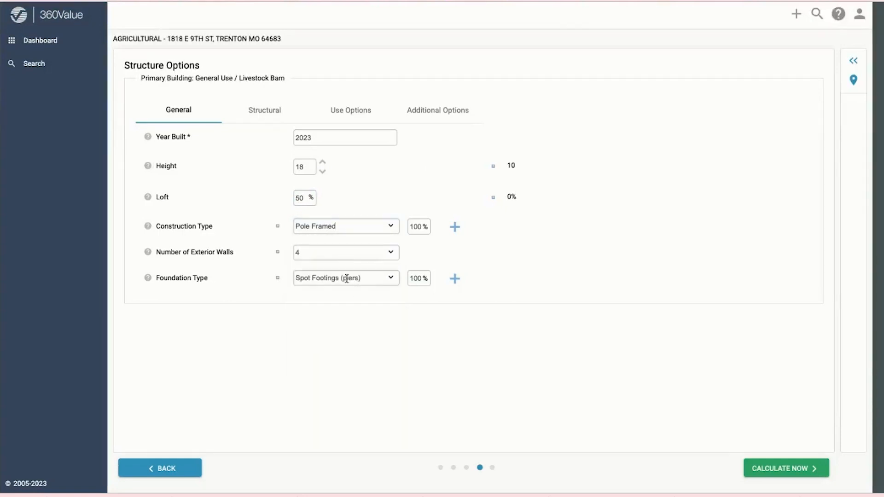
{"action": "left_click", "coordinate": [346, 278]}
{"action": "scroll", "coordinate": [349, 375], "scroll_direction": "down", "scroll_amount": 1}
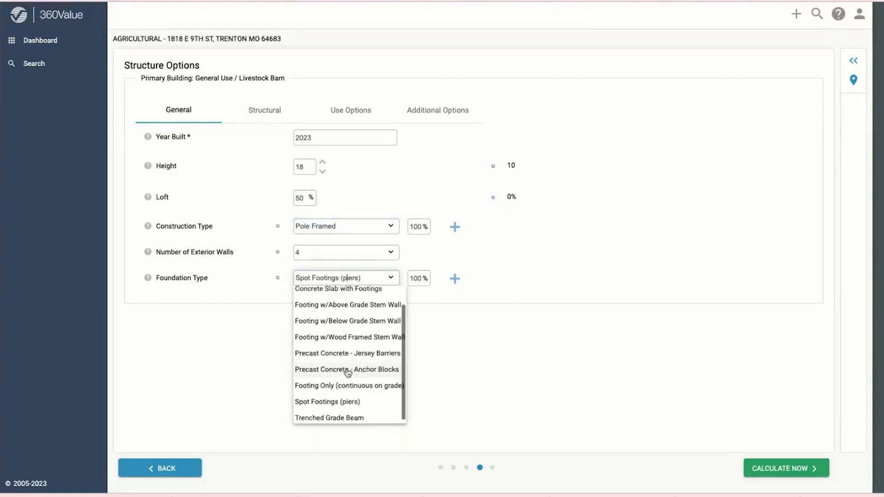
{"action": "scroll", "coordinate": [347, 372], "scroll_direction": "up", "scroll_amount": 2}
{"action": "left_click", "coordinate": [344, 312]}
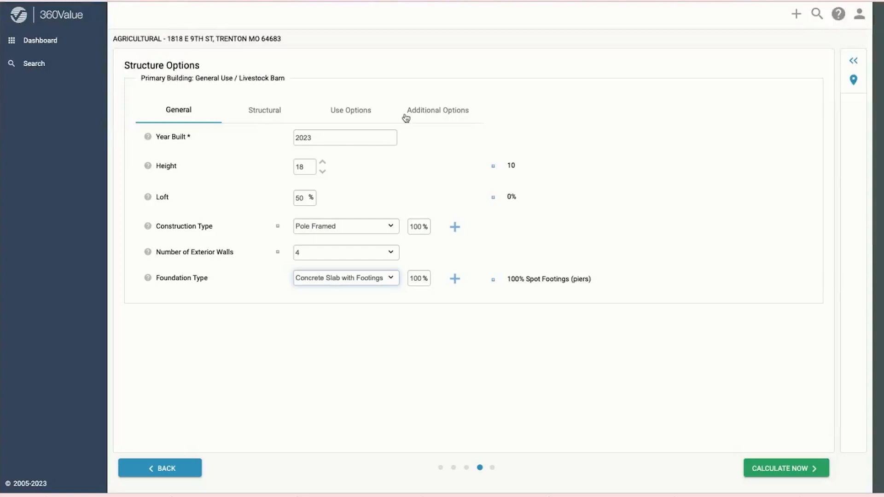
{"action": "left_click", "coordinate": [262, 115]}
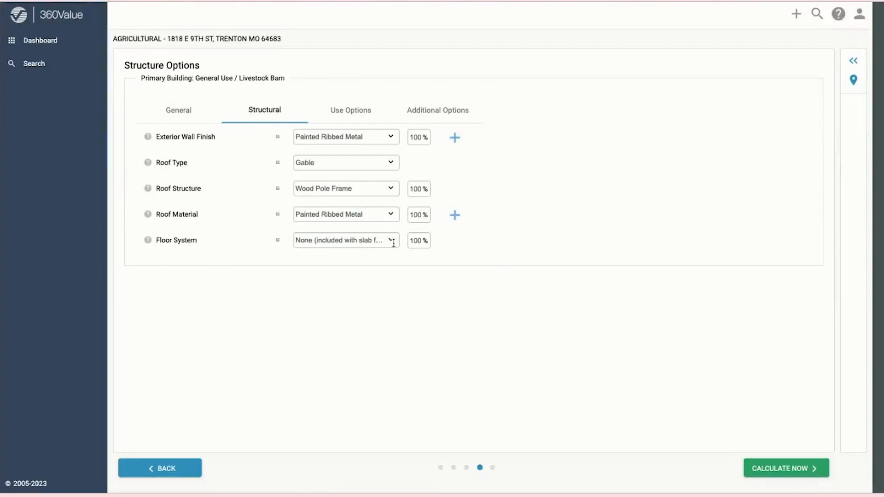
Step: Review the barn's Use Options and expand the Living Space details
{"action": "left_click", "coordinate": [348, 113]}
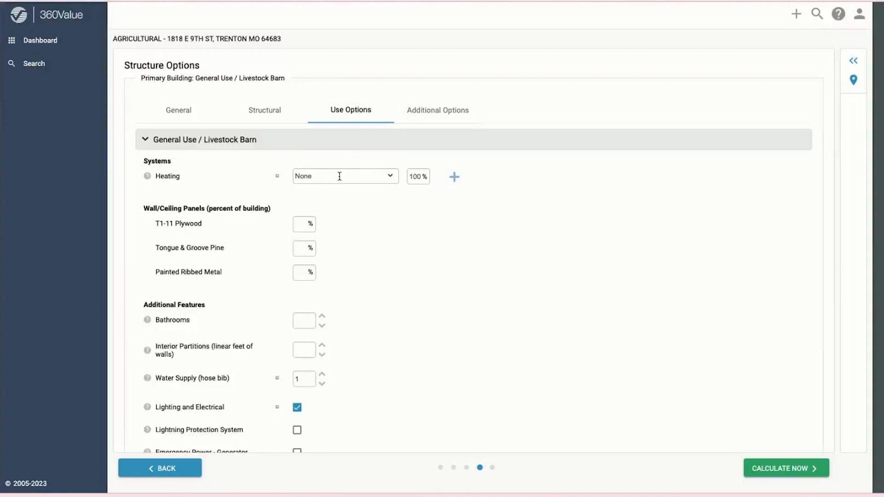
{"action": "scroll", "coordinate": [332, 264], "scroll_direction": "down", "scroll_amount": 2}
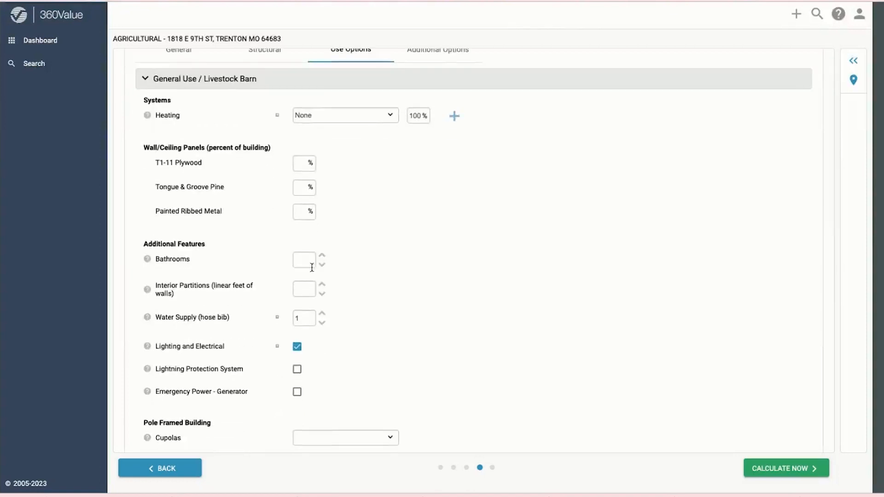
{"action": "scroll", "coordinate": [348, 192], "scroll_direction": "up", "scroll_amount": 2}
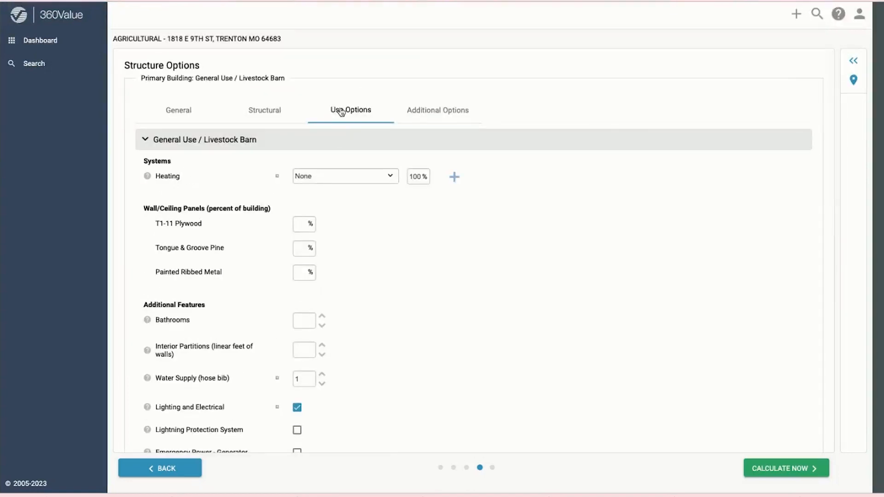
{"action": "scroll", "coordinate": [394, 123], "scroll_direction": "down", "scroll_amount": 10}
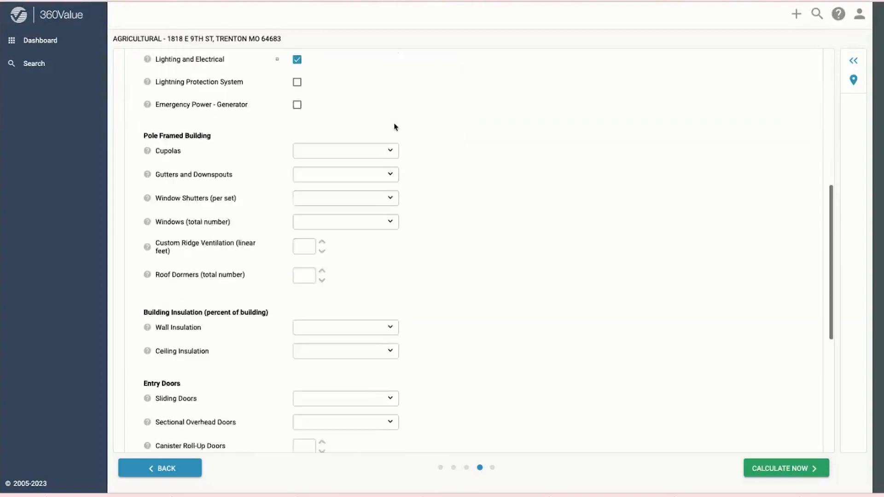
{"action": "scroll", "coordinate": [523, 359], "scroll_direction": "down", "scroll_amount": 8}
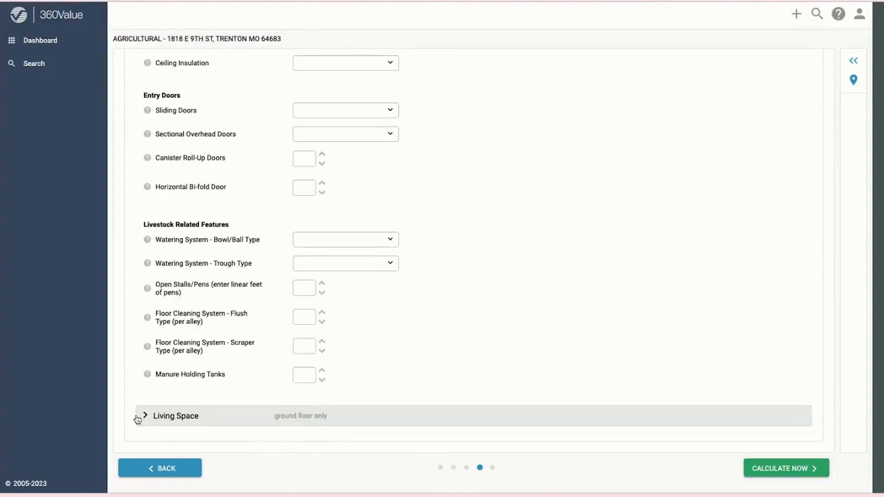
{"action": "scroll", "coordinate": [242, 322], "scroll_direction": "up", "scroll_amount": 18}
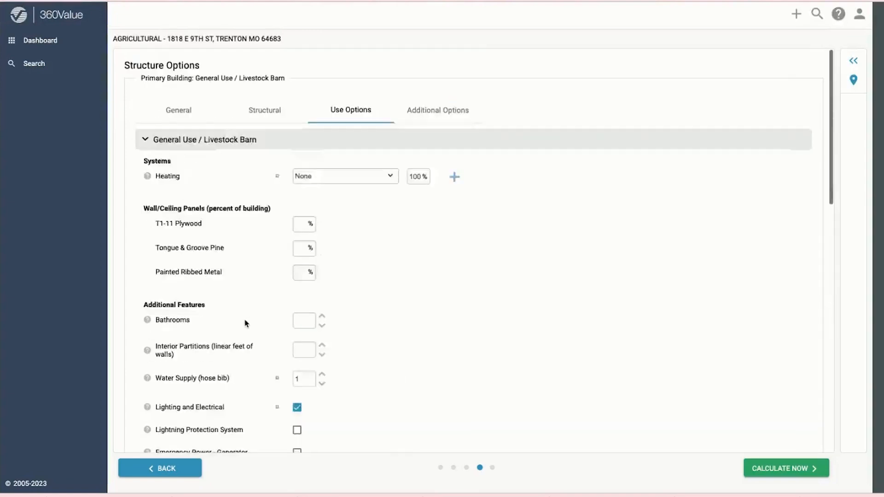
{"action": "scroll", "coordinate": [245, 323], "scroll_direction": "down", "scroll_amount": 18}
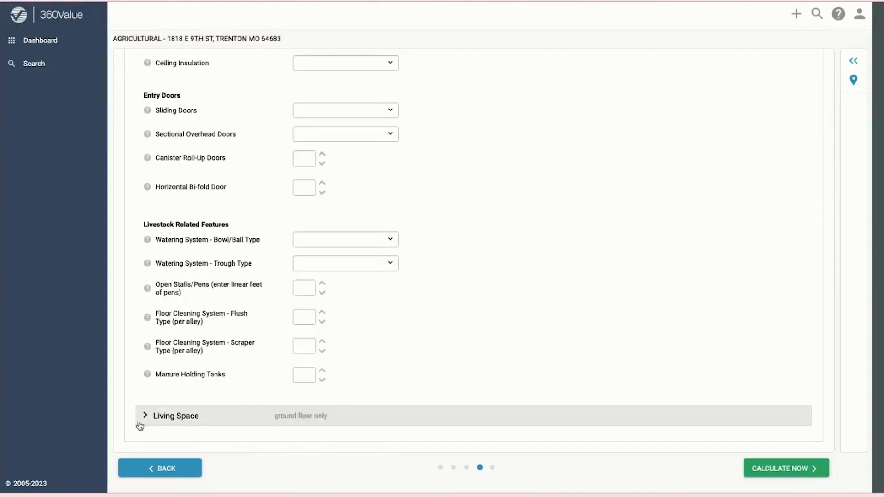
{"action": "left_click", "coordinate": [142, 418]}
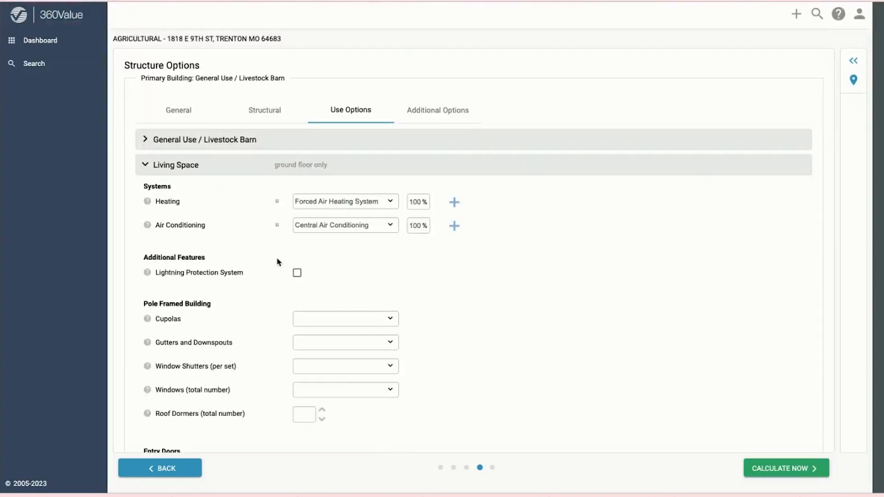
Step: Recheck the General, Structural, Use and Additional Options tabs, then calculate the $261,513.35 replacement cost
{"action": "left_click", "coordinate": [173, 118]}
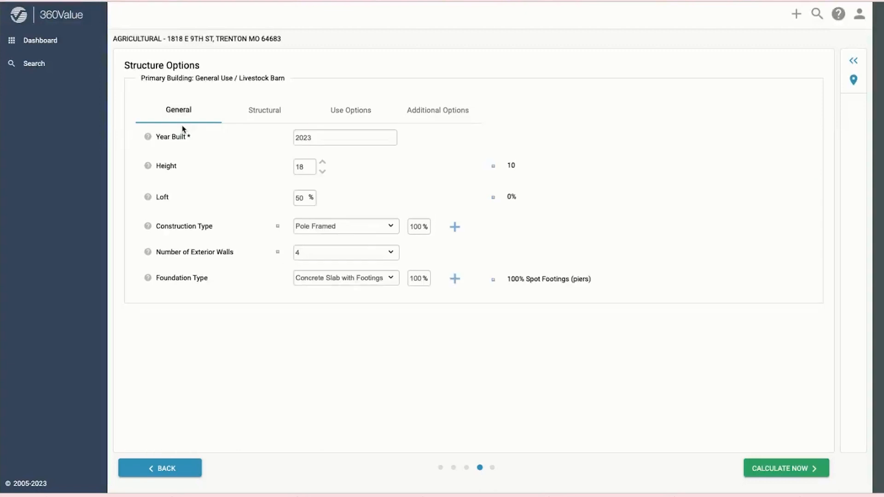
{"action": "left_click", "coordinate": [256, 112]}
{"action": "left_click", "coordinate": [348, 118]}
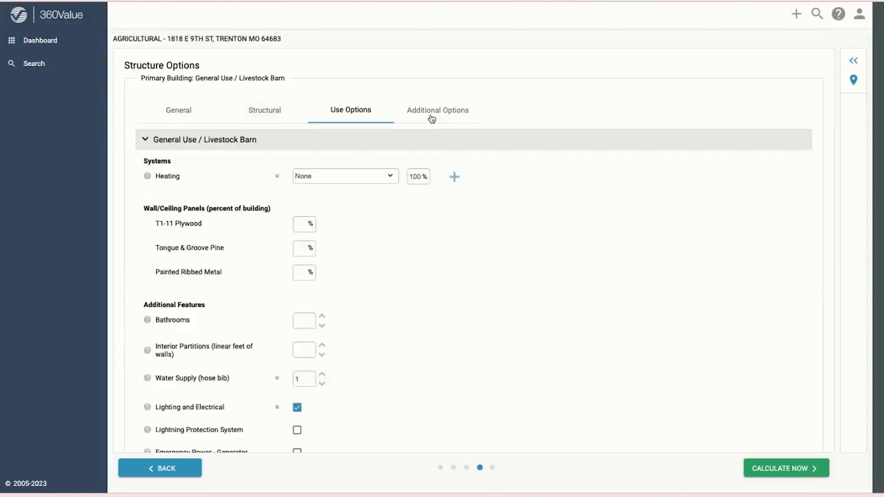
{"action": "left_click", "coordinate": [431, 119]}
{"action": "left_click", "coordinate": [178, 113]}
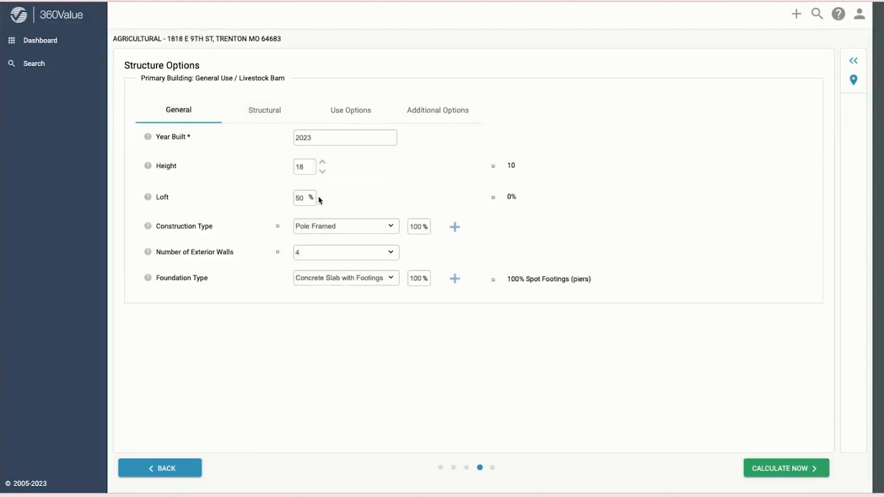
{"action": "left_click", "coordinate": [260, 119]}
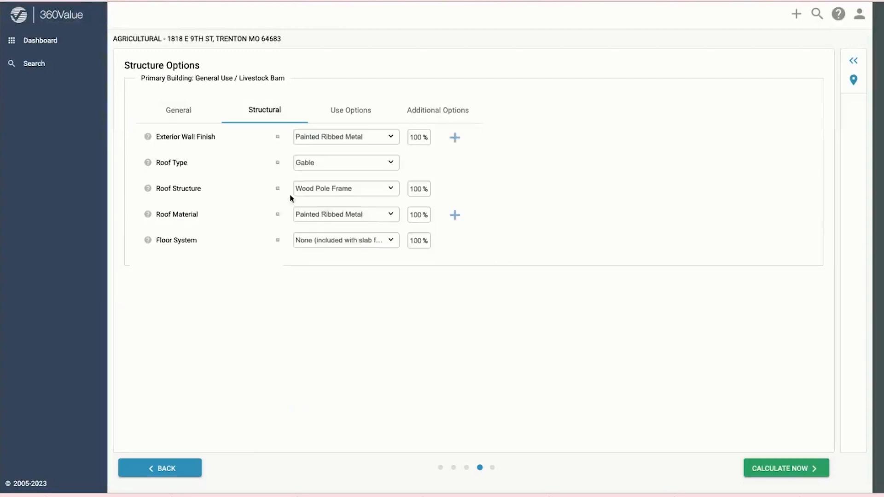
{"action": "left_click", "coordinate": [343, 119]}
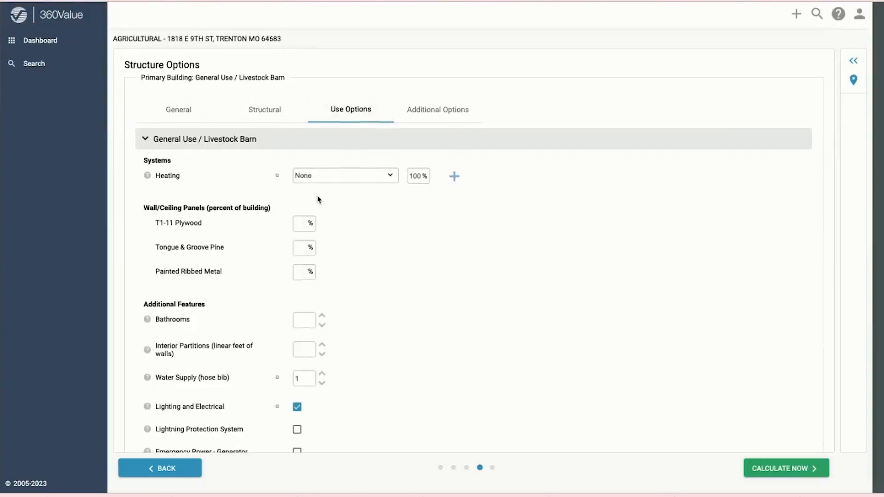
{"action": "scroll", "coordinate": [318, 199], "scroll_direction": "down", "scroll_amount": 6}
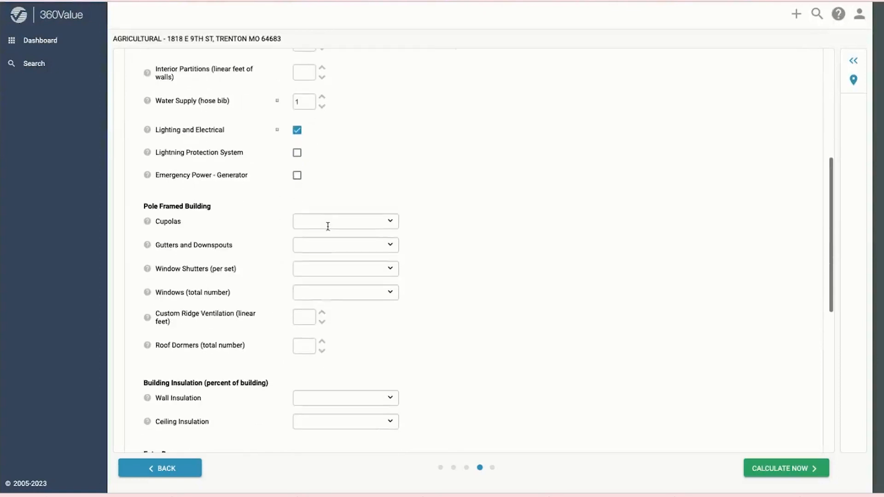
{"action": "scroll", "coordinate": [329, 240], "scroll_direction": "down", "scroll_amount": 2}
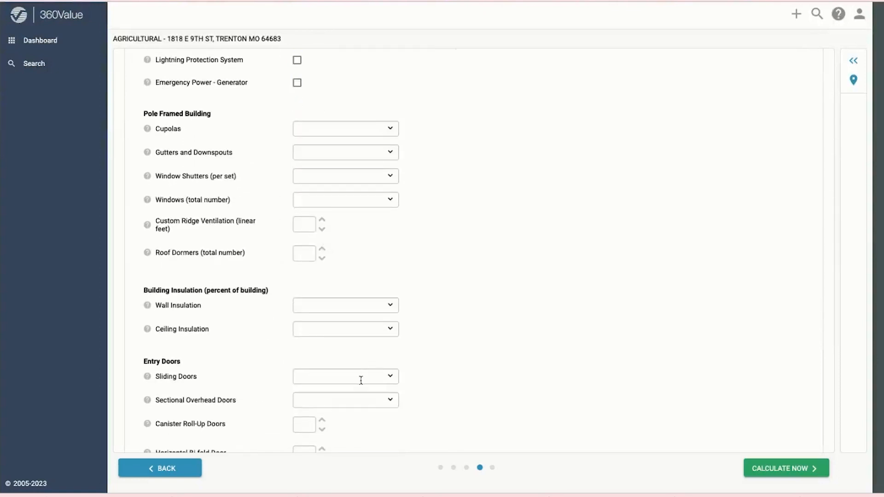
{"action": "scroll", "coordinate": [354, 380], "scroll_direction": "down", "scroll_amount": 1}
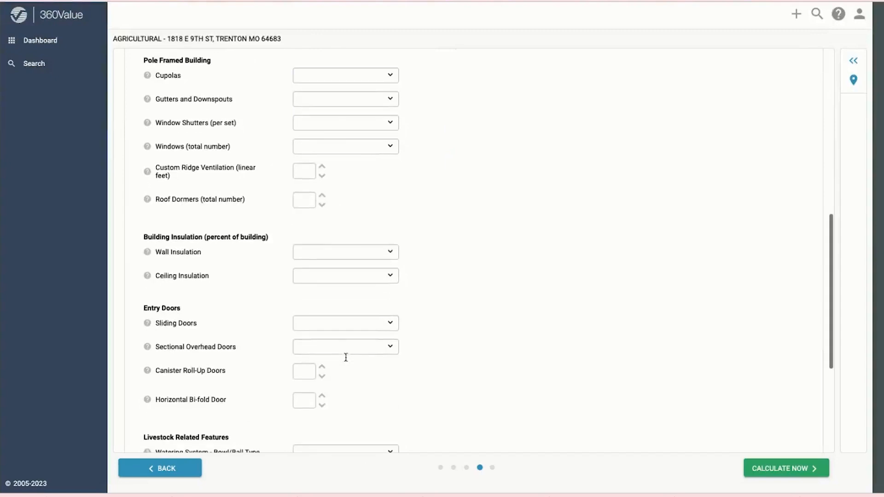
{"action": "scroll", "coordinate": [345, 357], "scroll_direction": "down", "scroll_amount": 1}
{"action": "scroll", "coordinate": [316, 342], "scroll_direction": "up", "scroll_amount": 1}
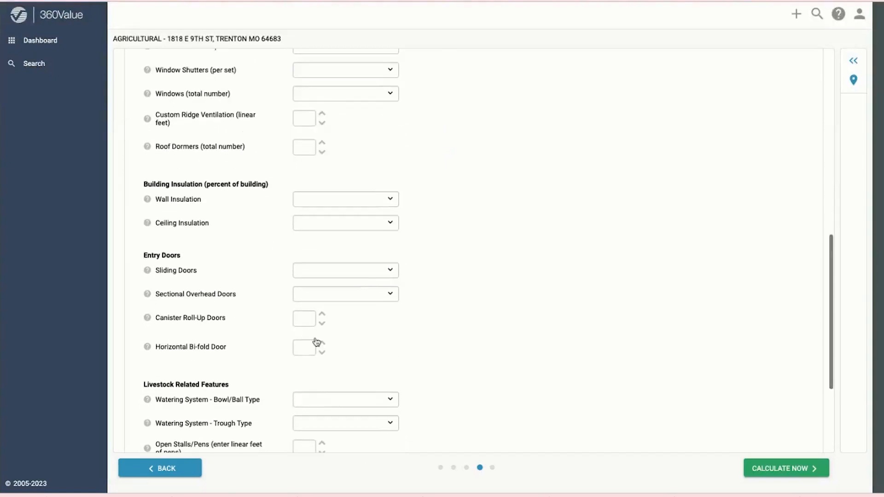
{"action": "scroll", "coordinate": [317, 342], "scroll_direction": "up", "scroll_amount": 10}
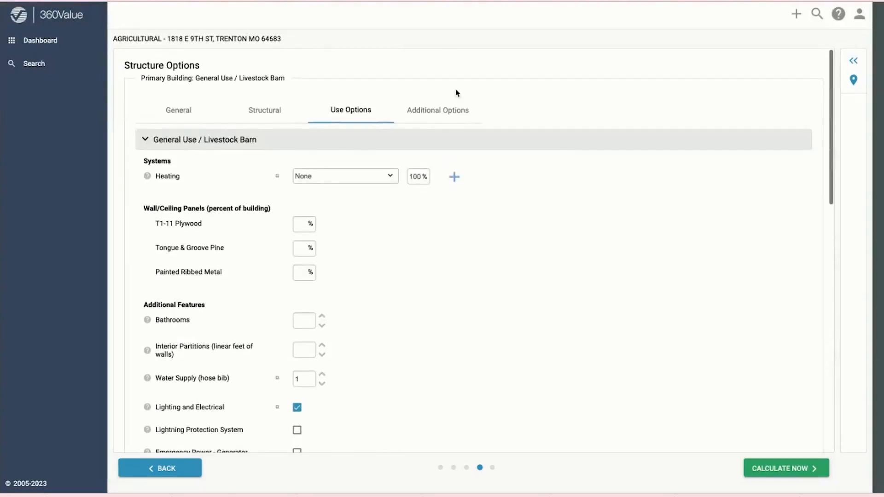
{"action": "left_click", "coordinate": [436, 110]}
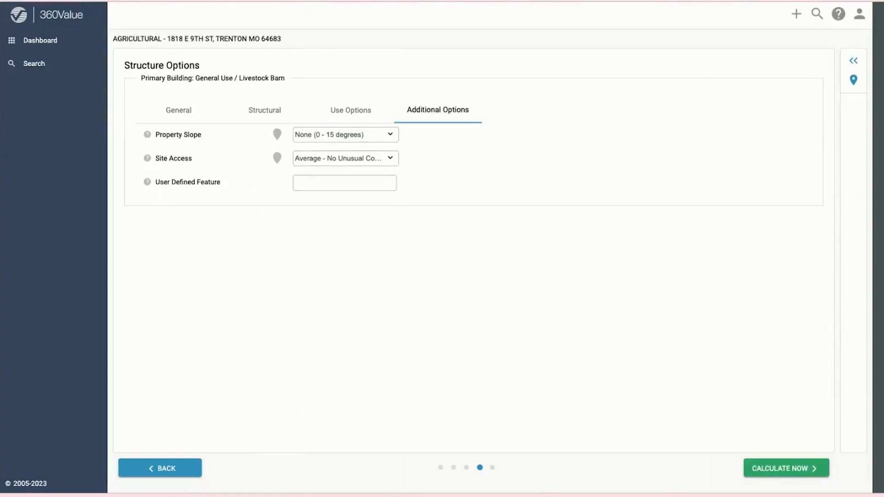
{"action": "left_click", "coordinate": [777, 469]}
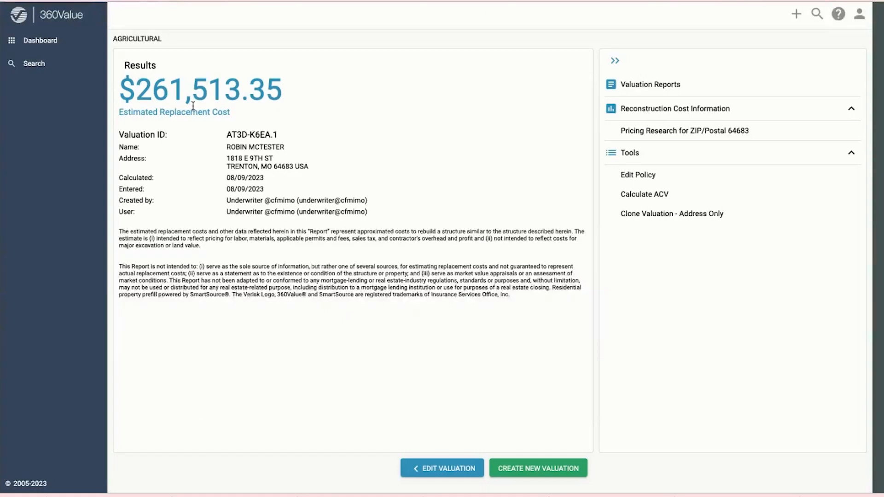
Step: Open Valuation Reports and scroll through the barn's full replacement cost estimate
{"action": "left_click", "coordinate": [686, 84]}
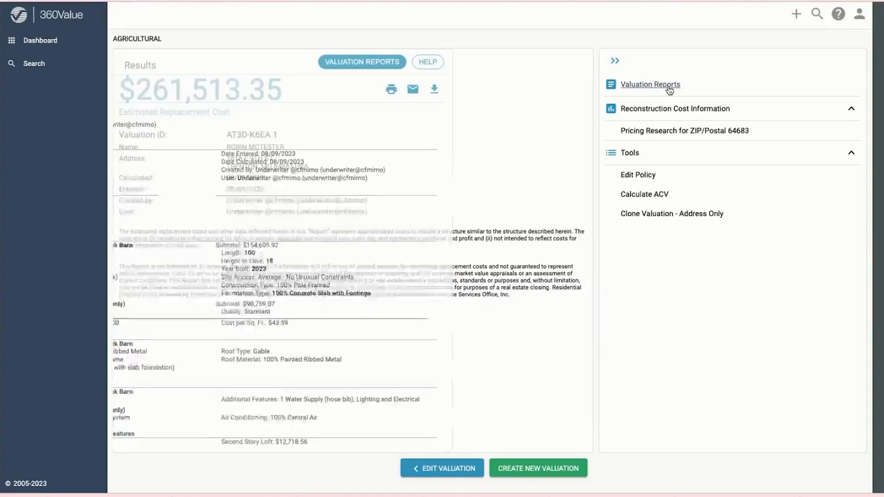
{"action": "scroll", "coordinate": [467, 289], "scroll_direction": "down", "scroll_amount": 3}
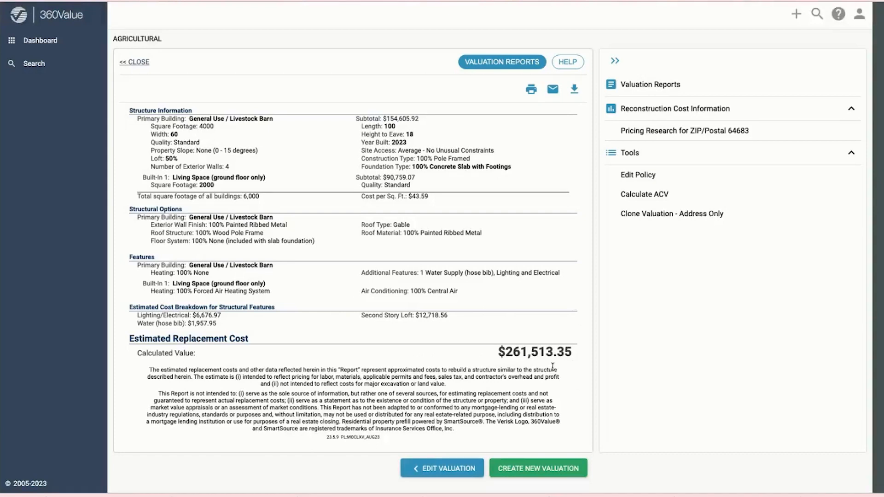
{"action": "scroll", "coordinate": [550, 367], "scroll_direction": "up", "scroll_amount": 2}
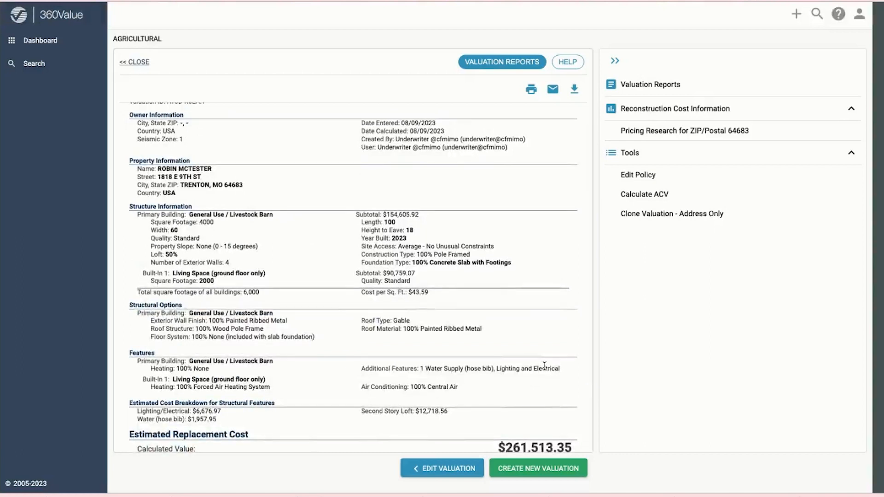
{"action": "scroll", "coordinate": [485, 330], "scroll_direction": "up", "scroll_amount": 1}
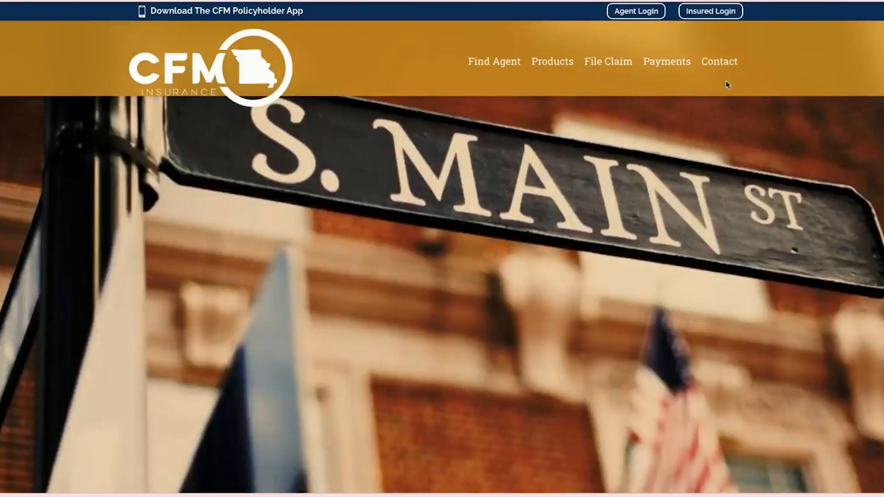
Step: From the agent portal, launch BriteCore and create a new policy to reach Policy Setup
{"action": "left_click", "coordinate": [634, 12]}
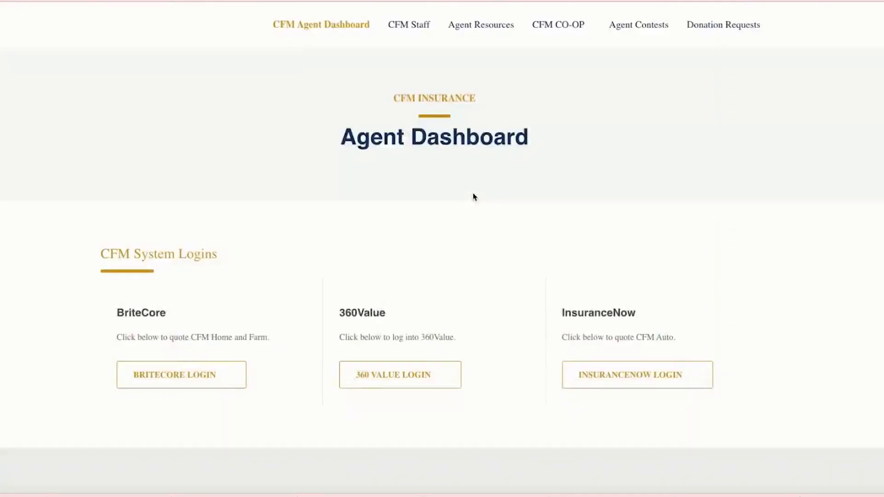
{"action": "left_click", "coordinate": [178, 376]}
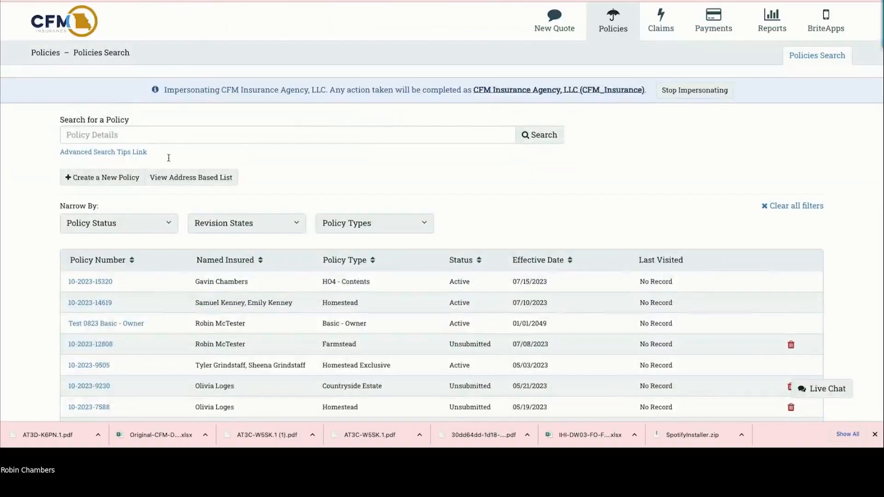
{"action": "left_click", "coordinate": [104, 181]}
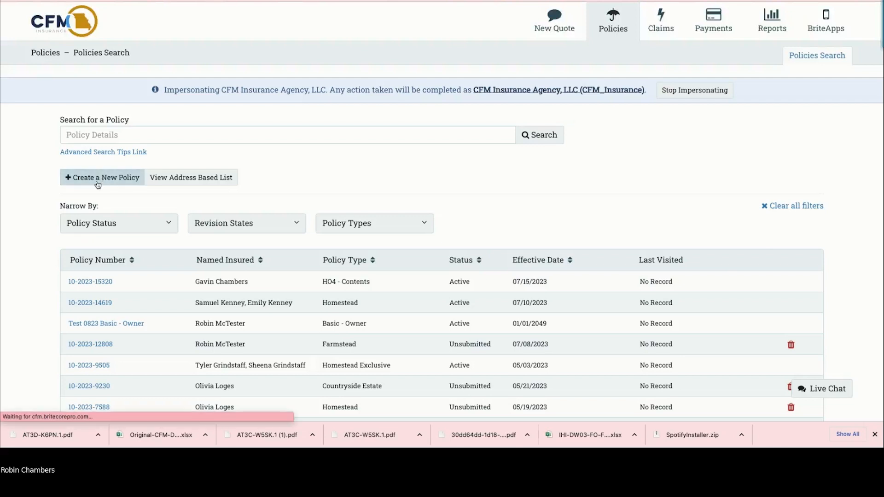
{"action": "left_click", "coordinate": [92, 186]}
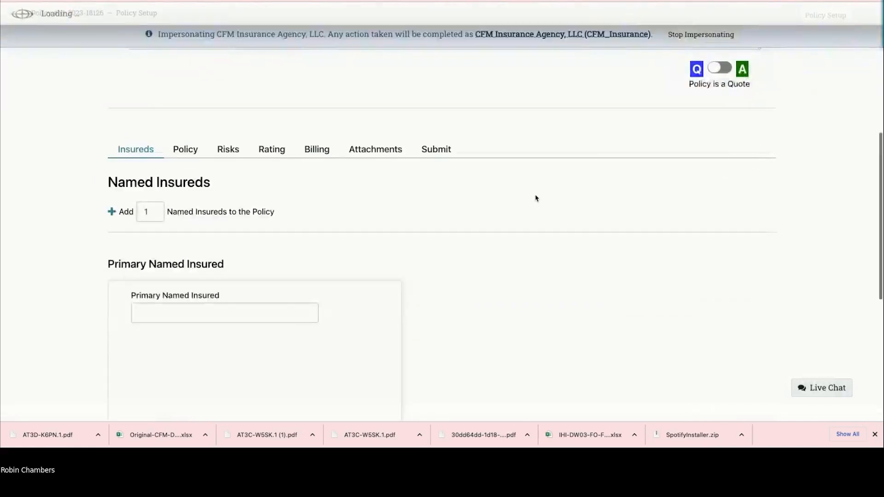
Step: Enter the insured's full name as Primary Named Insured, then discard the new-contact form that opens
{"action": "left_click", "coordinate": [214, 256]}
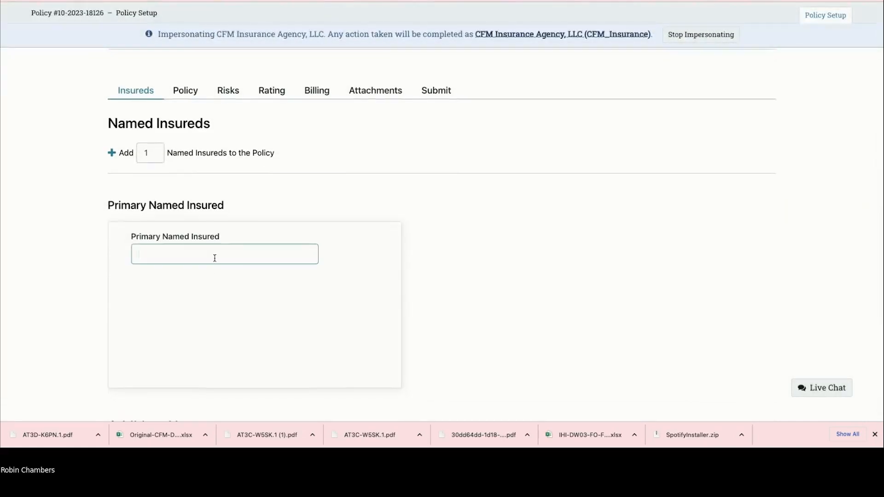
{"action": "type", "text": "Robin McTester"}
{"action": "scroll", "coordinate": [213, 261], "scroll_direction": "down", "scroll_amount": 1}
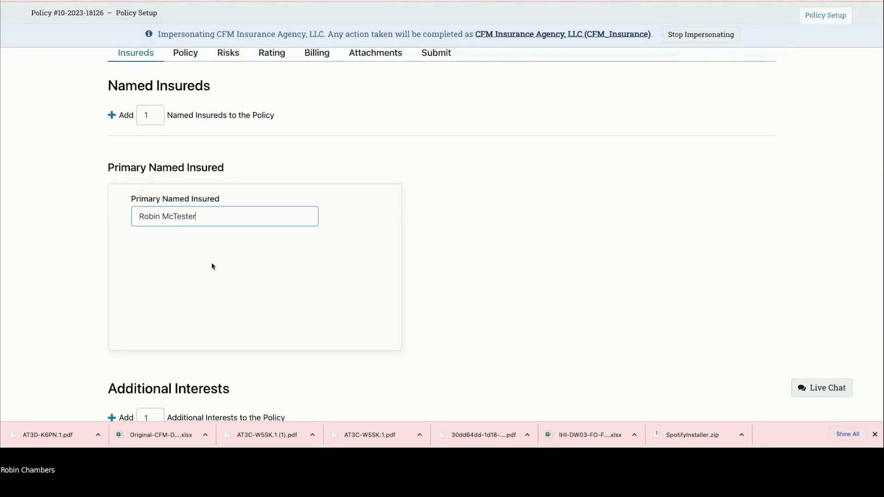
{"action": "key", "text": "Tab"}
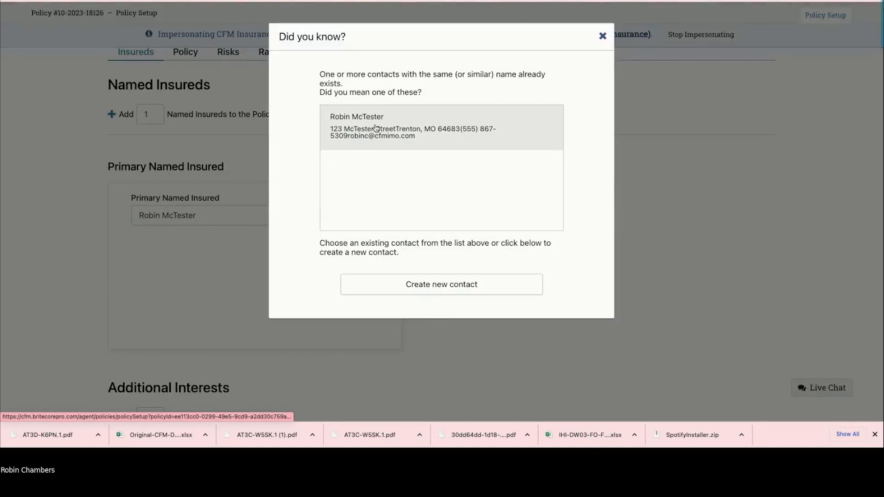
{"action": "left_click", "coordinate": [442, 286]}
{"action": "scroll", "coordinate": [426, 266], "scroll_direction": "up", "scroll_amount": 2}
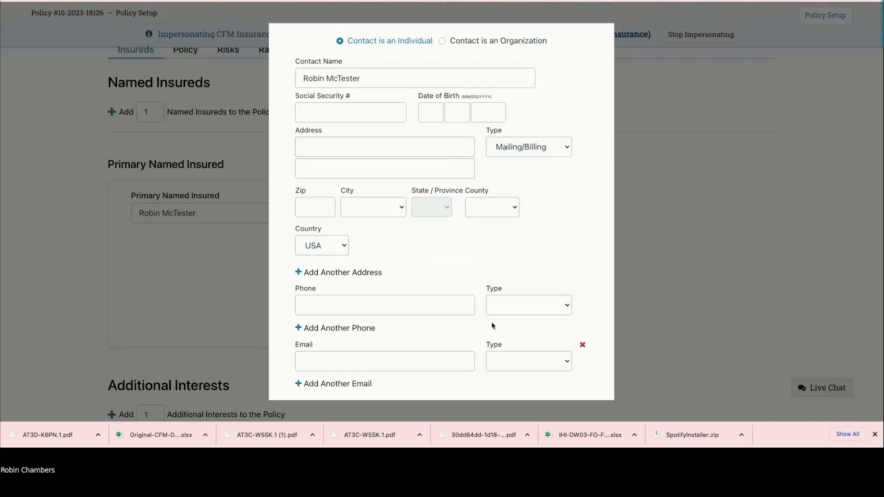
{"action": "scroll", "coordinate": [456, 313], "scroll_direction": "down", "scroll_amount": 2}
{"action": "scroll", "coordinate": [593, 175], "scroll_direction": "up", "scroll_amount": 5}
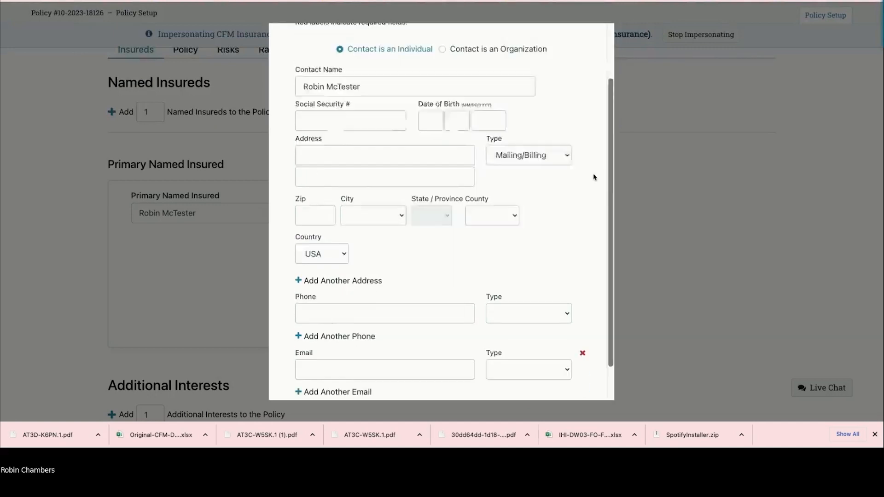
{"action": "left_click", "coordinate": [600, 33]}
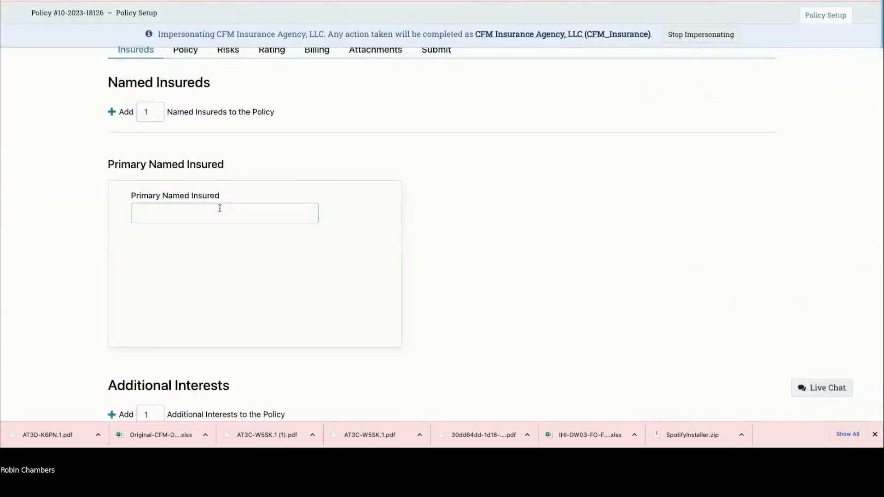
Step: Re-enter the insured's name and choose the existing matching contact in the Did you know? dialog
{"action": "left_click", "coordinate": [216, 211]}
{"action": "type", "text": "Robi"}
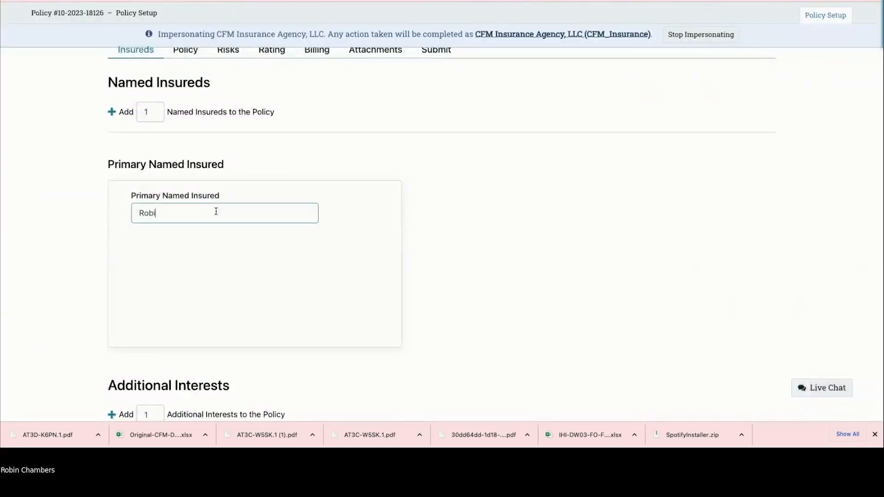
{"action": "type", "text": "n McTester"}
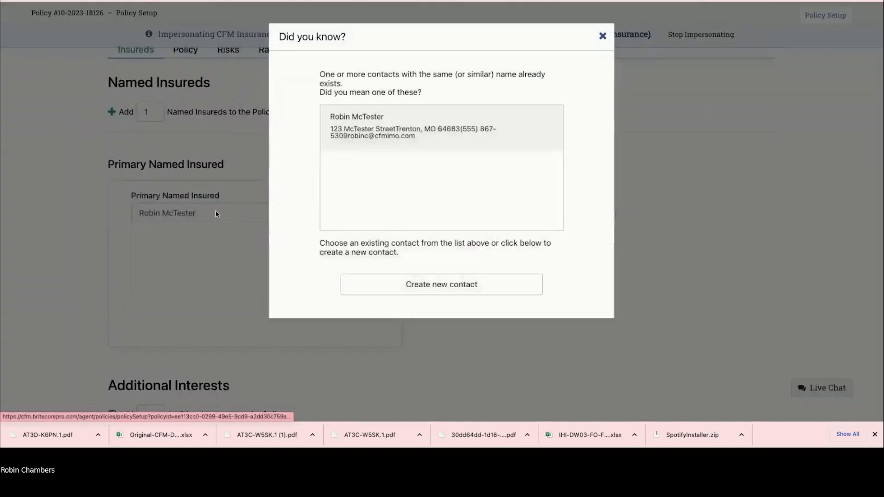
{"action": "left_click", "coordinate": [483, 144]}
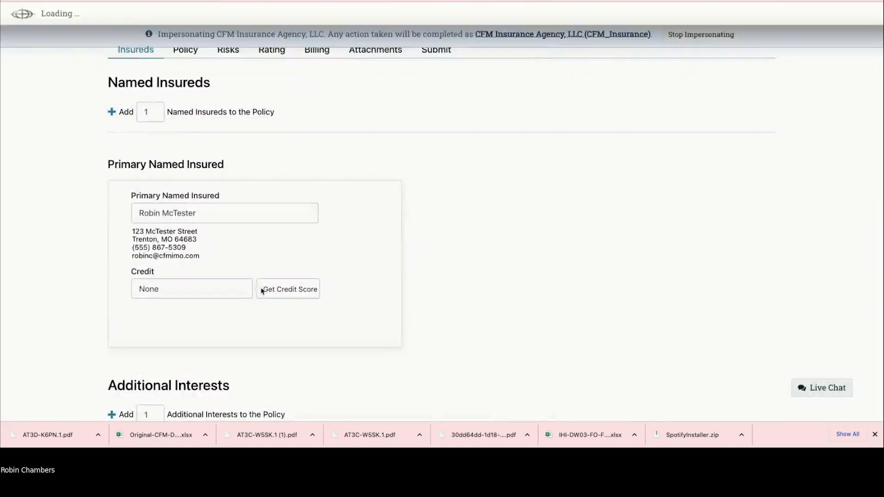
Step: Add an empty Named Insured card beside the primary insured and go Next to the Policy step
{"action": "scroll", "coordinate": [197, 258], "scroll_direction": "down", "scroll_amount": 5}
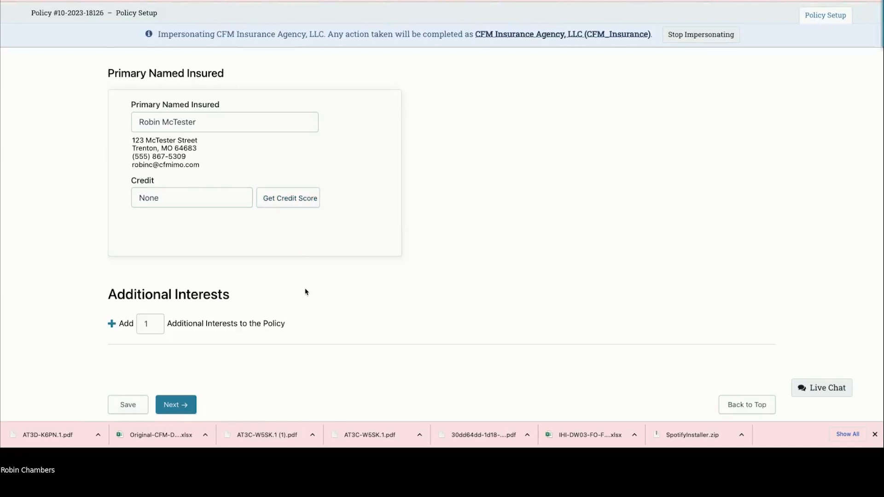
{"action": "scroll", "coordinate": [306, 291], "scroll_direction": "up", "scroll_amount": 2}
{"action": "scroll", "coordinate": [305, 292], "scroll_direction": "up", "scroll_amount": 1}
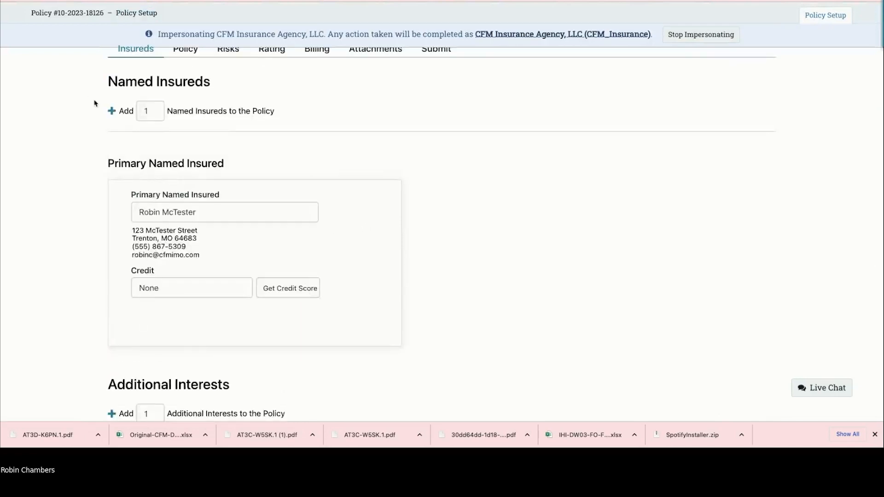
{"action": "left_click", "coordinate": [115, 118]}
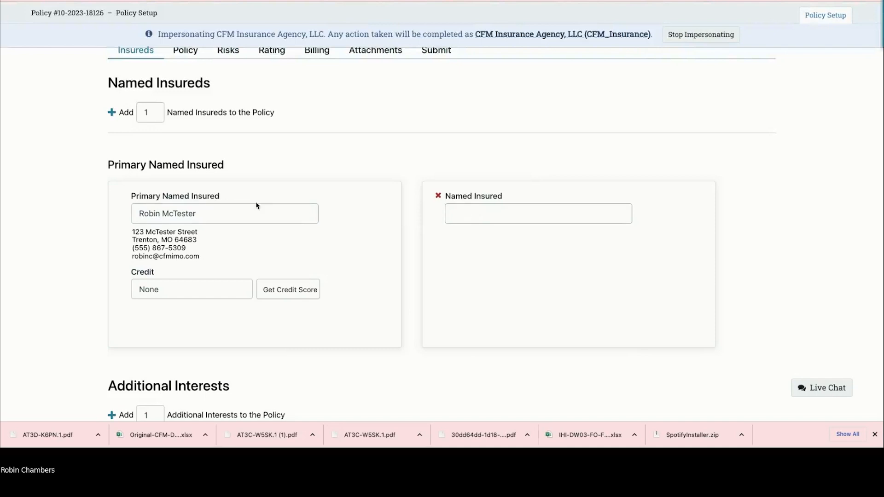
{"action": "scroll", "coordinate": [258, 206], "scroll_direction": "down", "scroll_amount": 1}
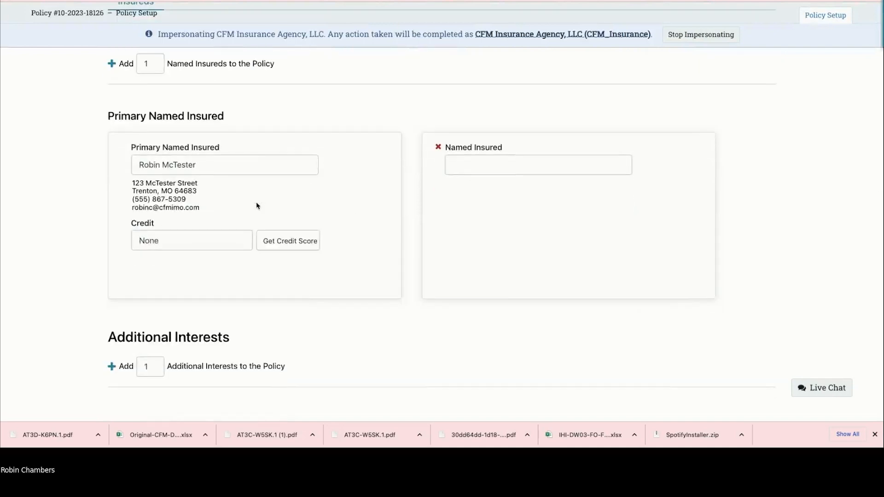
{"action": "scroll", "coordinate": [257, 207], "scroll_direction": "down", "scroll_amount": 1}
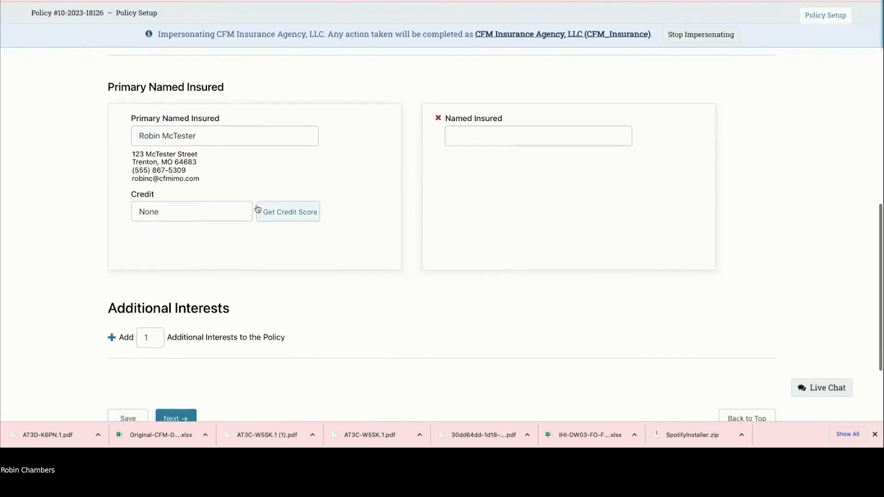
{"action": "scroll", "coordinate": [239, 221], "scroll_direction": "down", "scroll_amount": 2}
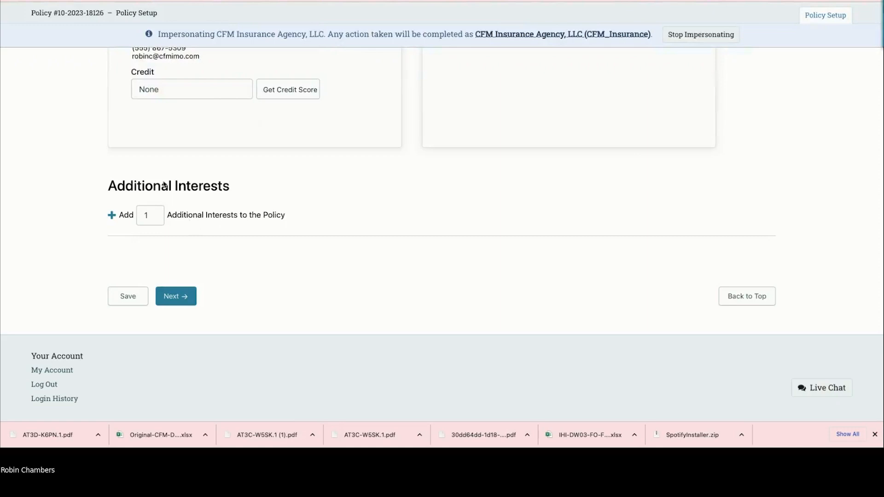
{"action": "scroll", "coordinate": [186, 215], "scroll_direction": "up", "scroll_amount": 1}
{"action": "scroll", "coordinate": [186, 214], "scroll_direction": "up", "scroll_amount": 3}
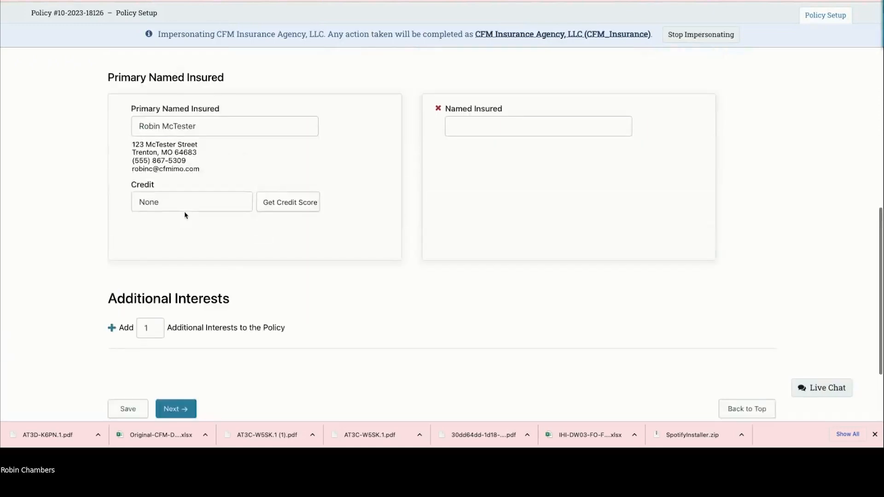
{"action": "scroll", "coordinate": [186, 215], "scroll_direction": "down", "scroll_amount": 3}
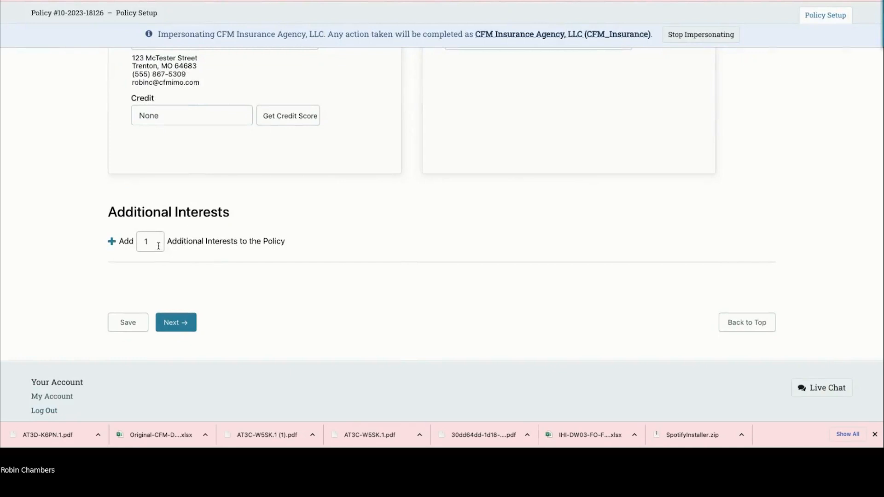
{"action": "left_click", "coordinate": [178, 324]}
Step: Expand Basic to view Owner/Tenant, collapse it, then expand Countryside to show Estate and Exclusive
{"action": "scroll", "coordinate": [186, 247], "scroll_direction": "down", "scroll_amount": 2}
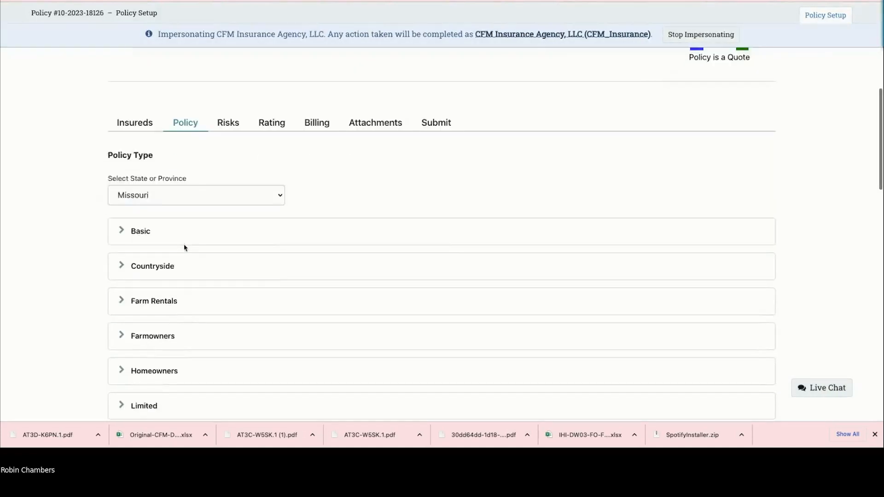
{"action": "scroll", "coordinate": [185, 248], "scroll_direction": "down", "scroll_amount": 2}
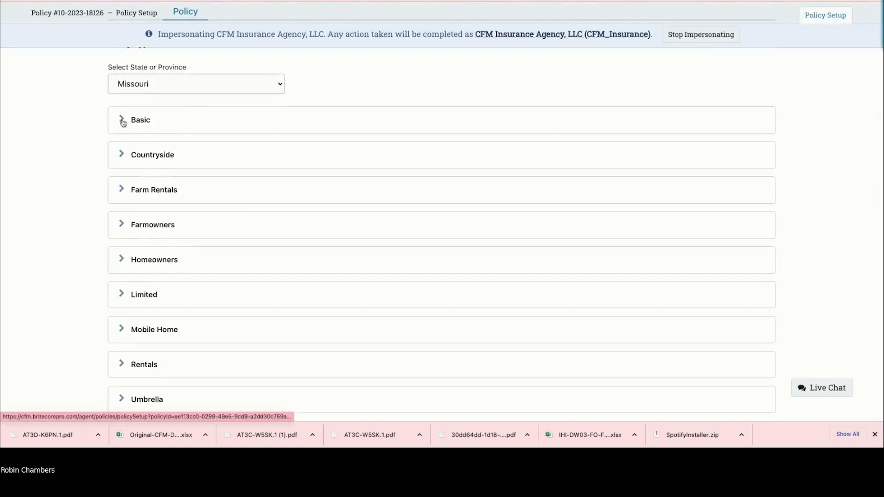
{"action": "scroll", "coordinate": [124, 123], "scroll_direction": "down", "scroll_amount": 1}
{"action": "scroll", "coordinate": [123, 123], "scroll_direction": "up", "scroll_amount": 1}
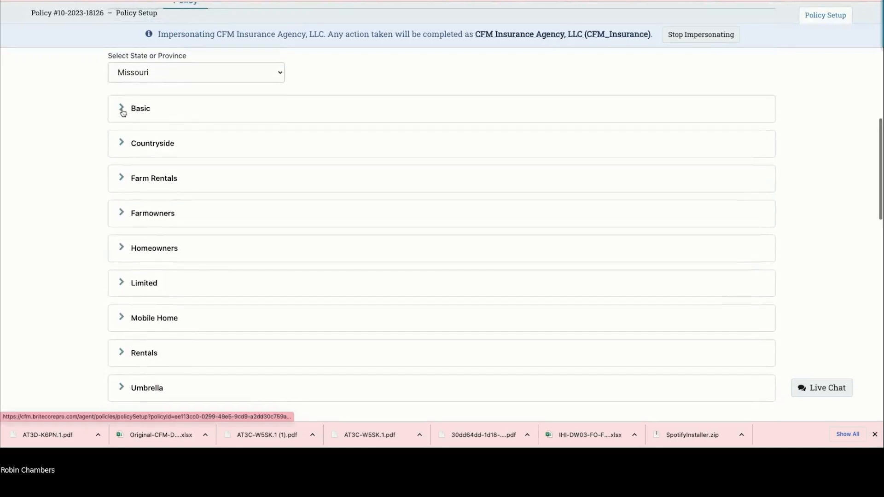
{"action": "left_click", "coordinate": [123, 114]}
{"action": "scroll", "coordinate": [123, 115], "scroll_direction": "up", "scroll_amount": 1}
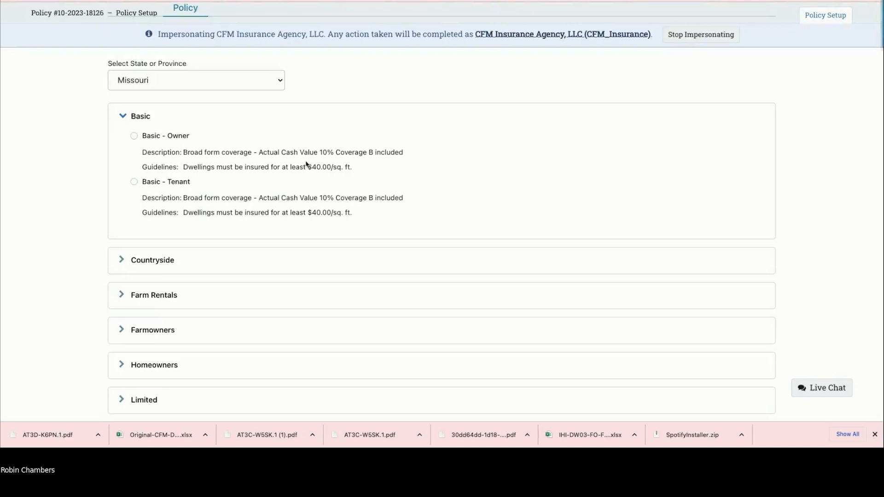
{"action": "scroll", "coordinate": [272, 174], "scroll_direction": "down", "scroll_amount": 1}
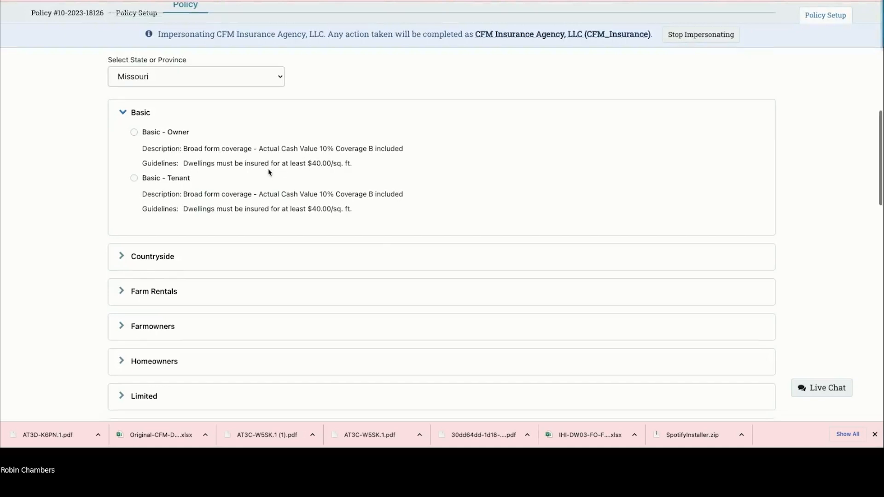
{"action": "scroll", "coordinate": [269, 171], "scroll_direction": "down", "scroll_amount": 1}
{"action": "scroll", "coordinate": [271, 171], "scroll_direction": "up", "scroll_amount": 1}
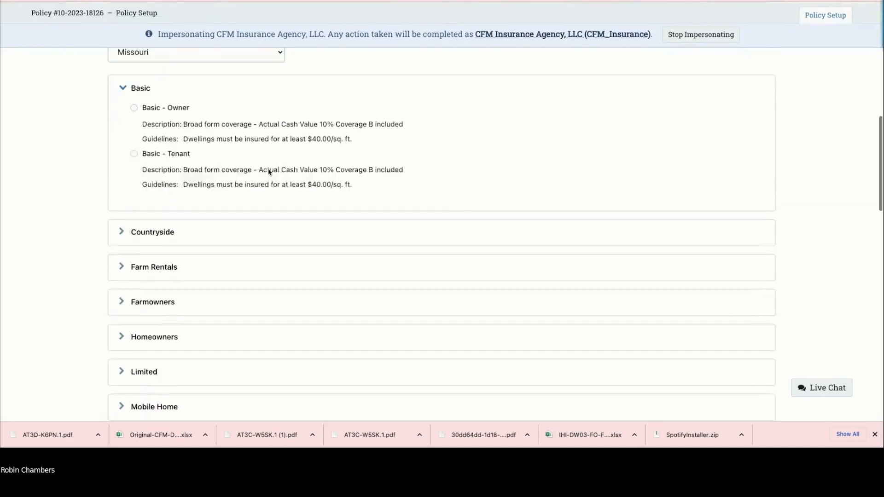
{"action": "left_click", "coordinate": [124, 94]}
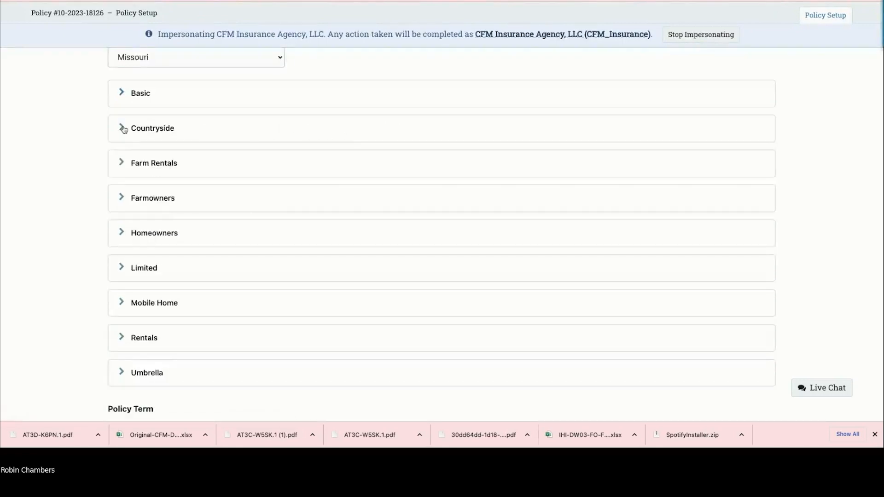
{"action": "left_click", "coordinate": [124, 129]}
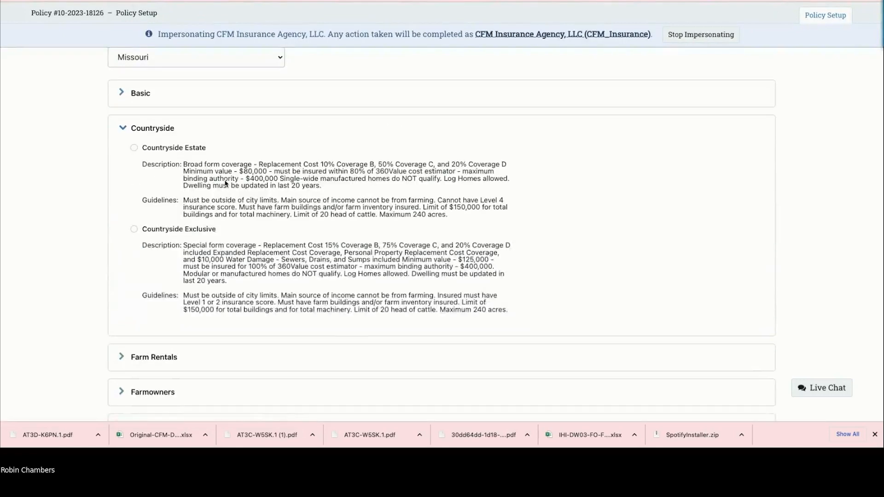
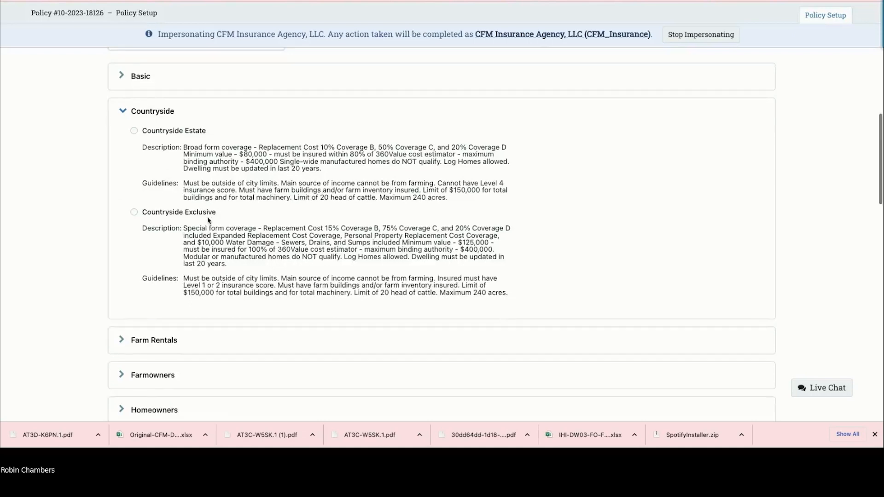
Step: Expand Farm Rentals and scroll through its policy options
{"action": "scroll", "coordinate": [208, 221], "scroll_direction": "down", "scroll_amount": 2}
{"action": "scroll", "coordinate": [208, 221], "scroll_direction": "down", "scroll_amount": 1}
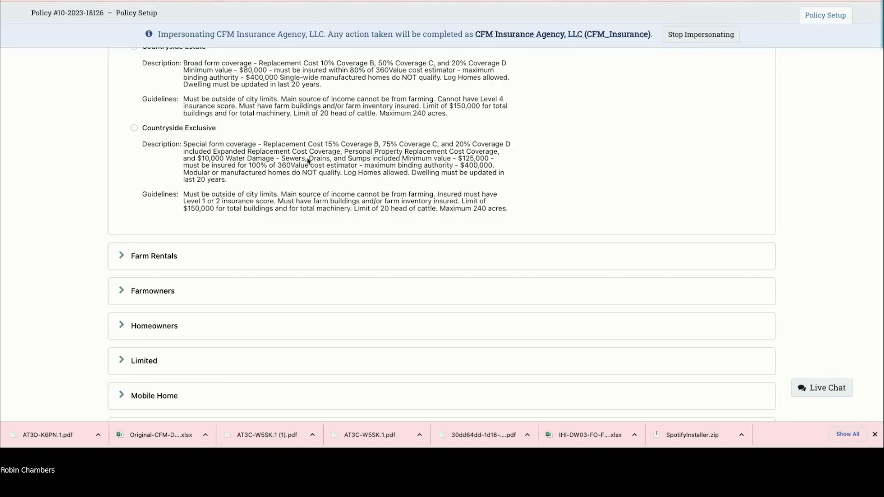
{"action": "scroll", "coordinate": [310, 159], "scroll_direction": "up", "scroll_amount": 1}
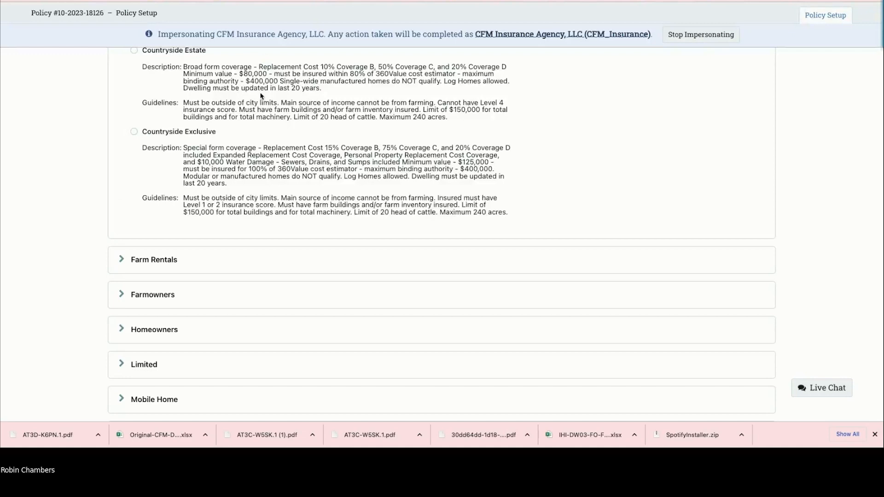
{"action": "scroll", "coordinate": [243, 129], "scroll_direction": "up", "scroll_amount": 2}
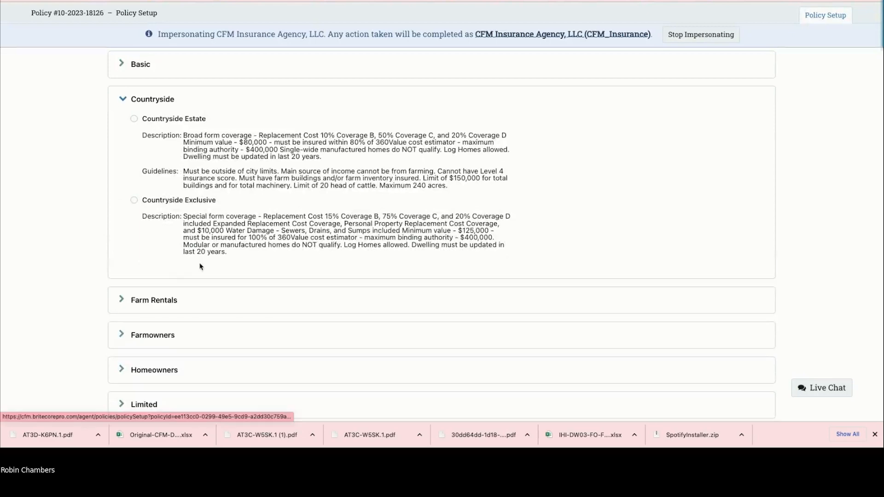
{"action": "left_click", "coordinate": [184, 300]}
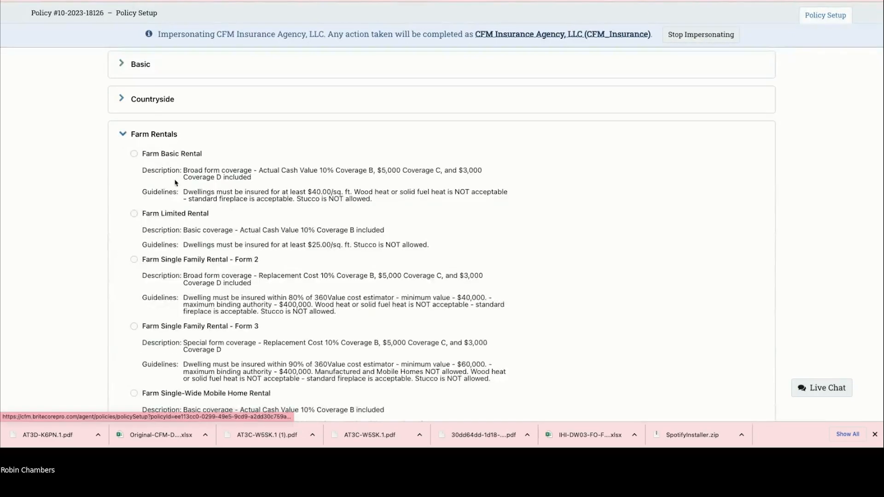
{"action": "scroll", "coordinate": [217, 207], "scroll_direction": "down", "scroll_amount": 1}
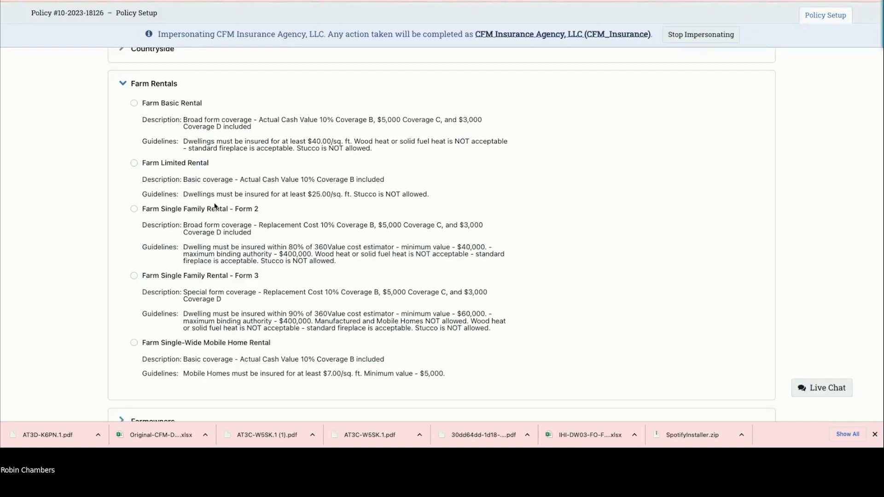
{"action": "scroll", "coordinate": [214, 206], "scroll_direction": "up", "scroll_amount": 1}
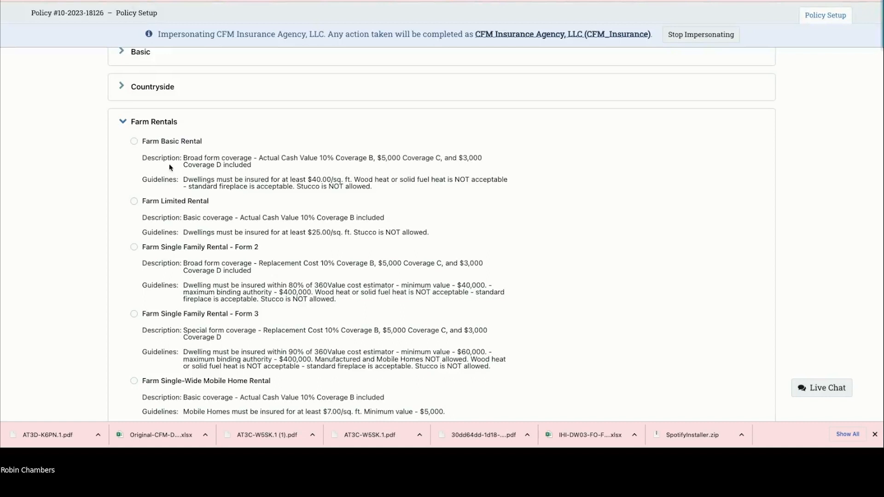
{"action": "scroll", "coordinate": [170, 168], "scroll_direction": "down", "scroll_amount": 3}
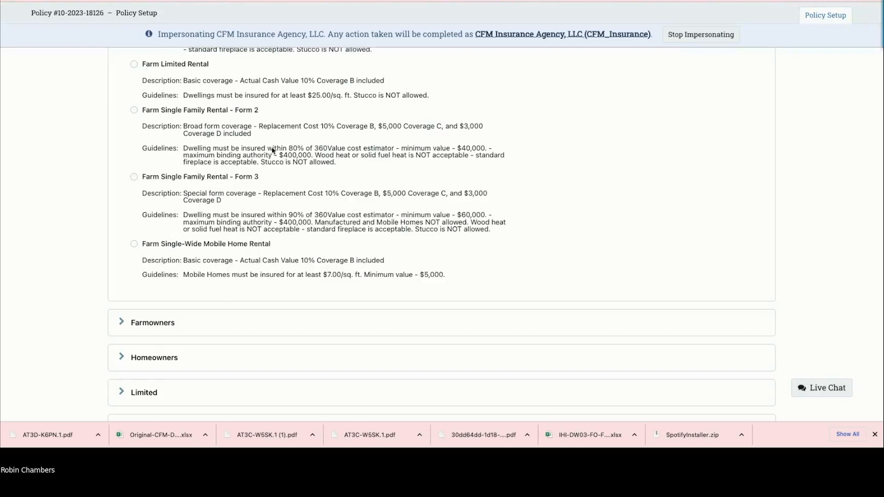
{"action": "scroll", "coordinate": [273, 150], "scroll_direction": "down", "scroll_amount": 1}
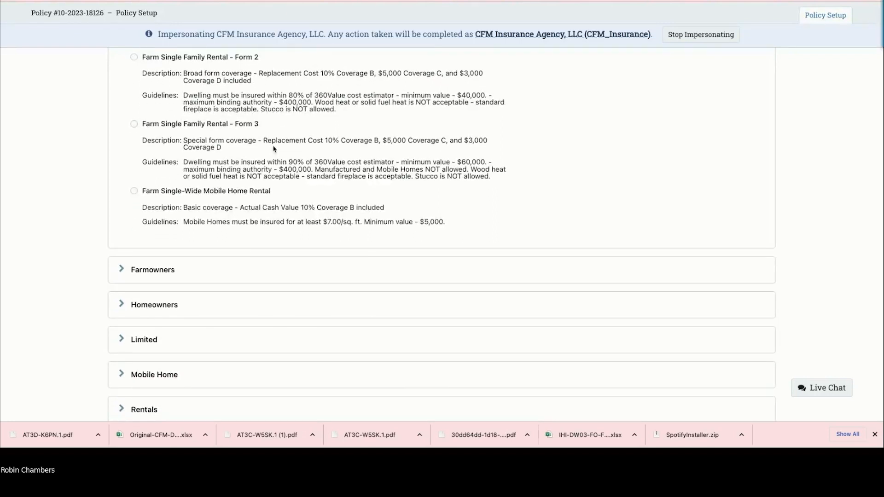
{"action": "scroll", "coordinate": [274, 146], "scroll_direction": "up", "scroll_amount": 1}
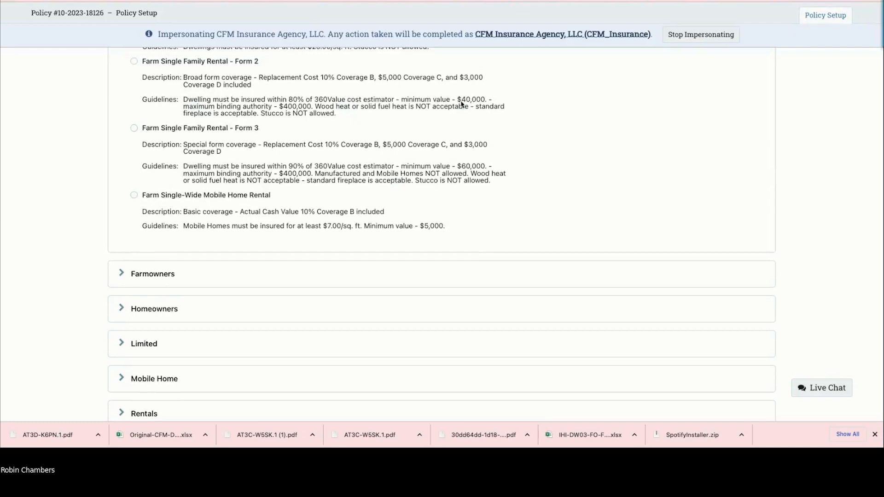
{"action": "scroll", "coordinate": [264, 135], "scroll_direction": "down", "scroll_amount": 3}
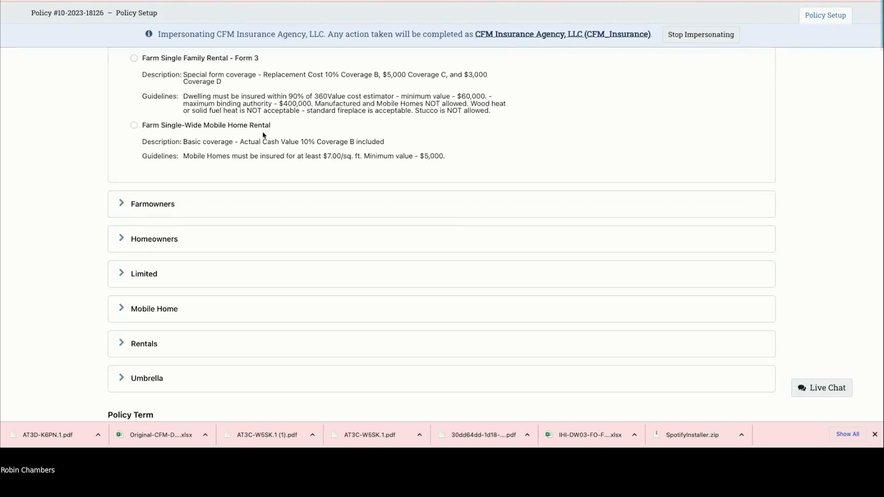
Step: Collapse Farm Rentals so all policy types sit closed above the 8/9/2023–8/9/2024 term
{"action": "scroll", "coordinate": [264, 134], "scroll_direction": "up", "scroll_amount": 2}
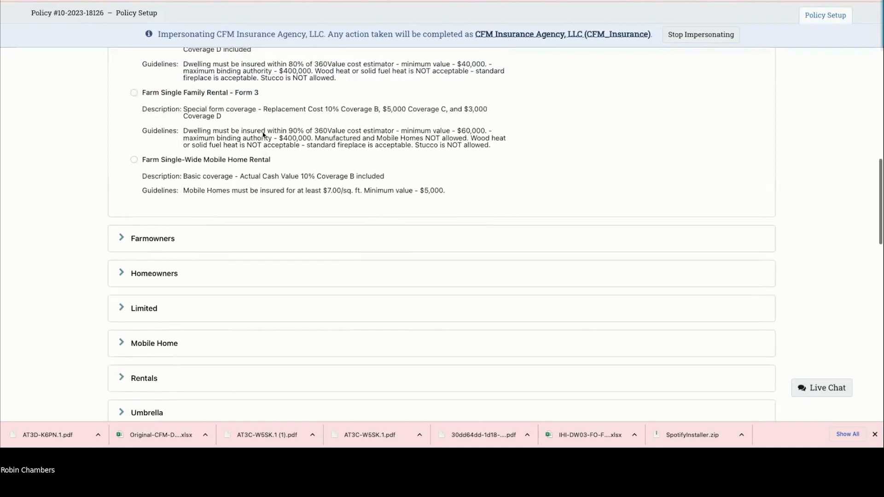
{"action": "scroll", "coordinate": [264, 134], "scroll_direction": "up", "scroll_amount": 2}
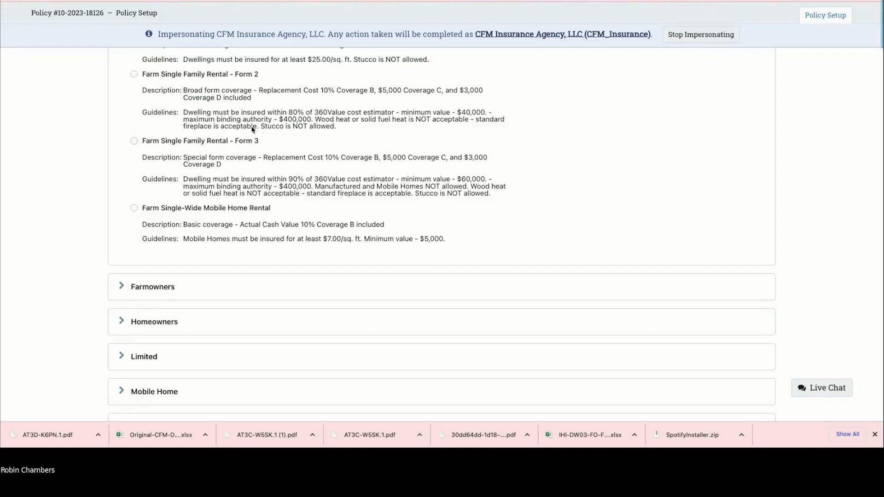
{"action": "scroll", "coordinate": [252, 133], "scroll_direction": "up", "scroll_amount": 1}
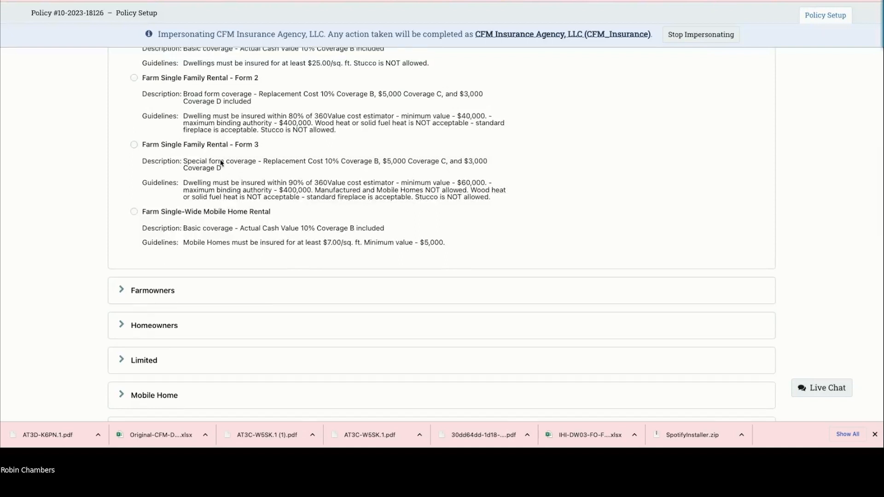
{"action": "scroll", "coordinate": [226, 165], "scroll_direction": "down", "scroll_amount": 1}
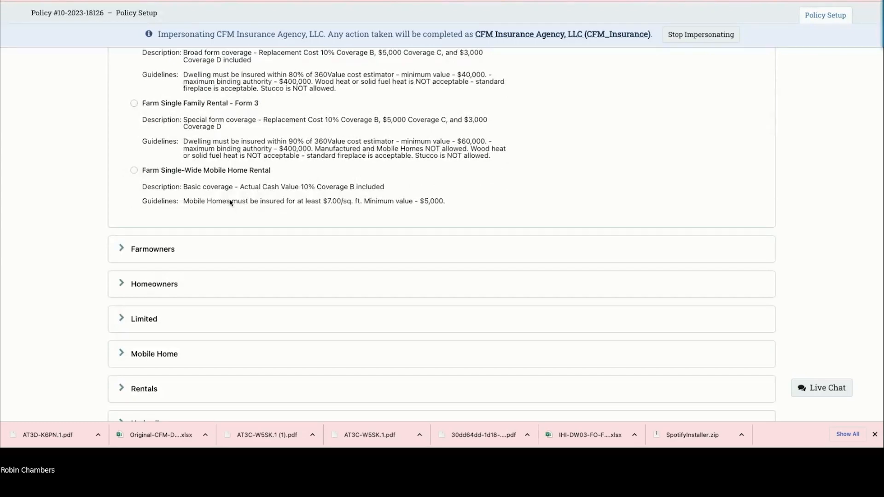
{"action": "scroll", "coordinate": [231, 203], "scroll_direction": "up", "scroll_amount": 1}
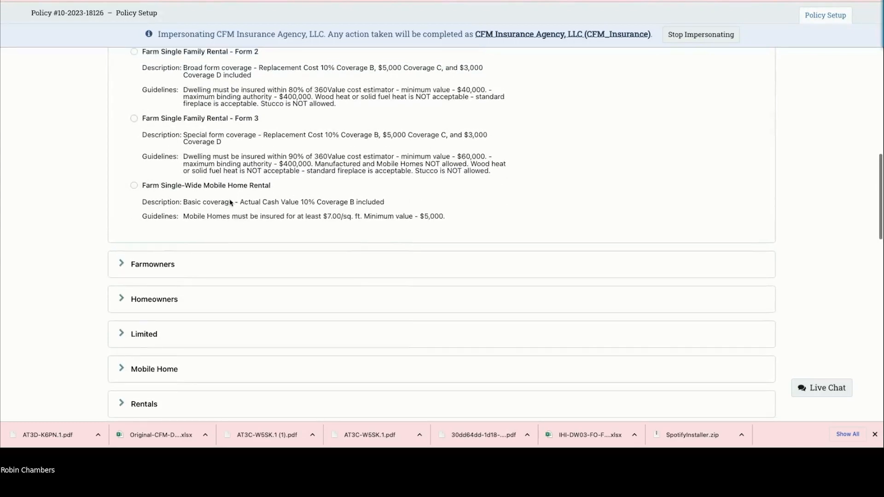
{"action": "scroll", "coordinate": [233, 202], "scroll_direction": "up", "scroll_amount": 5}
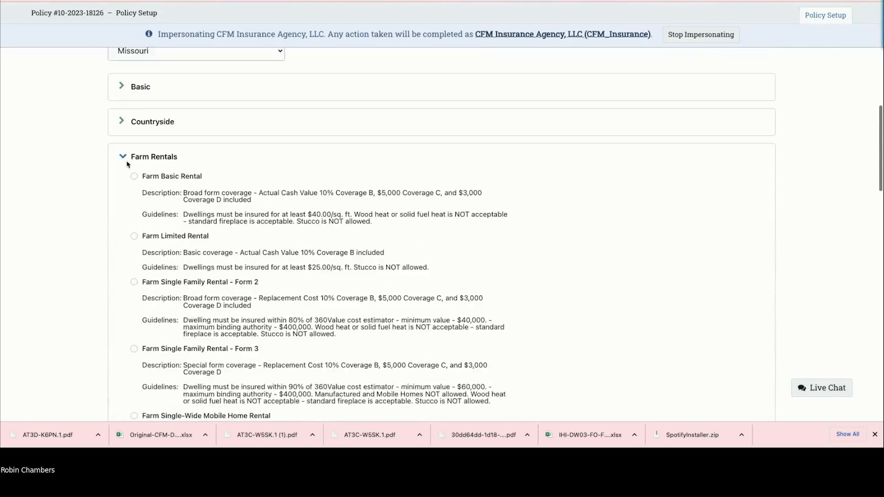
{"action": "left_click", "coordinate": [127, 161]}
{"action": "scroll", "coordinate": [177, 173], "scroll_direction": "down", "scroll_amount": 2}
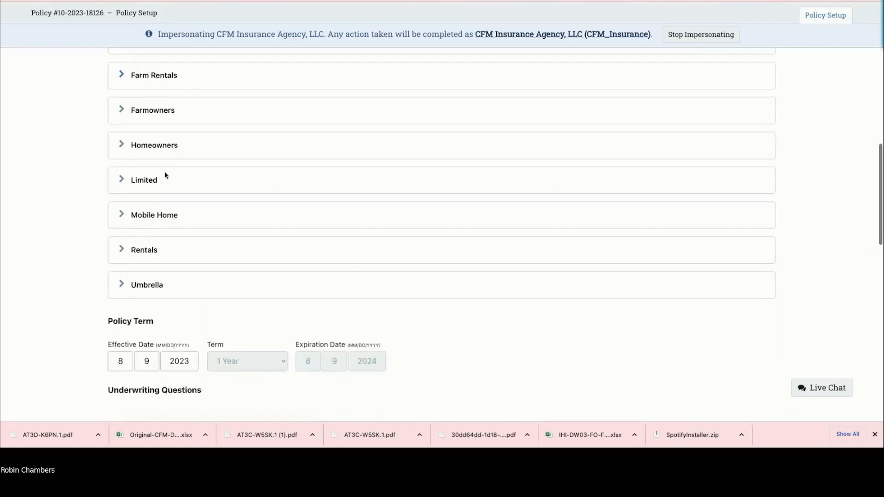
{"action": "left_click", "coordinate": [123, 251]}
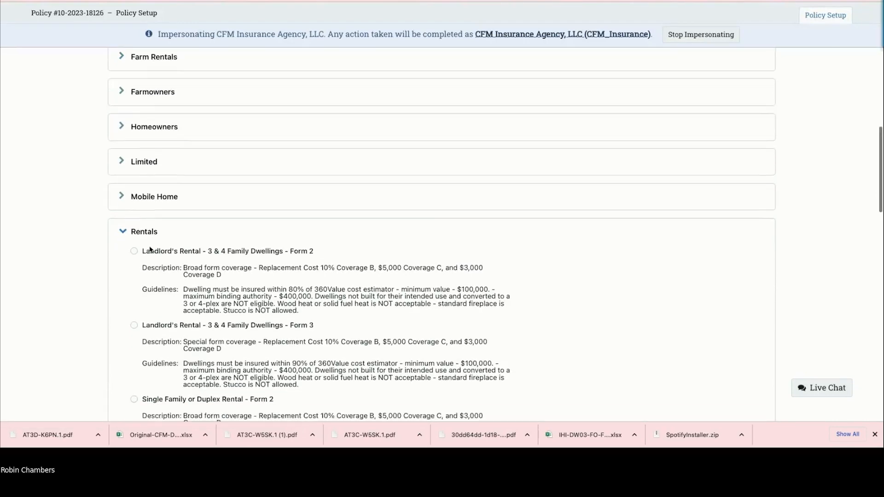
{"action": "scroll", "coordinate": [175, 246], "scroll_direction": "down", "scroll_amount": 4}
{"action": "scroll", "coordinate": [175, 246], "scroll_direction": "down", "scroll_amount": 3}
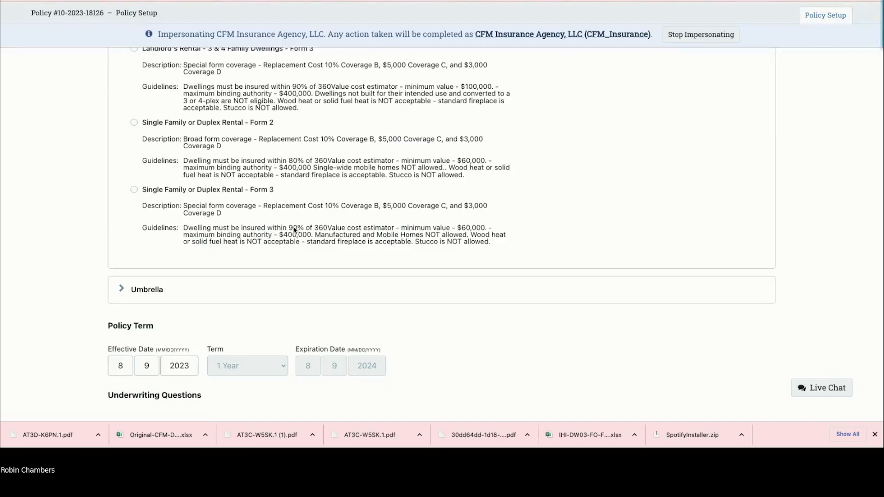
{"action": "scroll", "coordinate": [266, 220], "scroll_direction": "up", "scroll_amount": 3}
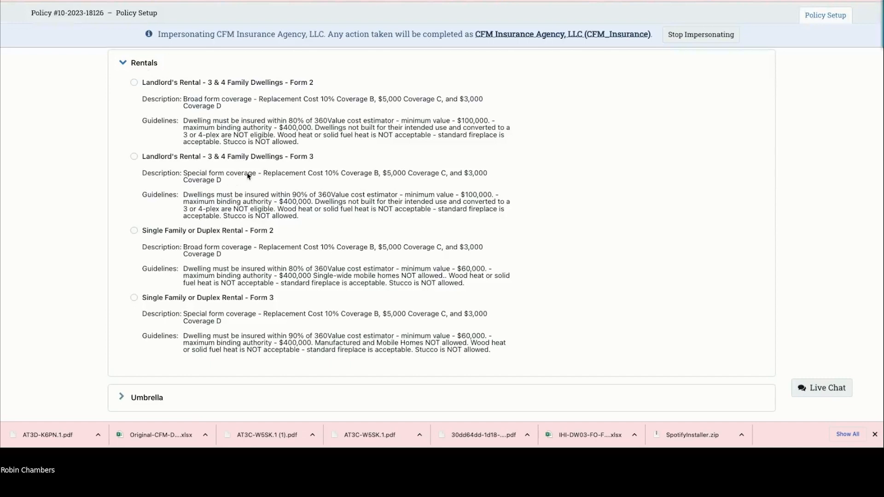
{"action": "left_click", "coordinate": [122, 62]}
{"action": "scroll", "coordinate": [200, 197], "scroll_direction": "up", "scroll_amount": 3}
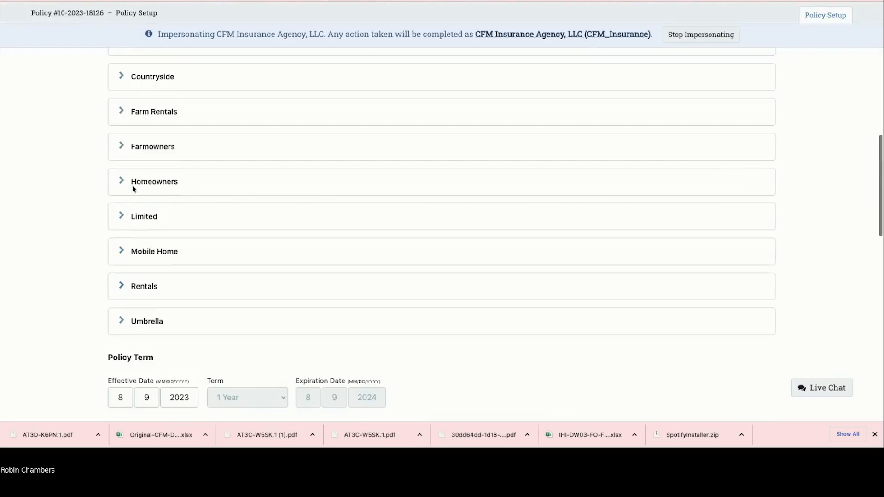
Step: Expand Farmowners and Homeowners and read the HO4 - Contents, Home Protector and Homestead guidelines
{"action": "left_click", "coordinate": [122, 147]}
{"action": "scroll", "coordinate": [147, 175], "scroll_direction": "down", "scroll_amount": 6}
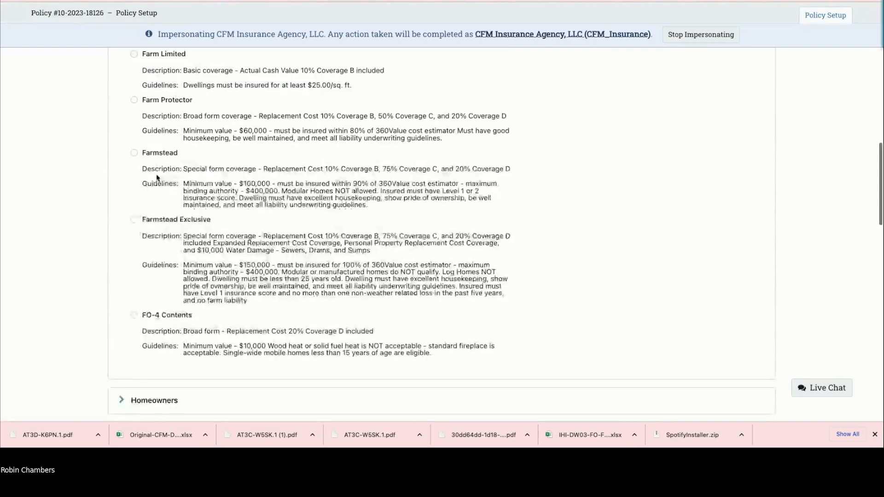
{"action": "left_click", "coordinate": [121, 283]}
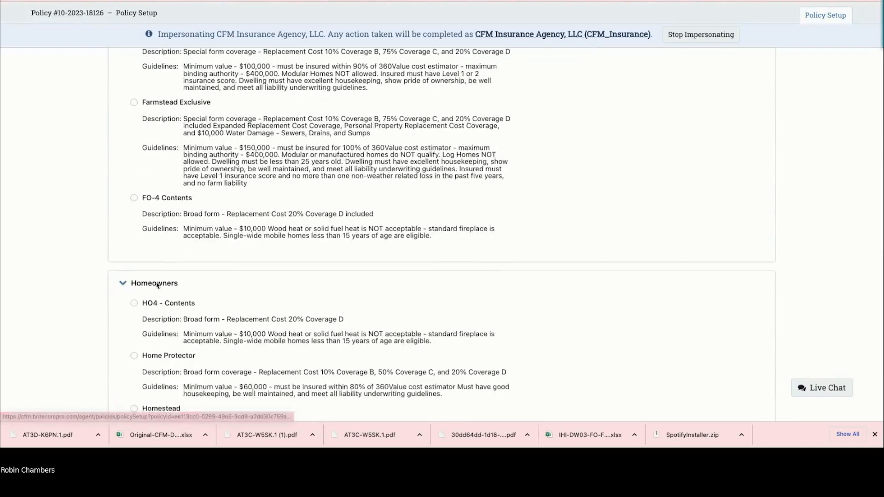
{"action": "scroll", "coordinate": [138, 285], "scroll_direction": "down", "scroll_amount": 2}
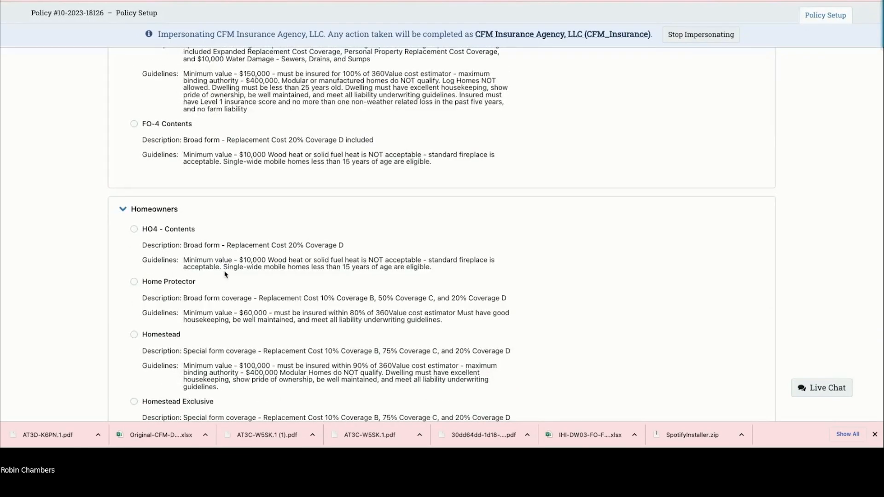
{"action": "scroll", "coordinate": [225, 274], "scroll_direction": "down", "scroll_amount": 1}
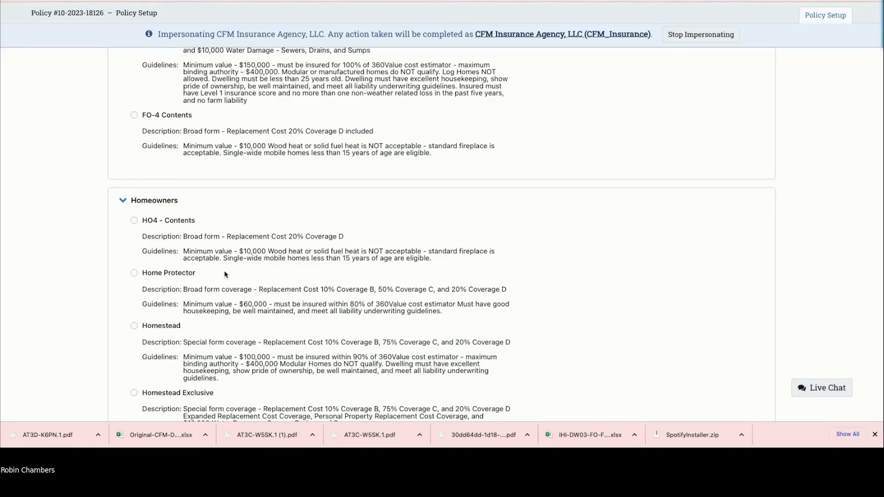
{"action": "scroll", "coordinate": [227, 273], "scroll_direction": "down", "scroll_amount": 2}
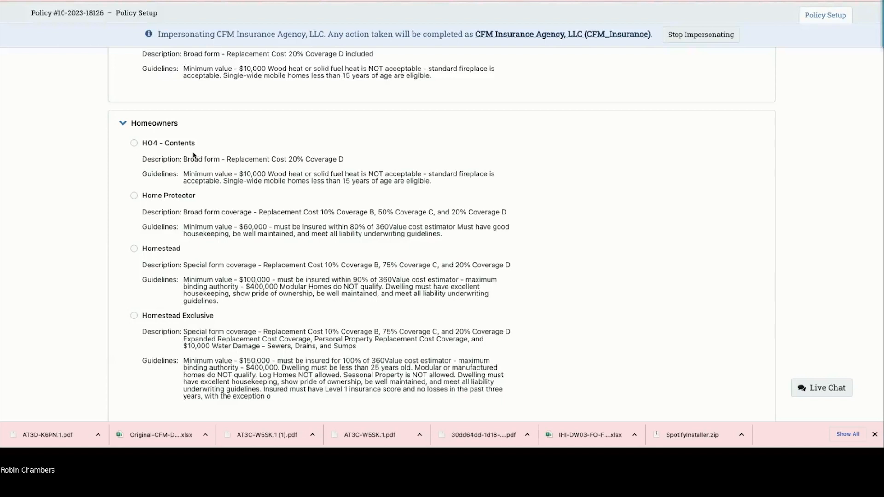
{"action": "scroll", "coordinate": [207, 160], "scroll_direction": "down", "scroll_amount": 1}
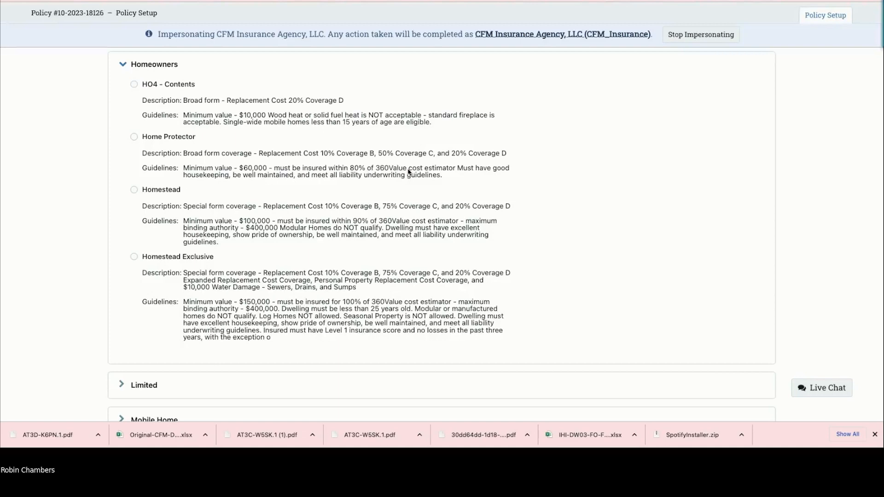
{"action": "scroll", "coordinate": [407, 168], "scroll_direction": "down", "scroll_amount": 2}
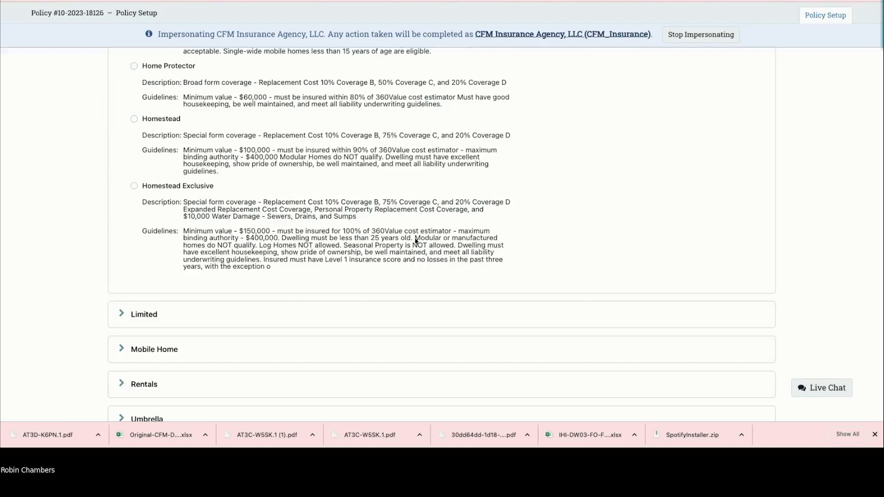
{"action": "scroll", "coordinate": [319, 237], "scroll_direction": "up", "scroll_amount": 2}
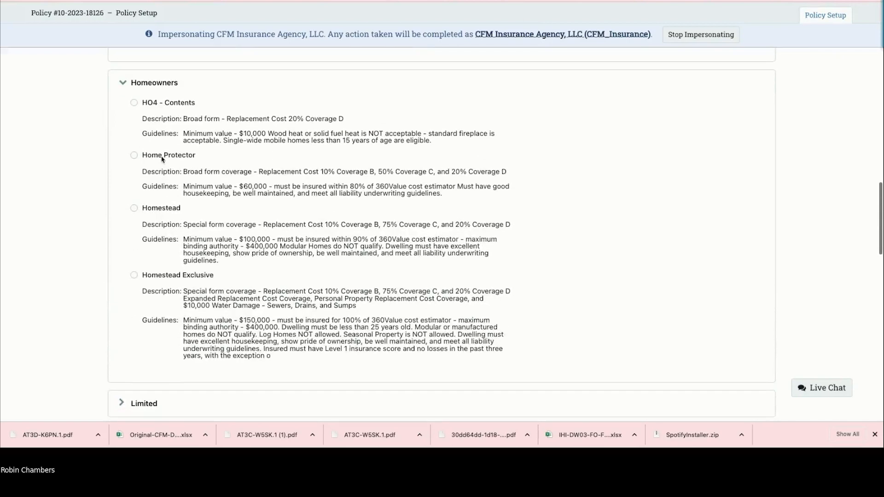
Step: Collapse Homeowners and Farmowners, then review the Limited and Mobile Home plan options
{"action": "left_click", "coordinate": [122, 83]}
{"action": "scroll", "coordinate": [192, 155], "scroll_direction": "up", "scroll_amount": 7}
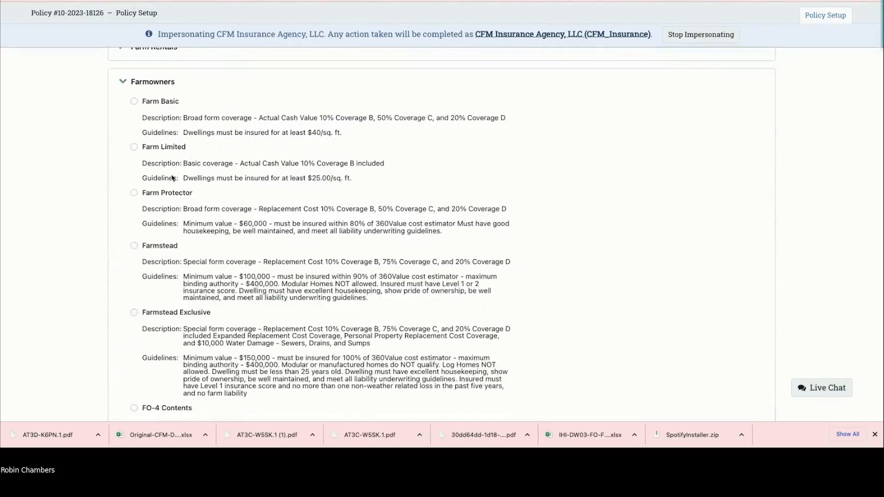
{"action": "scroll", "coordinate": [182, 165], "scroll_direction": "down", "scroll_amount": 1}
{"action": "scroll", "coordinate": [180, 166], "scroll_direction": "up", "scroll_amount": 1}
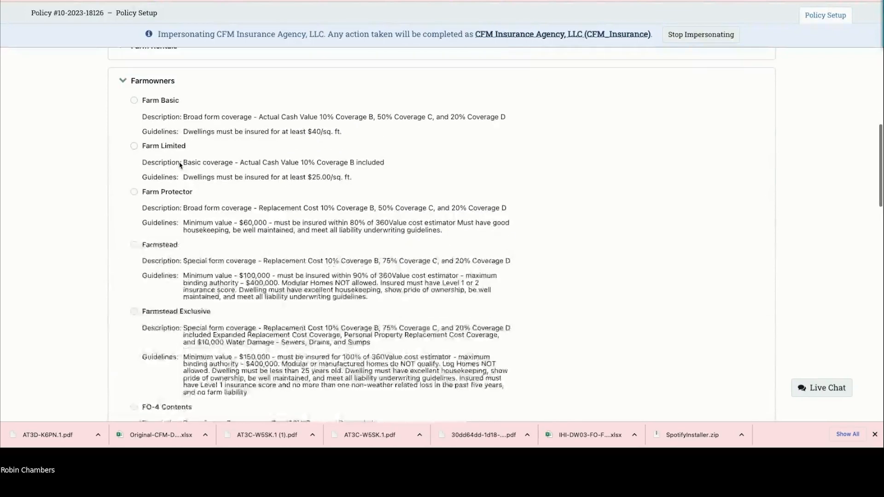
{"action": "left_click", "coordinate": [123, 87]}
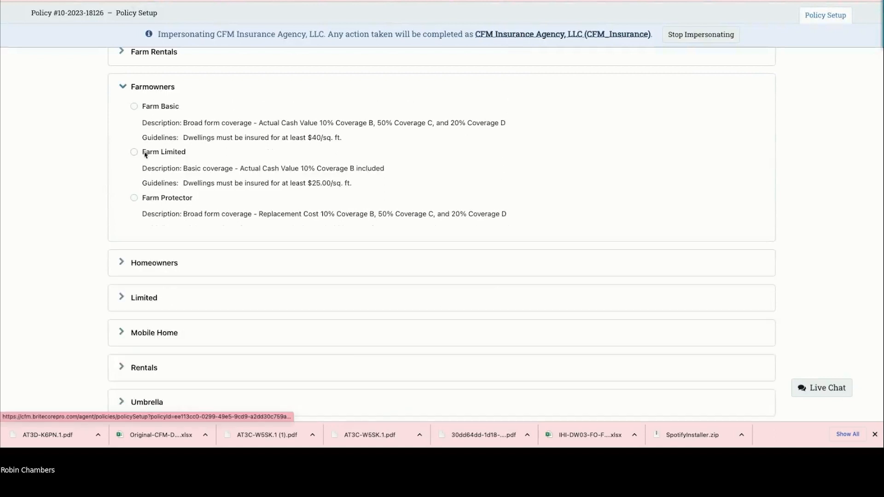
{"action": "left_click", "coordinate": [120, 155]}
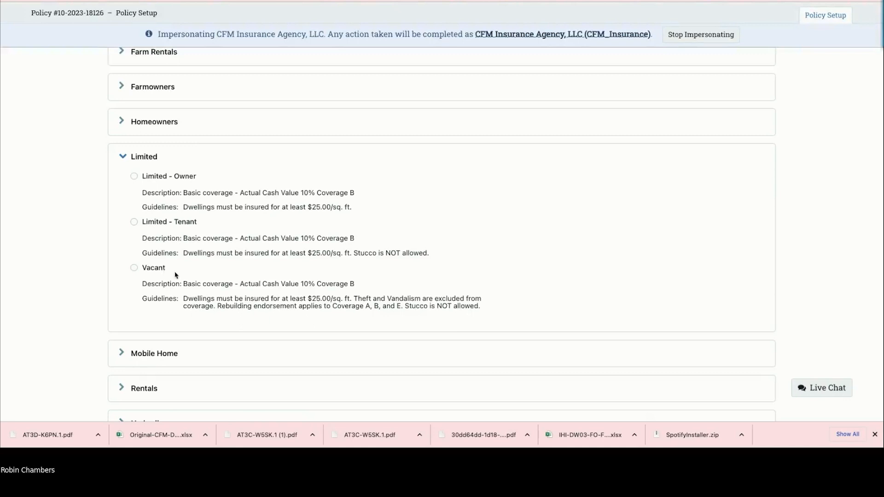
{"action": "left_click", "coordinate": [123, 158]}
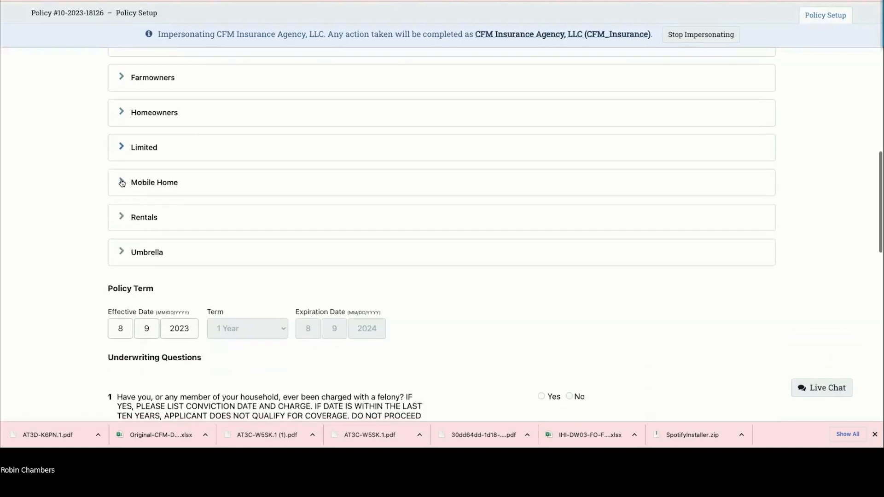
{"action": "left_click", "coordinate": [122, 183]}
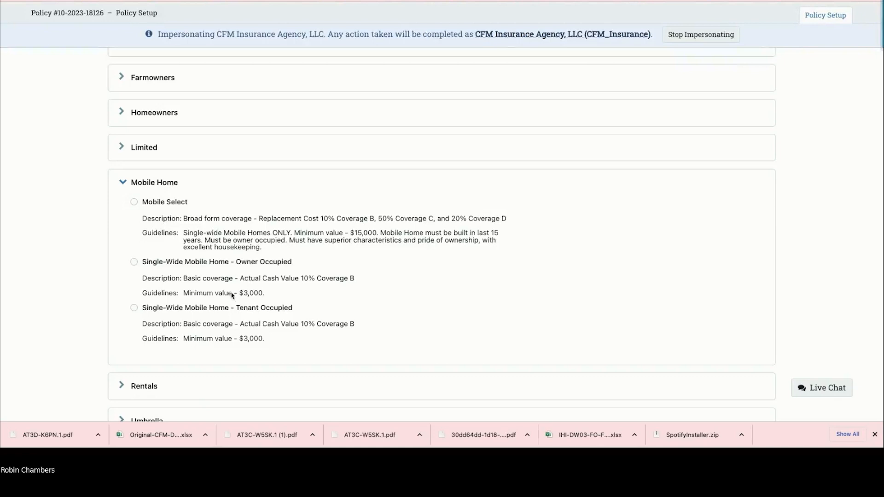
{"action": "scroll", "coordinate": [232, 295], "scroll_direction": "down", "scroll_amount": 2}
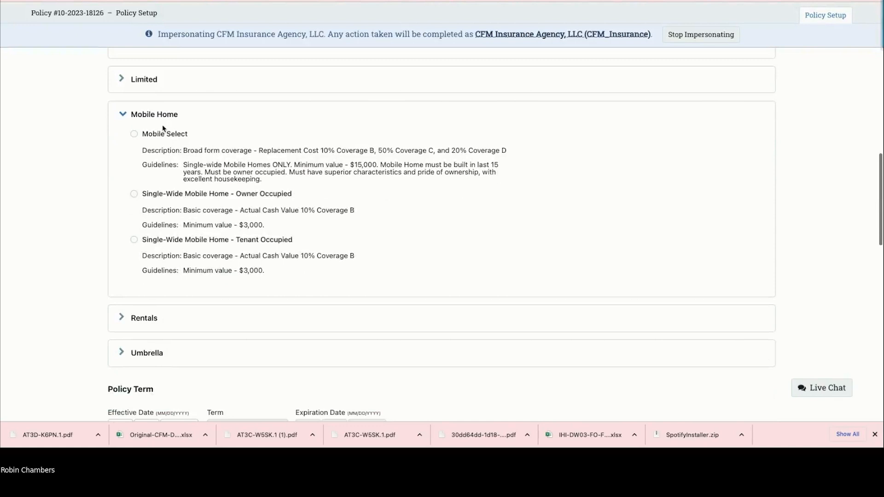
{"action": "left_click", "coordinate": [122, 114]}
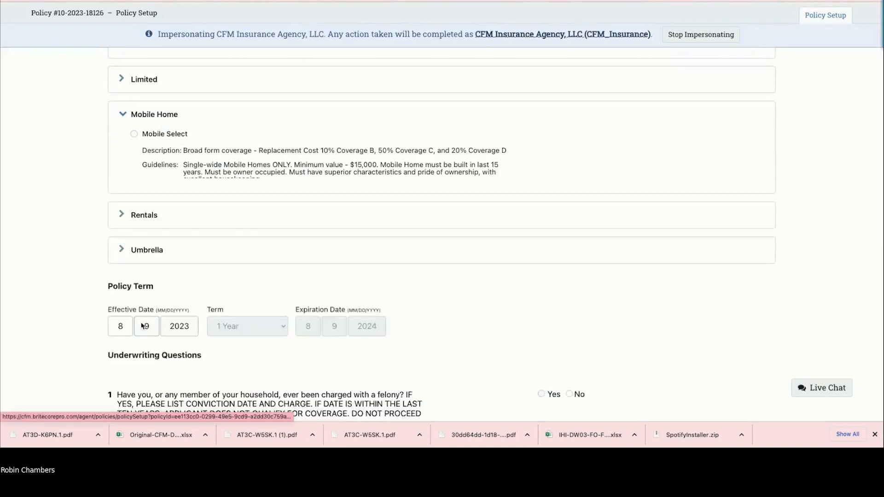
Step: Review the Umbrella plans, then reopen Farmowners and select Farmstead
{"action": "left_click", "coordinate": [124, 185]}
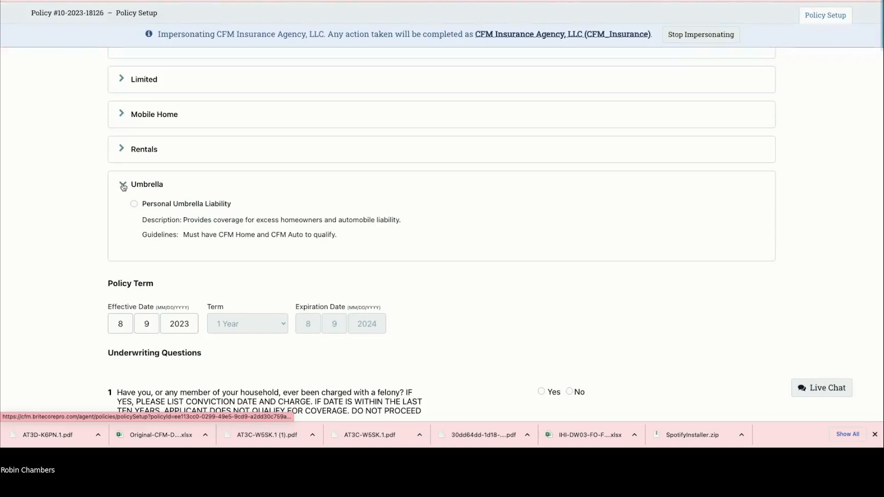
{"action": "scroll", "coordinate": [125, 187], "scroll_direction": "up", "scroll_amount": 8}
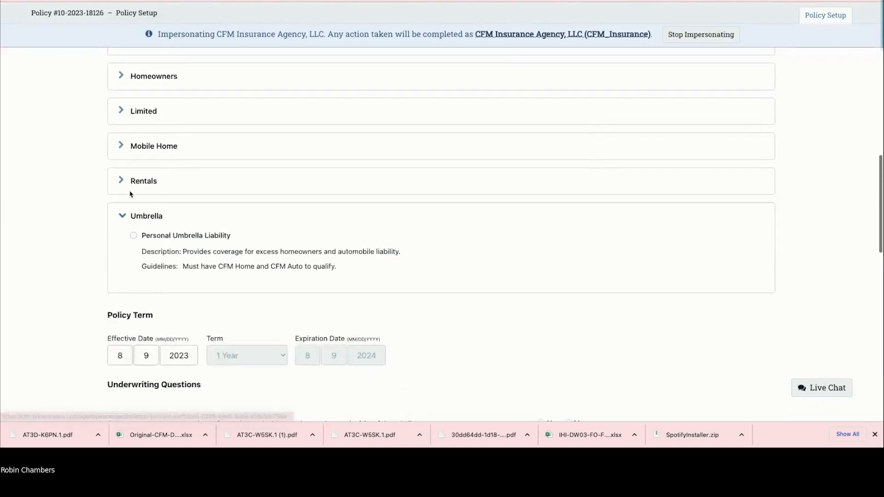
{"action": "scroll", "coordinate": [128, 193], "scroll_direction": "down", "scroll_amount": 3}
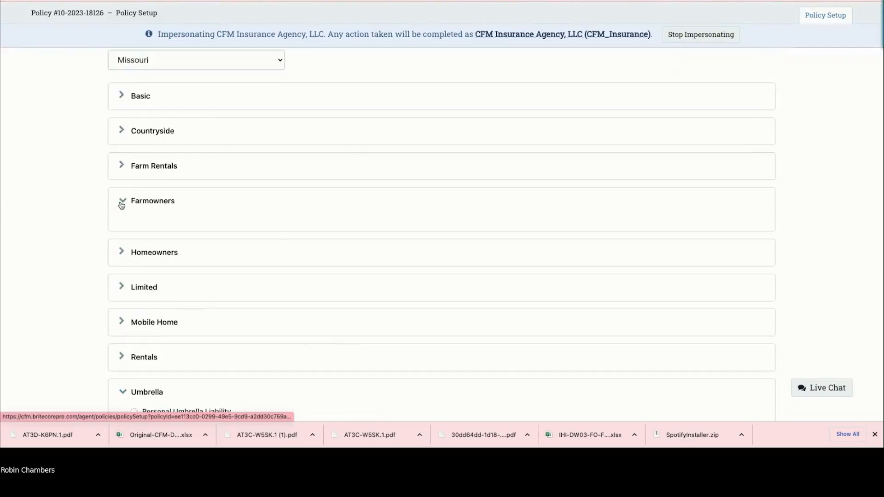
{"action": "left_click", "coordinate": [122, 199]}
{"action": "scroll", "coordinate": [164, 291], "scroll_direction": "down", "scroll_amount": 2}
{"action": "left_click", "coordinate": [134, 198]}
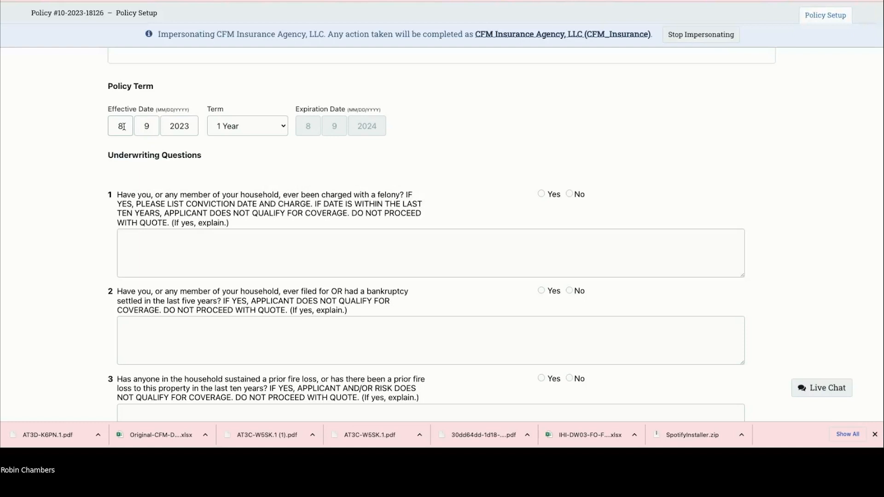
Step: Answer No to the felony underwriting question
{"action": "key", "text": "Up"}
{"action": "key", "text": "Down"}
{"action": "scroll", "coordinate": [266, 159], "scroll_direction": "down", "scroll_amount": 2}
{"action": "scroll", "coordinate": [266, 157], "scroll_direction": "up", "scroll_amount": 1}
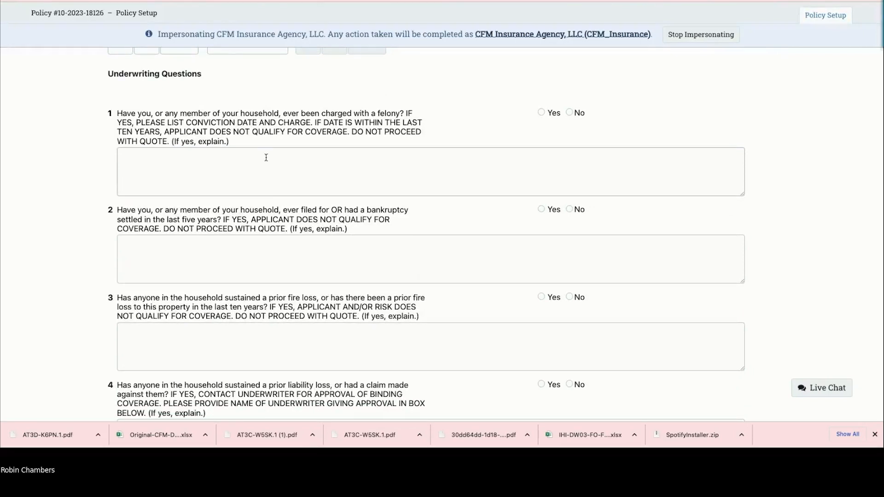
{"action": "scroll", "coordinate": [266, 157], "scroll_direction": "down", "scroll_amount": 4}
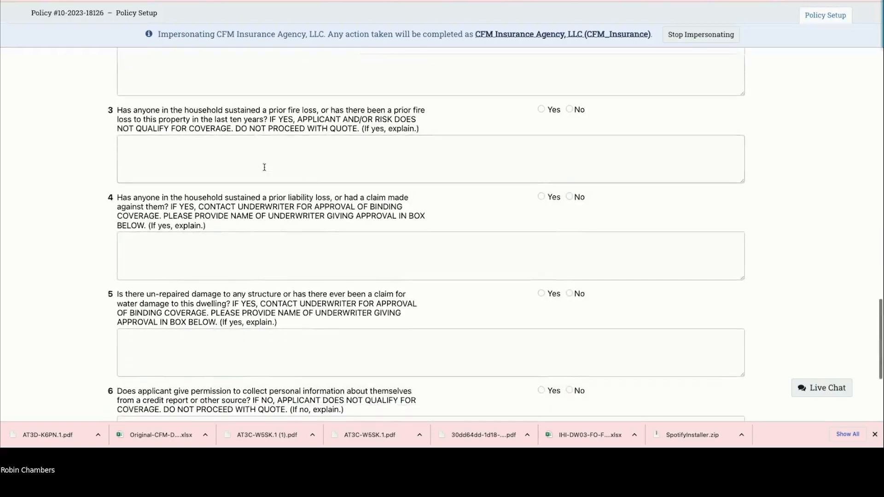
{"action": "scroll", "coordinate": [265, 167], "scroll_direction": "down", "scroll_amount": 2}
{"action": "scroll", "coordinate": [264, 167], "scroll_direction": "up", "scroll_amount": 3}
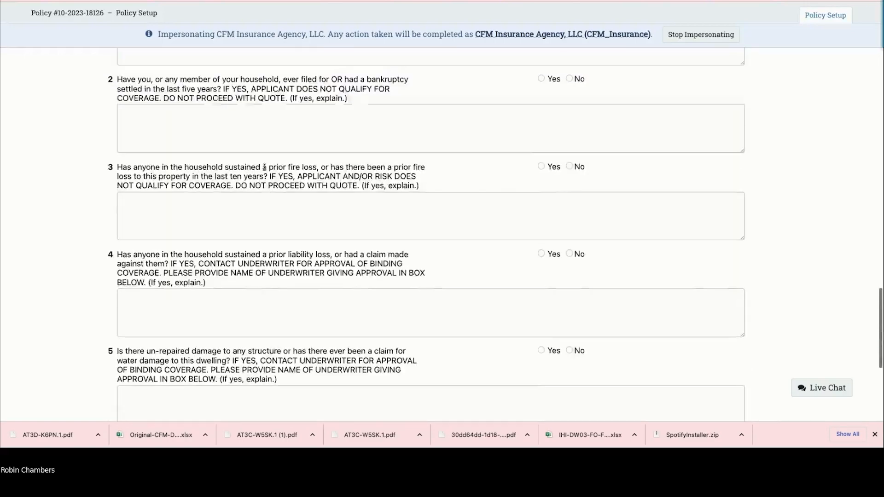
{"action": "scroll", "coordinate": [264, 167], "scroll_direction": "up", "scroll_amount": 4}
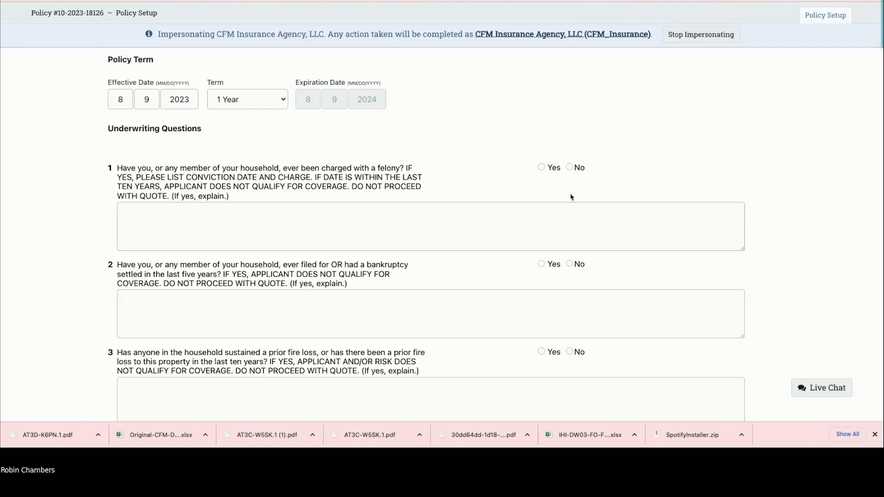
{"action": "left_click", "coordinate": [570, 167]}
{"action": "left_click", "coordinate": [570, 168]}
Step: Answer Yes to granting permission to collect credit report information
{"action": "scroll", "coordinate": [415, 281], "scroll_direction": "down", "scroll_amount": 2}
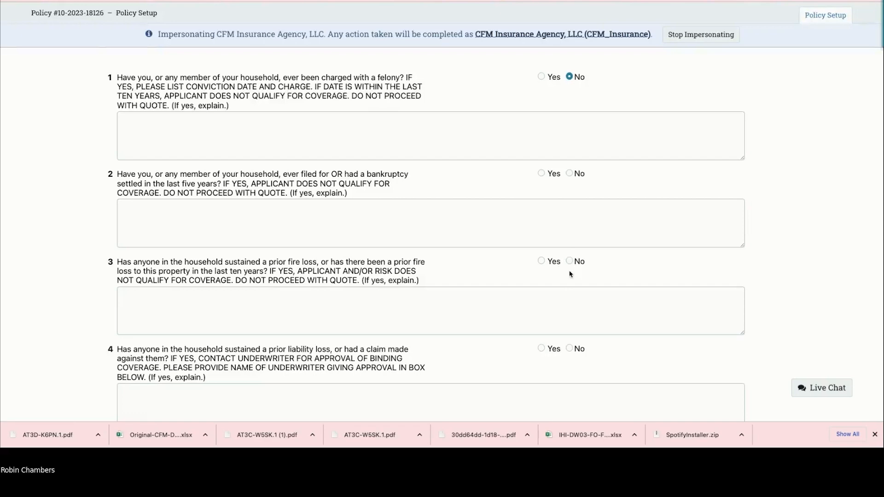
{"action": "scroll", "coordinate": [568, 283], "scroll_direction": "down", "scroll_amount": 2}
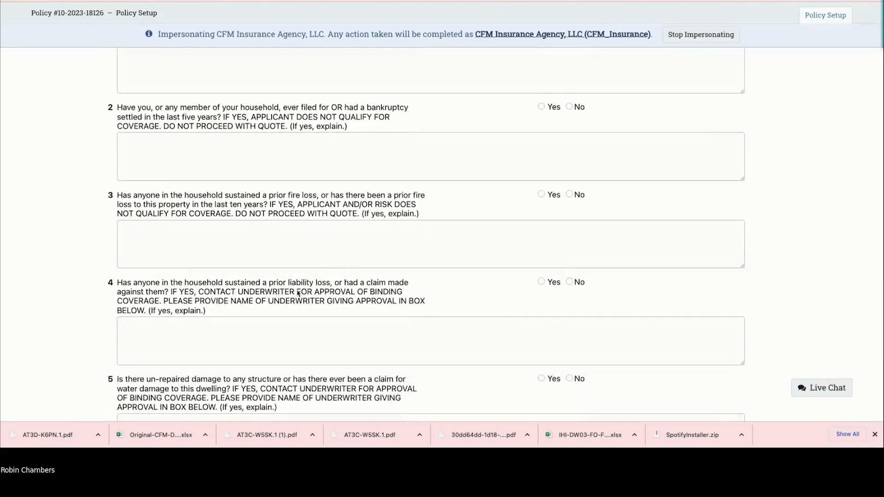
{"action": "scroll", "coordinate": [298, 294], "scroll_direction": "down", "scroll_amount": 1}
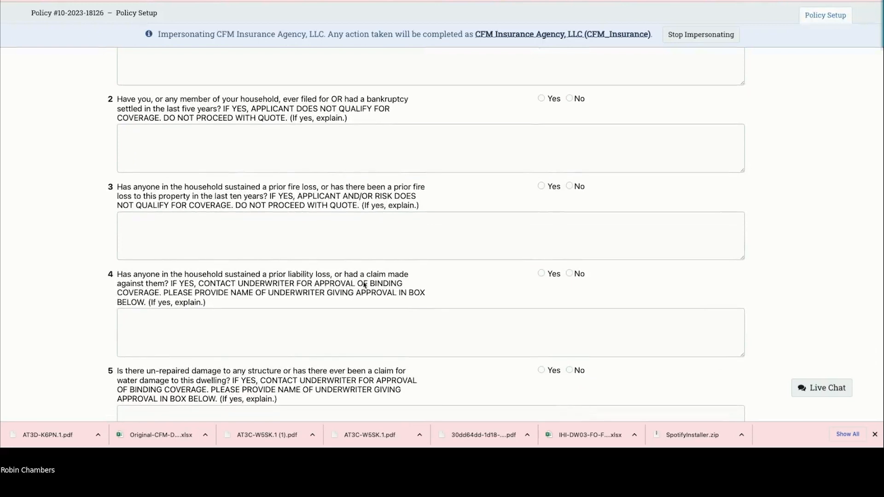
{"action": "scroll", "coordinate": [365, 286], "scroll_direction": "up", "scroll_amount": 1}
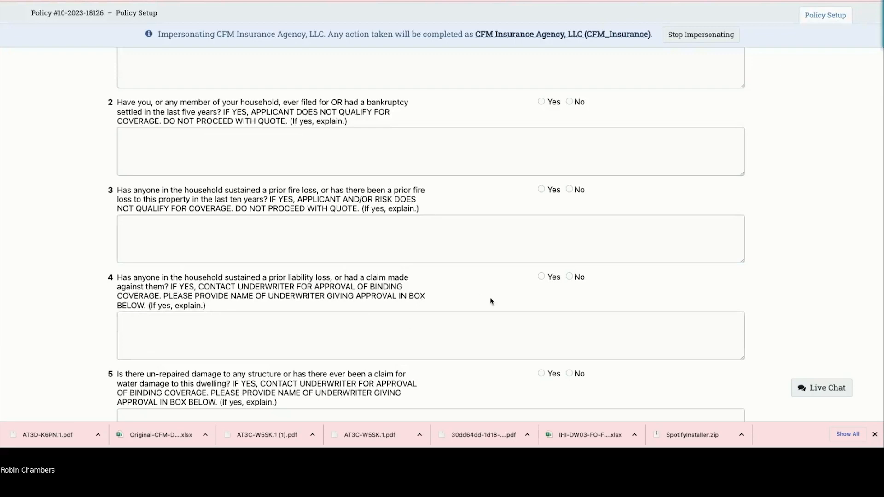
{"action": "scroll", "coordinate": [474, 300], "scroll_direction": "down", "scroll_amount": 2}
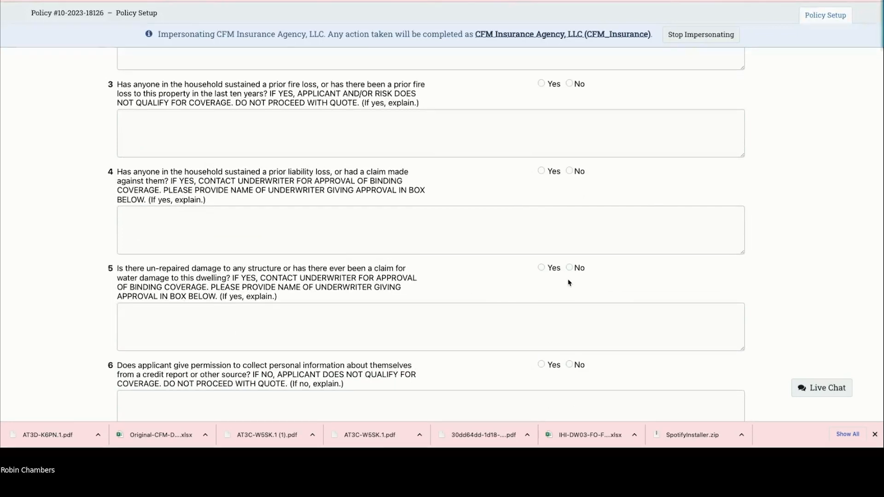
{"action": "scroll", "coordinate": [506, 281], "scroll_direction": "down", "scroll_amount": 3}
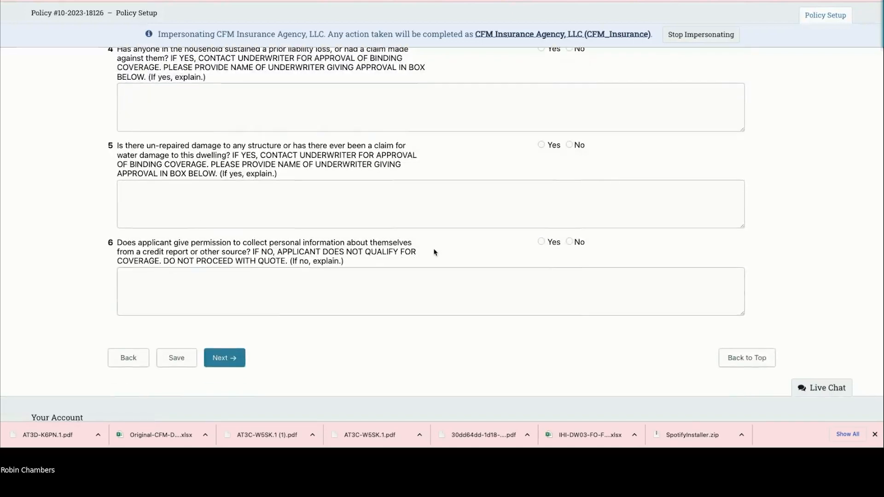
{"action": "left_click", "coordinate": [540, 241]}
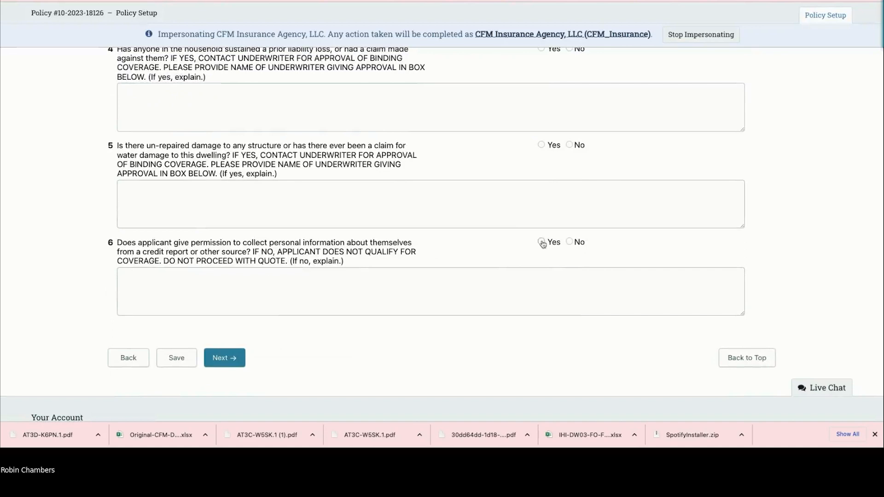
Step: Answer No to the water damage, liability loss, fire loss and bankruptcy questions
{"action": "left_click", "coordinate": [569, 145]}
{"action": "scroll", "coordinate": [571, 133], "scroll_direction": "up", "scroll_amount": 2}
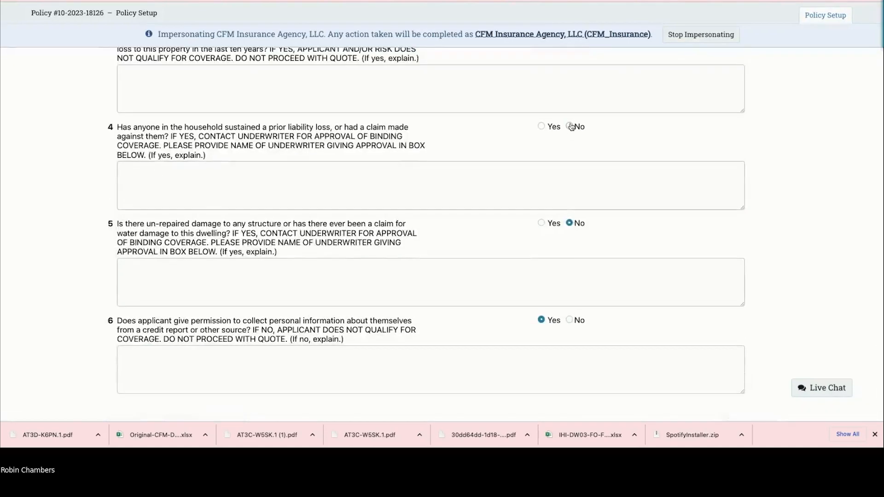
{"action": "left_click", "coordinate": [570, 126]}
{"action": "scroll", "coordinate": [572, 138], "scroll_direction": "up", "scroll_amount": 3}
{"action": "left_click", "coordinate": [570, 148]}
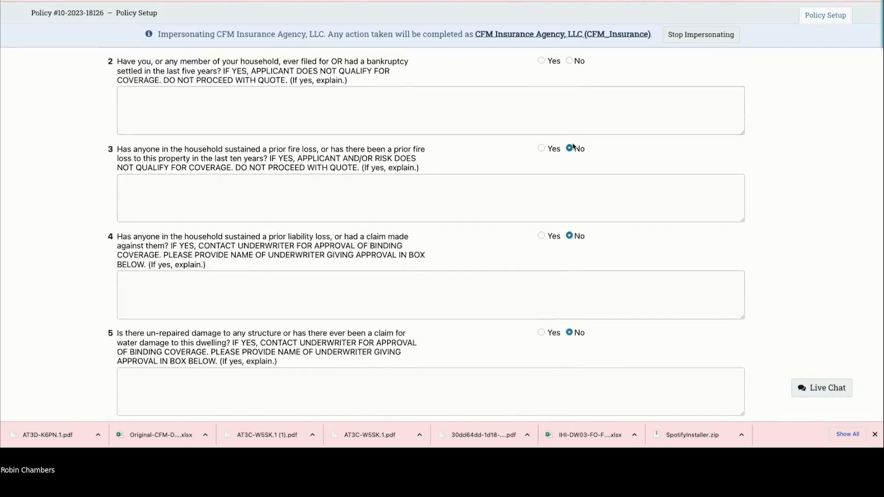
{"action": "scroll", "coordinate": [573, 146], "scroll_direction": "up", "scroll_amount": 2}
{"action": "left_click", "coordinate": [569, 144]}
{"action": "scroll", "coordinate": [571, 181], "scroll_direction": "down", "scroll_amount": 8}
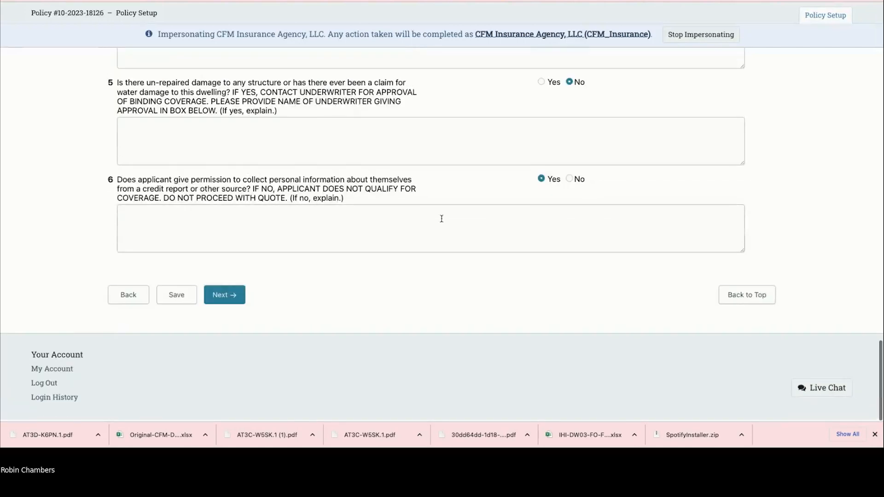
Step: Move to the risk locations step and fill Property 1's address from the named insured
{"action": "left_click", "coordinate": [227, 303]}
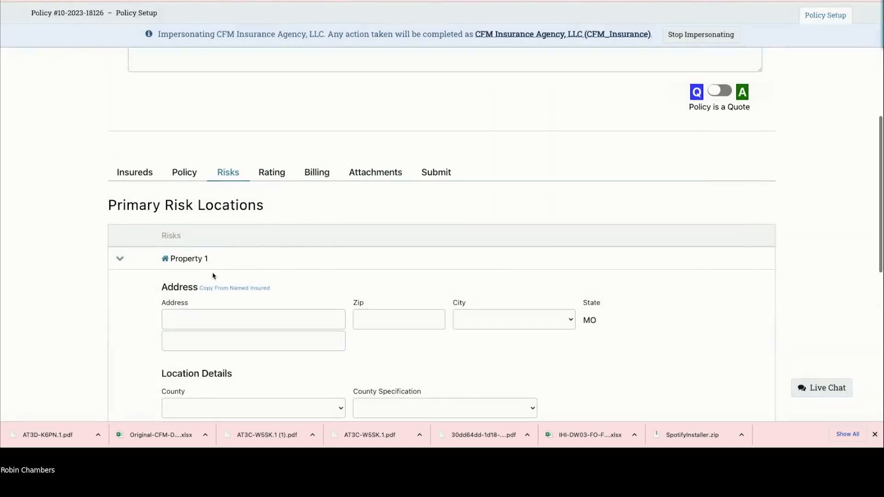
{"action": "left_click", "coordinate": [239, 291]}
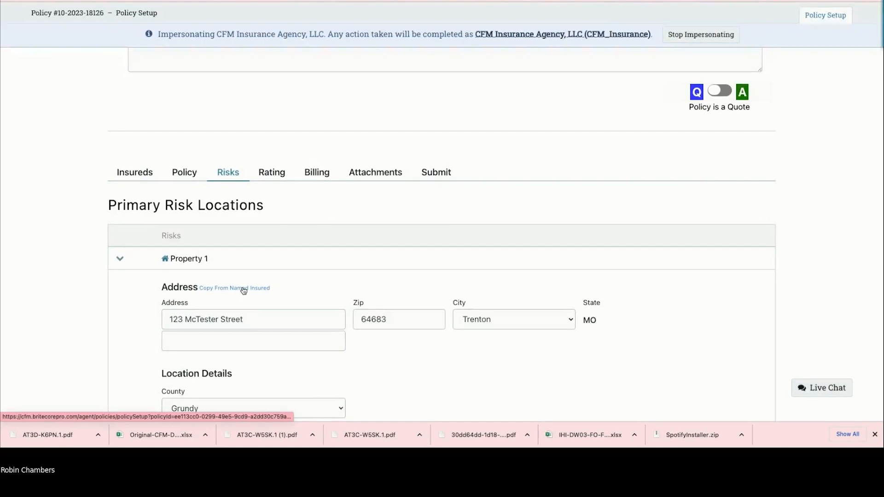
{"action": "scroll", "coordinate": [243, 288], "scroll_direction": "down", "scroll_amount": 4}
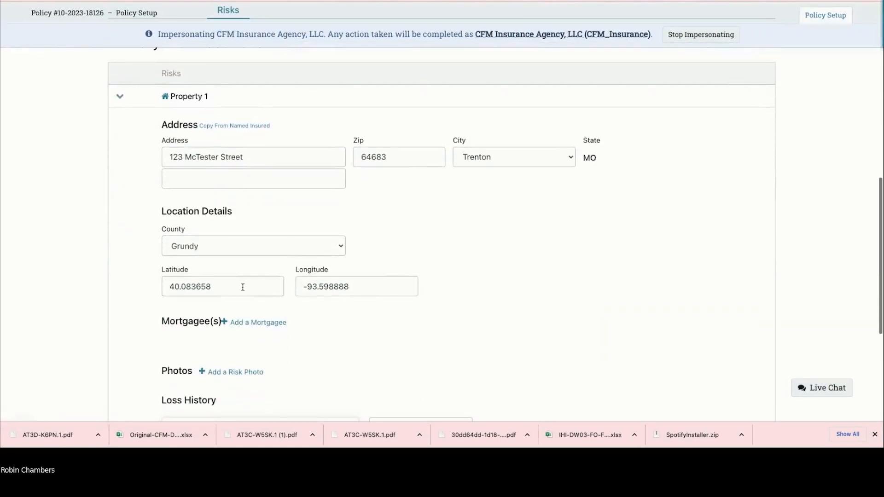
{"action": "scroll", "coordinate": [243, 289], "scroll_direction": "down", "scroll_amount": 1}
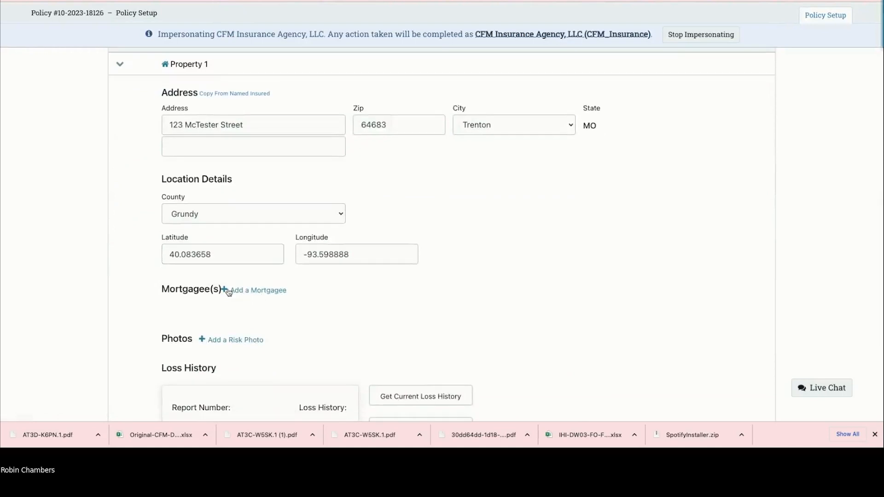
Step: Add US Bank National Association (Fort Worth) as mortgagee with loan number 12314564
{"action": "left_click", "coordinate": [228, 292]}
{"action": "left_click", "coordinate": [255, 325]}
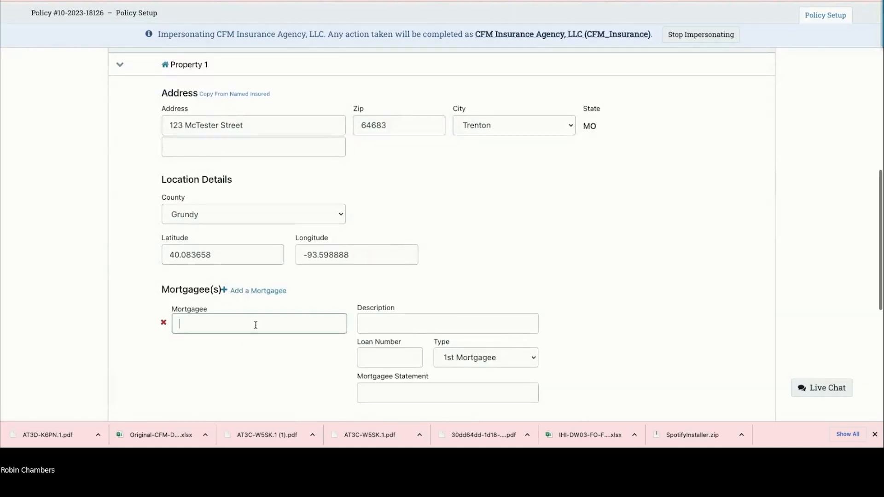
{"action": "type", "text": "US"}
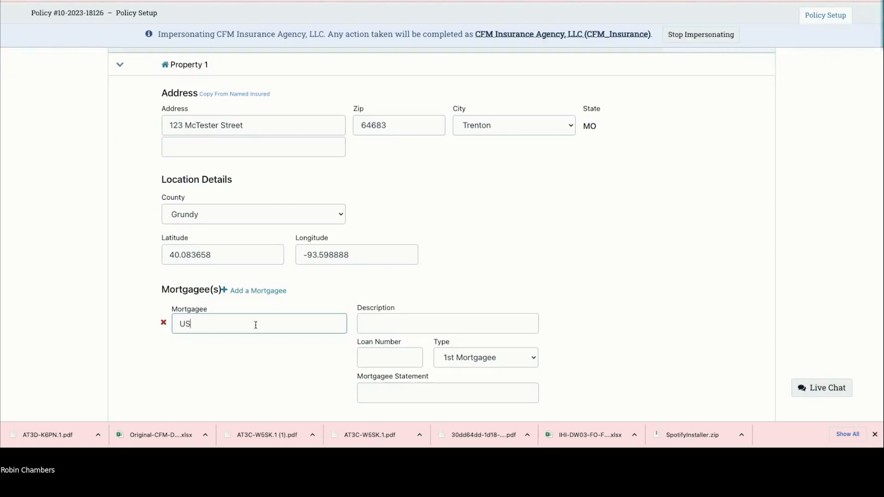
{"action": "type", "text": " Bank"}
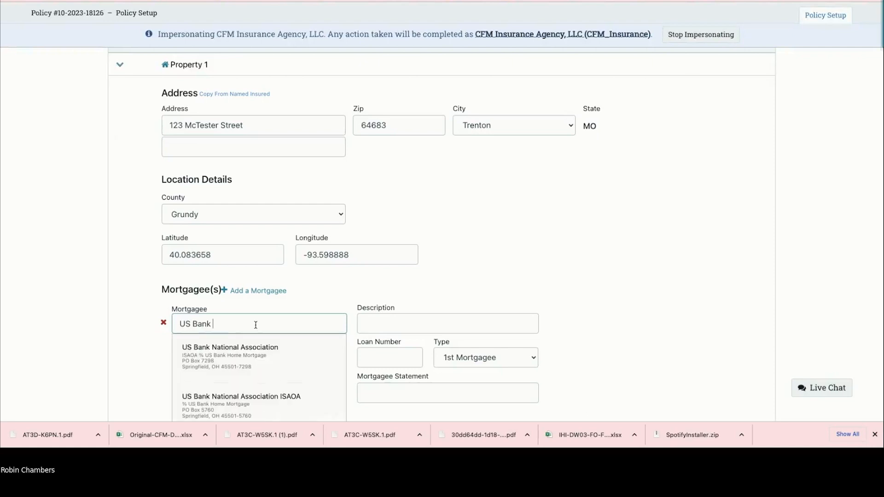
{"action": "scroll", "coordinate": [256, 325], "scroll_direction": "down", "scroll_amount": 2}
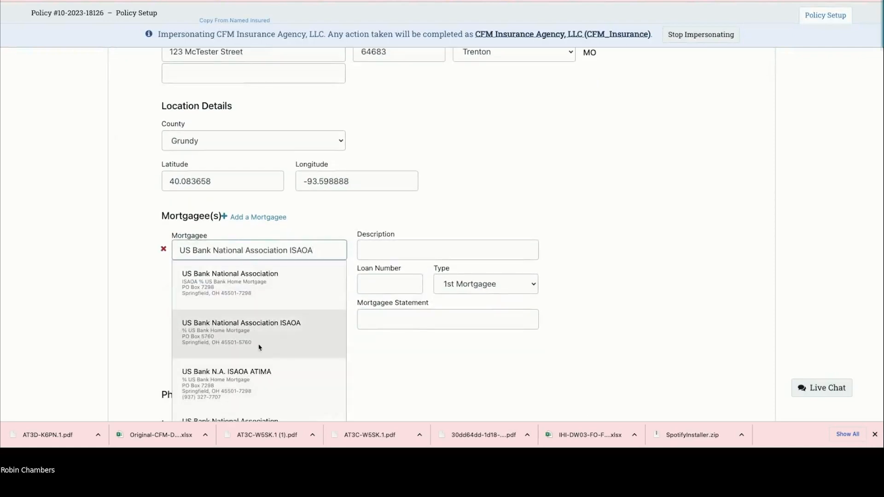
{"action": "scroll", "coordinate": [244, 347], "scroll_direction": "down", "scroll_amount": 1}
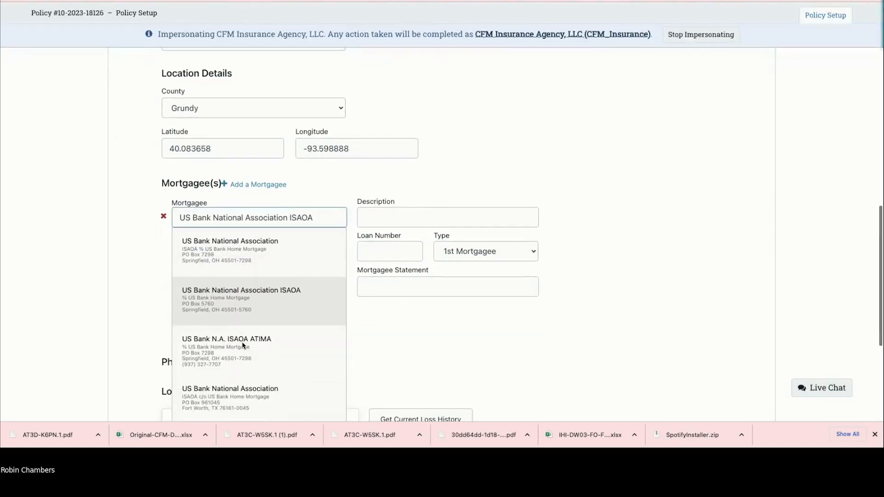
{"action": "scroll", "coordinate": [244, 347], "scroll_direction": "down", "scroll_amount": 1}
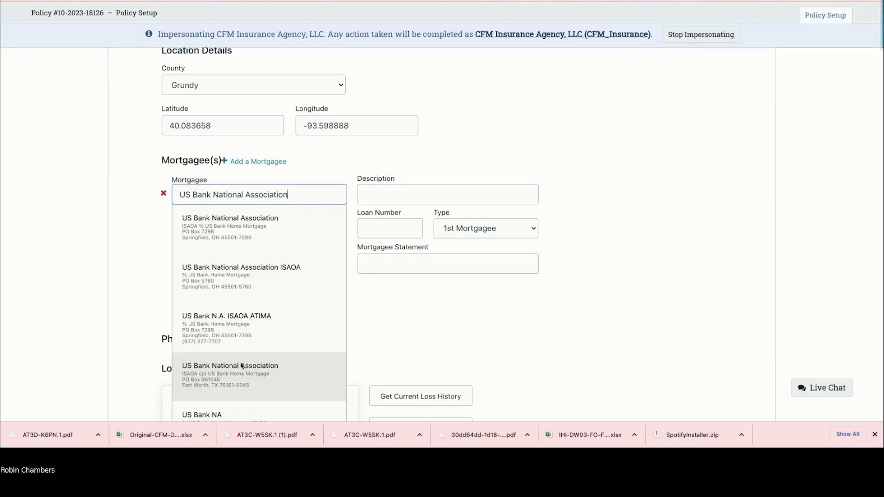
{"action": "left_click", "coordinate": [242, 366]}
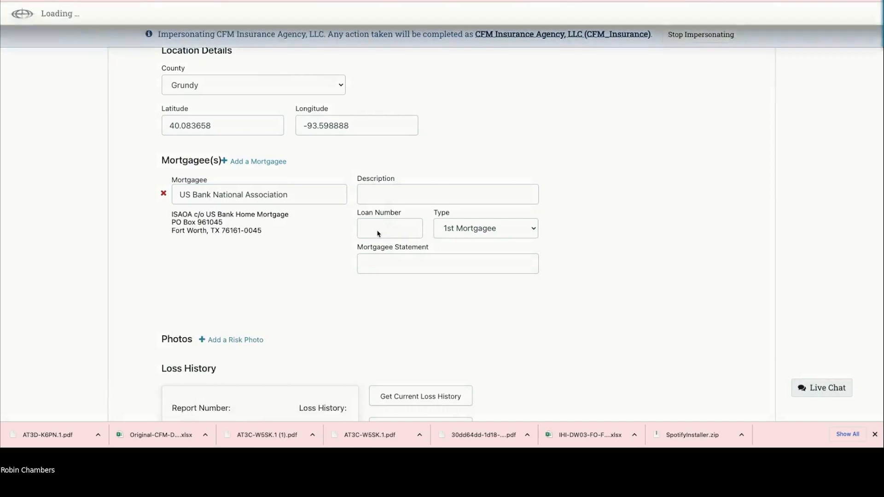
{"action": "left_click", "coordinate": [364, 228]}
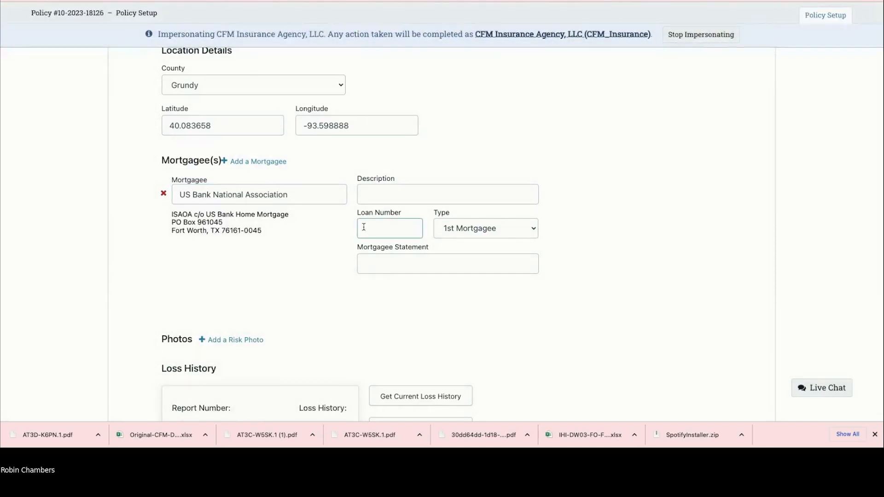
{"action": "scroll", "coordinate": [364, 228], "scroll_direction": "up", "scroll_amount": 1}
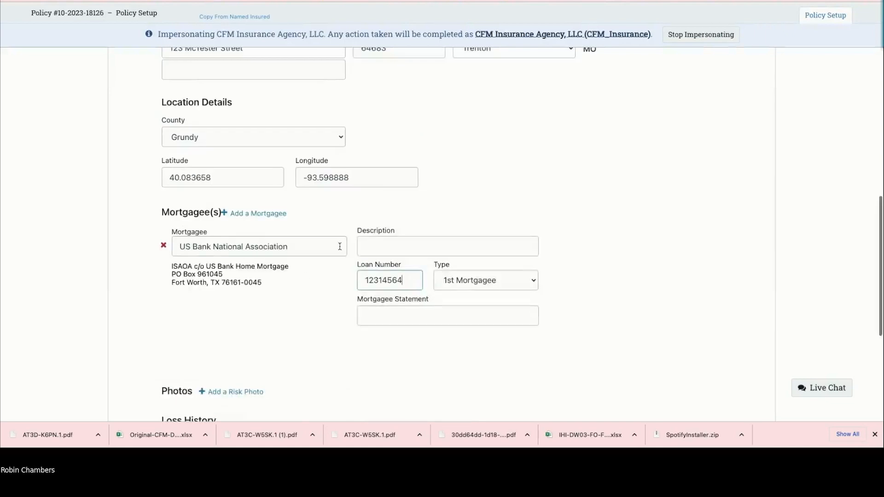
{"action": "left_click", "coordinate": [230, 215]}
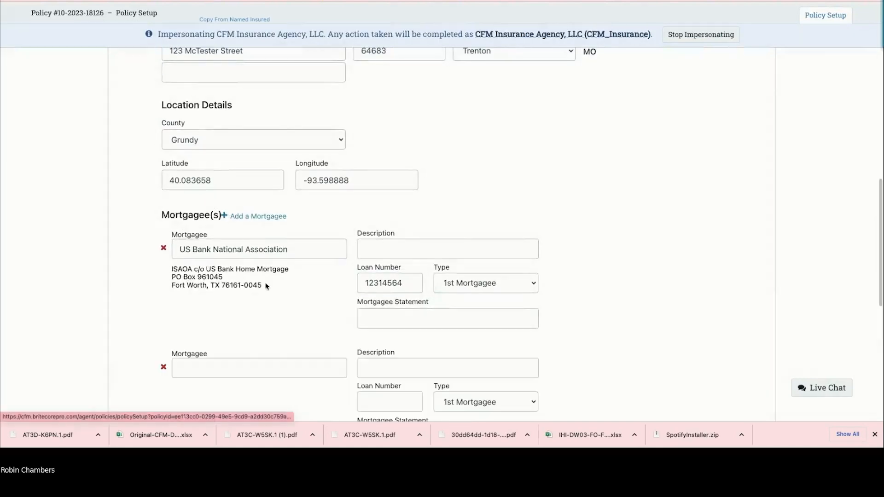
Step: Set the second payee to John Deere Financial with type Loss Payee
{"action": "scroll", "coordinate": [258, 255], "scroll_direction": "down", "scroll_amount": 4}
{"action": "left_click", "coordinate": [215, 178]}
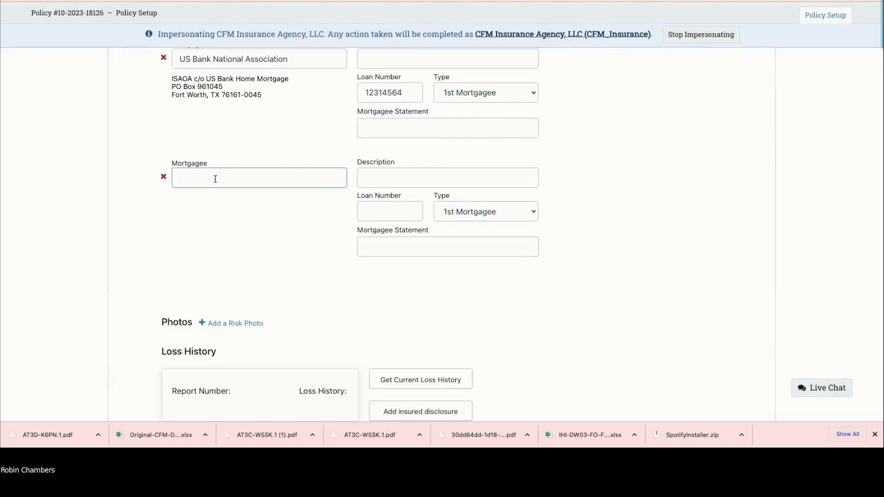
{"action": "type", "text": "John Deere"}
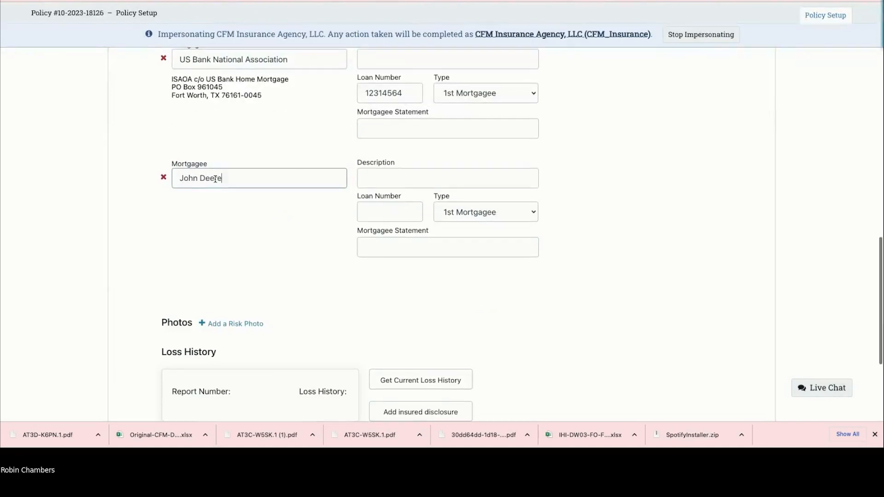
{"action": "scroll", "coordinate": [215, 178], "scroll_direction": "up", "scroll_amount": 1}
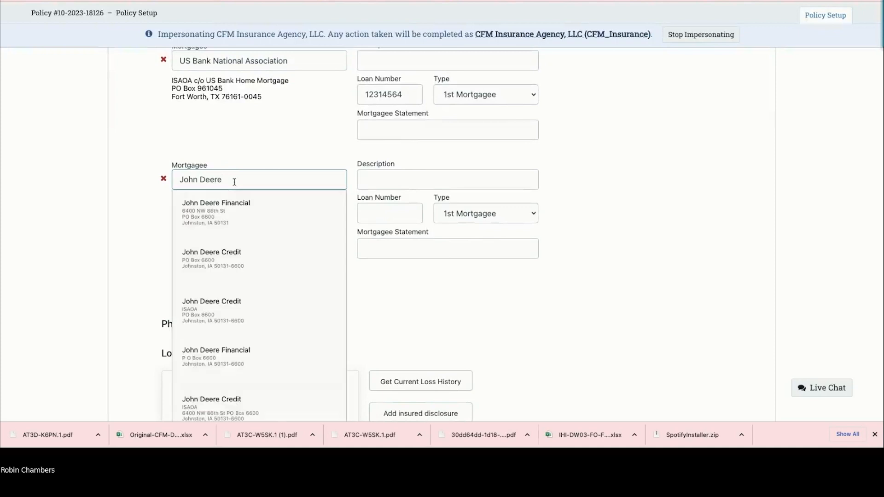
{"action": "left_click", "coordinate": [223, 213]}
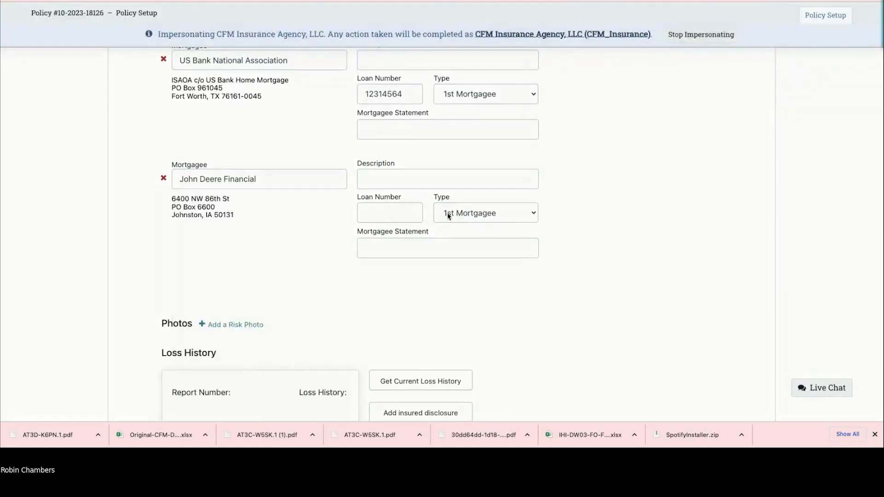
{"action": "left_click", "coordinate": [459, 214]}
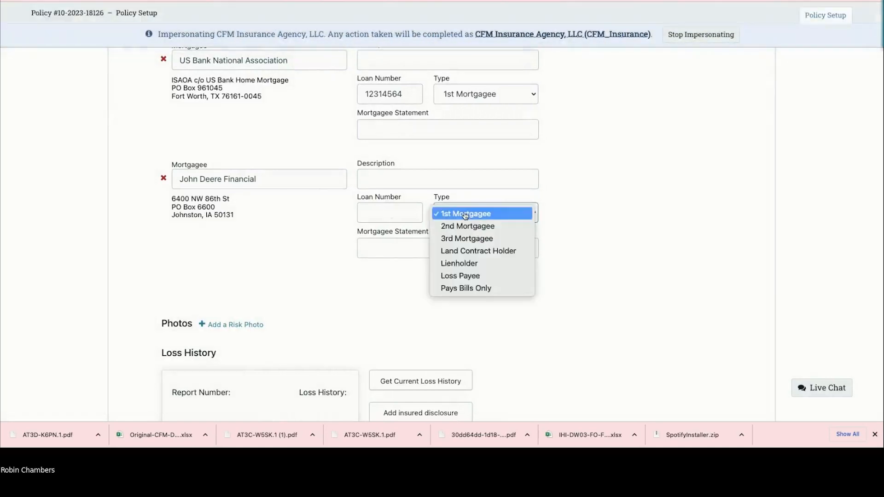
{"action": "left_click", "coordinate": [477, 277]}
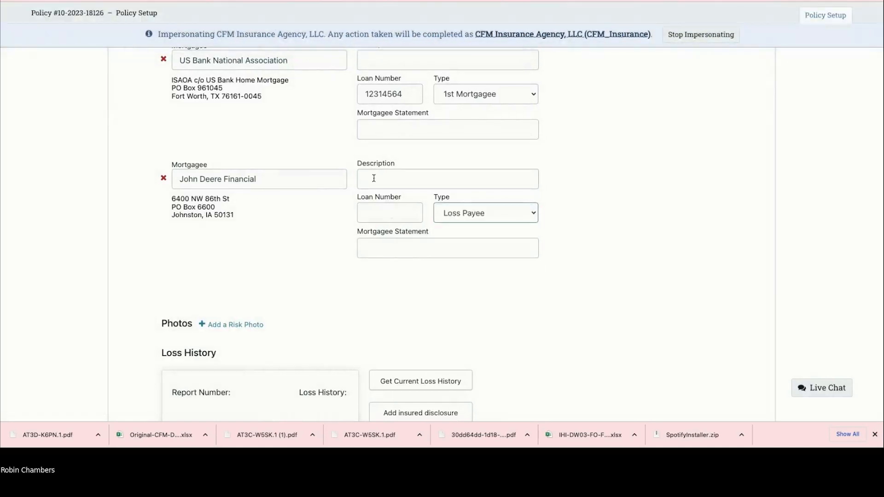
{"action": "left_click", "coordinate": [456, 215]}
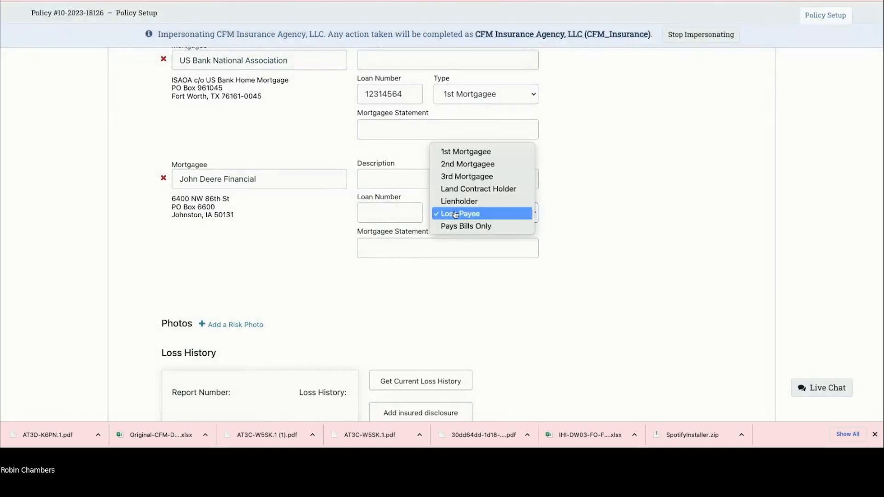
{"action": "left_click", "coordinate": [395, 183]}
Step: Give John Deere Financial the description '6040 jdklfjds'
{"action": "left_click", "coordinate": [385, 179]}
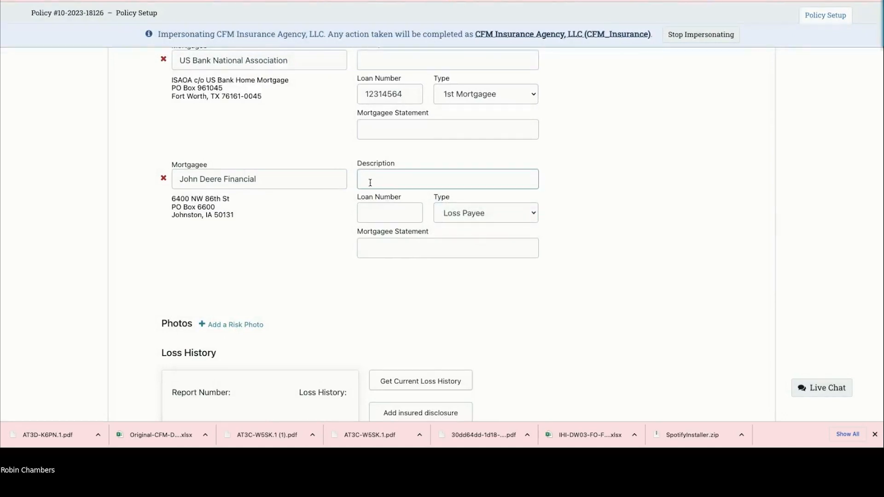
{"action": "type", "text": "6040 jdklfjds"}
{"action": "scroll", "coordinate": [438, 199], "scroll_direction": "up", "scroll_amount": 1}
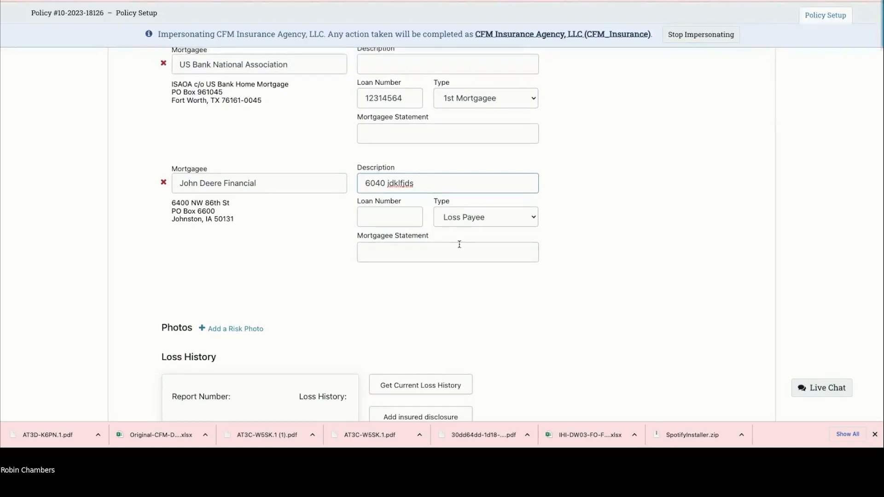
{"action": "scroll", "coordinate": [322, 262], "scroll_direction": "down", "scroll_amount": 1}
{"action": "scroll", "coordinate": [266, 268], "scroll_direction": "up", "scroll_amount": 2}
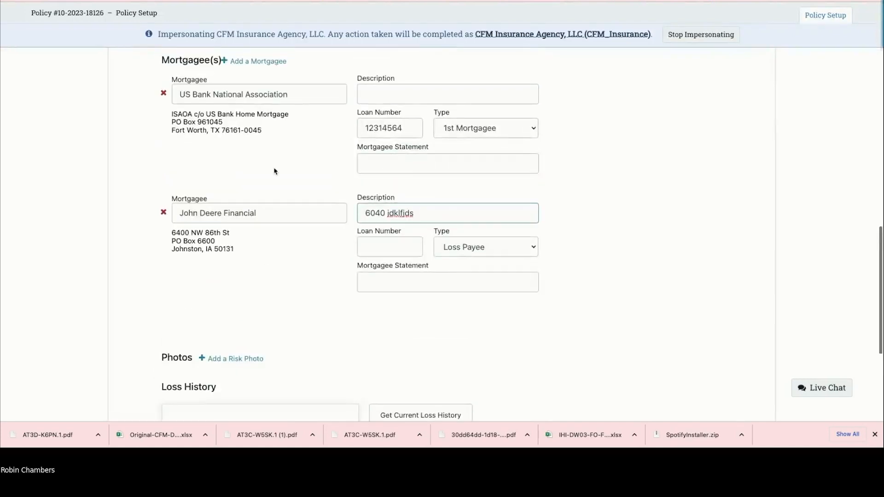
{"action": "scroll", "coordinate": [220, 303], "scroll_direction": "down", "scroll_amount": 1}
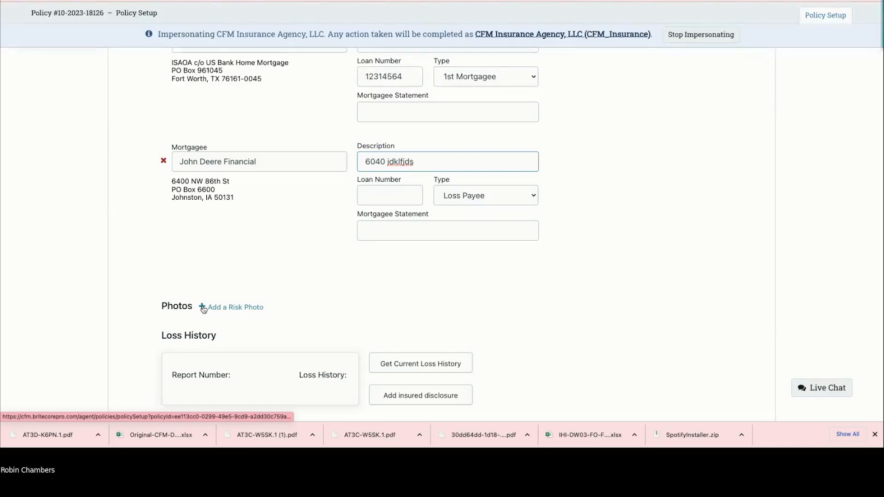
Step: Upload the Desktop screenshot 'Screen Shot 2023-08-02 at 7.52.47 AM.png' as a risk photo
{"action": "left_click", "coordinate": [203, 308]}
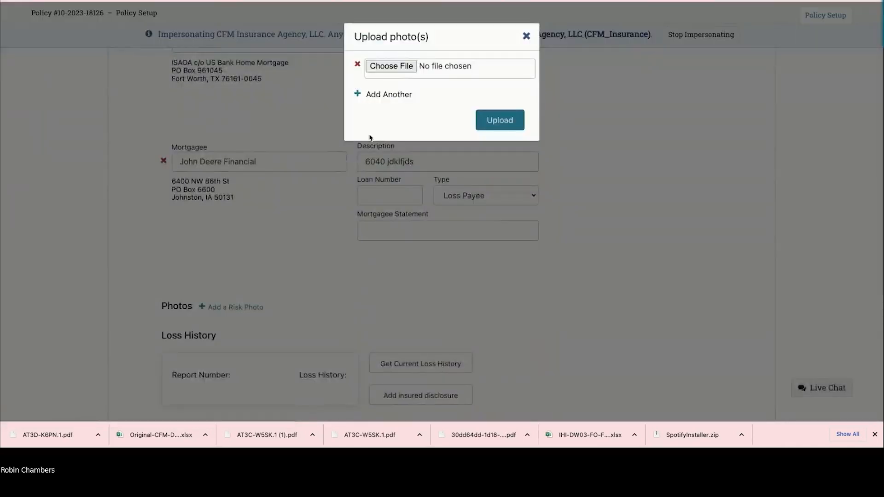
{"action": "left_click", "coordinate": [403, 76]}
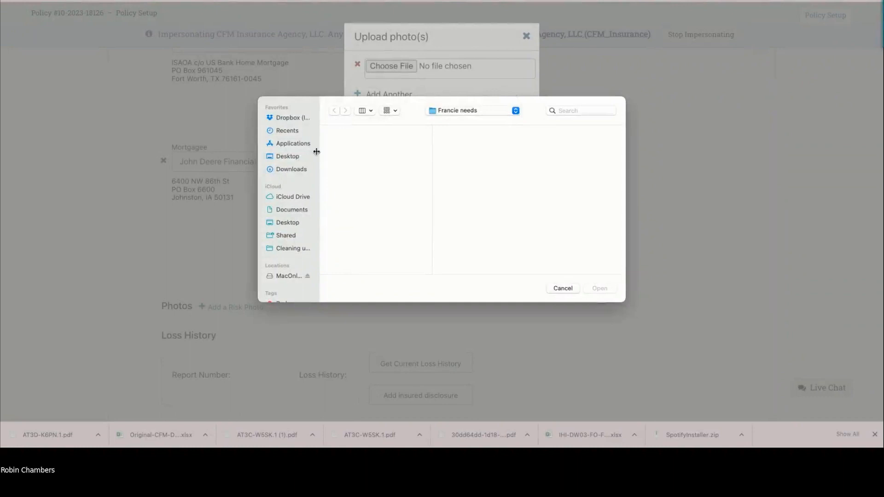
{"action": "left_click", "coordinate": [287, 157]}
{"action": "scroll", "coordinate": [350, 166], "scroll_direction": "down", "scroll_amount": 4}
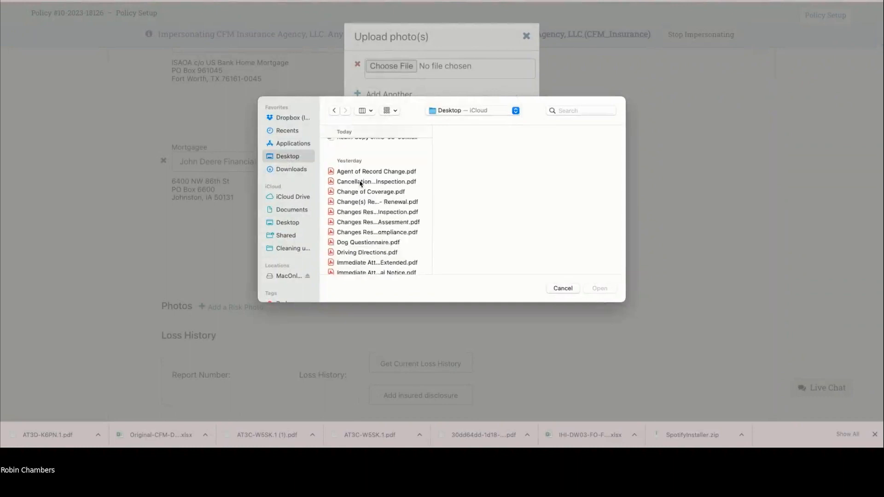
{"action": "scroll", "coordinate": [352, 159], "scroll_direction": "up", "scroll_amount": 5}
{"action": "scroll", "coordinate": [353, 157], "scroll_direction": "down", "scroll_amount": 2}
{"action": "scroll", "coordinate": [353, 157], "scroll_direction": "down", "scroll_amount": 10}
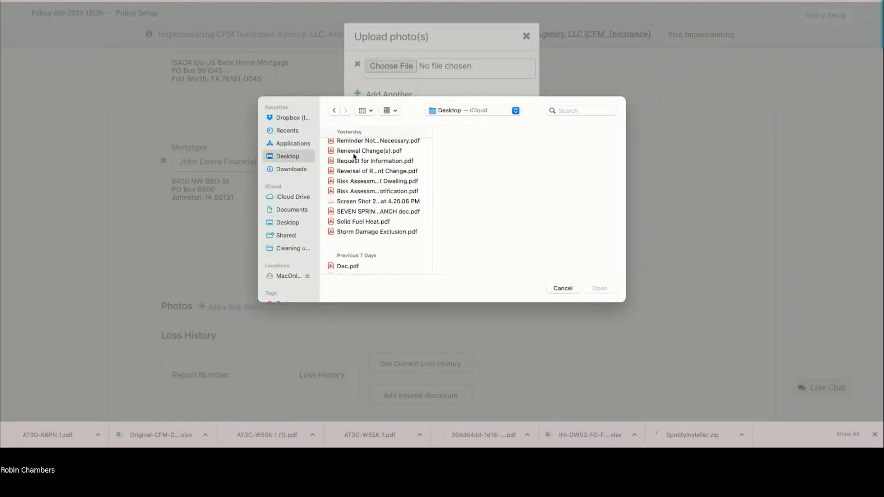
{"action": "left_click", "coordinate": [350, 188]}
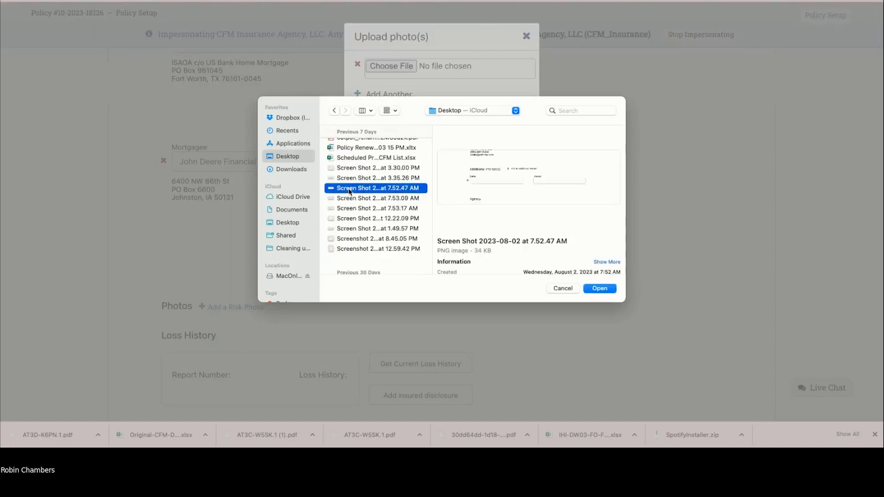
{"action": "double_click", "coordinate": [349, 190]}
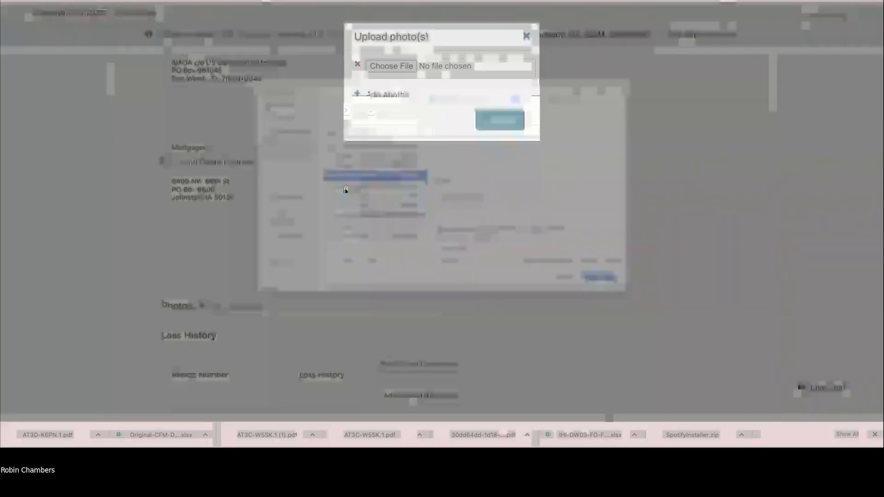
{"action": "left_click", "coordinate": [498, 127]}
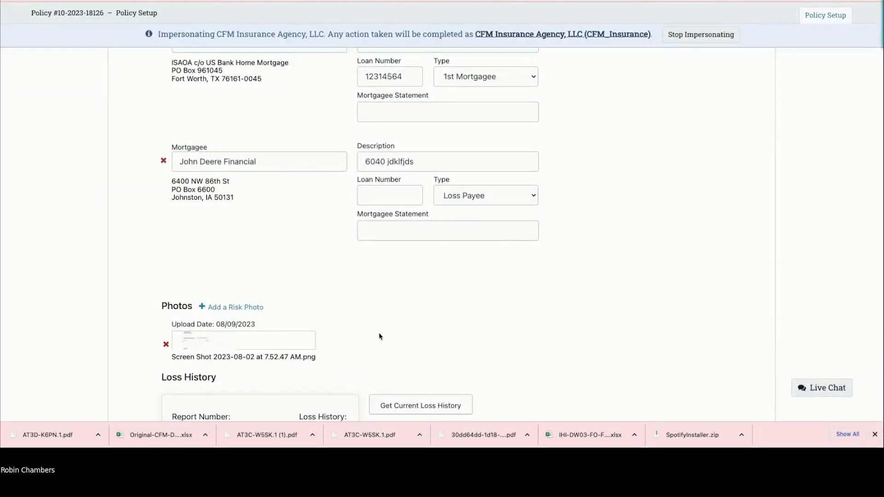
Step: Close the reopened upload dialog without uploading and start editing the photo's file name
{"action": "scroll", "coordinate": [269, 325], "scroll_direction": "down", "scroll_amount": 1}
{"action": "scroll", "coordinate": [270, 325], "scroll_direction": "down", "scroll_amount": 2}
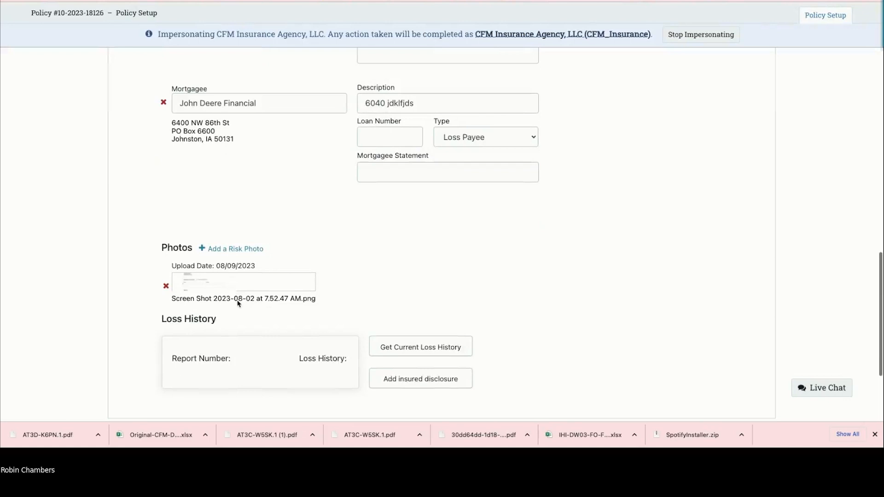
{"action": "left_click", "coordinate": [205, 250]}
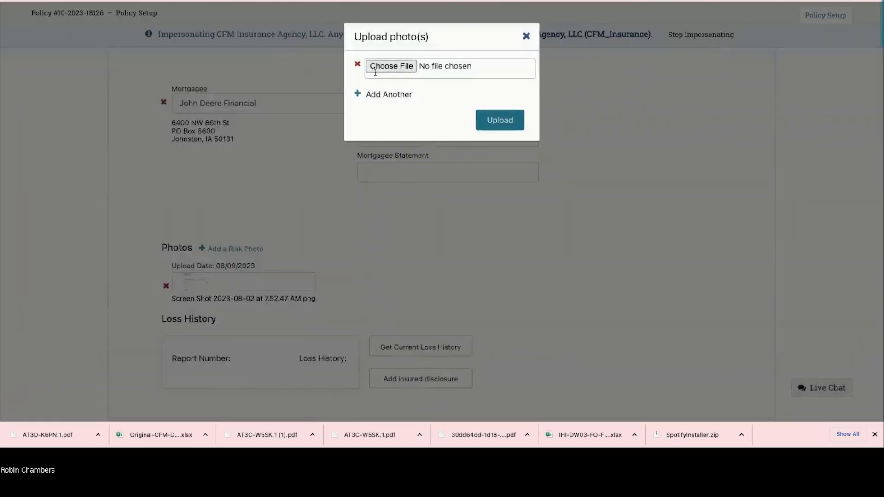
{"action": "left_click", "coordinate": [526, 36]}
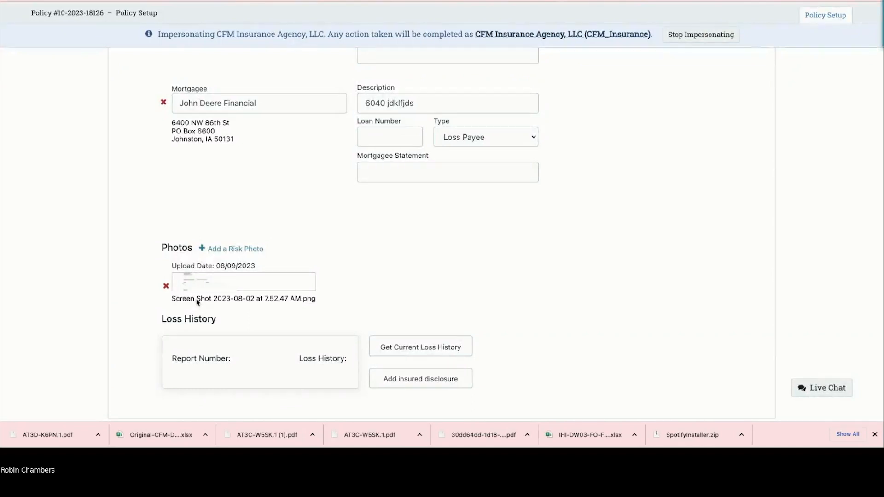
{"action": "scroll", "coordinate": [197, 302], "scroll_direction": "up", "scroll_amount": 1}
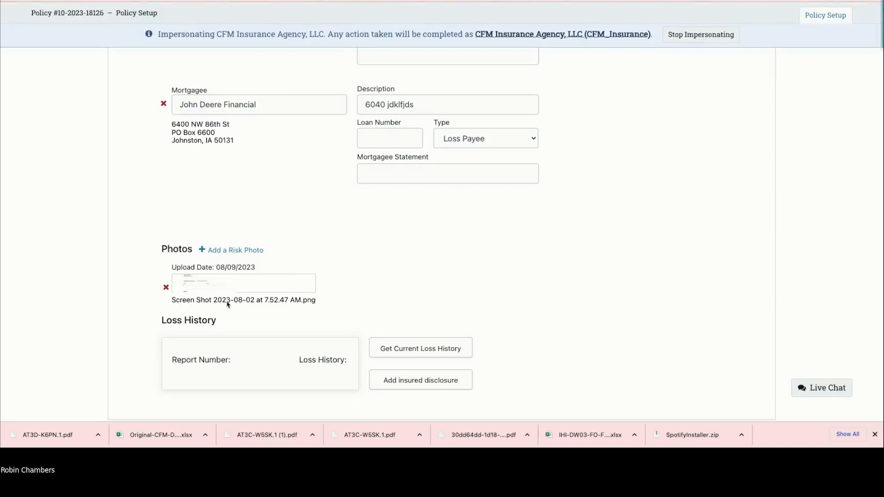
{"action": "left_click", "coordinate": [210, 300]}
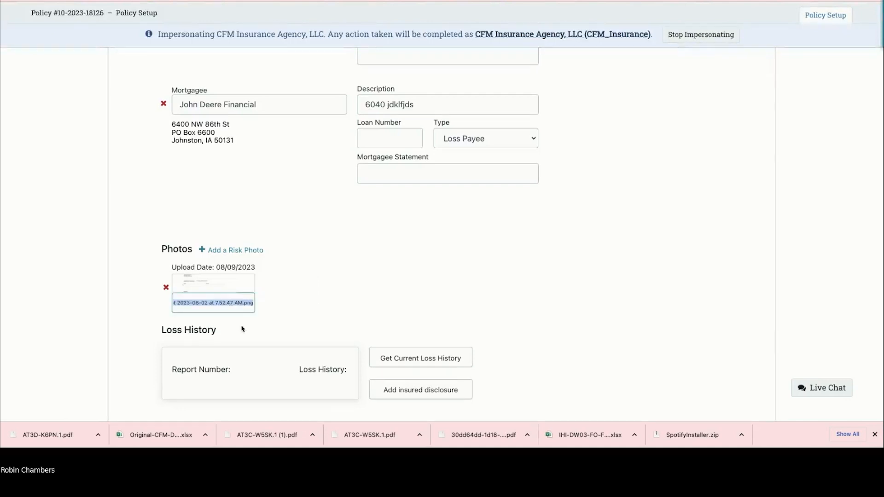
Step: Replace the photo's file name with the caption 'Red Barn 30 x 40' and confirm it
{"action": "type", "text": "Re"}
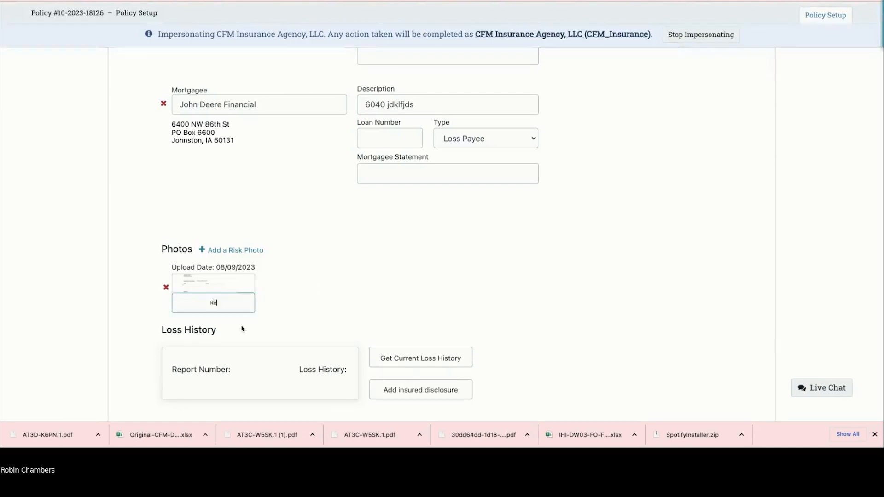
{"action": "type", "text": "d Barn 30 x 40"}
{"action": "left_click", "coordinate": [276, 318]}
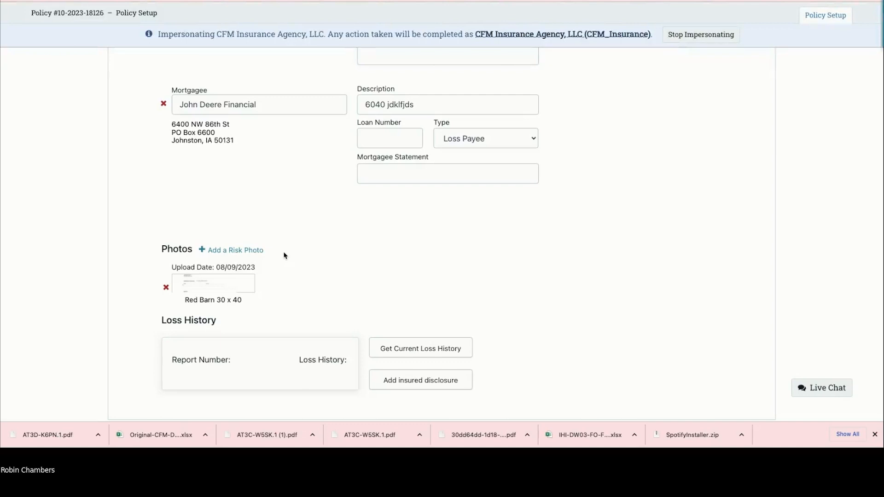
{"action": "scroll", "coordinate": [284, 256], "scroll_direction": "up", "scroll_amount": 3}
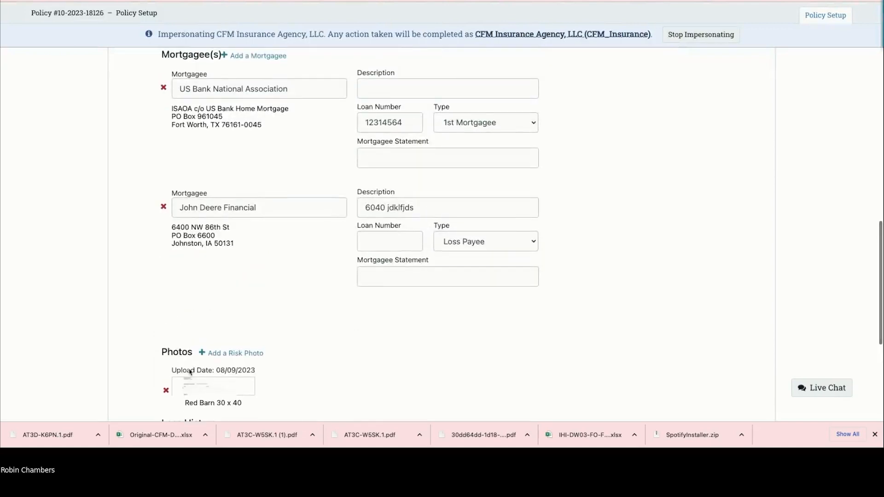
{"action": "left_click", "coordinate": [214, 408]}
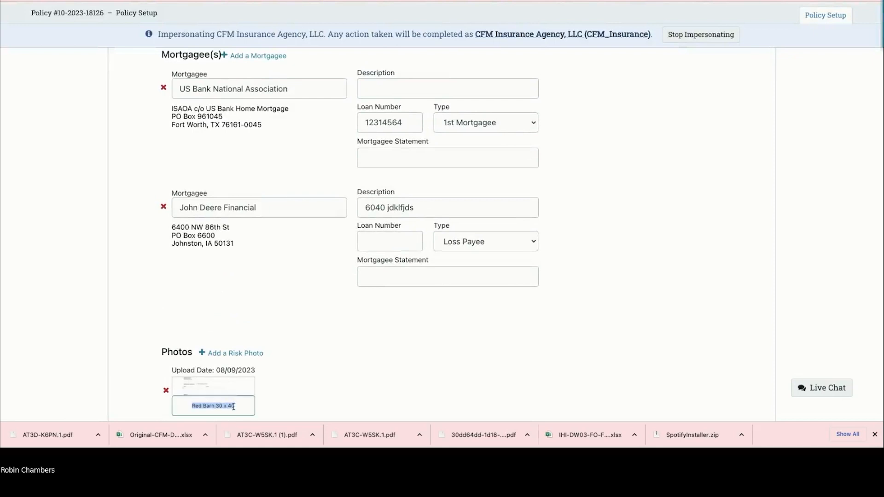
{"action": "left_click", "coordinate": [291, 389]}
{"action": "scroll", "coordinate": [292, 388], "scroll_direction": "down", "scroll_amount": 5}
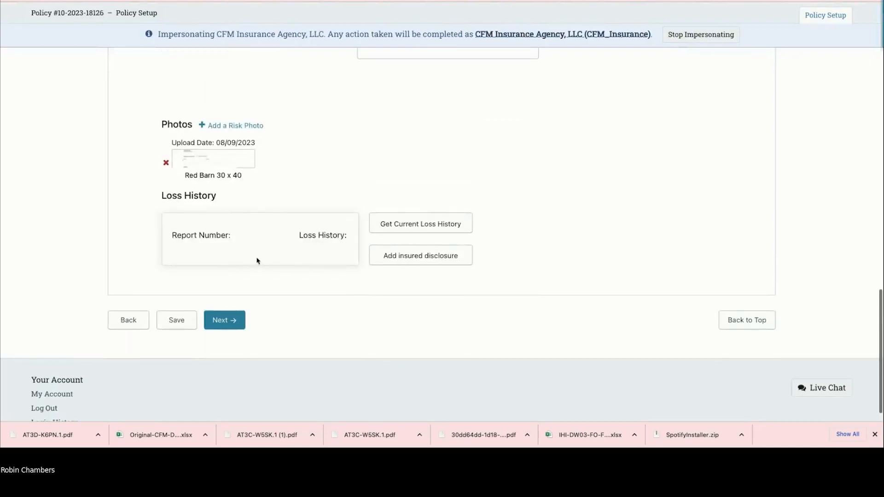
{"action": "left_click", "coordinate": [424, 226]}
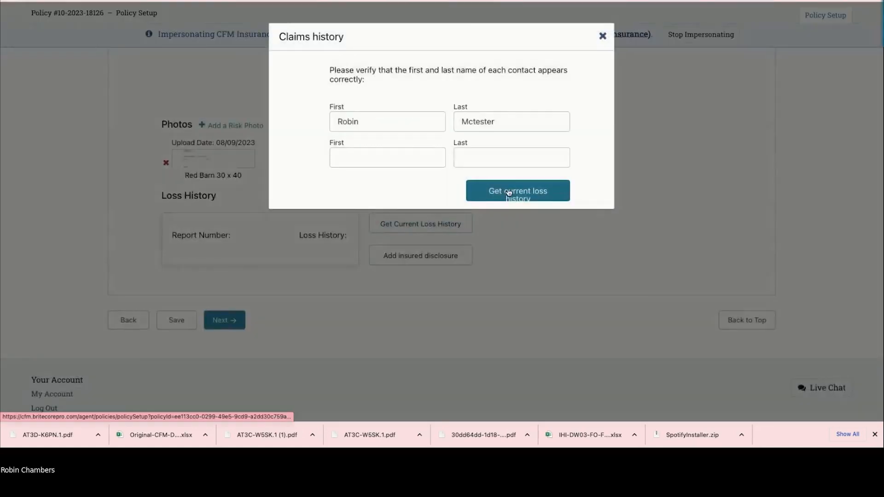
Step: Run the loss history lookup, dismiss the no-losses message, and continue to Rating
{"action": "left_click", "coordinate": [508, 193]}
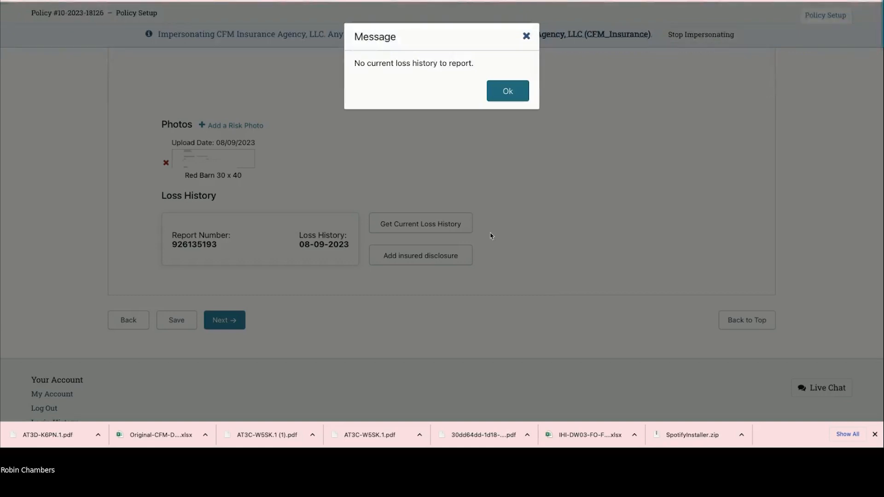
{"action": "left_click", "coordinate": [507, 92]}
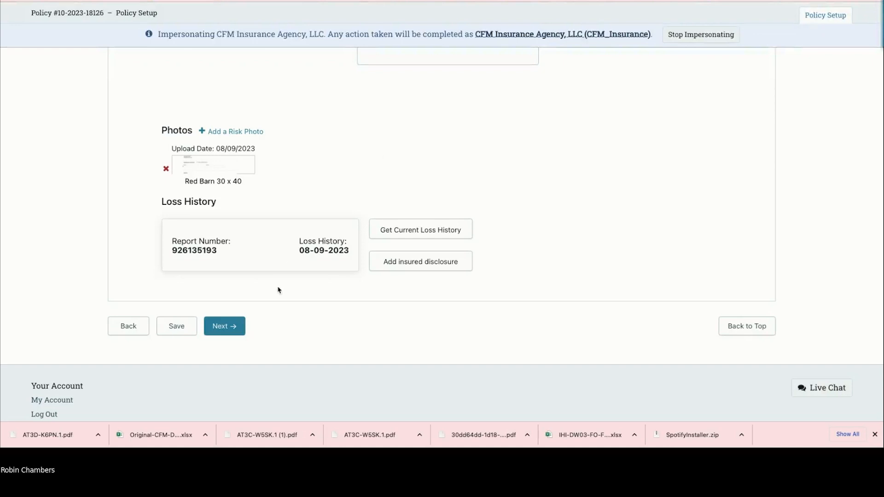
{"action": "left_click", "coordinate": [224, 328]}
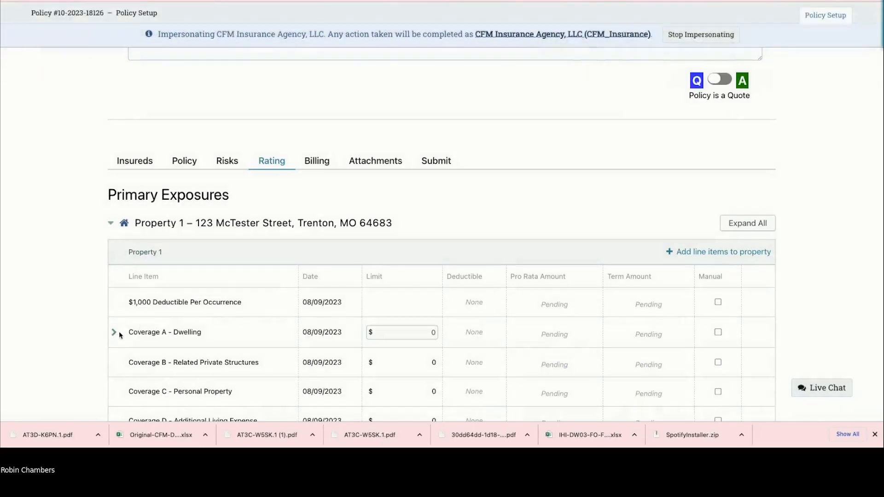
Step: Enter a 250000 limit for Coverage A – Dwelling
{"action": "left_click", "coordinate": [114, 333]}
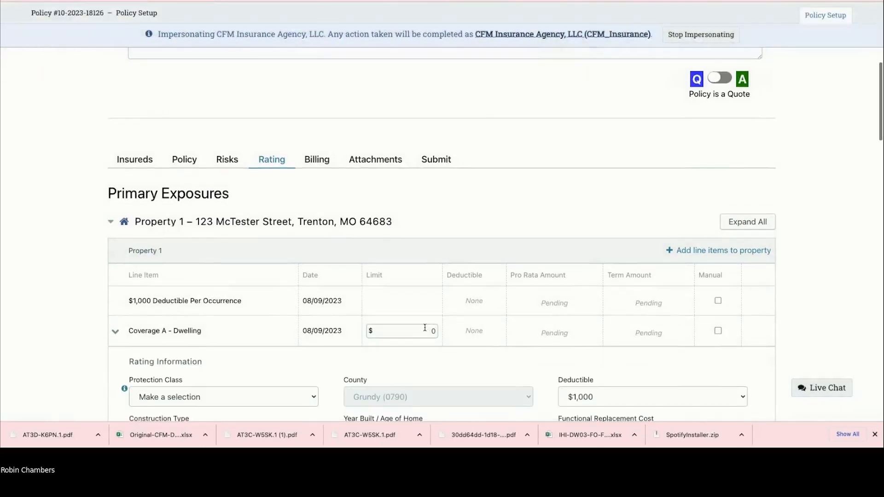
{"action": "scroll", "coordinate": [323, 313], "scroll_direction": "down", "scroll_amount": 1}
{"action": "left_click", "coordinate": [424, 274]}
{"action": "type", "text": "2500000"}
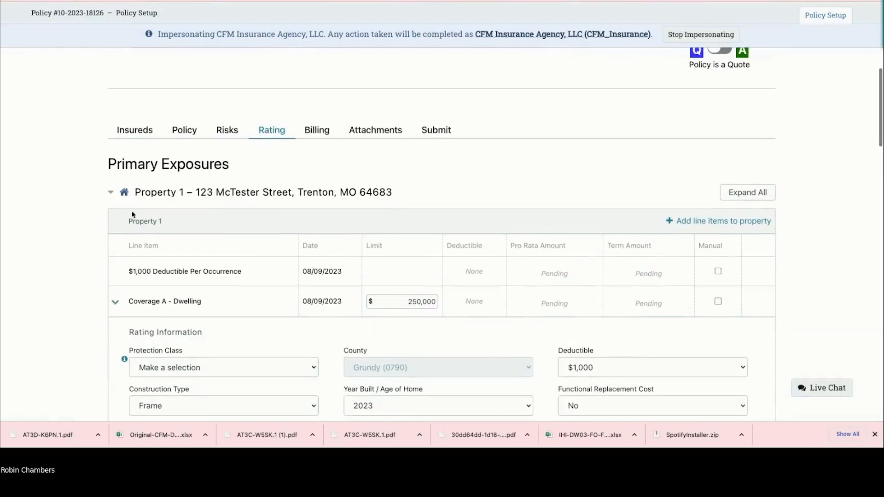
Step: Check the Protection Class choices unchanged and show its ISO guidance note
{"action": "scroll", "coordinate": [251, 244], "scroll_direction": "down", "scroll_amount": 2}
{"action": "left_click", "coordinate": [237, 248]}
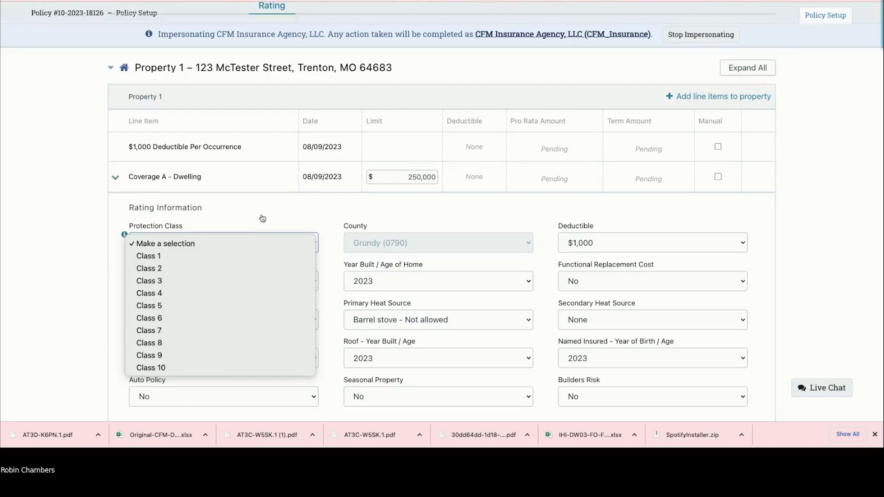
{"action": "left_click", "coordinate": [69, 270]}
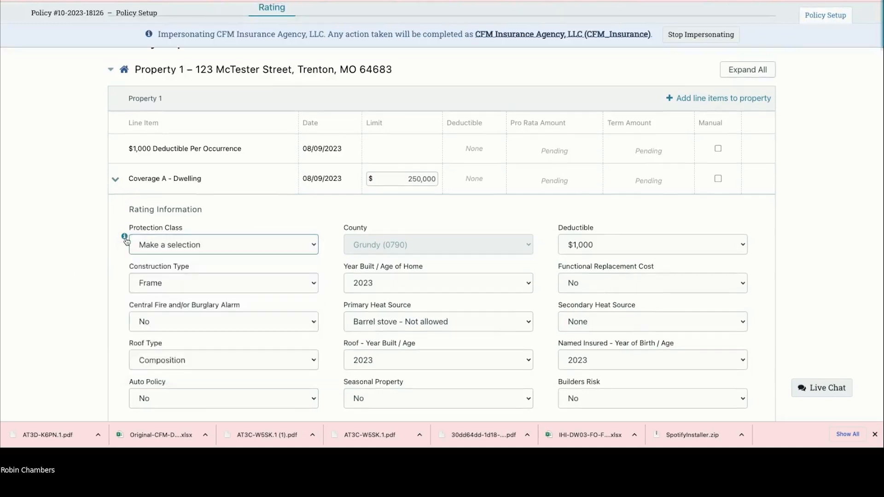
{"action": "left_click", "coordinate": [124, 235]}
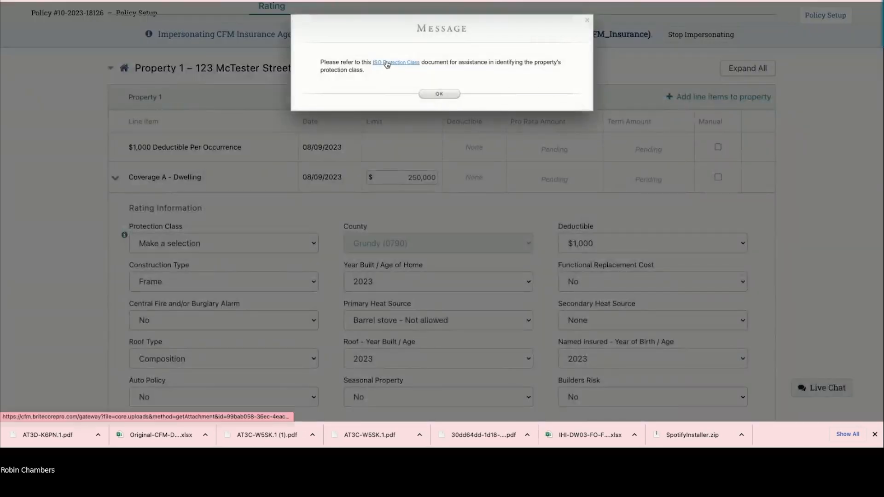
Step: Open the ISO Fire Protection Classification PDF from the Message dialog's link
{"action": "left_click", "coordinate": [386, 63]}
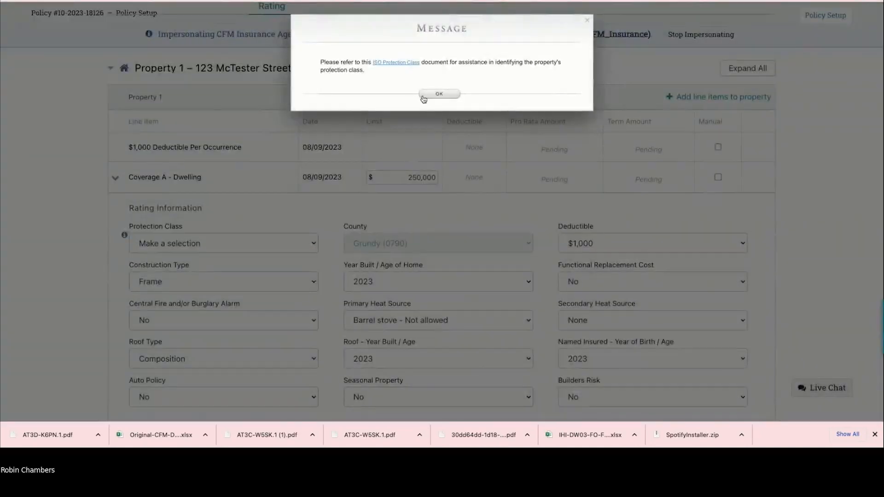
{"action": "left_click", "coordinate": [392, 63]}
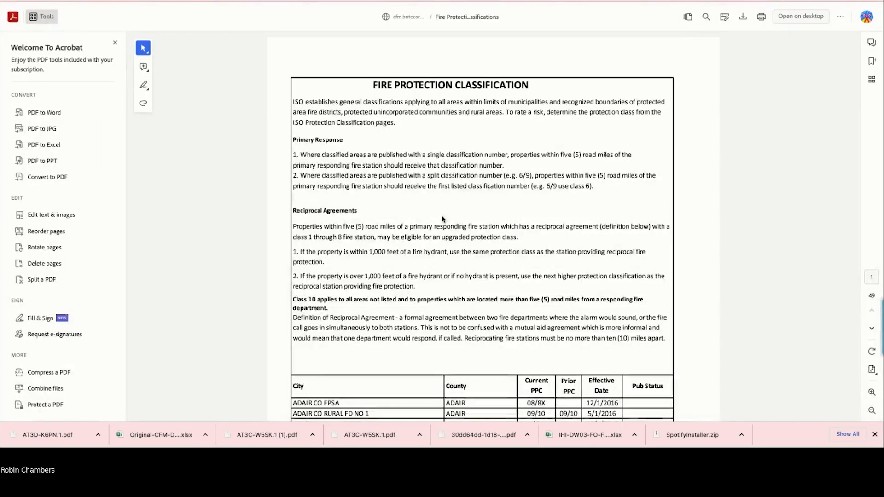
Step: Scroll through the protection class listings, then close the PDF to return to the Rating page
{"action": "scroll", "coordinate": [443, 219], "scroll_direction": "down", "scroll_amount": 10}
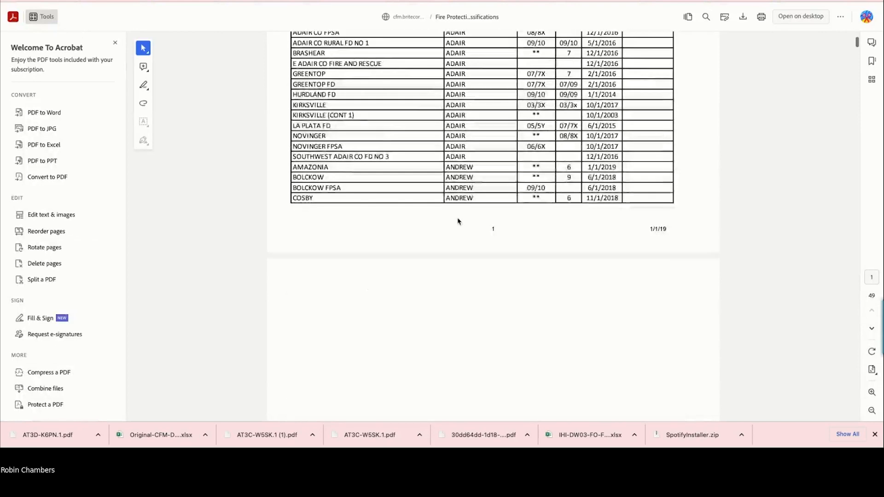
{"action": "scroll", "coordinate": [458, 220], "scroll_direction": "up", "scroll_amount": 1}
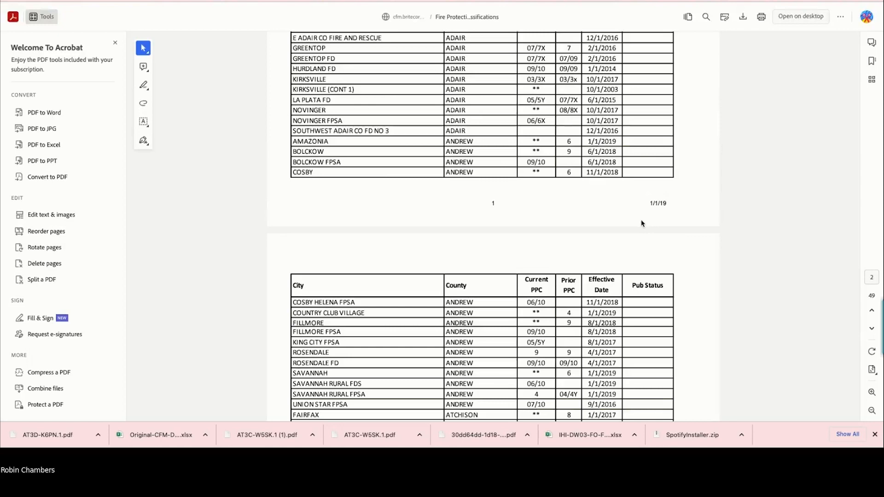
{"action": "scroll", "coordinate": [607, 224], "scroll_direction": "down", "scroll_amount": 4}
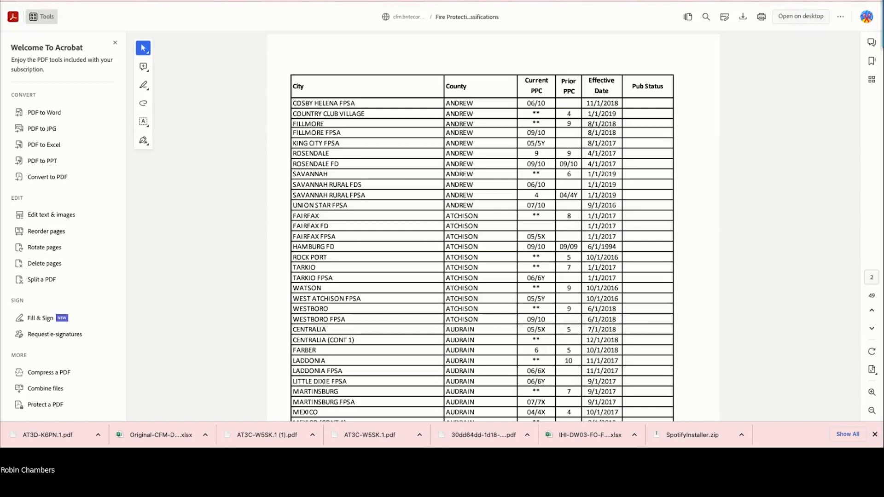
{"action": "key", "text": "ctrl+w"}
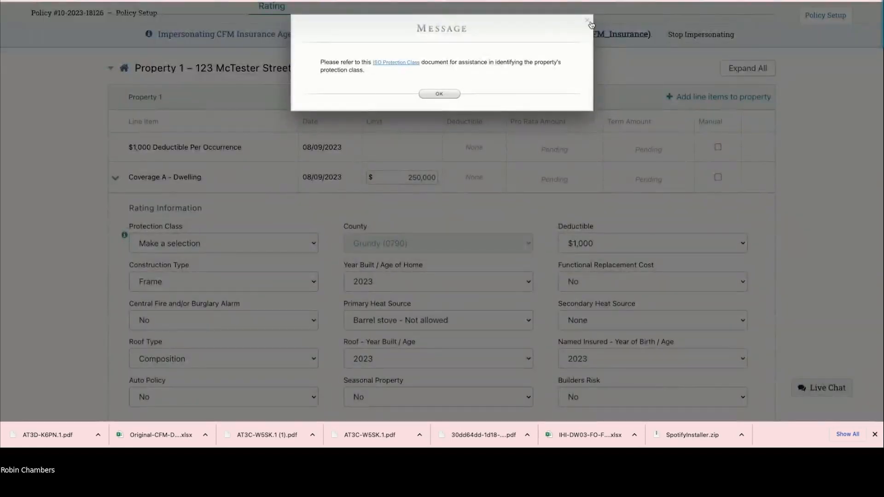
Step: Set the protection class to Class 9 and the deductible to $1,500
{"action": "left_click", "coordinate": [588, 23]}
{"action": "left_click", "coordinate": [223, 243]}
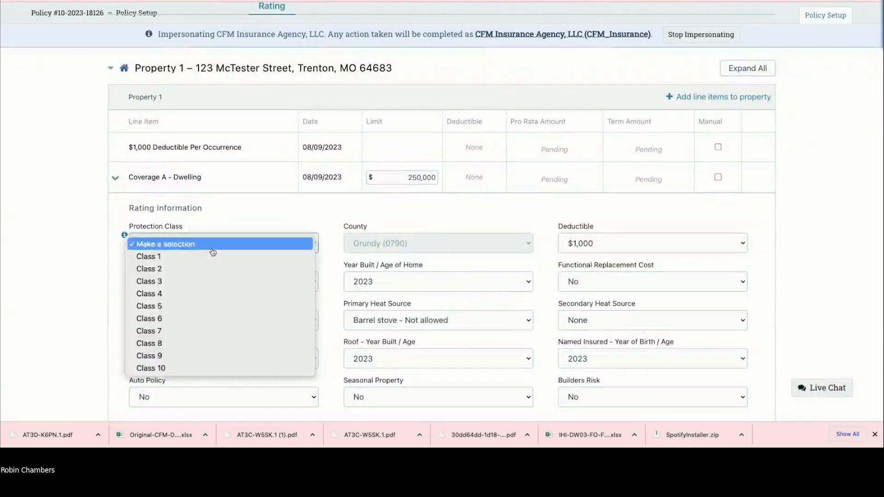
{"action": "left_click", "coordinate": [205, 355]}
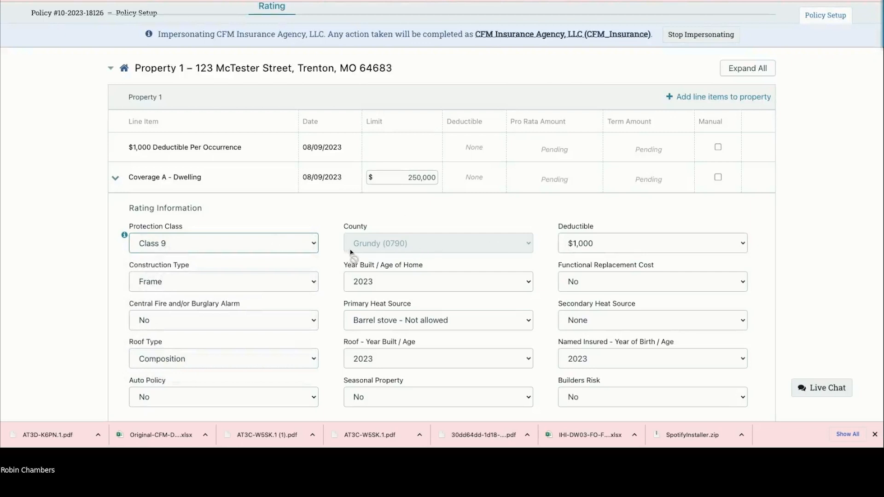
{"action": "left_click", "coordinate": [636, 244]}
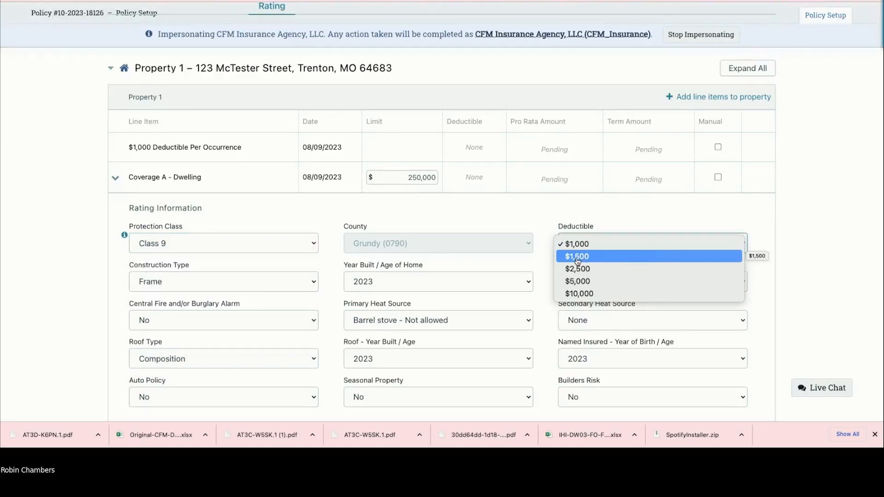
{"action": "key", "text": "Escape"}
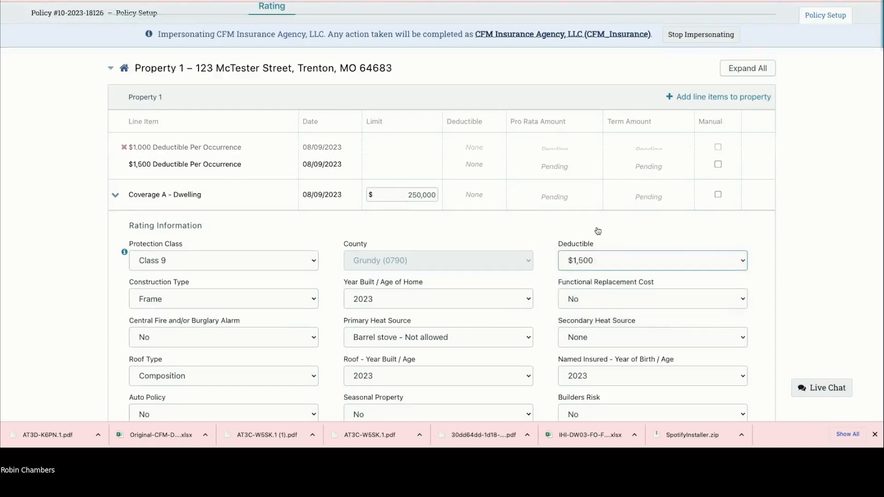
{"action": "key", "text": "Down"}
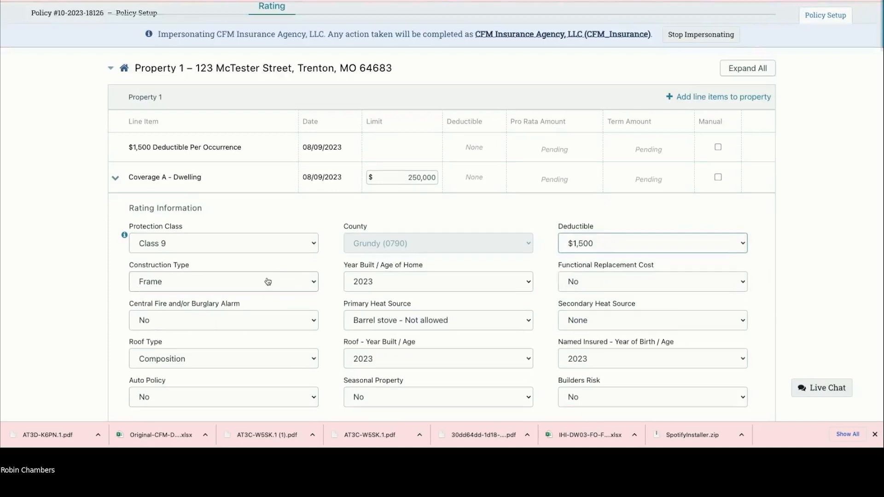
Step: Set year built to 2009, keep functional replacement cost at No, and use forced air furnace heat
{"action": "left_click", "coordinate": [425, 284]}
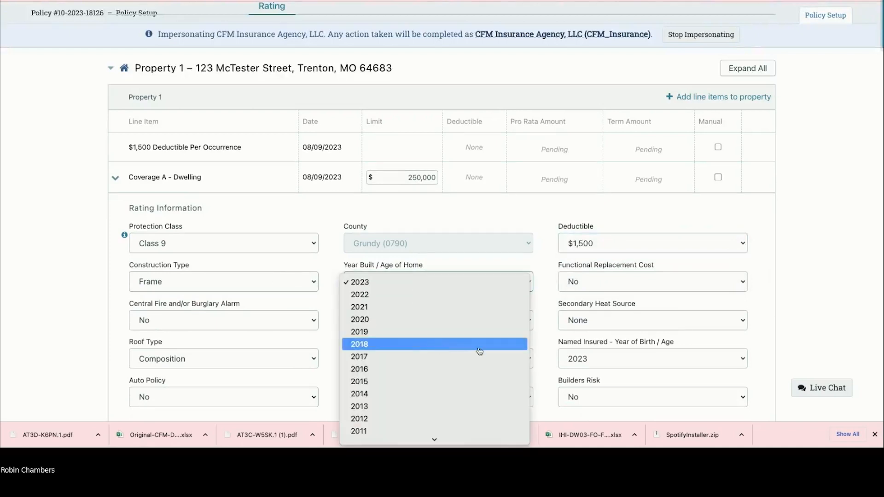
{"action": "scroll", "coordinate": [449, 410], "scroll_direction": "down", "scroll_amount": 3}
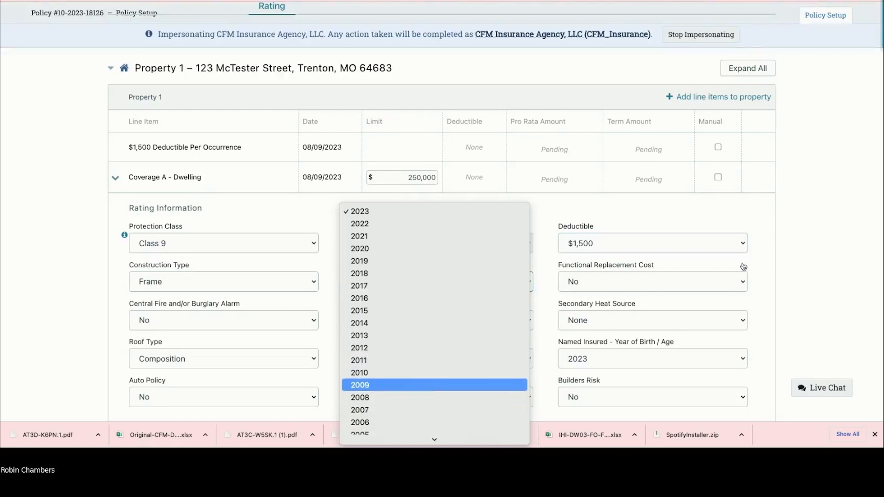
{"action": "left_click", "coordinate": [422, 390]}
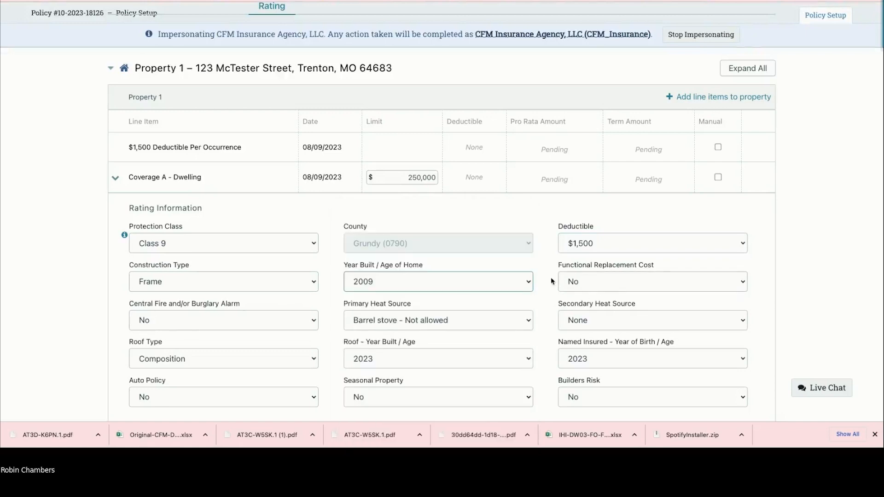
{"action": "left_click", "coordinate": [606, 286]}
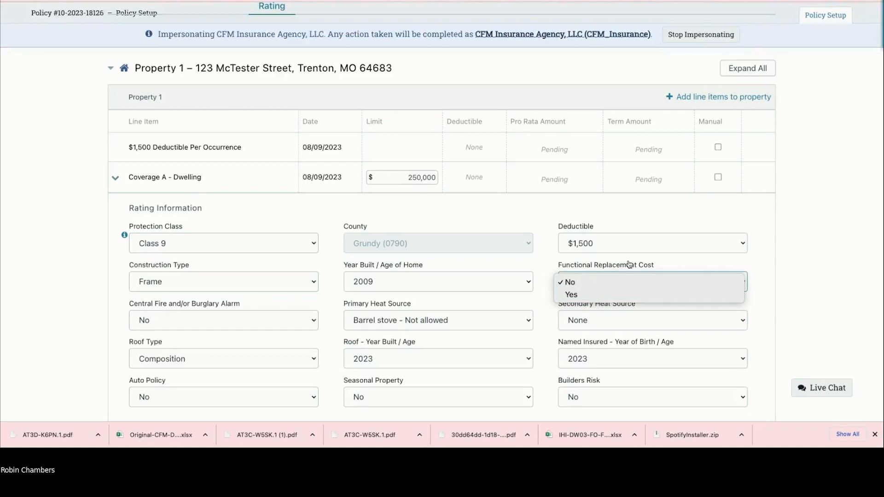
{"action": "left_click", "coordinate": [629, 264]}
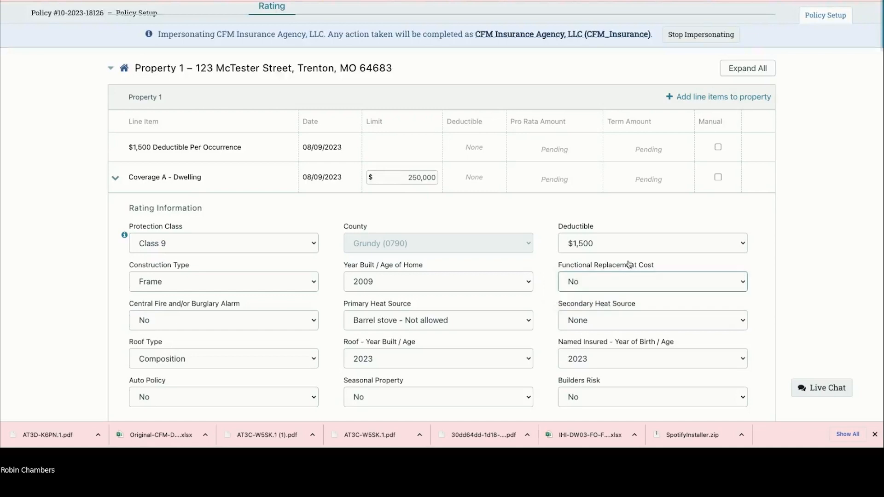
{"action": "left_click", "coordinate": [359, 320]}
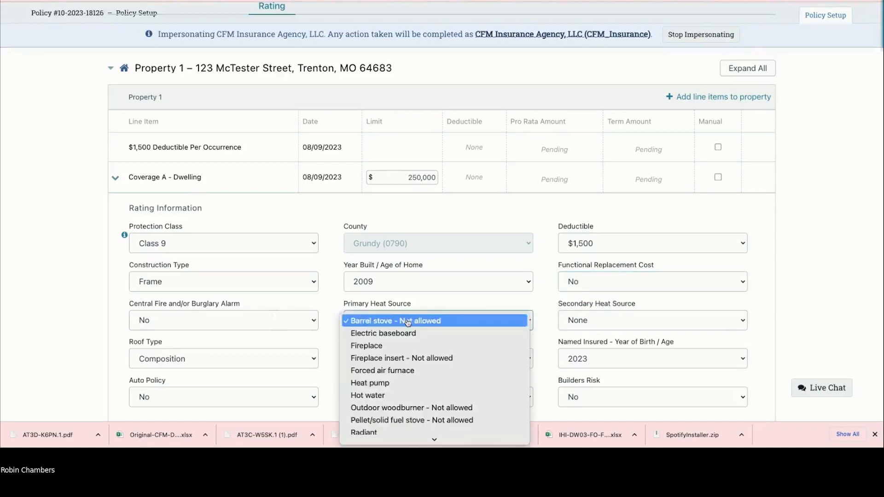
{"action": "left_click", "coordinate": [413, 372]}
Step: Set the roof type to Metal with a roof year built of 2020
{"action": "scroll", "coordinate": [277, 330], "scroll_direction": "down", "scroll_amount": 1}
{"action": "left_click", "coordinate": [270, 330]}
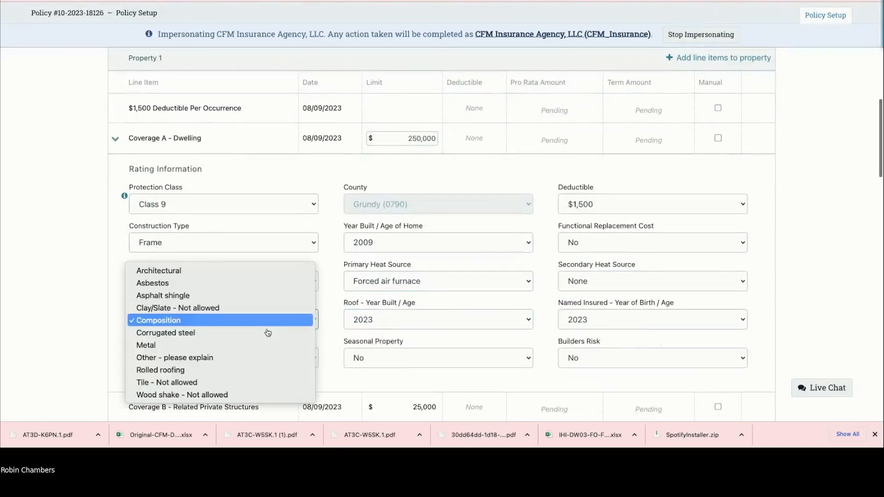
{"action": "left_click", "coordinate": [244, 346]}
{"action": "left_click", "coordinate": [374, 324]}
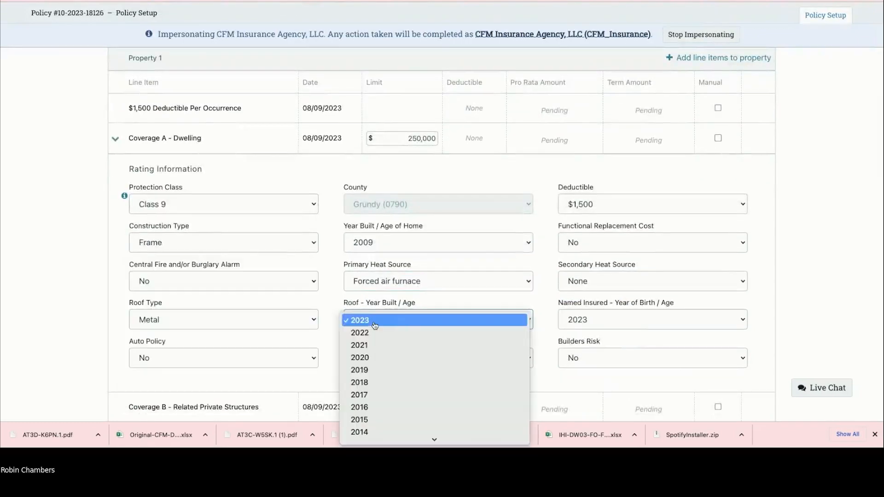
{"action": "left_click", "coordinate": [370, 358]}
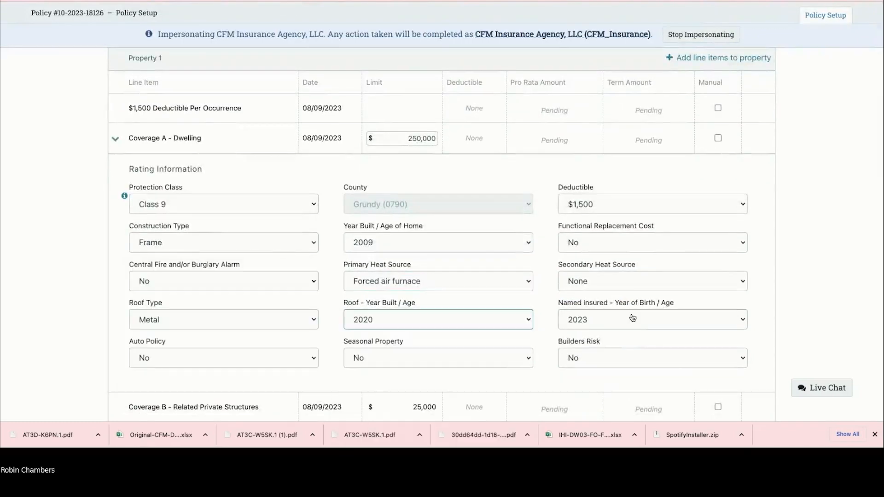
{"action": "left_click", "coordinate": [632, 318]}
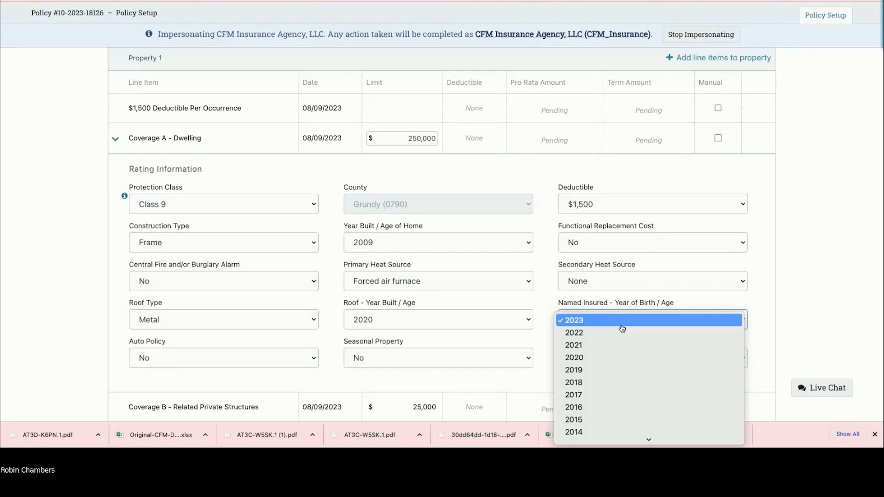
Step: Set the named insured's birth year to 2000 and record an auto policy as Yes
{"action": "scroll", "coordinate": [618, 381], "scroll_direction": "down", "scroll_amount": 5}
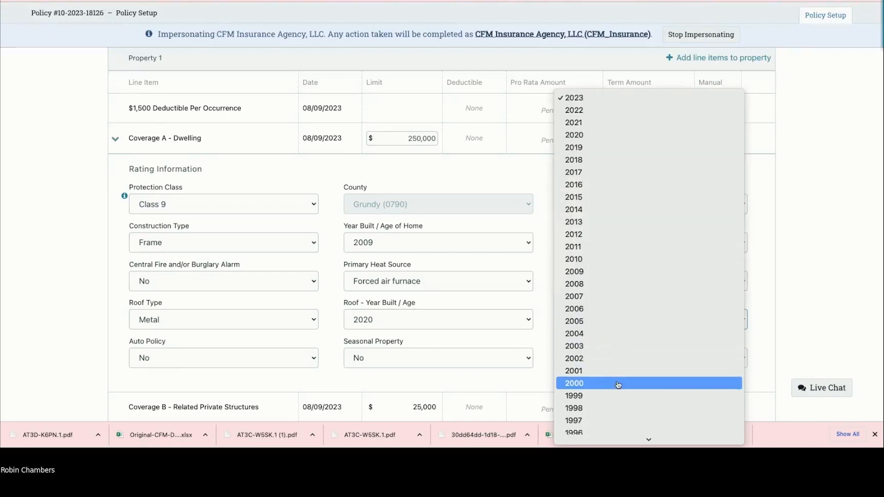
{"action": "left_click", "coordinate": [614, 388]}
{"action": "scroll", "coordinate": [290, 351], "scroll_direction": "down", "scroll_amount": 1}
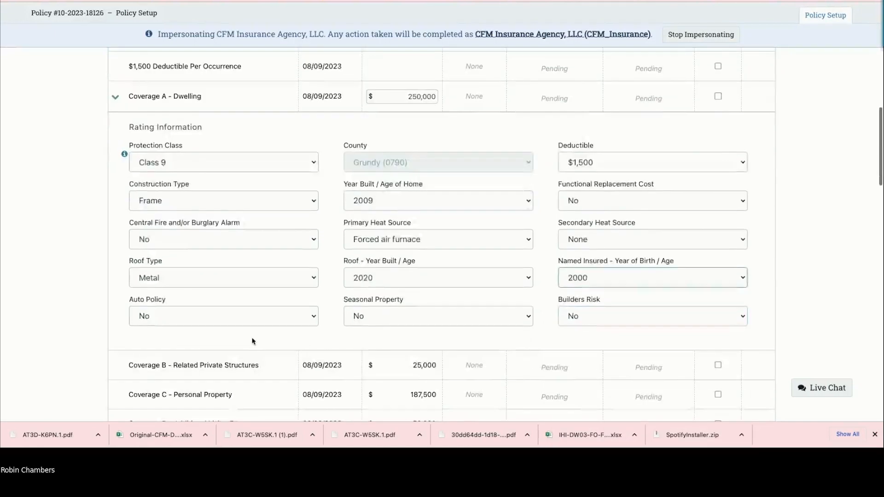
{"action": "left_click", "coordinate": [243, 318]}
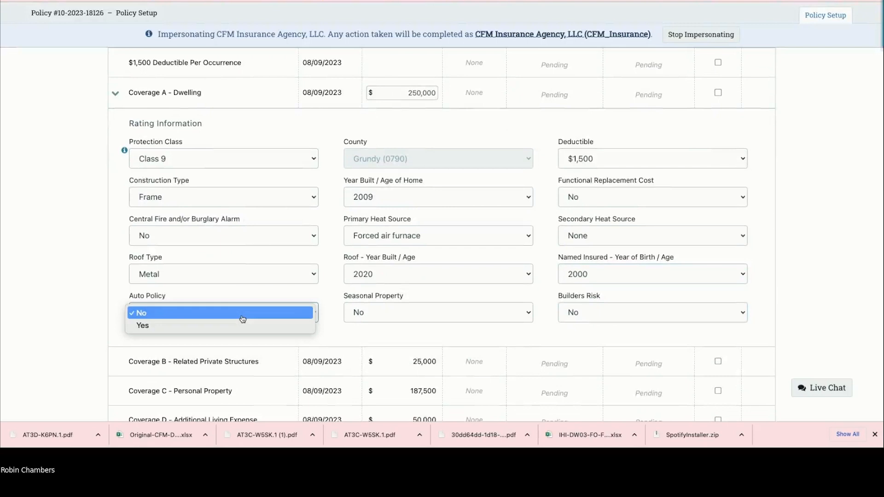
{"action": "left_click", "coordinate": [221, 326]}
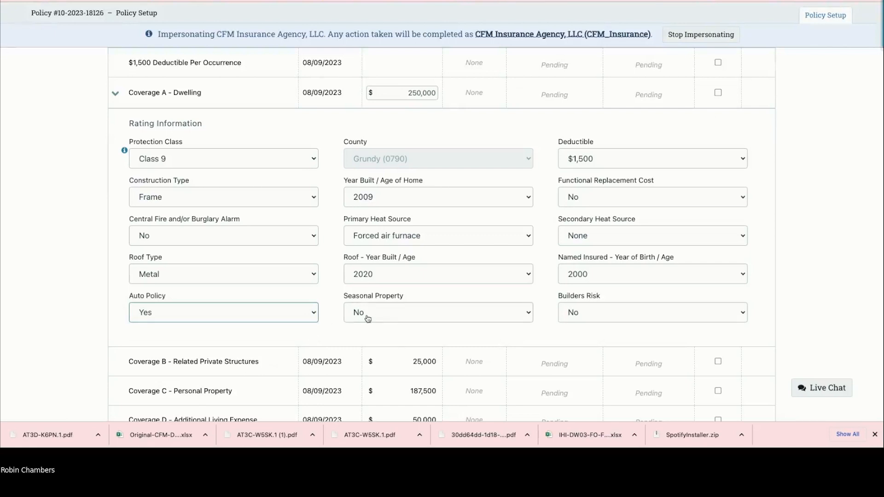
Step: Keep seasonal property and builders risk both at No
{"action": "scroll", "coordinate": [375, 322], "scroll_direction": "up", "scroll_amount": 1}
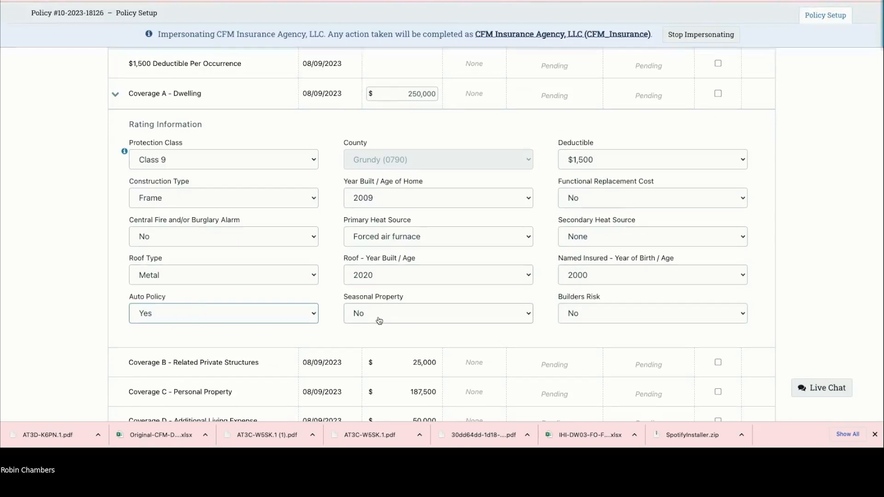
{"action": "left_click", "coordinate": [378, 320]}
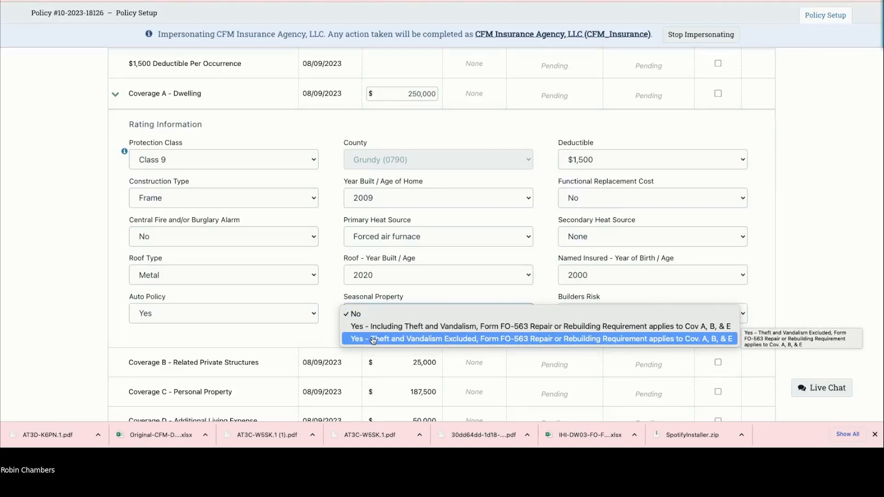
{"action": "left_click", "coordinate": [391, 294]}
{"action": "left_click_drag", "start_coordinate": [390, 295], "coordinate": [512, 291]}
{"action": "left_click", "coordinate": [571, 316]}
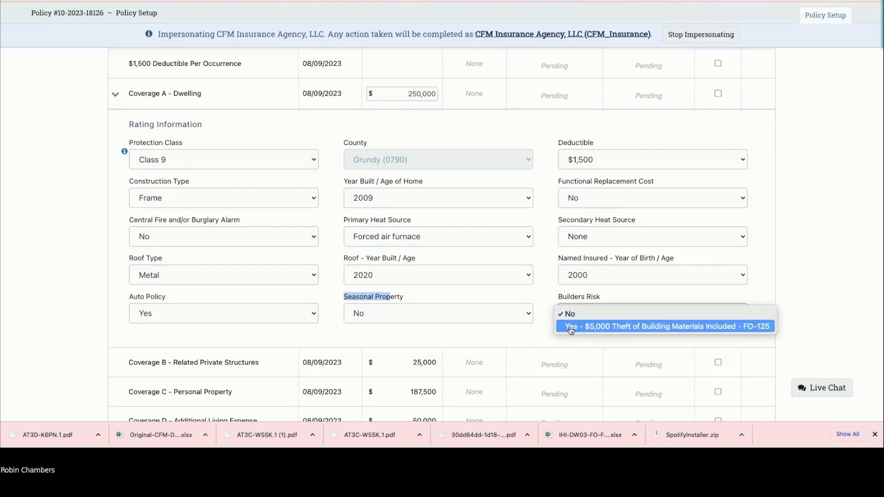
{"action": "left_click", "coordinate": [578, 294]}
{"action": "scroll", "coordinate": [286, 309], "scroll_direction": "down", "scroll_amount": 4}
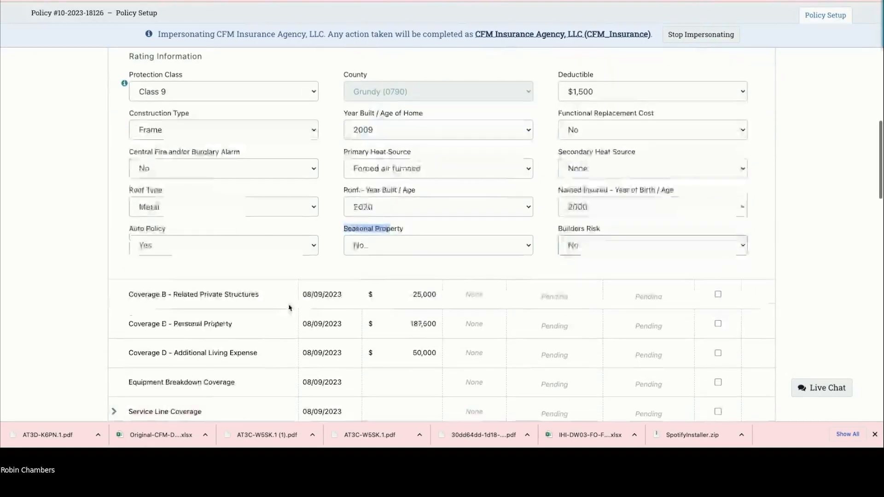
{"action": "scroll", "coordinate": [265, 303], "scroll_direction": "up", "scroll_amount": 4}
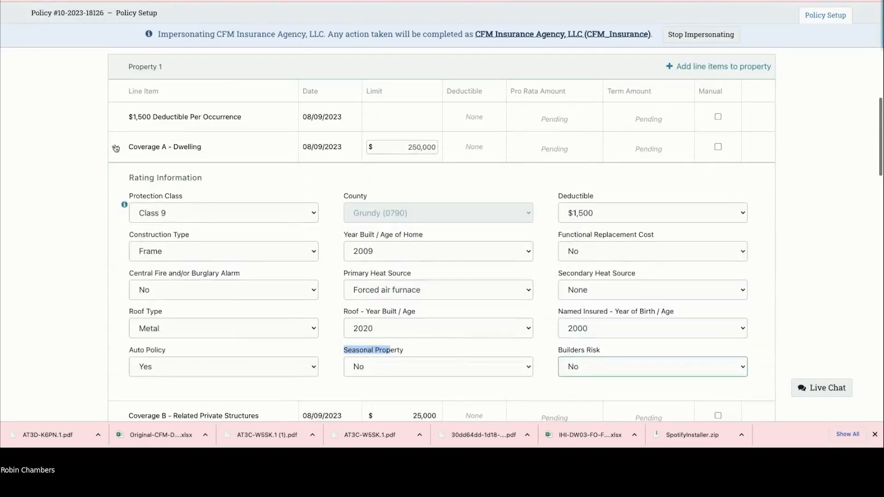
Step: Collapse the dwelling details and set Wood/Solid Fuel Heat Surcharge units to 0
{"action": "left_click", "coordinate": [115, 145]}
{"action": "scroll", "coordinate": [145, 171], "scroll_direction": "down", "scroll_amount": 1}
{"action": "scroll", "coordinate": [137, 218], "scroll_direction": "down", "scroll_amount": 3}
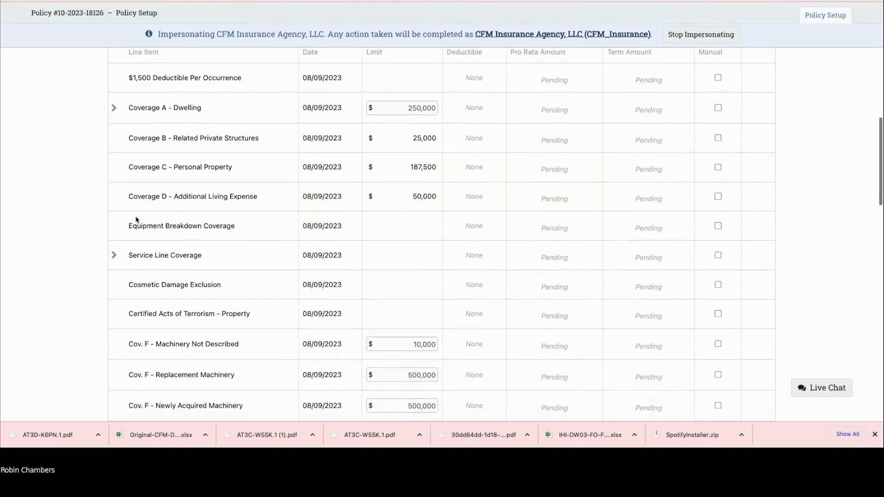
{"action": "scroll", "coordinate": [137, 217], "scroll_direction": "down", "scroll_amount": 1}
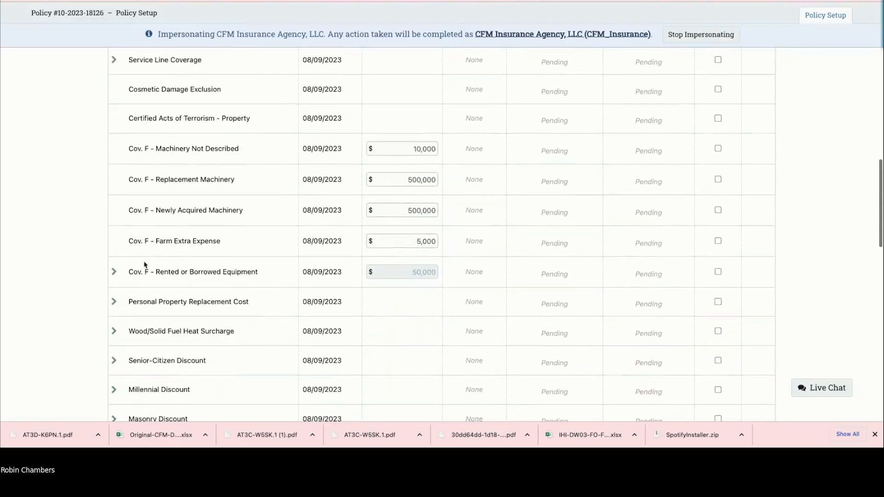
{"action": "left_click", "coordinate": [113, 332]}
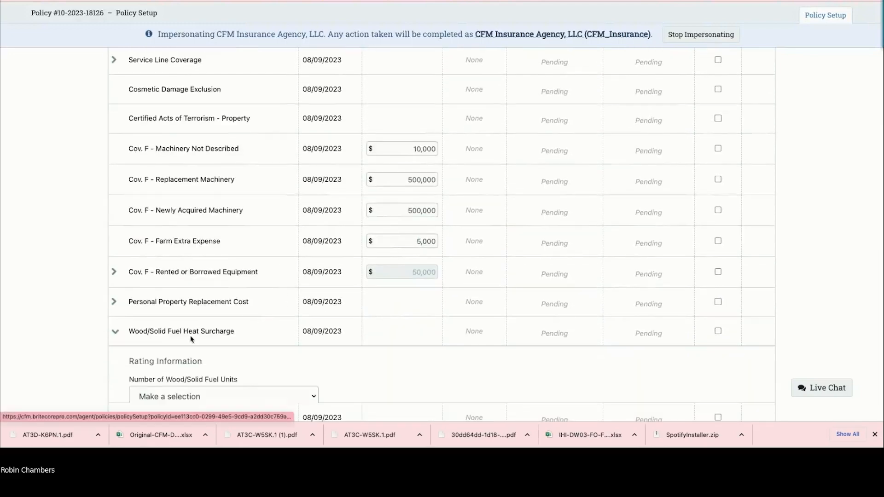
{"action": "scroll", "coordinate": [193, 345], "scroll_direction": "down", "scroll_amount": 1}
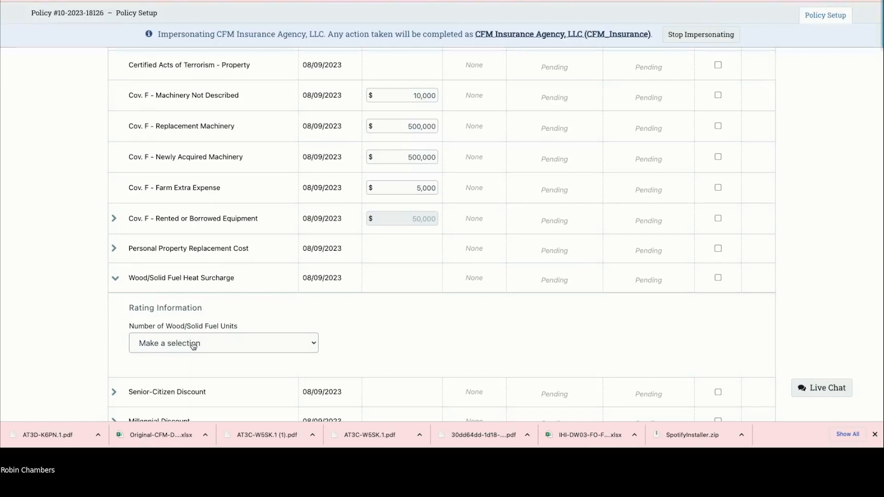
{"action": "left_click", "coordinate": [193, 346]}
{"action": "left_click", "coordinate": [191, 348]}
Step: Set insurance score to Level 1 and non-weather claims to 0, then rate and save
{"action": "scroll", "coordinate": [190, 347], "scroll_direction": "down", "scroll_amount": 6}
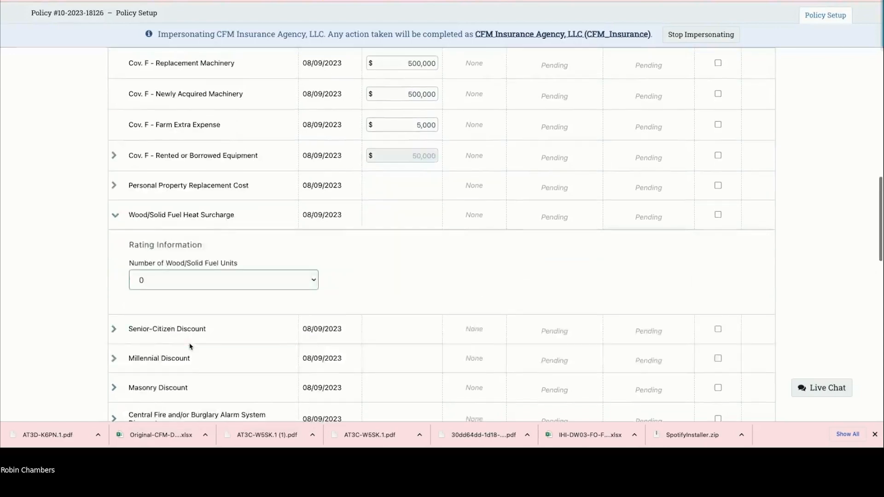
{"action": "scroll", "coordinate": [191, 346], "scroll_direction": "down", "scroll_amount": 1}
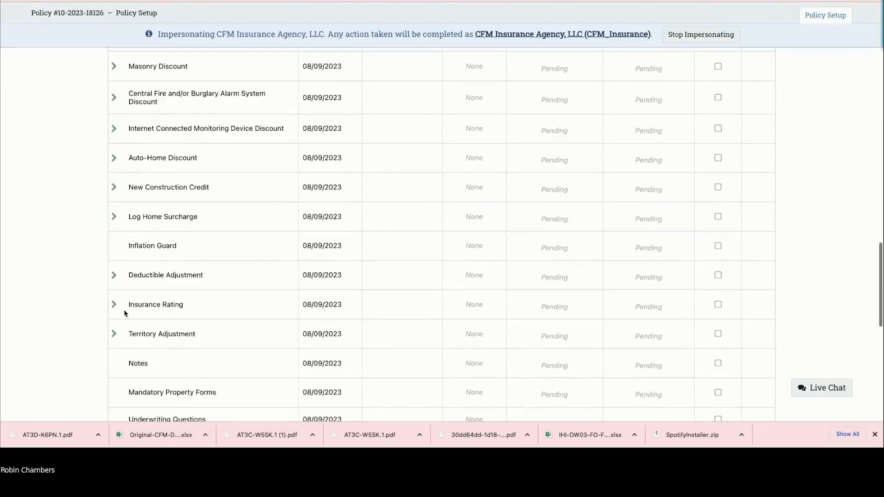
{"action": "left_click", "coordinate": [113, 305]}
{"action": "left_click", "coordinate": [245, 370]}
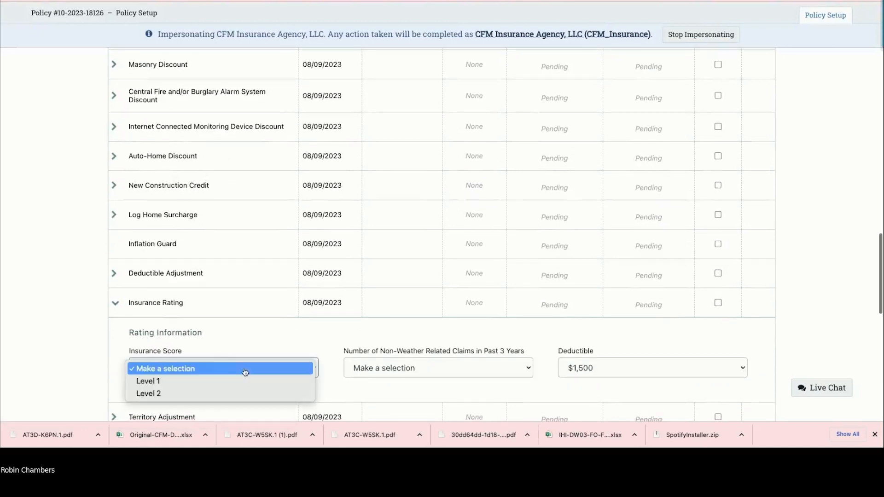
{"action": "left_click", "coordinate": [230, 380]}
{"action": "left_click", "coordinate": [391, 370]}
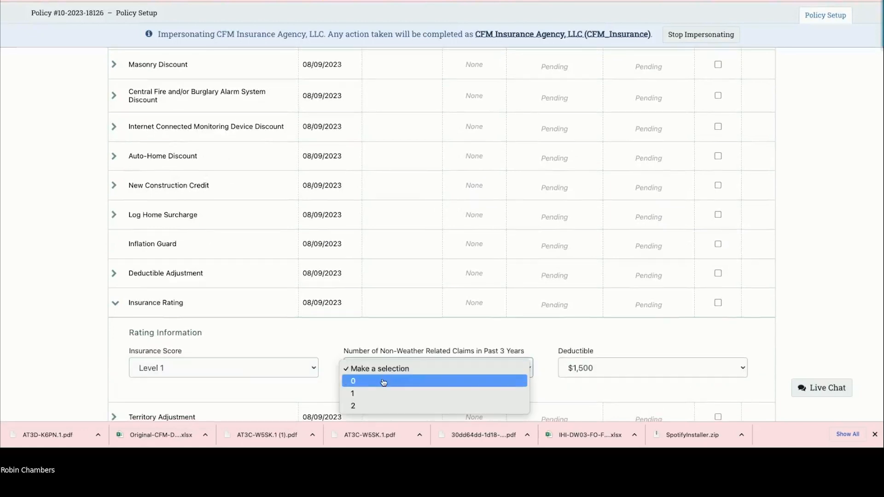
{"action": "left_click", "coordinate": [381, 378]}
{"action": "scroll", "coordinate": [406, 332], "scroll_direction": "down", "scroll_amount": 3}
{"action": "scroll", "coordinate": [406, 332], "scroll_direction": "down", "scroll_amount": 4}
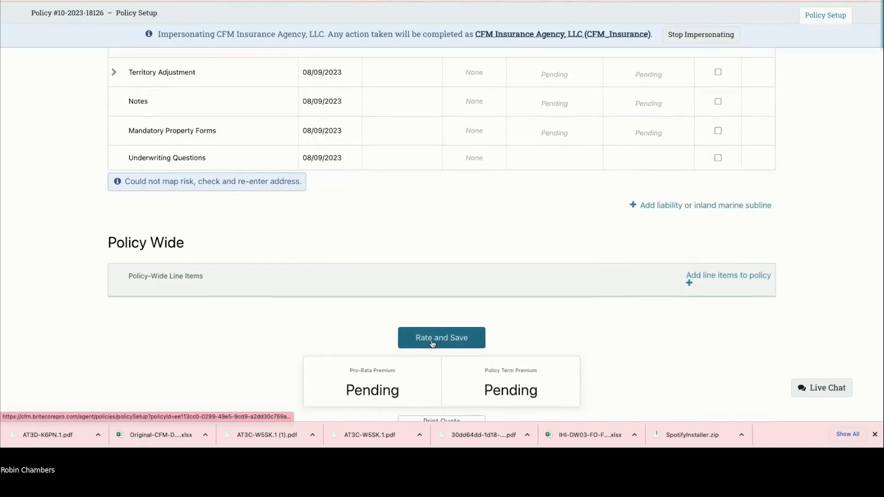
{"action": "left_click", "coordinate": [430, 345]}
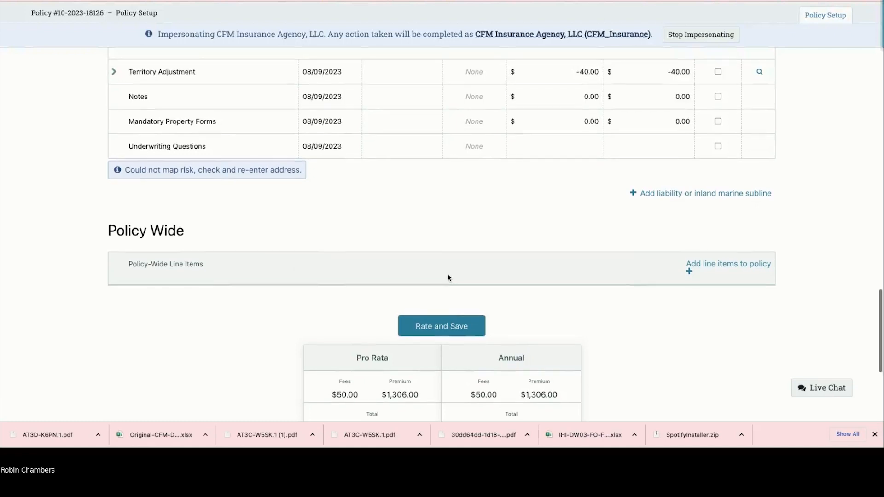
Step: Collapse Insurance Rating and Wood/Solid Fuel Heat Surcharge, then review Coverage A at $1,663.00
{"action": "scroll", "coordinate": [449, 277], "scroll_direction": "up", "scroll_amount": 2}
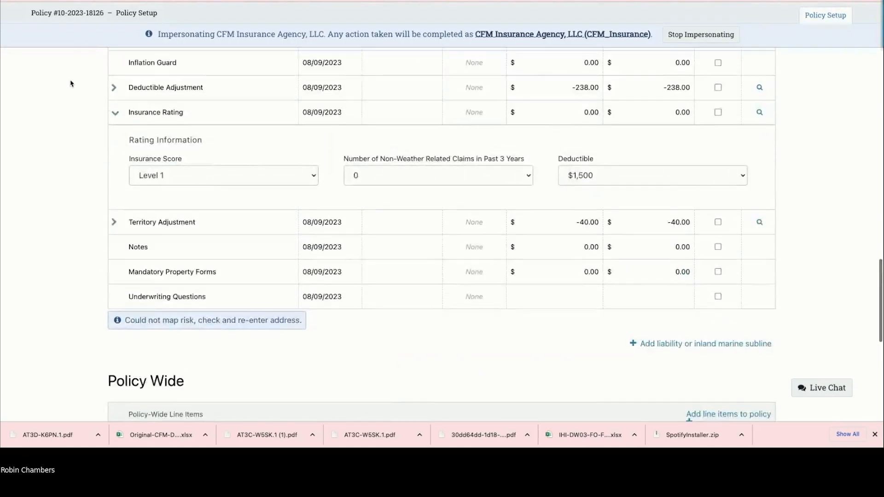
{"action": "left_click", "coordinate": [115, 112]}
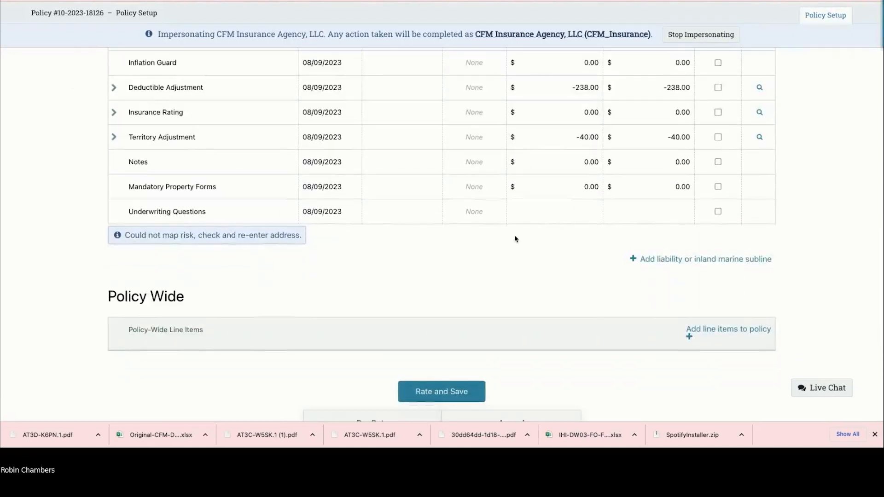
{"action": "scroll", "coordinate": [515, 235], "scroll_direction": "up", "scroll_amount": 8}
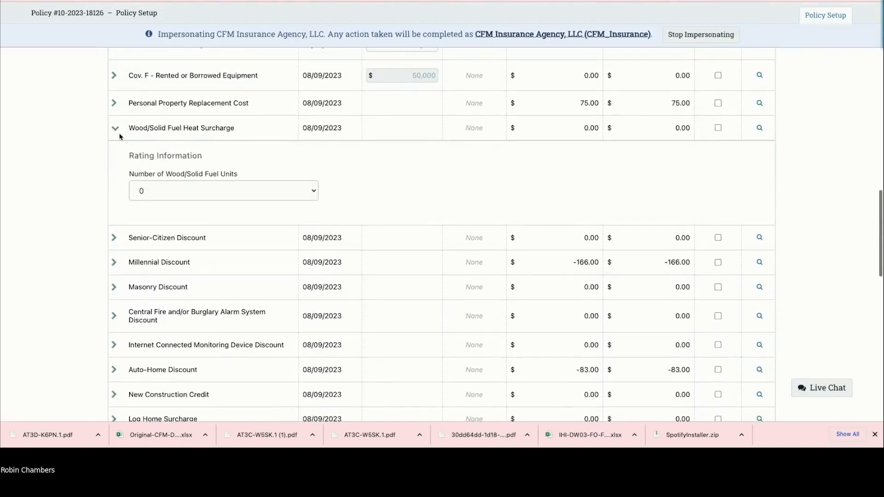
{"action": "left_click", "coordinate": [118, 133]}
{"action": "scroll", "coordinate": [195, 185], "scroll_direction": "up", "scroll_amount": 3}
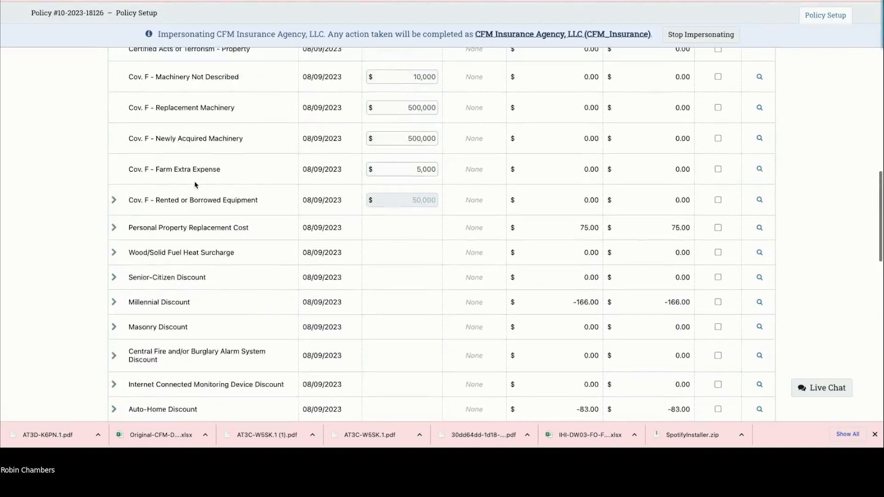
{"action": "scroll", "coordinate": [196, 185], "scroll_direction": "up", "scroll_amount": 15}
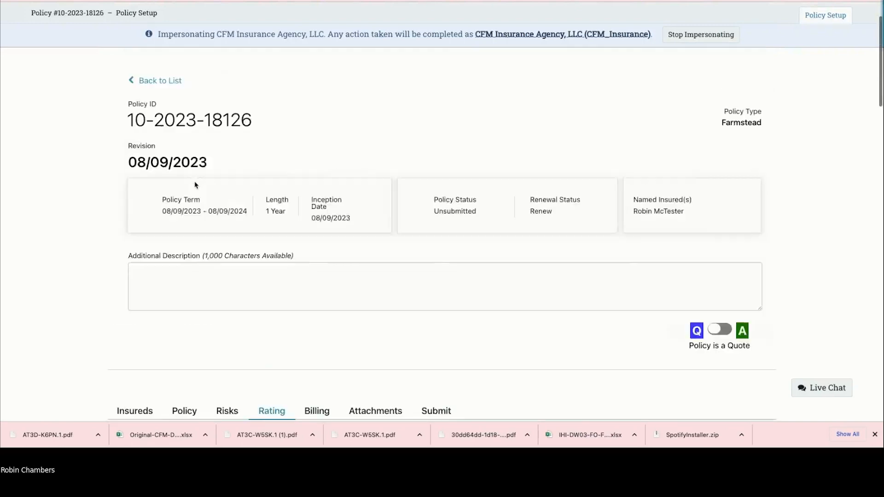
{"action": "scroll", "coordinate": [195, 185], "scroll_direction": "down", "scroll_amount": 6}
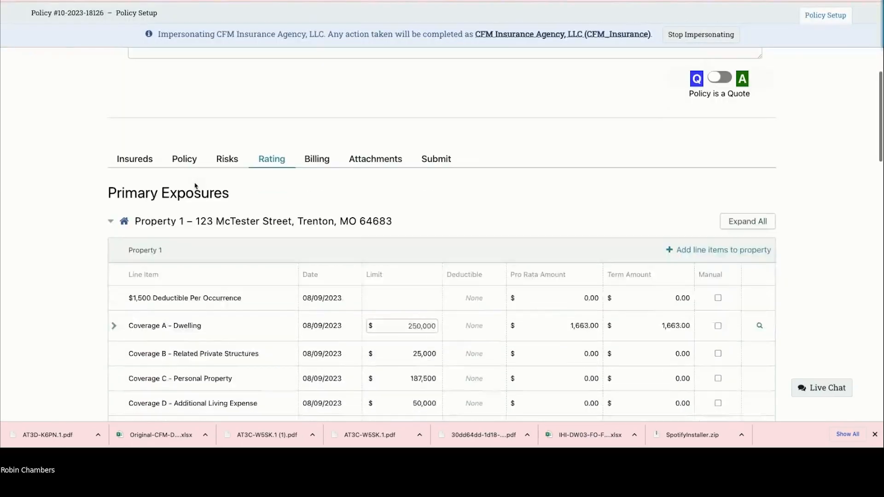
{"action": "scroll", "coordinate": [195, 185], "scroll_direction": "down", "scroll_amount": 1}
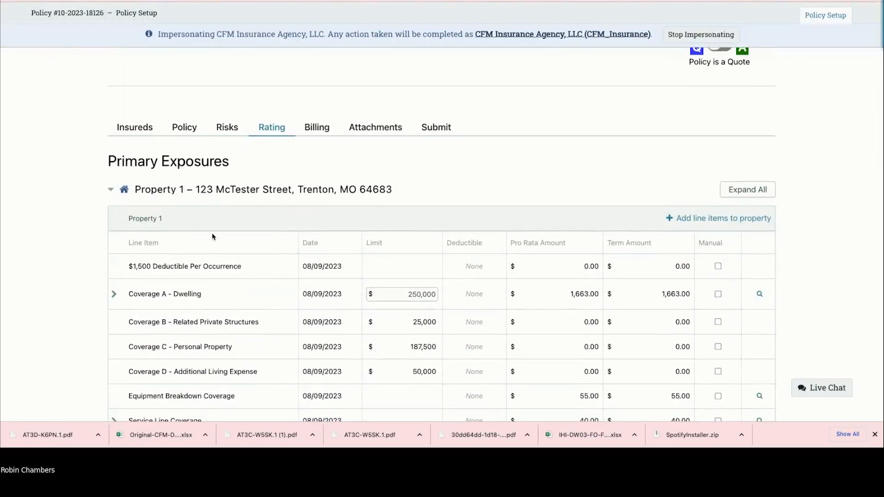
{"action": "scroll", "coordinate": [216, 264], "scroll_direction": "down", "scroll_amount": 5}
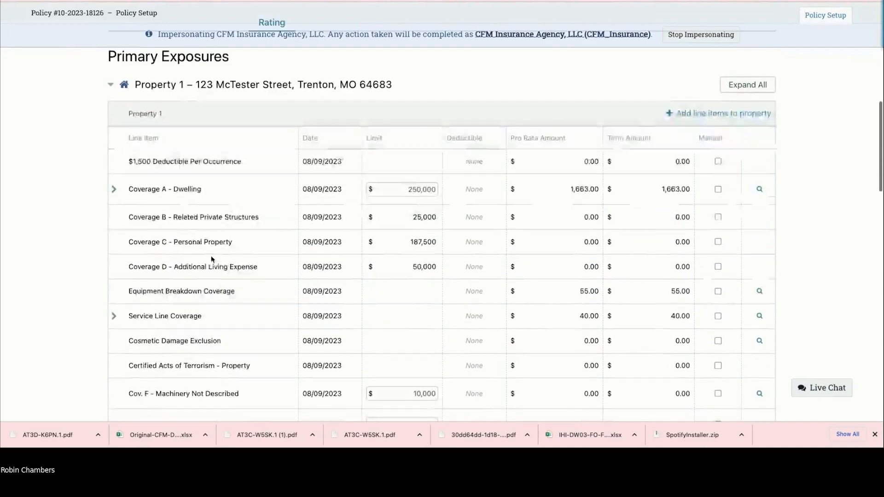
{"action": "scroll", "coordinate": [213, 259], "scroll_direction": "down", "scroll_amount": 15}
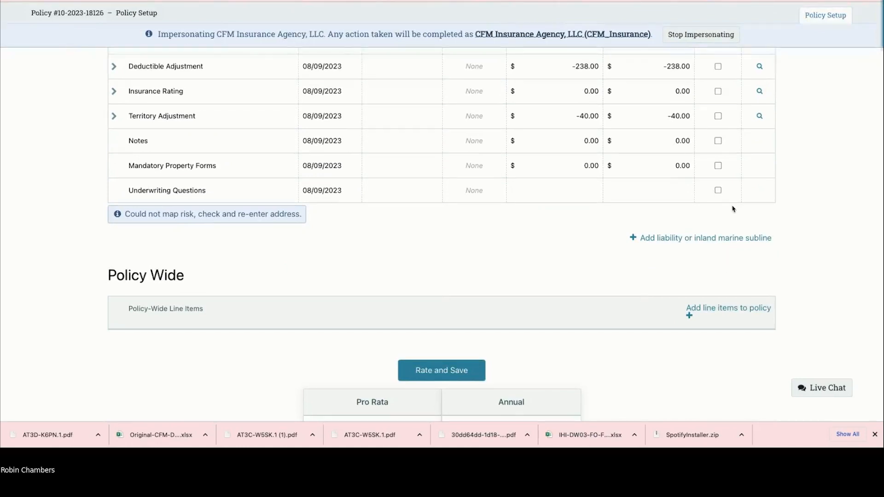
{"action": "scroll", "coordinate": [652, 285], "scroll_direction": "down", "scroll_amount": 1}
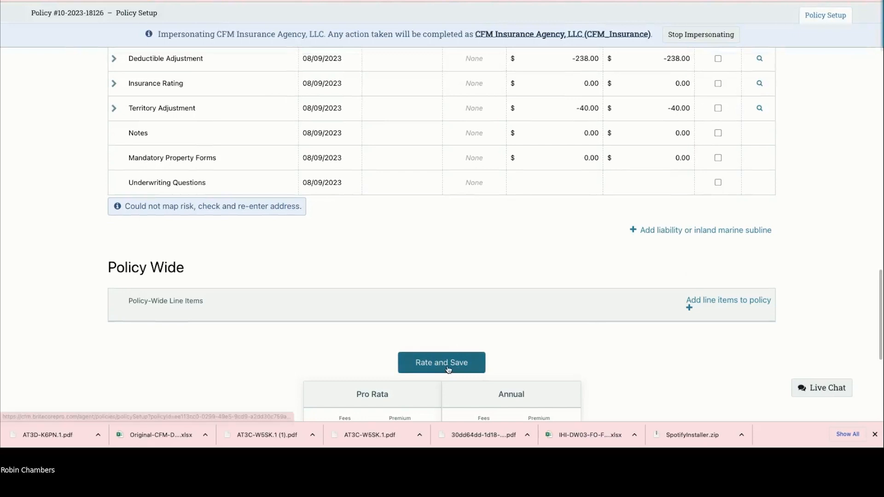
Step: Add a Farm Liability subline with Coverage L $1,000,000 and Coverage M $10,000
{"action": "left_click", "coordinate": [654, 232]}
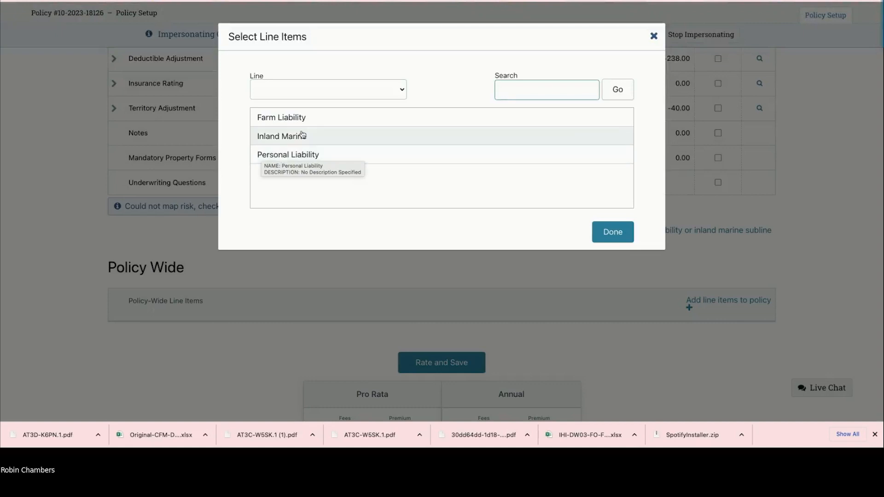
{"action": "left_click", "coordinate": [281, 119]}
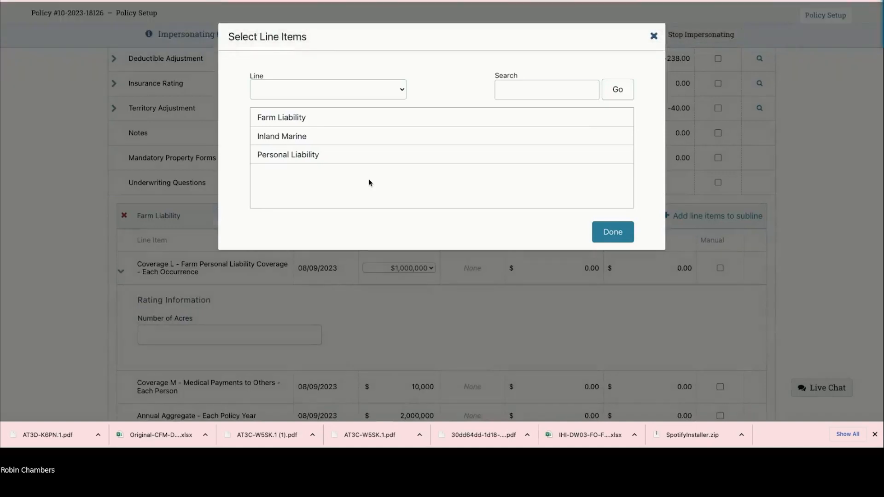
{"action": "left_click", "coordinate": [281, 119]}
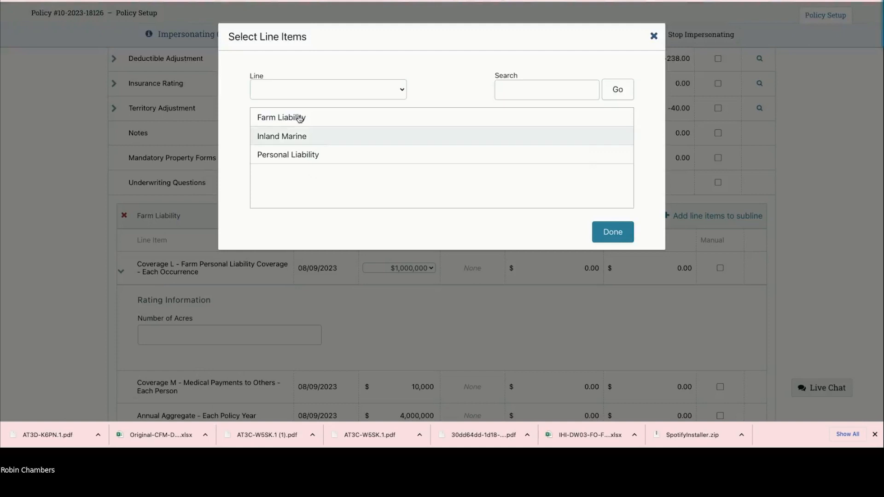
{"action": "left_click", "coordinate": [614, 234]}
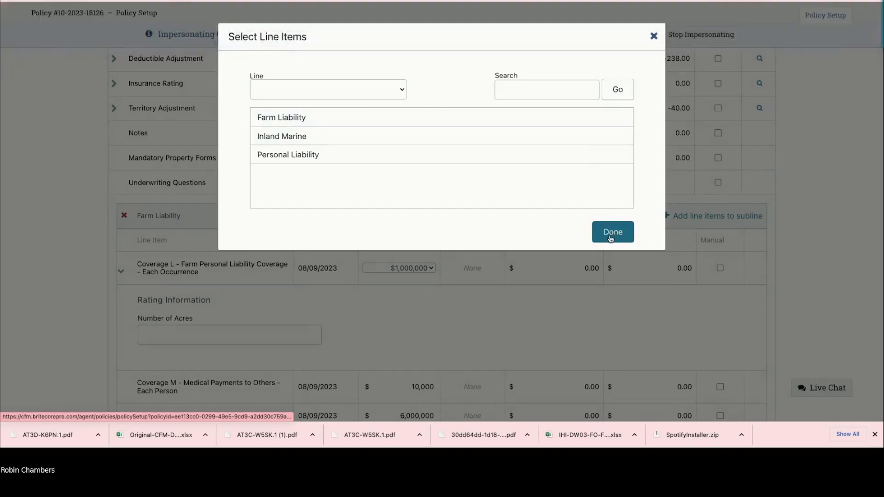
{"action": "left_click", "coordinate": [611, 233]}
{"action": "scroll", "coordinate": [272, 290], "scroll_direction": "down", "scroll_amount": 5}
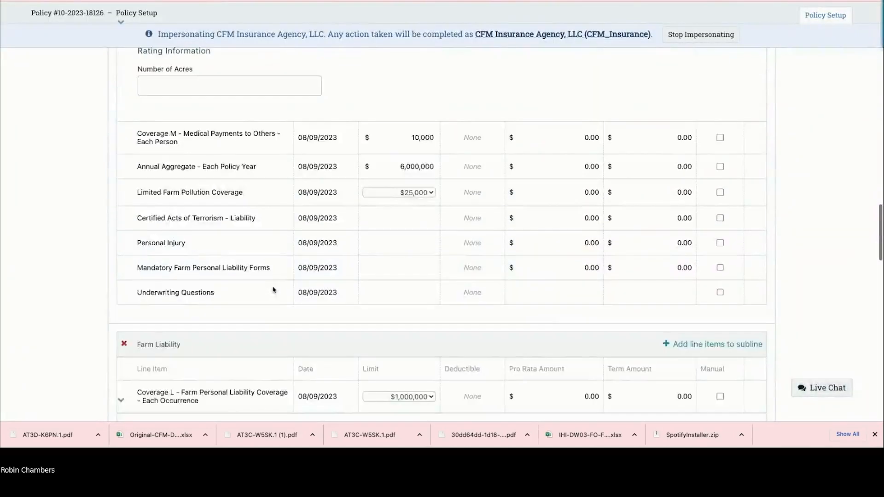
{"action": "scroll", "coordinate": [272, 290], "scroll_direction": "down", "scroll_amount": 3}
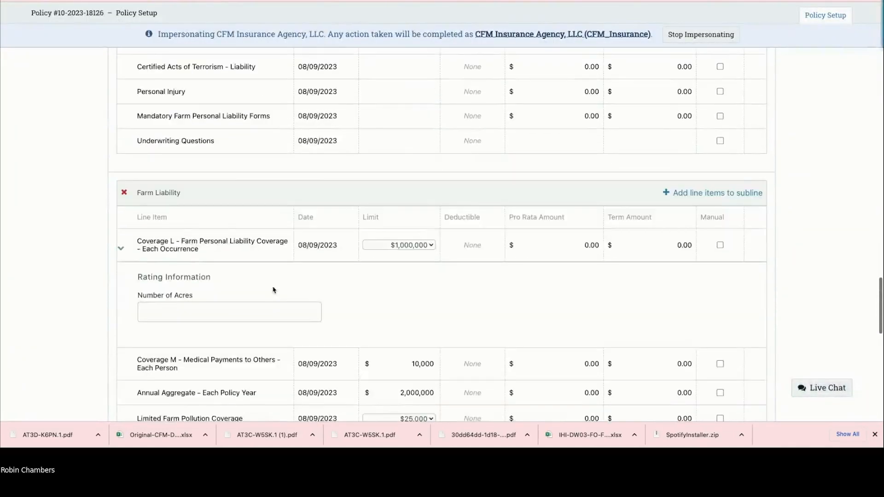
{"action": "scroll", "coordinate": [272, 290], "scroll_direction": "down", "scroll_amount": 3}
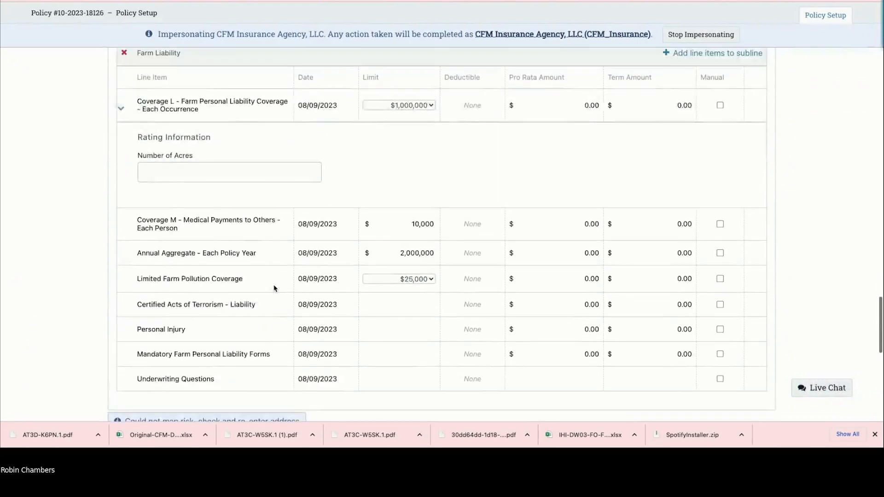
{"action": "scroll", "coordinate": [274, 289], "scroll_direction": "up", "scroll_amount": 3}
Step: Remove the two duplicate Farm Liability sublines
{"action": "left_click", "coordinate": [124, 156]}
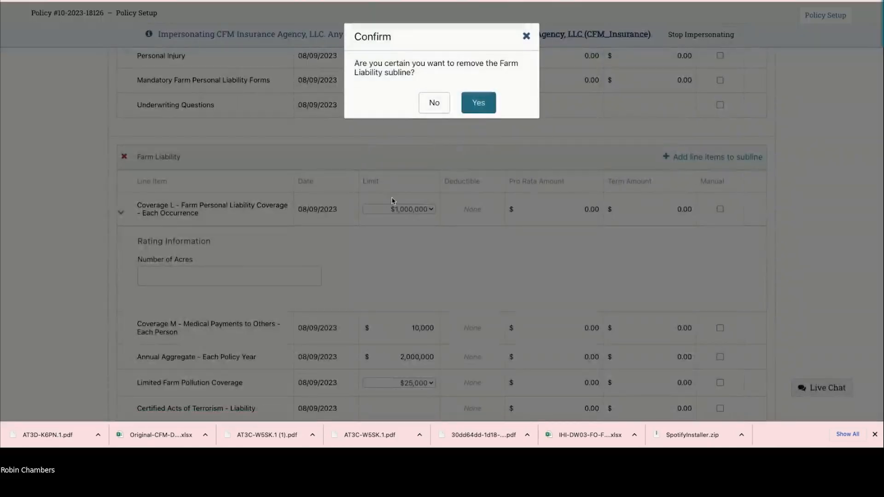
{"action": "left_click", "coordinate": [478, 102]}
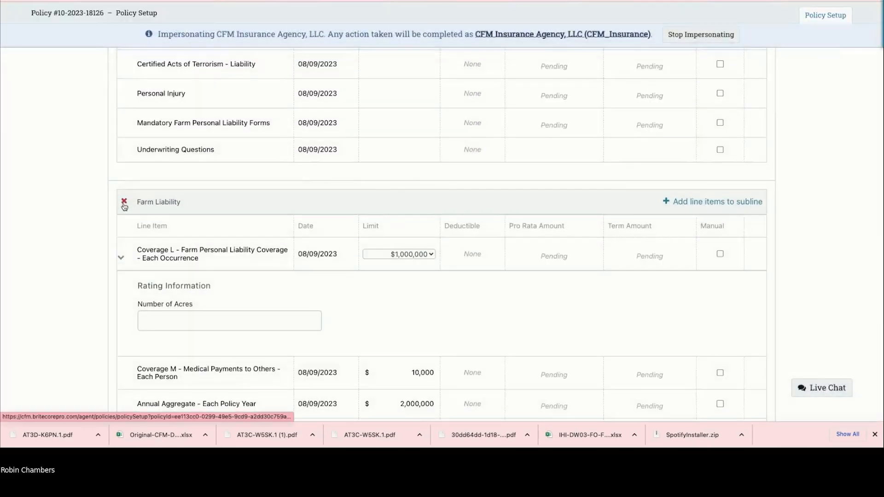
{"action": "left_click", "coordinate": [124, 206]}
{"action": "left_click", "coordinate": [476, 101]}
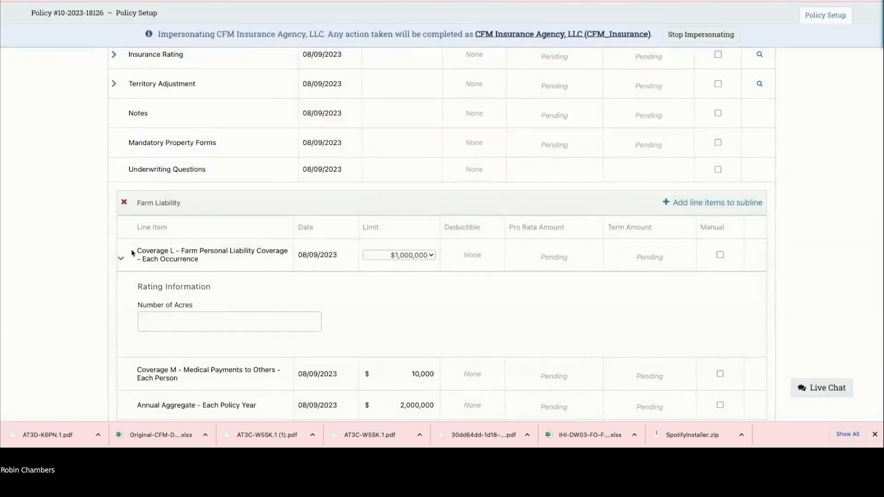
Step: Enter 500 as the farm's number of acres and rate and save the quote
{"action": "left_click", "coordinate": [199, 317]}
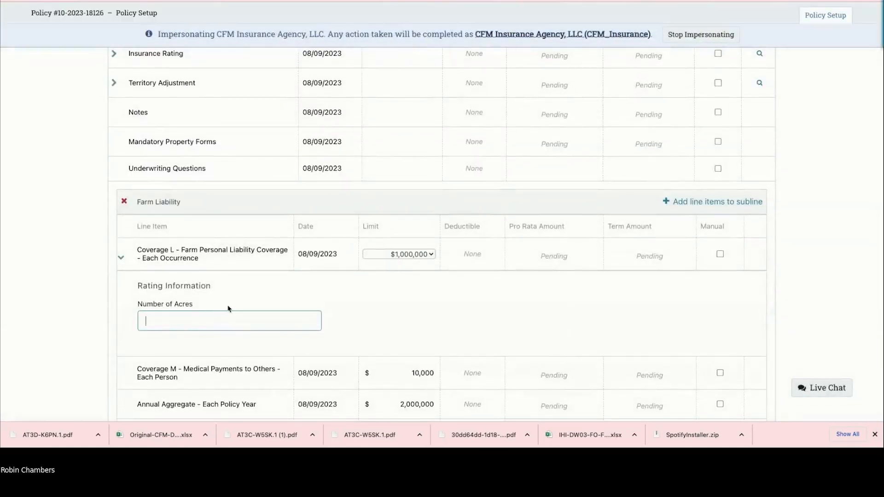
{"action": "type", "text": "500"}
{"action": "scroll", "coordinate": [290, 259], "scroll_direction": "down", "scroll_amount": 15}
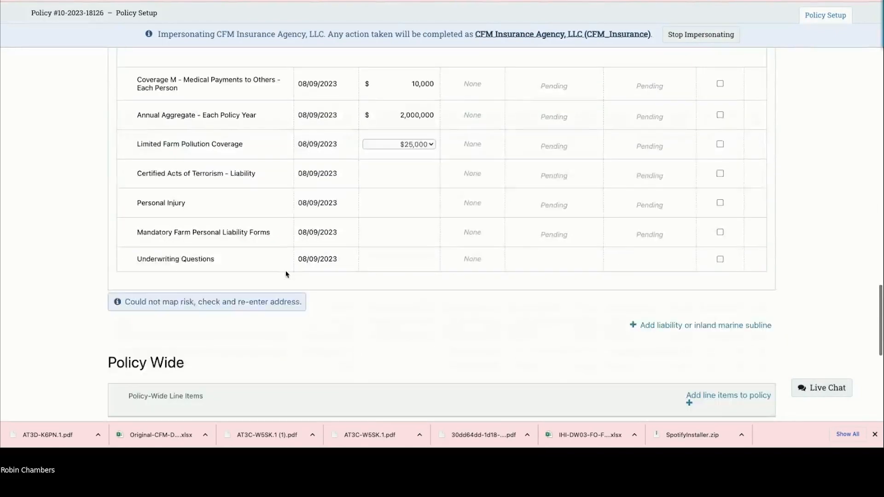
{"action": "left_click", "coordinate": [431, 104]}
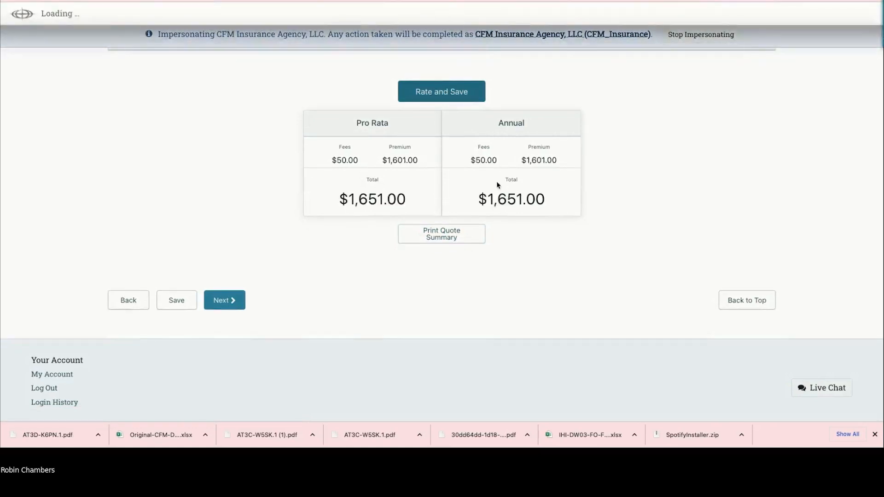
Step: Collapse Coverage L's rating details and review the $1,651.00 total
{"action": "scroll", "coordinate": [540, 183], "scroll_direction": "up", "scroll_amount": 8}
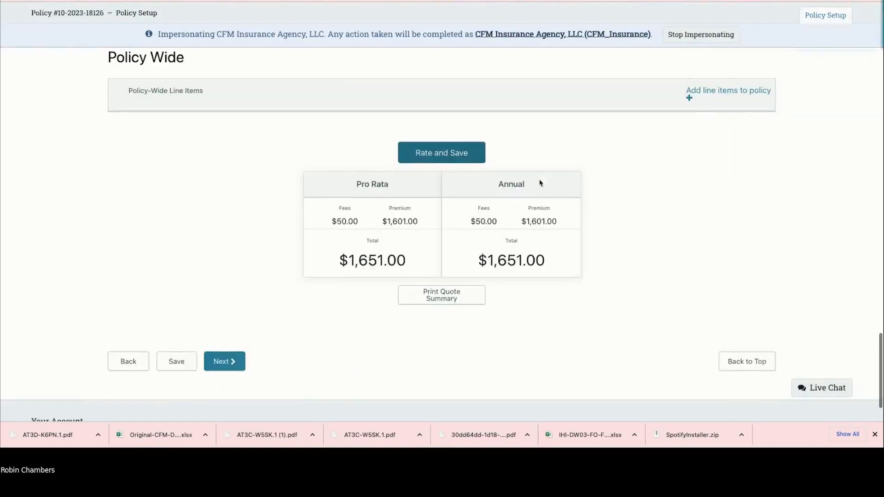
{"action": "scroll", "coordinate": [167, 206], "scroll_direction": "up", "scroll_amount": 3}
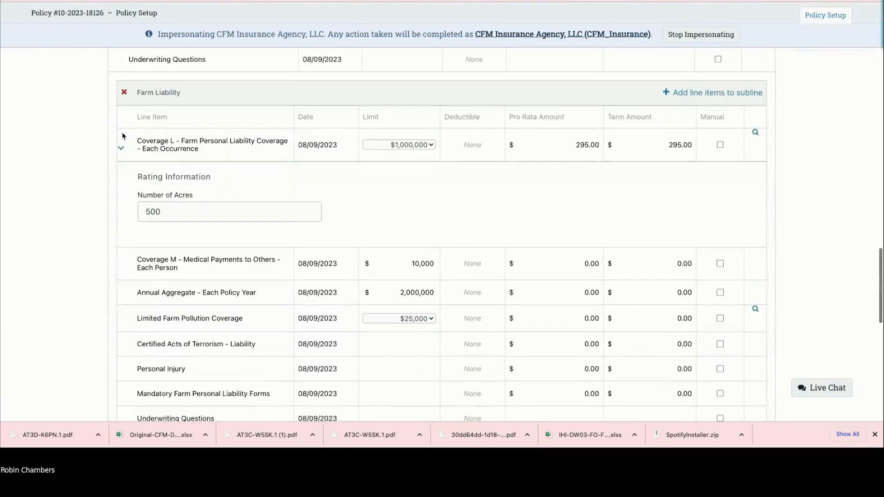
{"action": "left_click", "coordinate": [120, 148]}
{"action": "scroll", "coordinate": [812, 270], "scroll_direction": "up", "scroll_amount": 15}
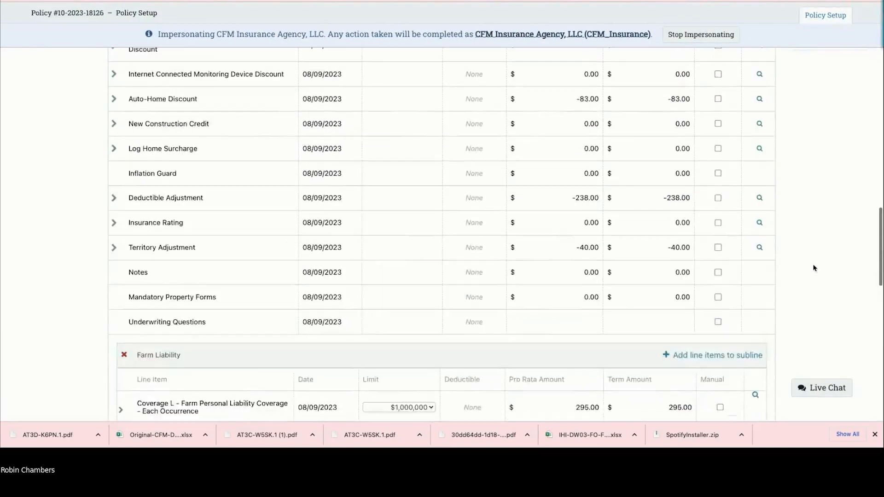
{"action": "scroll", "coordinate": [815, 266], "scroll_direction": "up", "scroll_amount": 2}
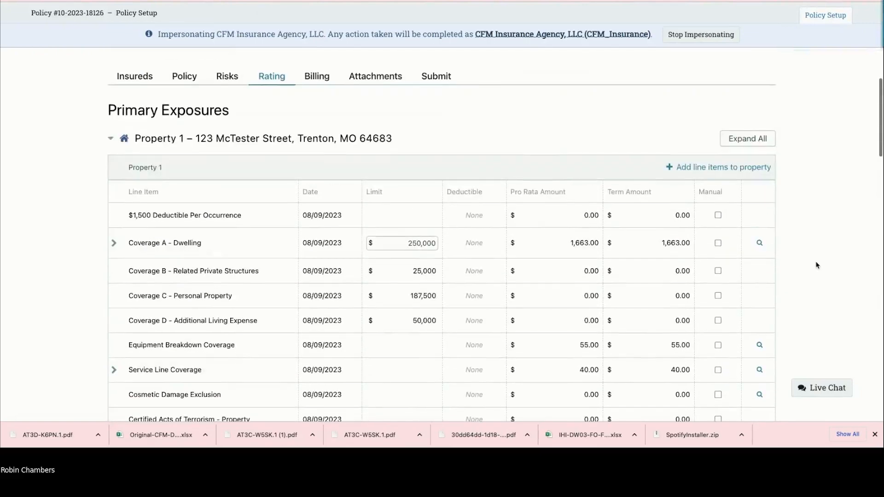
{"action": "scroll", "coordinate": [815, 265], "scroll_direction": "down", "scroll_amount": 1}
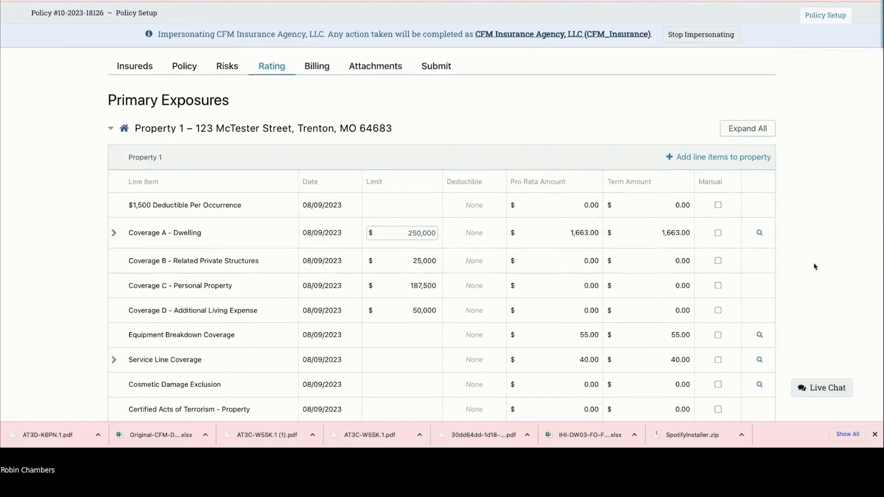
Step: Open Property 1's Select Line Items list and browse to Cov. E - Farm Buildings - Type 2
{"action": "left_click", "coordinate": [672, 159]}
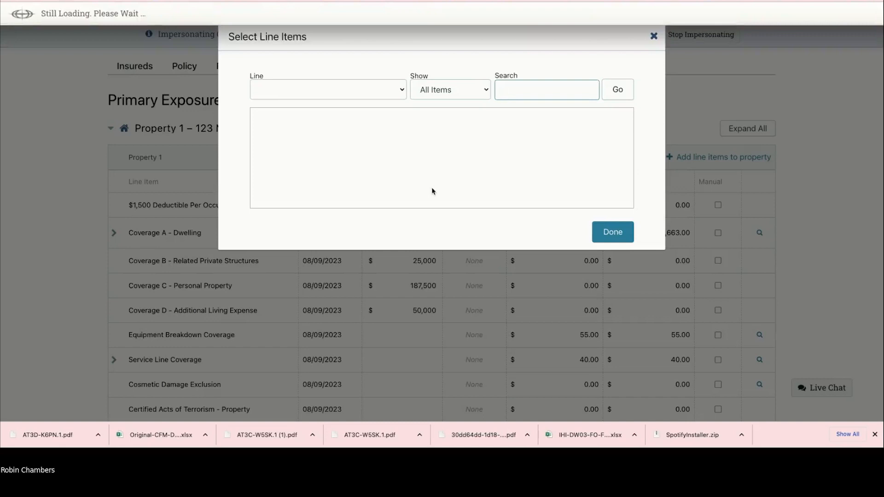
{"action": "scroll", "coordinate": [375, 154], "scroll_direction": "down", "scroll_amount": 2}
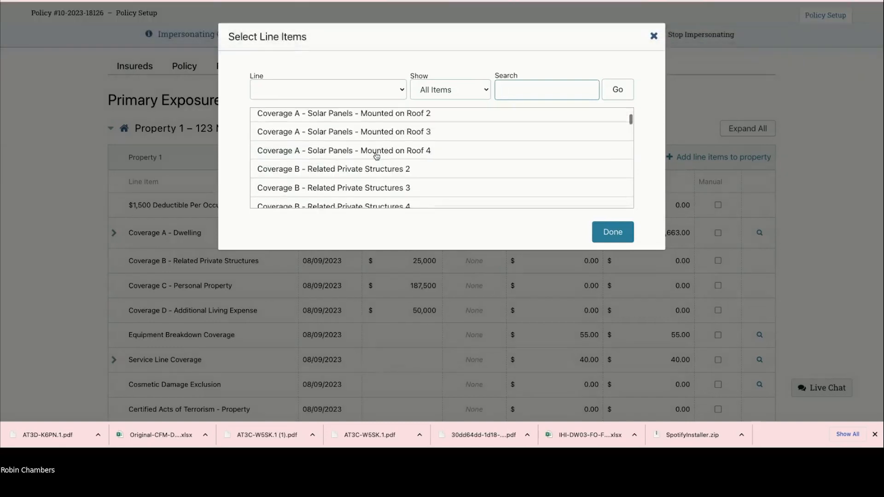
{"action": "scroll", "coordinate": [376, 156], "scroll_direction": "down", "scroll_amount": 8}
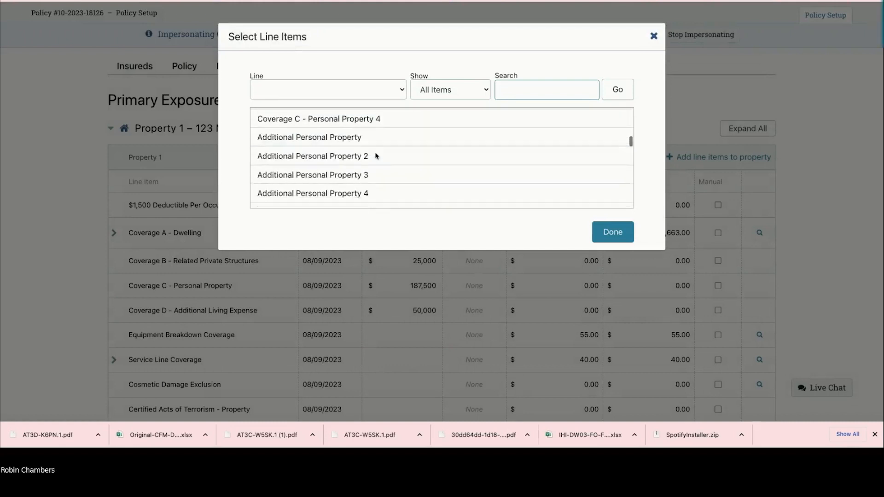
{"action": "scroll", "coordinate": [377, 156], "scroll_direction": "down", "scroll_amount": 8}
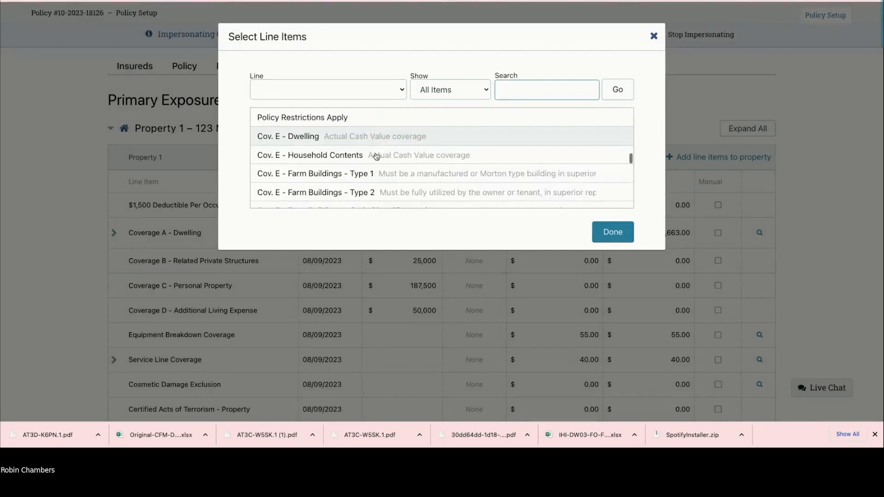
{"action": "scroll", "coordinate": [279, 135], "scroll_direction": "down", "scroll_amount": 1}
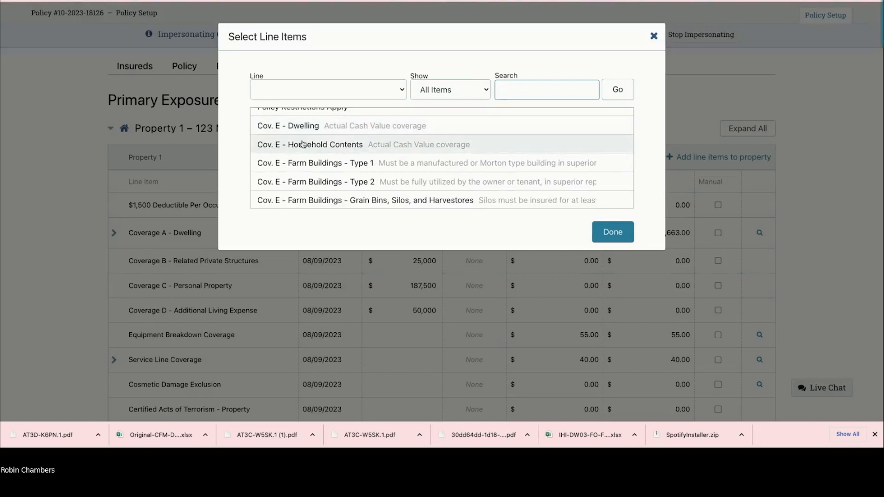
{"action": "scroll", "coordinate": [308, 171], "scroll_direction": "down", "scroll_amount": 1}
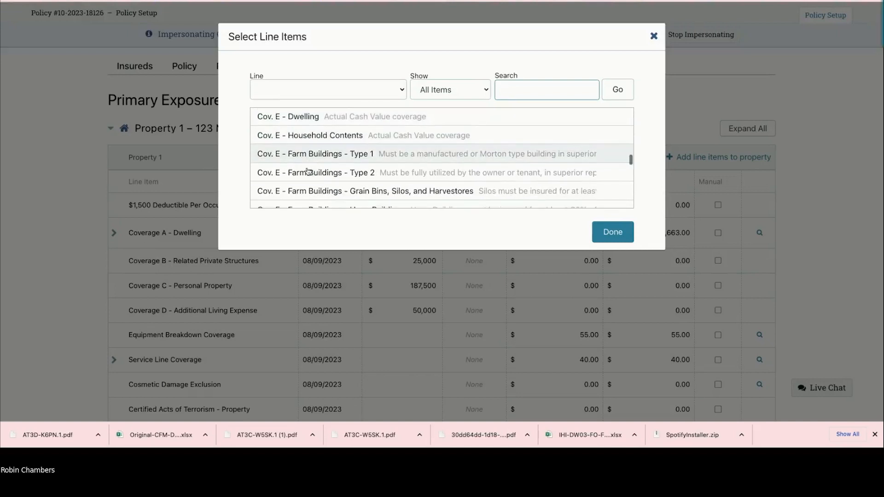
{"action": "scroll", "coordinate": [308, 171], "scroll_direction": "up", "scroll_amount": 1}
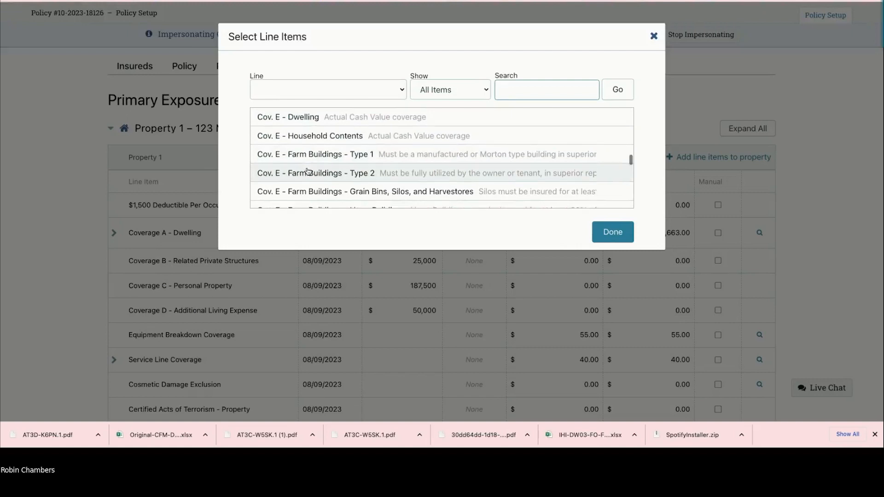
{"action": "scroll", "coordinate": [305, 169], "scroll_direction": "up", "scroll_amount": 1}
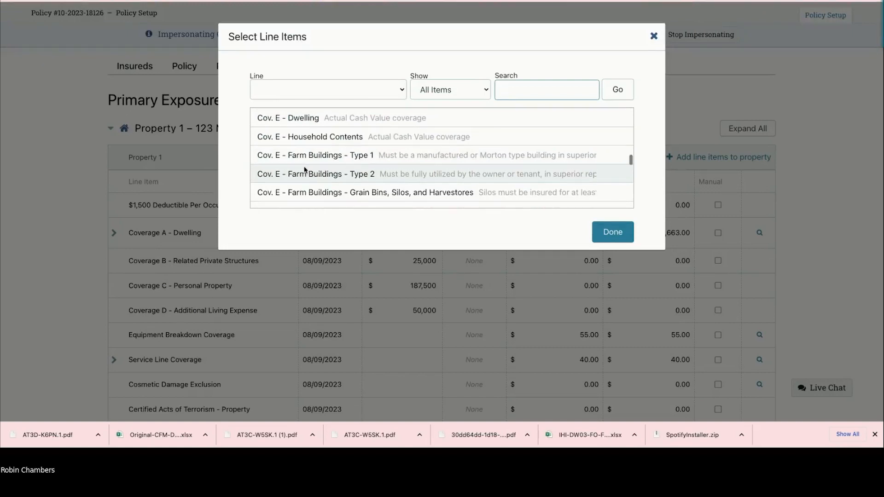
{"action": "scroll", "coordinate": [305, 170], "scroll_direction": "down", "scroll_amount": 1}
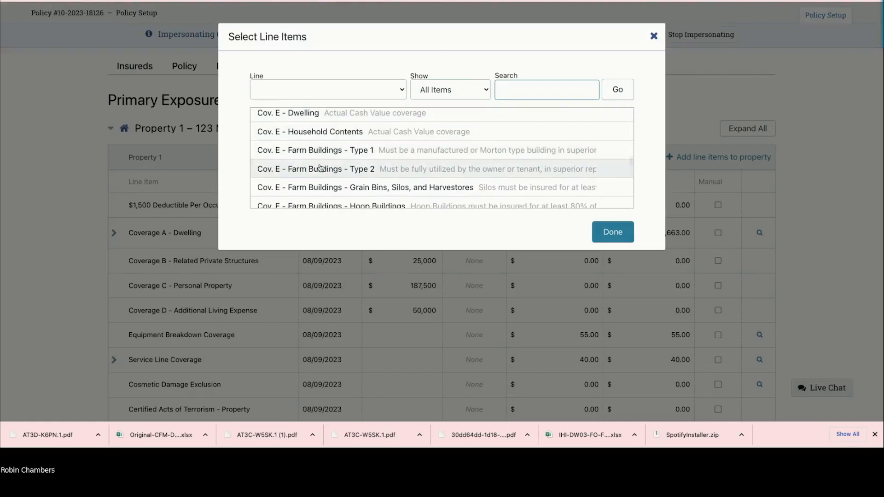
{"action": "scroll", "coordinate": [322, 154], "scroll_direction": "up", "scroll_amount": 1}
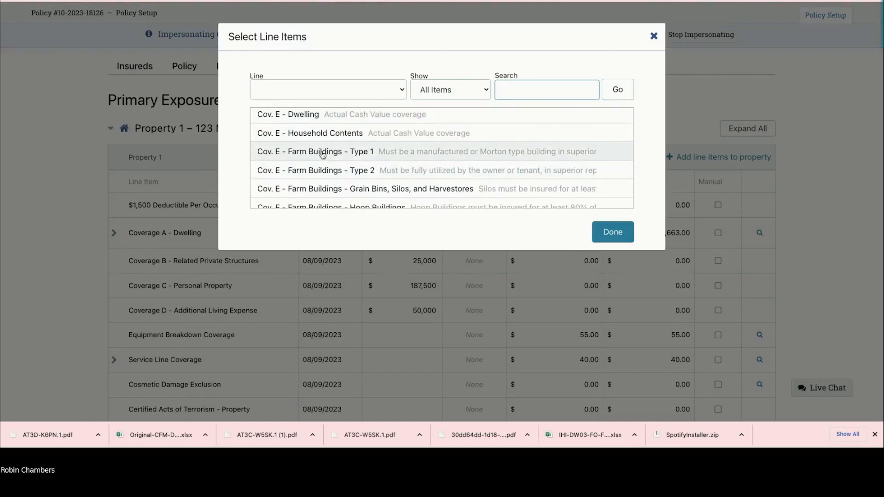
{"action": "scroll", "coordinate": [332, 154], "scroll_direction": "up", "scroll_amount": 1}
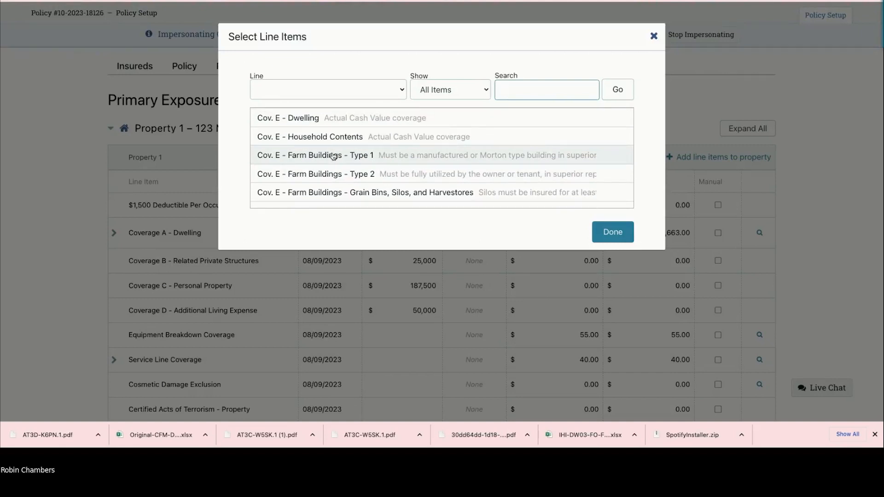
{"action": "mouse_move", "coordinate": [333, 156]}
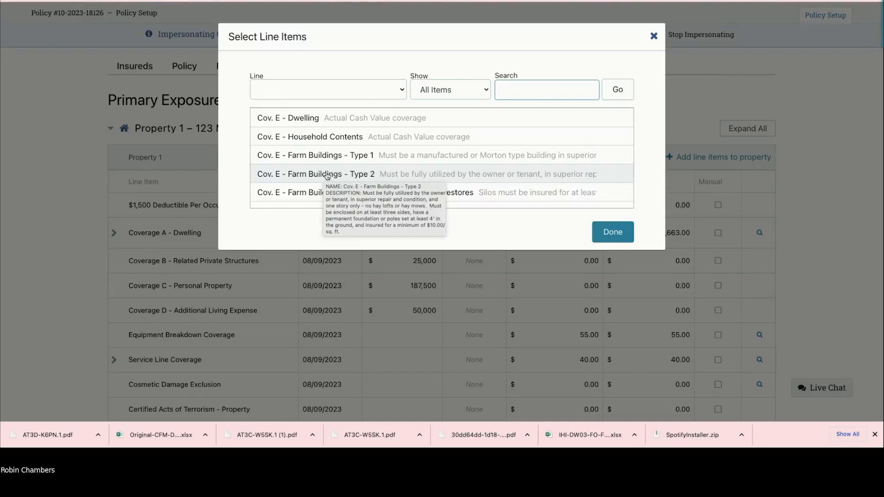
{"action": "scroll", "coordinate": [368, 175], "scroll_direction": "down", "scroll_amount": 3}
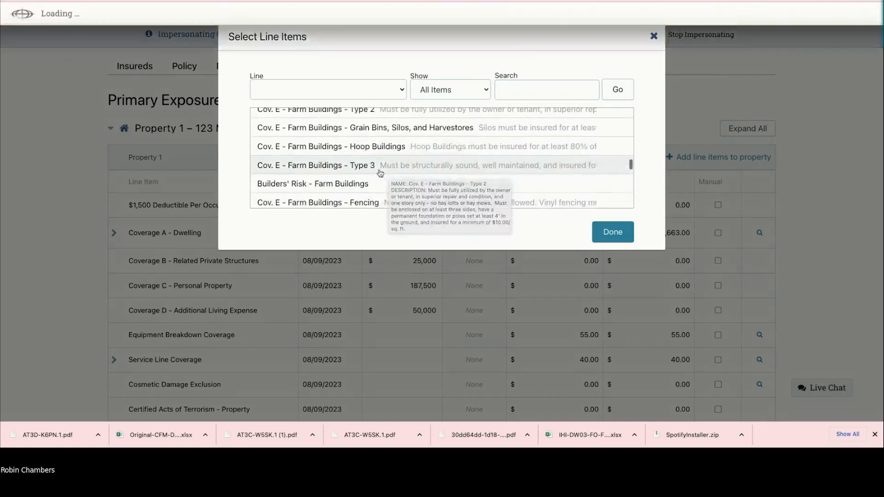
{"action": "scroll", "coordinate": [363, 175], "scroll_direction": "down", "scroll_amount": 3}
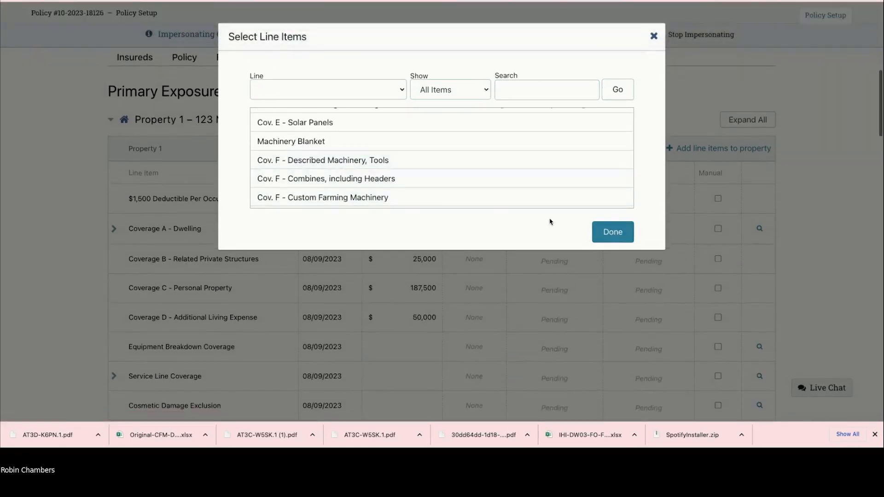
{"action": "scroll", "coordinate": [410, 165], "scroll_direction": "down", "scroll_amount": 5}
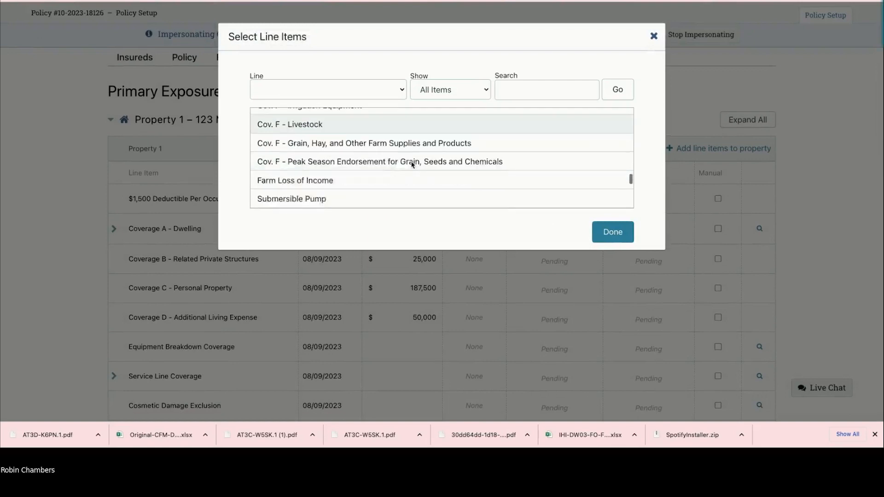
{"action": "scroll", "coordinate": [412, 166], "scroll_direction": "down", "scroll_amount": 3}
{"action": "scroll", "coordinate": [419, 171], "scroll_direction": "down", "scroll_amount": 2}
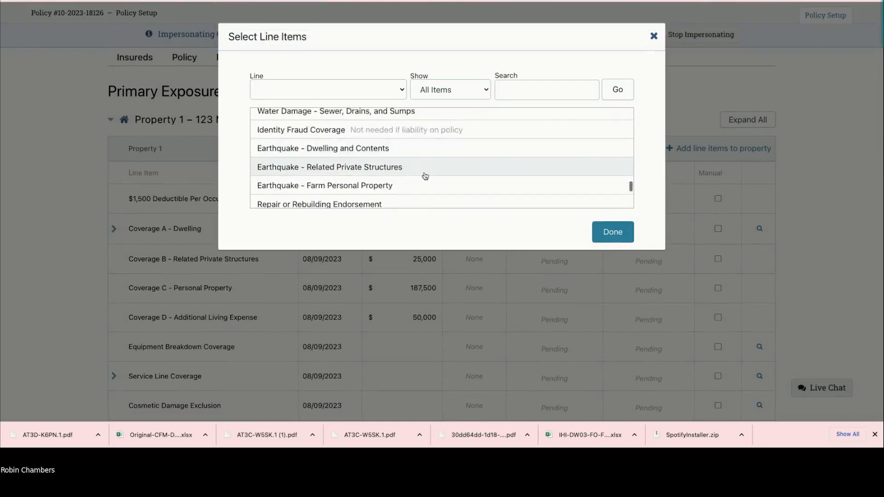
{"action": "scroll", "coordinate": [404, 134], "scroll_direction": "down", "scroll_amount": 3}
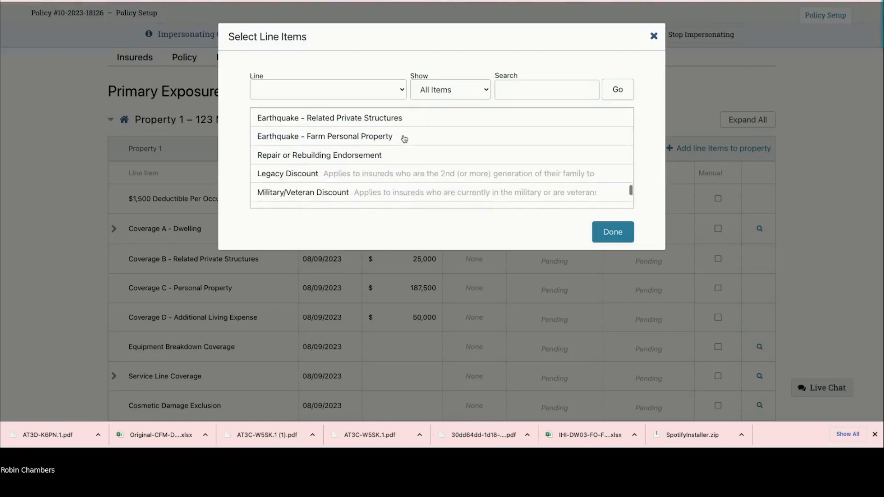
{"action": "scroll", "coordinate": [404, 135], "scroll_direction": "down", "scroll_amount": 2}
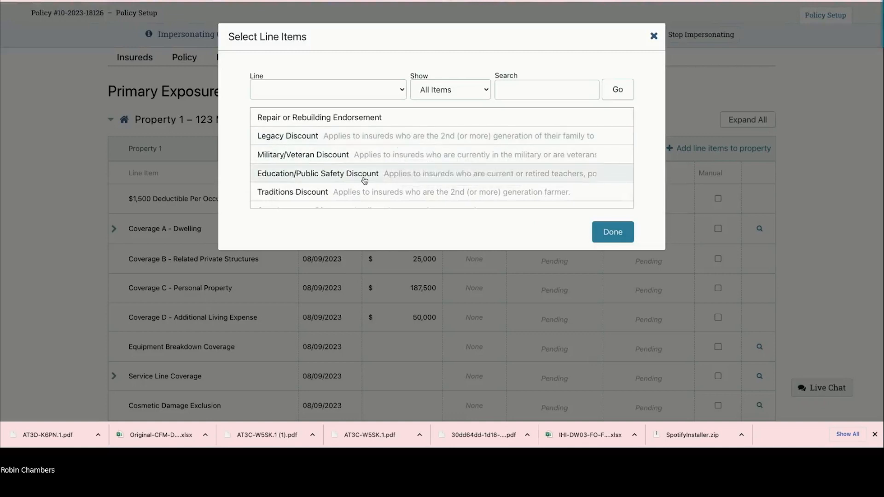
Step: Scroll past the remaining discounts and close the line item picker with Done
{"action": "scroll", "coordinate": [326, 140], "scroll_direction": "down", "scroll_amount": 1}
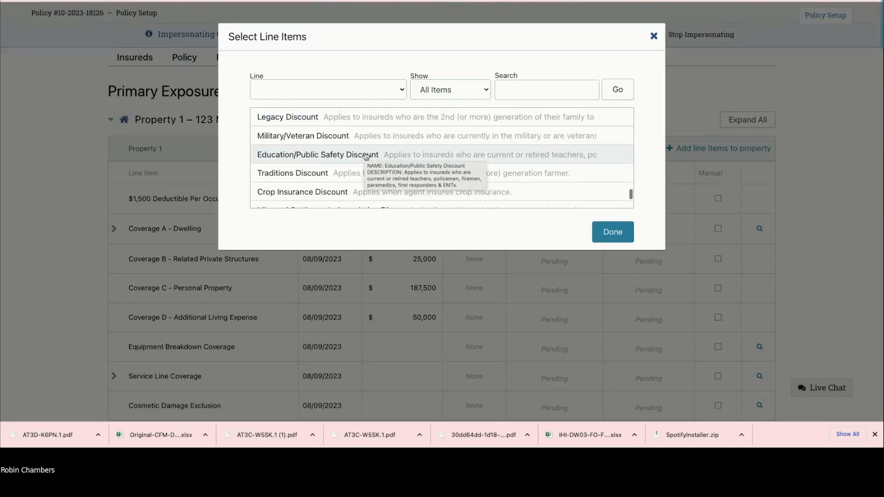
{"action": "scroll", "coordinate": [365, 158], "scroll_direction": "up", "scroll_amount": 2}
{"action": "scroll", "coordinate": [362, 162], "scroll_direction": "down", "scroll_amount": 3}
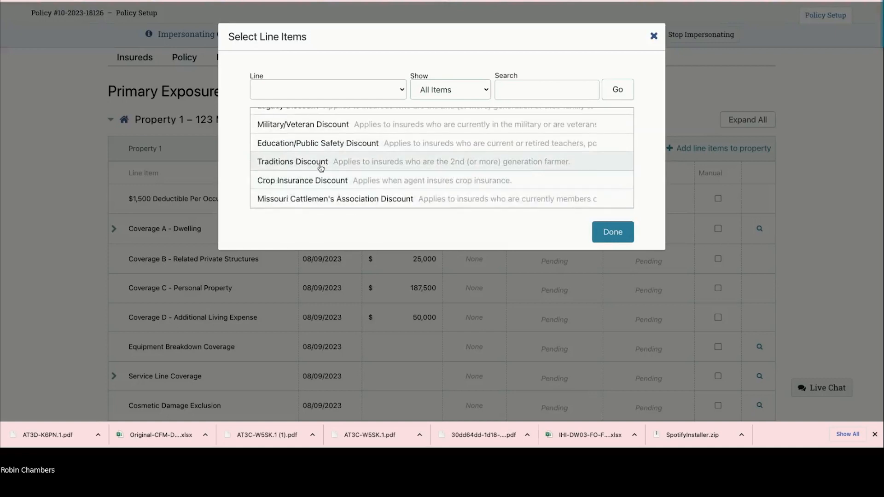
{"action": "scroll", "coordinate": [325, 163], "scroll_direction": "down", "scroll_amount": 2}
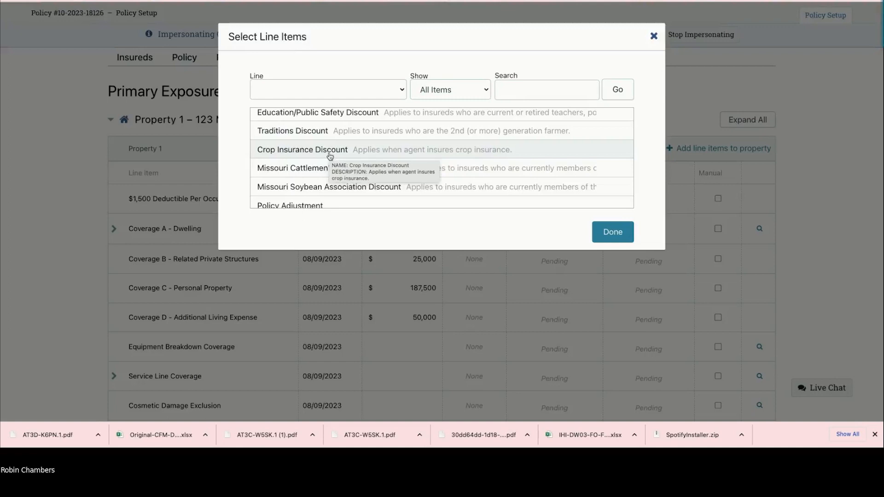
{"action": "scroll", "coordinate": [330, 156], "scroll_direction": "down", "scroll_amount": 2}
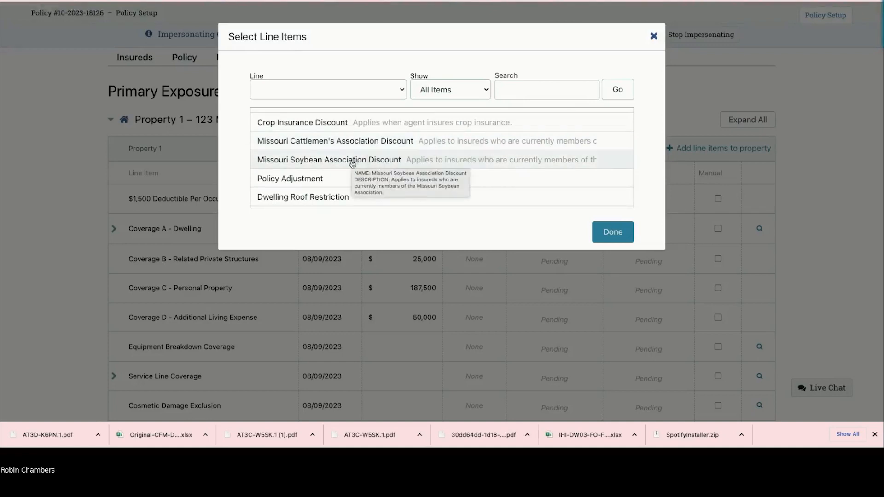
{"action": "scroll", "coordinate": [353, 164], "scroll_direction": "down", "scroll_amount": 3}
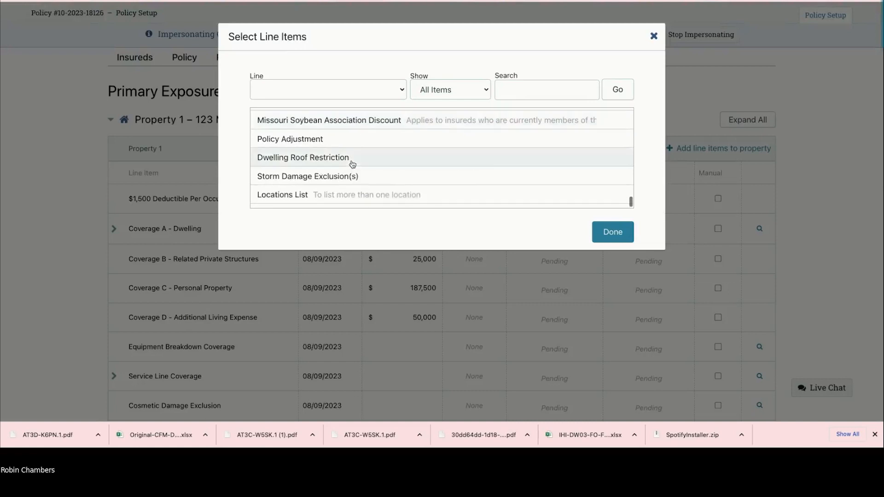
{"action": "scroll", "coordinate": [355, 162], "scroll_direction": "up", "scroll_amount": 4}
{"action": "scroll", "coordinate": [361, 132], "scroll_direction": "up", "scroll_amount": 2}
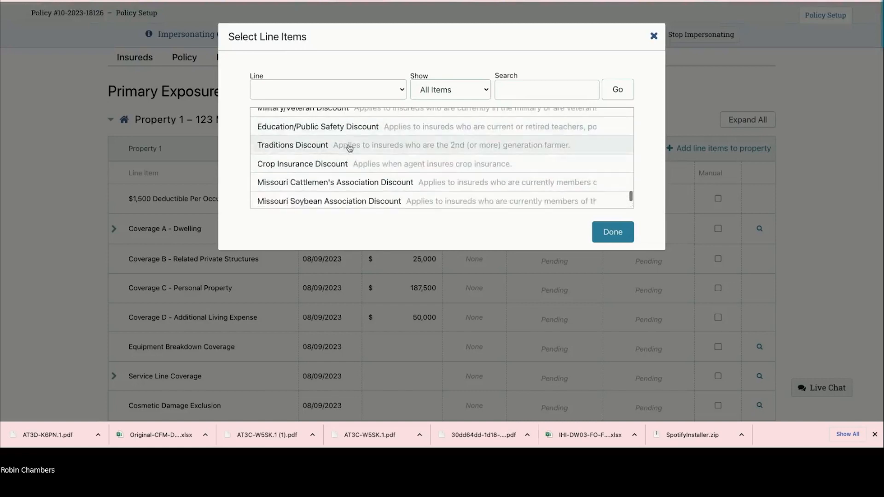
{"action": "left_click", "coordinate": [612, 232]}
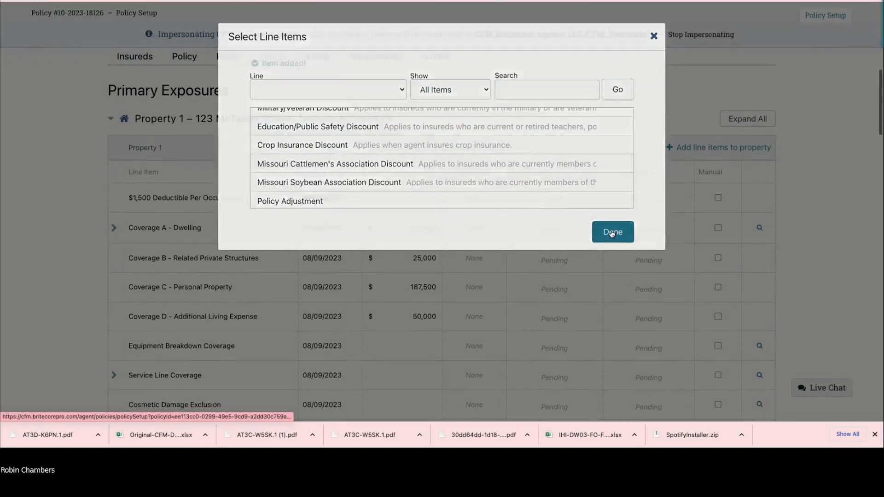
{"action": "scroll", "coordinate": [422, 195], "scroll_direction": "down", "scroll_amount": 8}
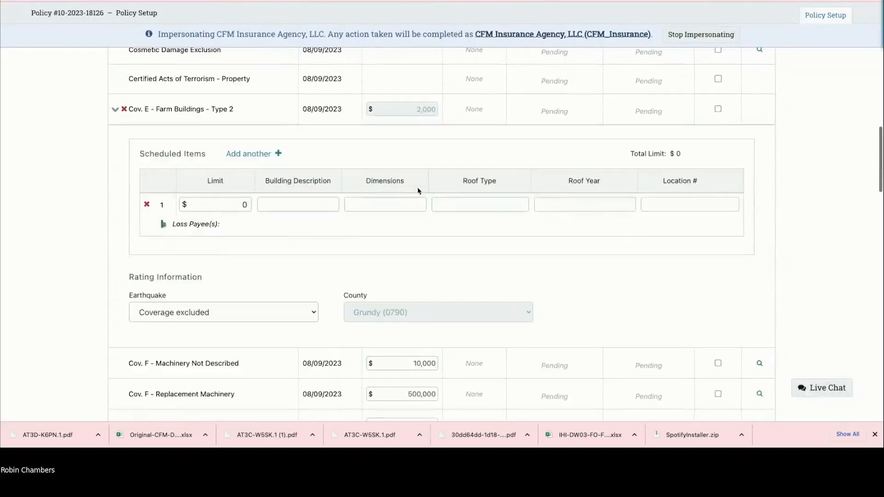
Step: Give the first scheduled building a $60,000 limit and the description 'Red Barn'
{"action": "scroll", "coordinate": [417, 191], "scroll_direction": "down", "scroll_amount": 1}
{"action": "left_click", "coordinate": [215, 184]}
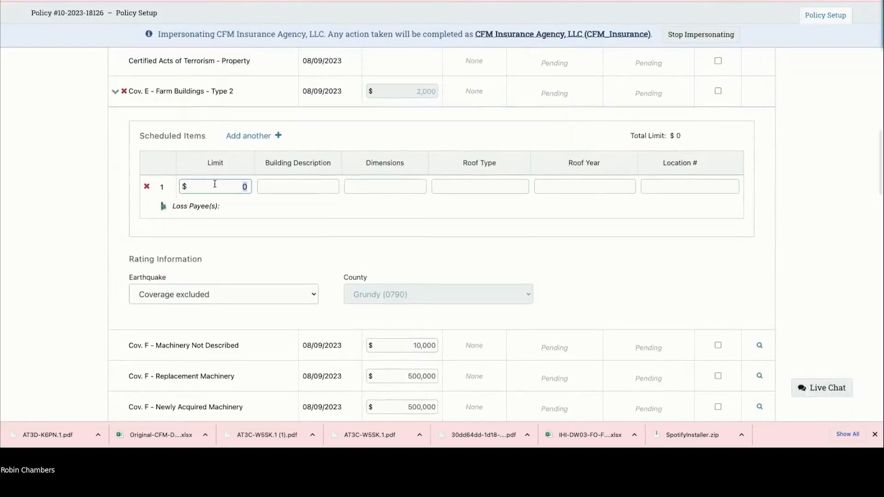
{"action": "type", "text": "600"}
{"action": "key", "text": "Tab"}
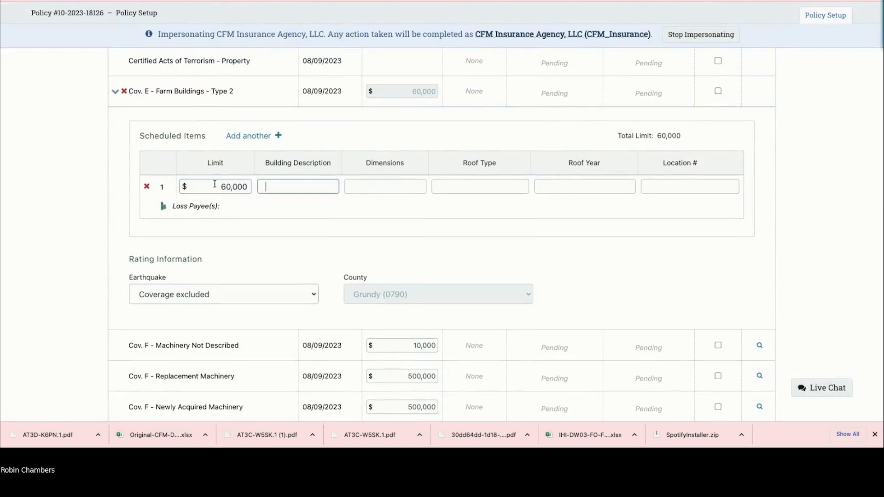
{"action": "type", "text": "Red Barn"}
Step: Fill the barn's dimensions 30 x 40, Metal roof, roof year 2020 and location 1
{"action": "key", "text": "Tab"}
{"action": "type", "text": "30 s"}
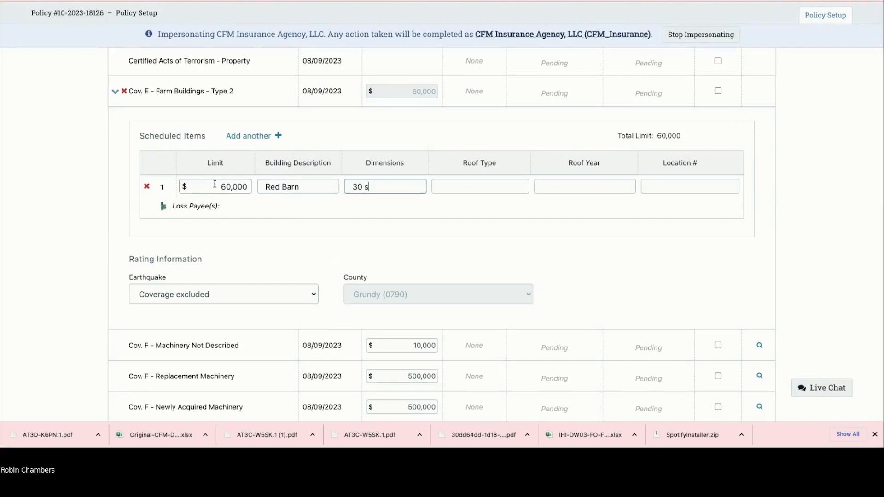
{"action": "key", "text": "BackSpace"}
{"action": "type", "text": "x 40"}
{"action": "key", "text": "Tab"}
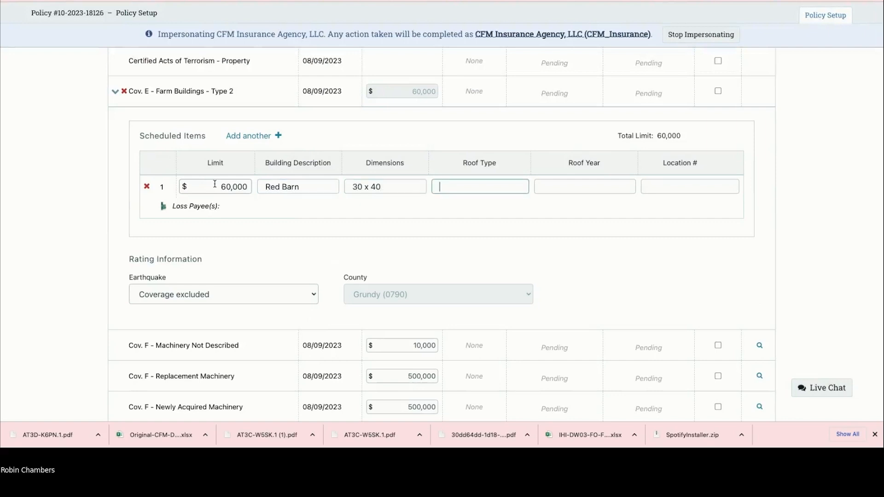
{"action": "type", "text": "Metal"}
{"action": "key", "text": "Tab"}
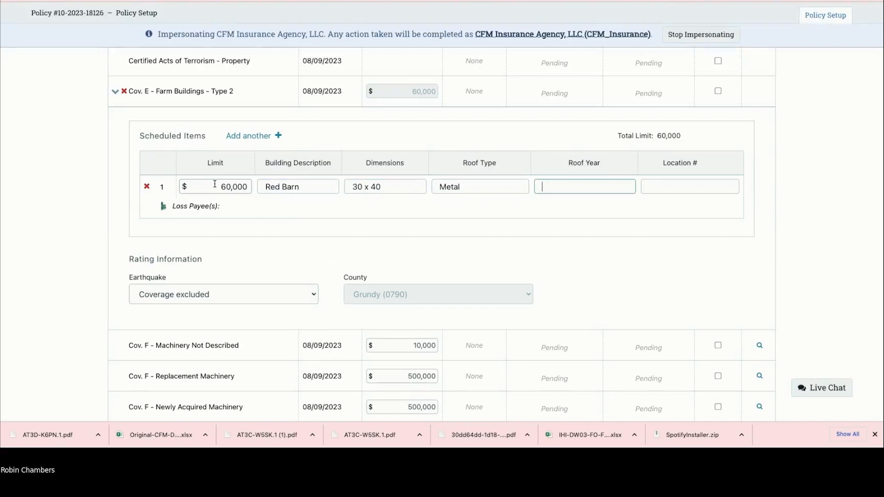
{"action": "type", "text": "2020"}
{"action": "key", "text": "Tab"}
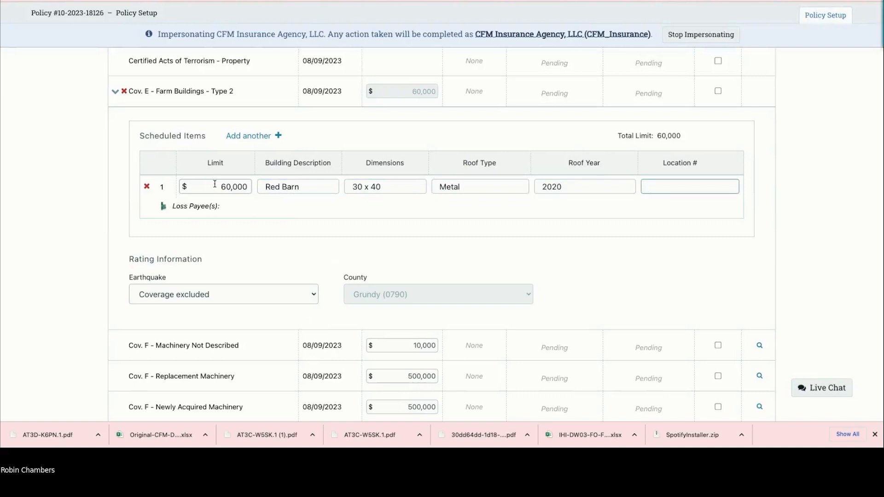
{"action": "type", "text": "1"}
{"action": "key", "text": "Tab"}
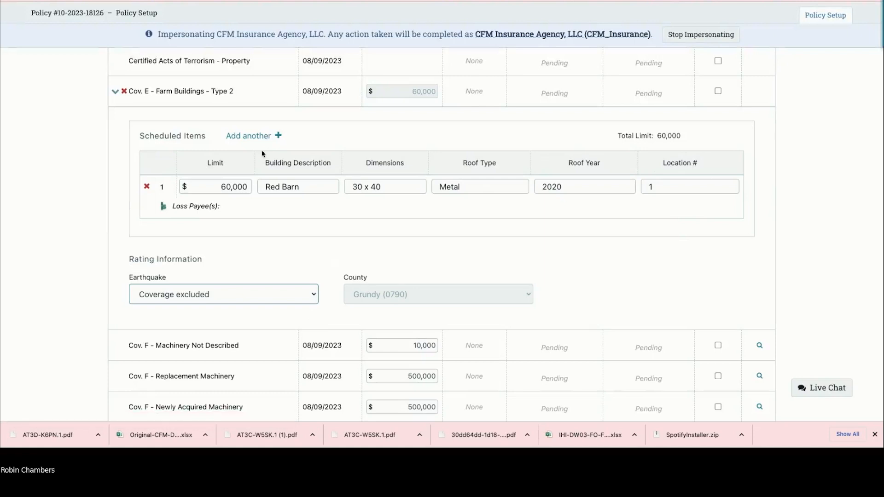
{"action": "scroll", "coordinate": [263, 153], "scroll_direction": "down", "scroll_amount": 1}
{"action": "scroll", "coordinate": [263, 154], "scroll_direction": "up", "scroll_amount": 1}
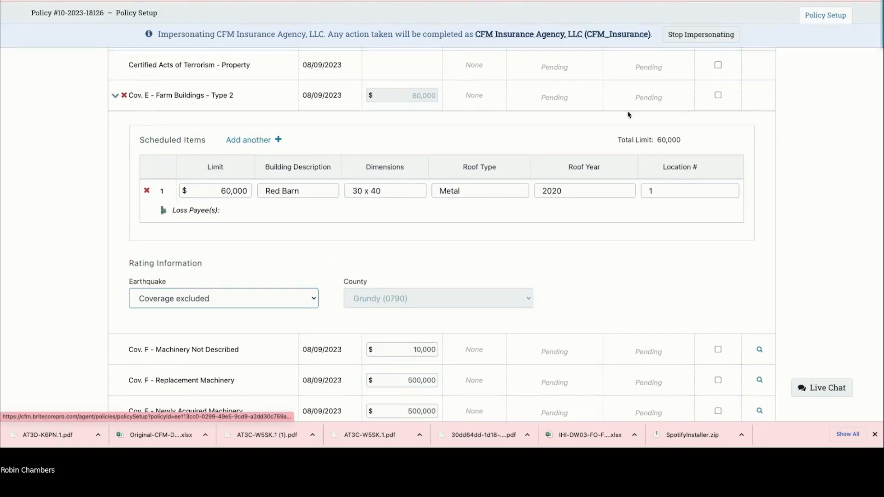
Step: Add two more scheduled building rows and attach John Deere Financial as the Red Barn's loss payee
{"action": "scroll", "coordinate": [699, 120], "scroll_direction": "up", "scroll_amount": 20}
{"action": "scroll", "coordinate": [422, 161], "scroll_direction": "down", "scroll_amount": 18}
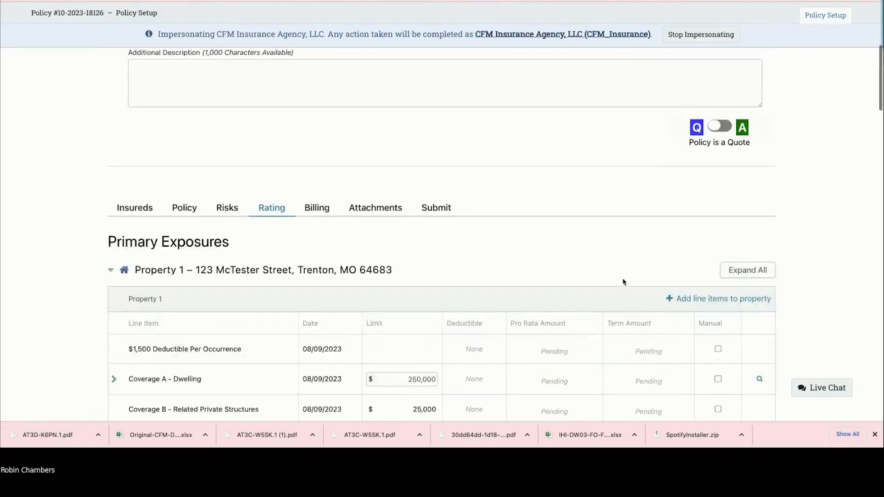
{"action": "scroll", "coordinate": [422, 161], "scroll_direction": "down", "scroll_amount": 2}
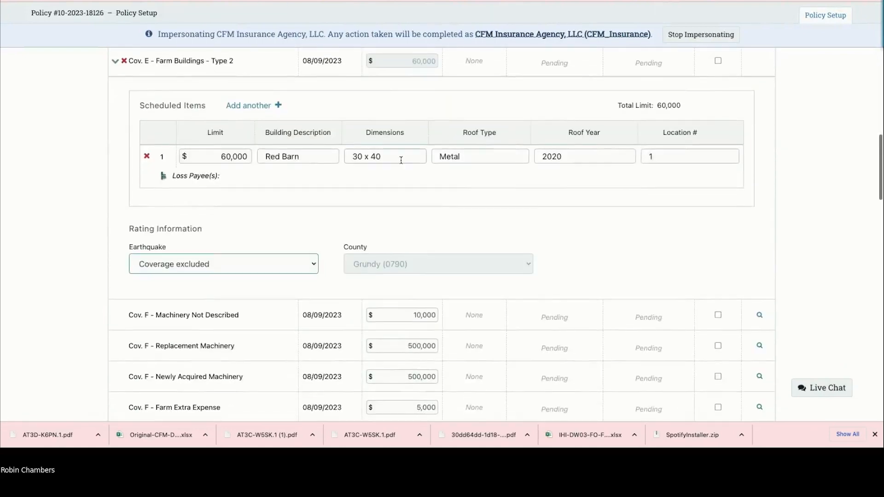
{"action": "left_click", "coordinate": [266, 111]}
{"action": "left_click", "coordinate": [266, 112]}
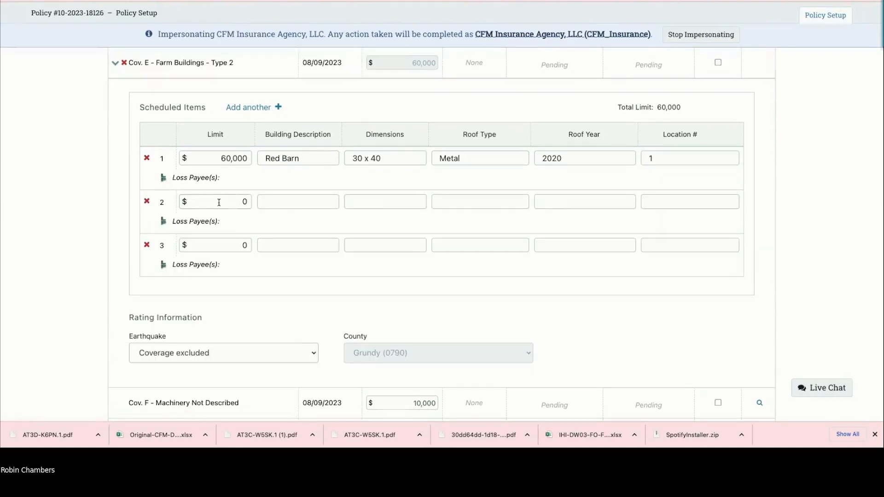
{"action": "left_click", "coordinate": [163, 178]}
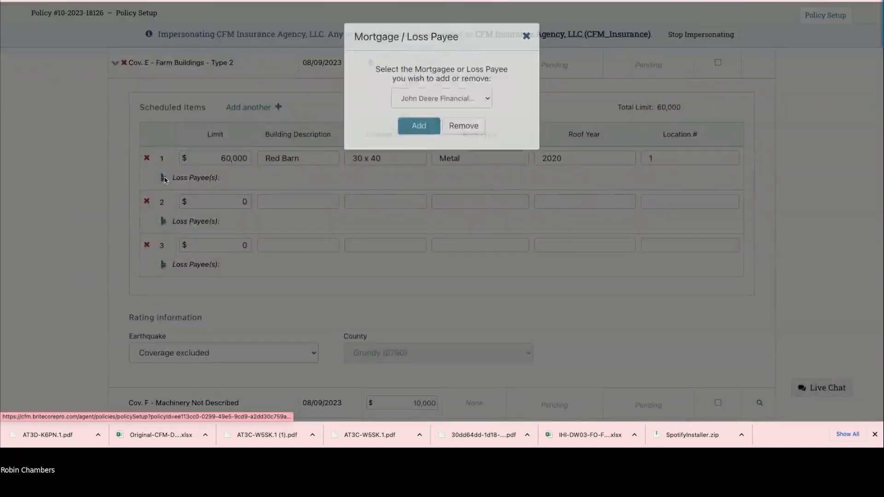
{"action": "left_click", "coordinate": [419, 127]}
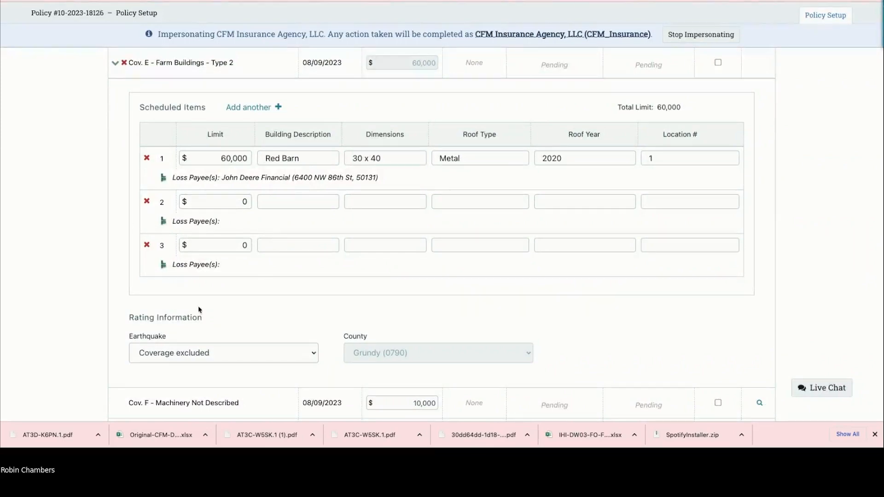
Step: Delete the empty extra scheduled building rows, confirming each deletion with Yes
{"action": "left_click", "coordinate": [146, 201]}
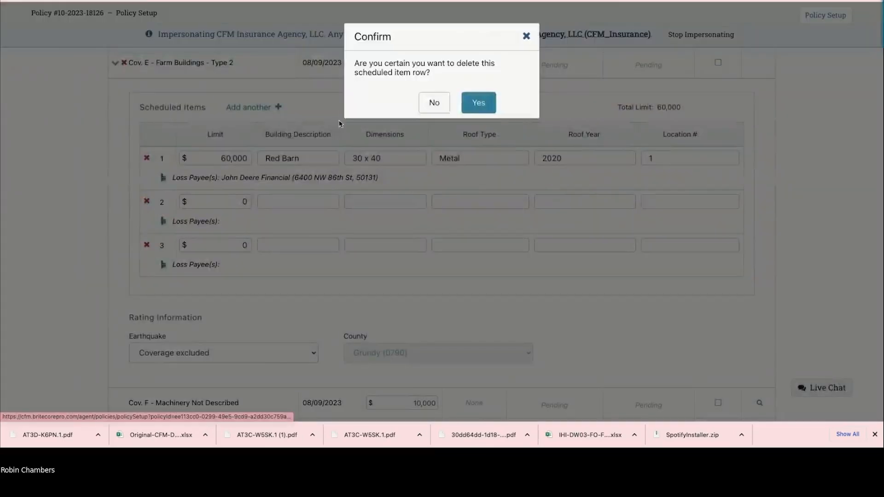
{"action": "left_click", "coordinate": [478, 102]}
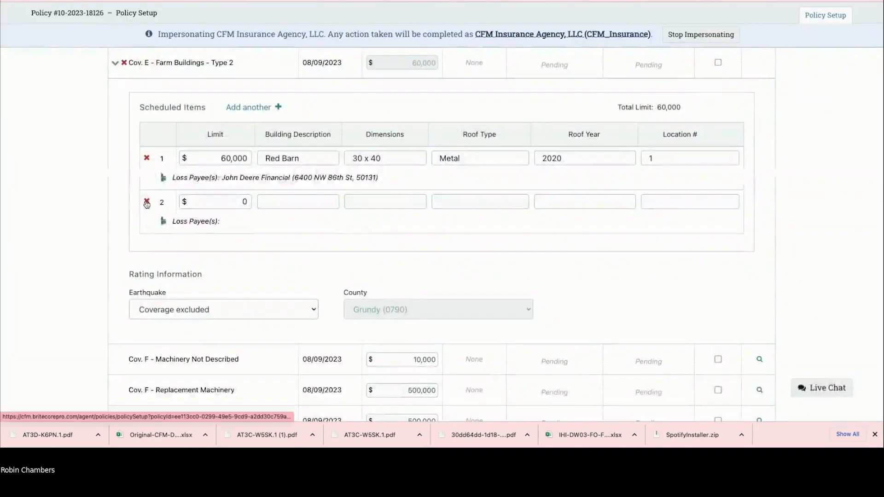
{"action": "left_click", "coordinate": [147, 201]}
{"action": "left_click", "coordinate": [477, 105]}
{"action": "scroll", "coordinate": [368, 125], "scroll_direction": "down", "scroll_amount": 5}
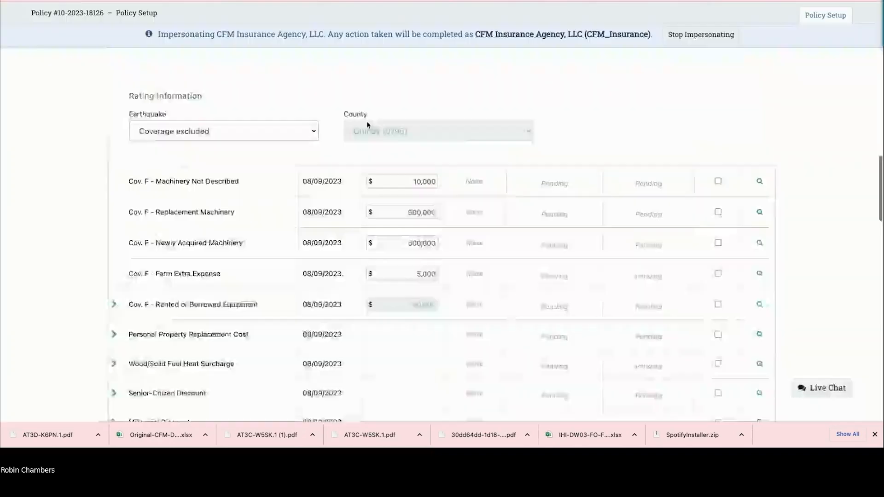
Step: Collapse the Cov. E scheduled items section
{"action": "scroll", "coordinate": [368, 125], "scroll_direction": "down", "scroll_amount": 6}
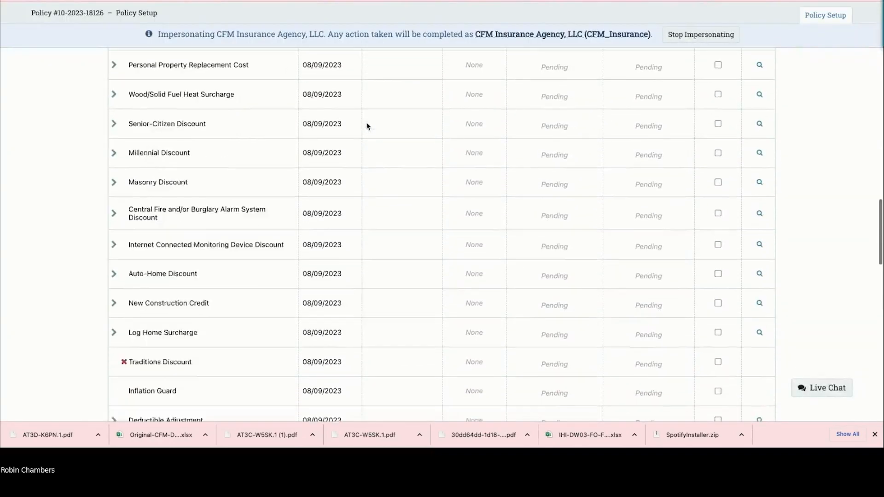
{"action": "scroll", "coordinate": [368, 125], "scroll_direction": "up", "scroll_amount": 10}
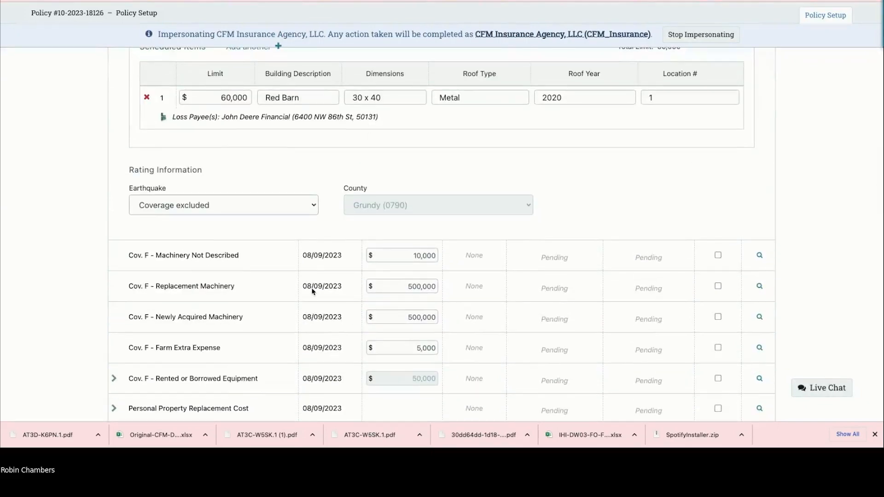
{"action": "scroll", "coordinate": [313, 290], "scroll_direction": "up", "scroll_amount": 3}
{"action": "scroll", "coordinate": [315, 290], "scroll_direction": "up", "scroll_amount": 1}
{"action": "left_click", "coordinate": [115, 111]}
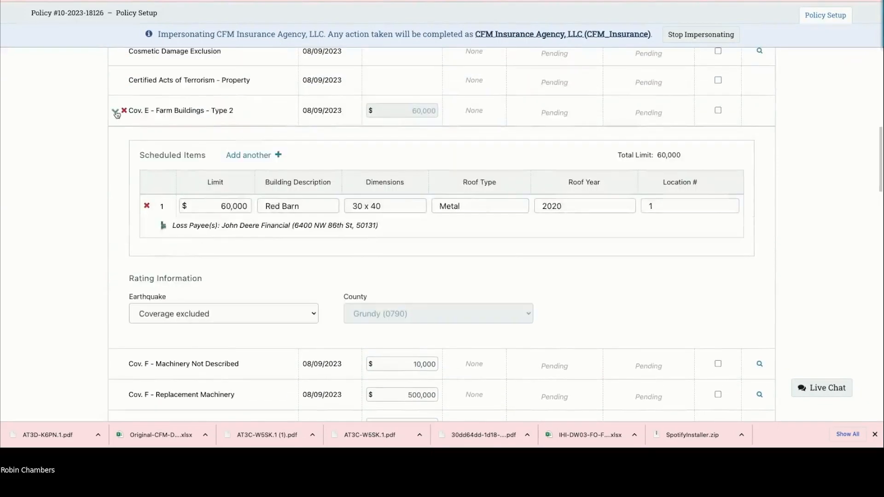
Step: Rate and save the quote to a $2,041.00 total, then open the printable quote summary
{"action": "scroll", "coordinate": [753, 279], "scroll_direction": "up", "scroll_amount": 3}
{"action": "scroll", "coordinate": [754, 278], "scroll_direction": "up", "scroll_amount": 4}
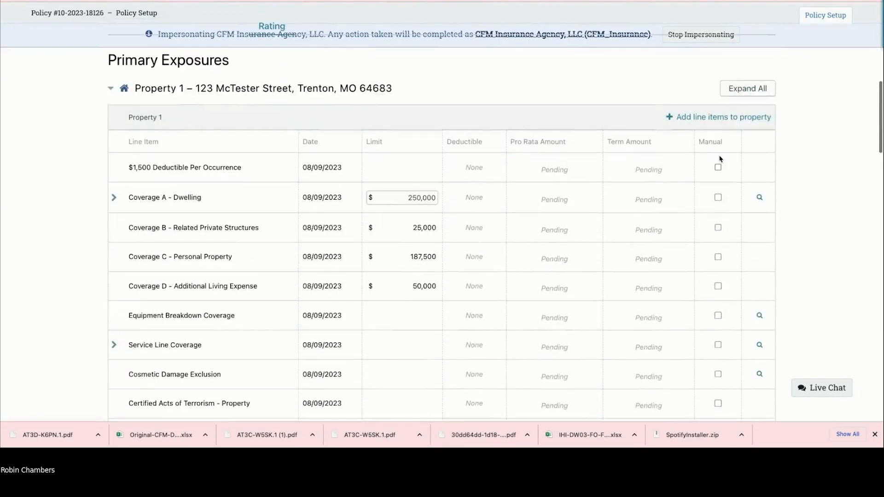
{"action": "scroll", "coordinate": [362, 268], "scroll_direction": "down", "scroll_amount": 4}
{"action": "scroll", "coordinate": [361, 264], "scroll_direction": "down", "scroll_amount": 8}
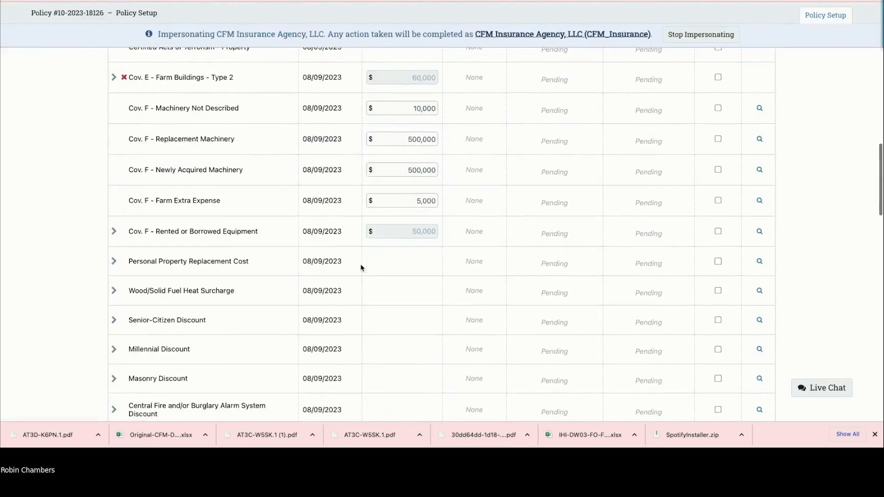
{"action": "scroll", "coordinate": [359, 267], "scroll_direction": "down", "scroll_amount": 11}
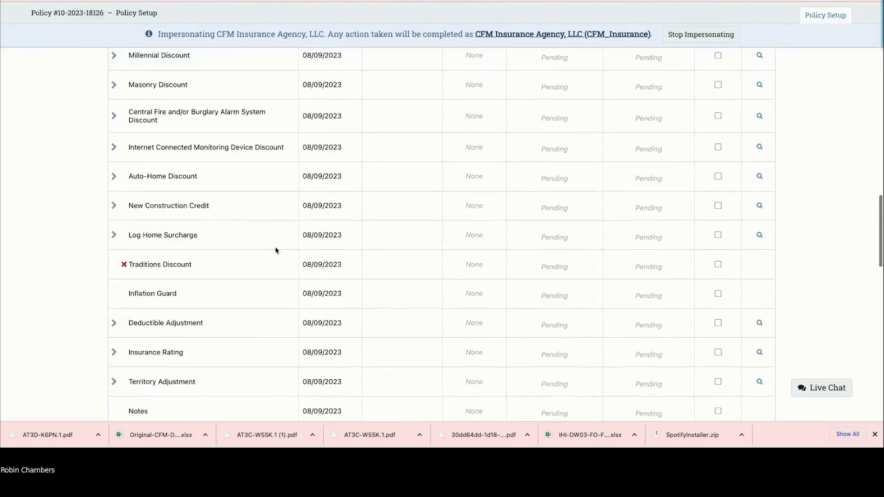
{"action": "scroll", "coordinate": [276, 250], "scroll_direction": "down", "scroll_amount": 7}
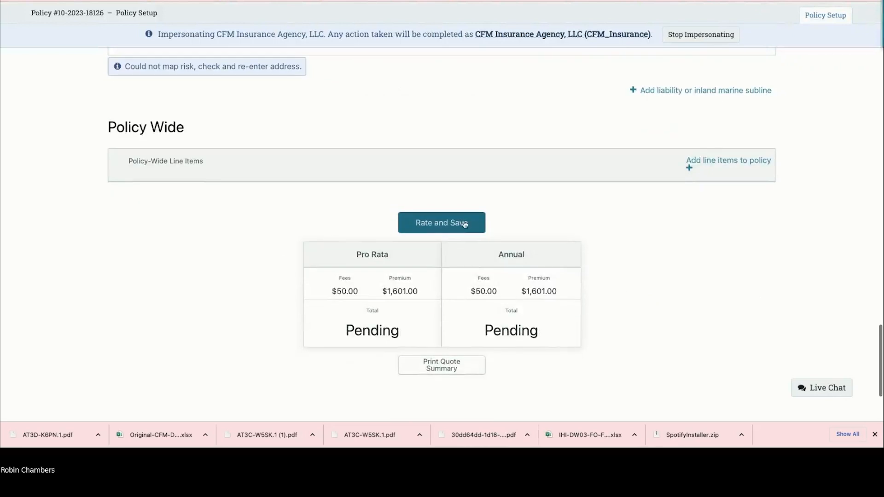
{"action": "left_click", "coordinate": [450, 225]}
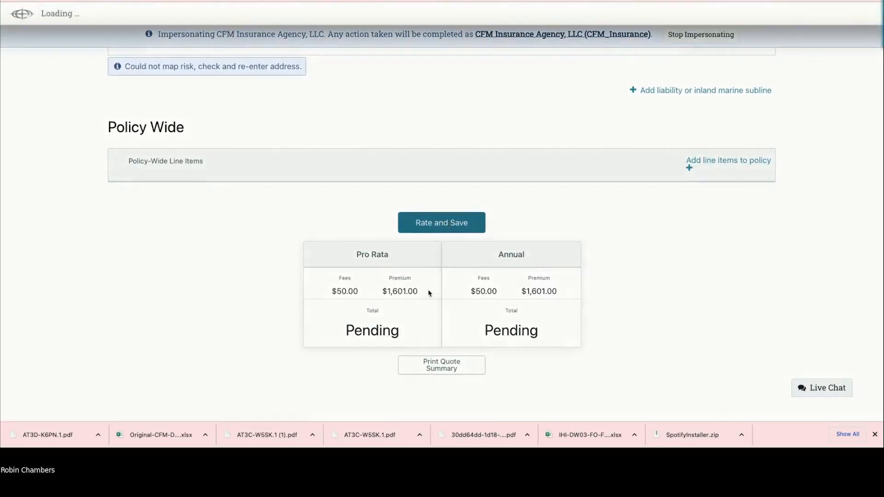
{"action": "left_click", "coordinate": [441, 360]}
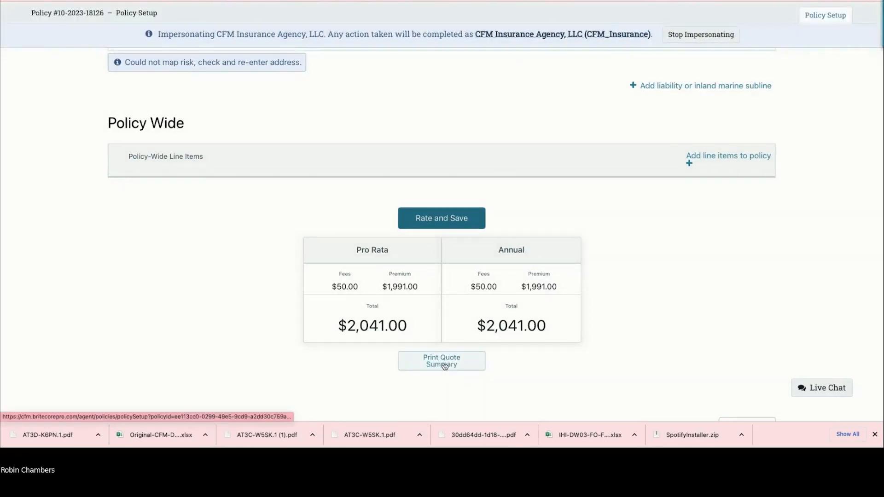
{"action": "left_click", "coordinate": [443, 364]}
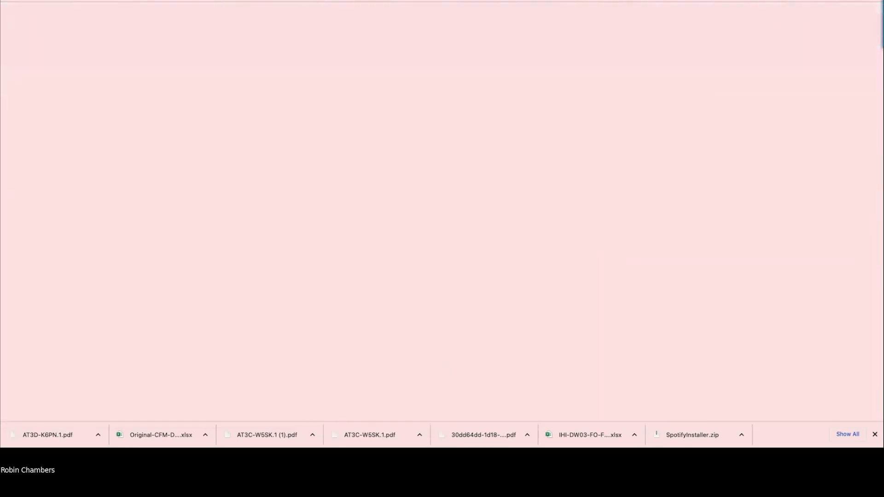
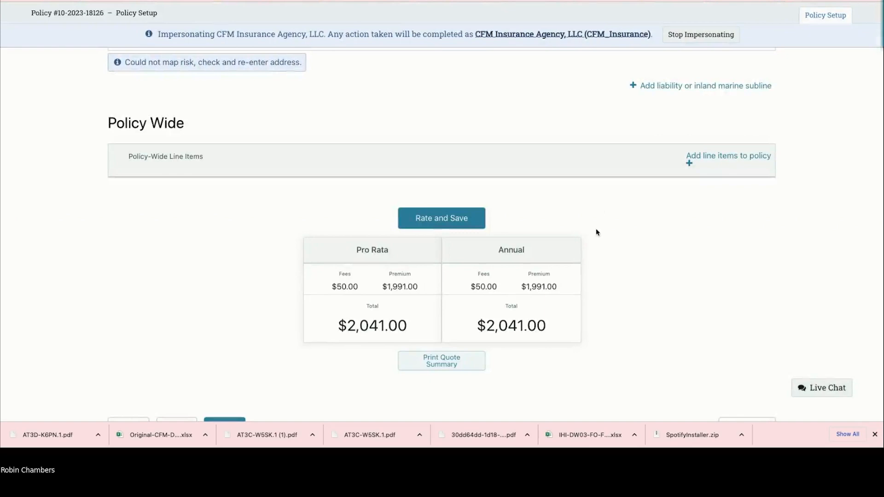
Step: Switch the farm quote to an Application and scroll through its supplemental questions
{"action": "scroll", "coordinate": [597, 233], "scroll_direction": "down", "scroll_amount": 1}
{"action": "scroll", "coordinate": [597, 234], "scroll_direction": "up", "scroll_amount": 3}
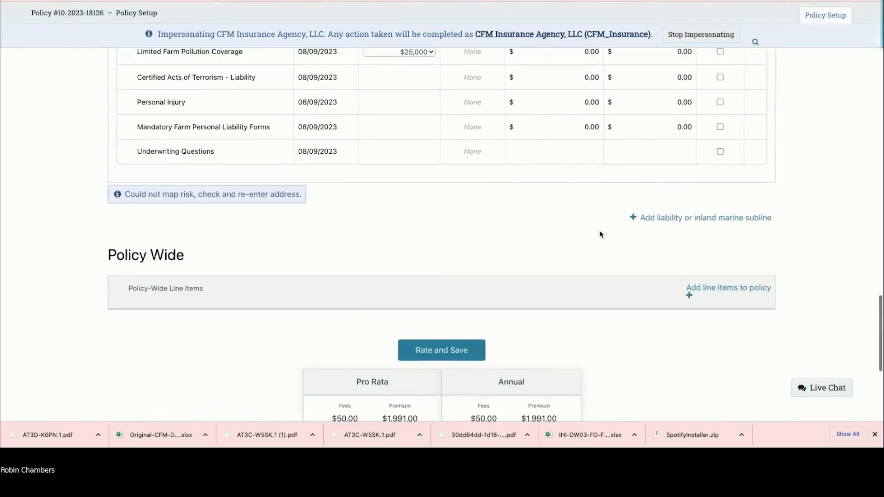
{"action": "scroll", "coordinate": [601, 231], "scroll_direction": "up", "scroll_amount": 20}
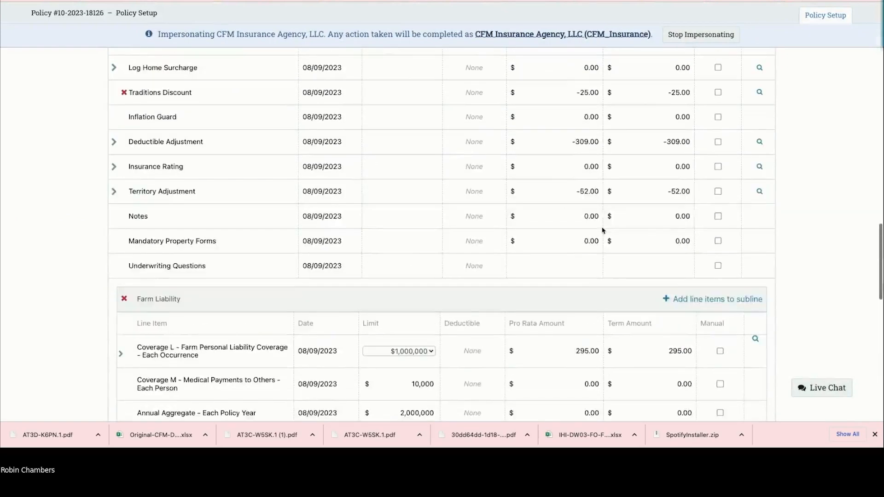
{"action": "scroll", "coordinate": [602, 231], "scroll_direction": "up", "scroll_amount": 10}
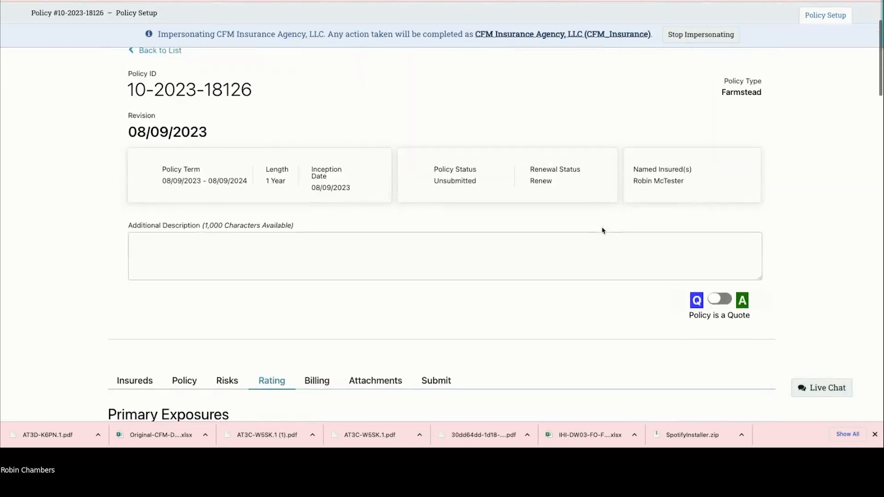
{"action": "left_click", "coordinate": [720, 300]}
{"action": "scroll", "coordinate": [698, 308], "scroll_direction": "down", "scroll_amount": 1}
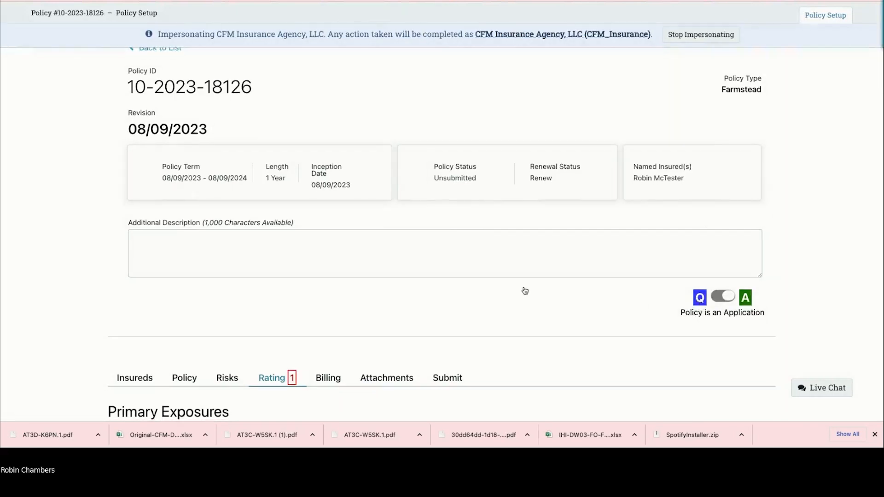
{"action": "scroll", "coordinate": [522, 290], "scroll_direction": "down", "scroll_amount": 10}
{"action": "scroll", "coordinate": [521, 289], "scroll_direction": "down", "scroll_amount": 15}
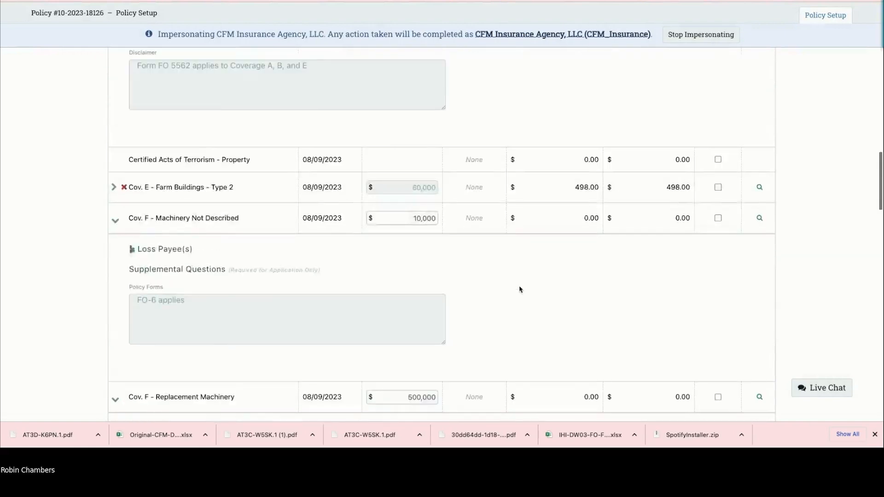
{"action": "scroll", "coordinate": [520, 288], "scroll_direction": "down", "scroll_amount": 6}
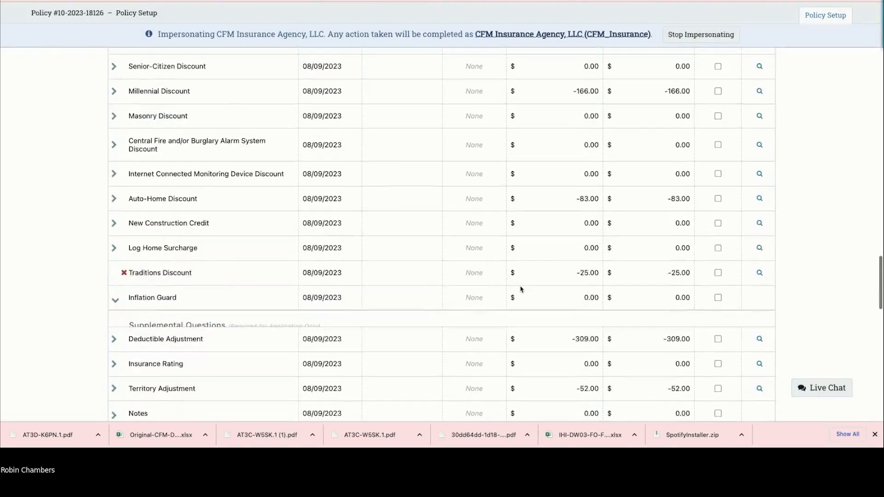
{"action": "scroll", "coordinate": [302, 270], "scroll_direction": "up", "scroll_amount": 3}
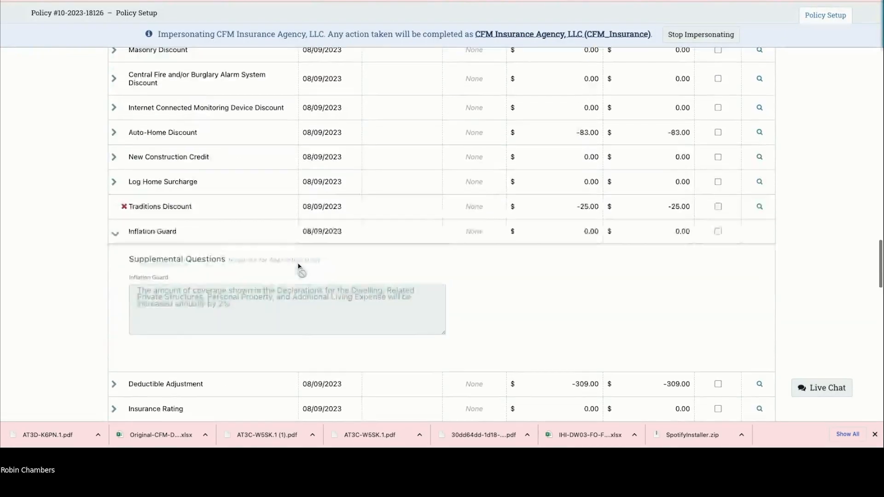
{"action": "scroll", "coordinate": [299, 267], "scroll_direction": "down", "scroll_amount": 7}
{"action": "scroll", "coordinate": [299, 266], "scroll_direction": "down", "scroll_amount": 5}
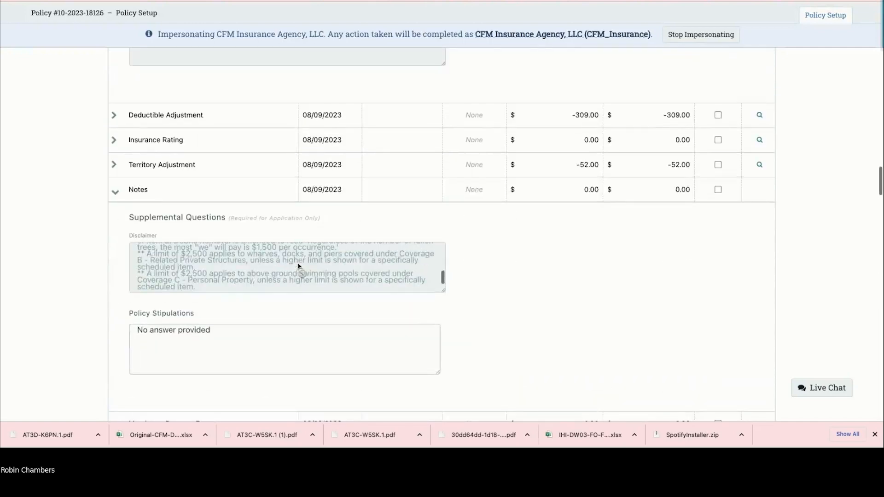
Step: Collapse the Notes and Mandatory Property Forms sections and scroll down through the underwriting questions
{"action": "left_click", "coordinate": [114, 92]}
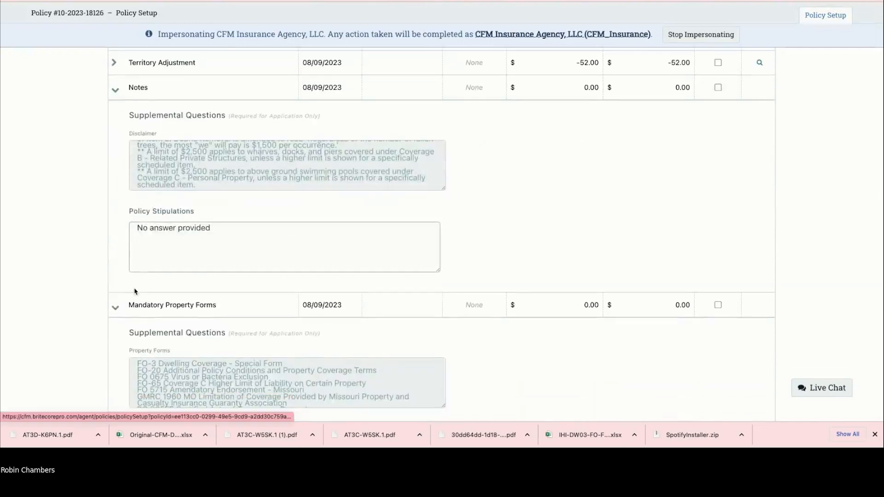
{"action": "left_click", "coordinate": [184, 113]}
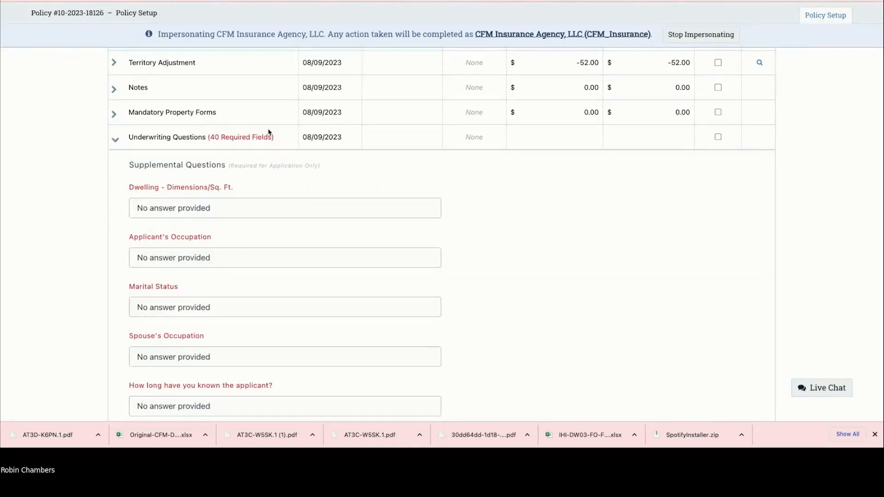
{"action": "scroll", "coordinate": [218, 199], "scroll_direction": "down", "scroll_amount": 4}
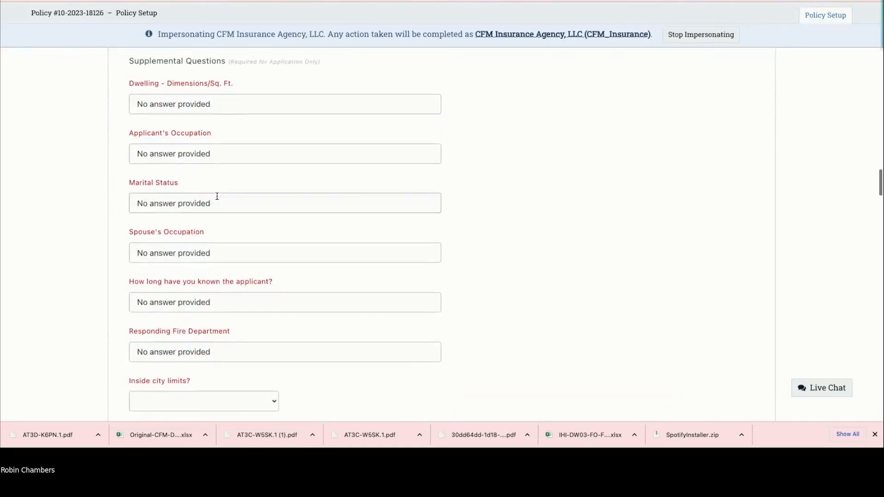
{"action": "scroll", "coordinate": [218, 198], "scroll_direction": "down", "scroll_amount": 1}
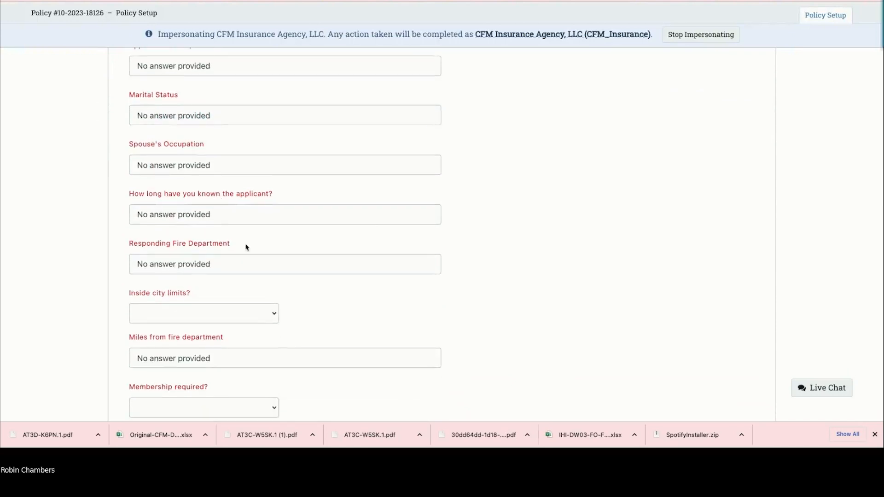
{"action": "scroll", "coordinate": [251, 249], "scroll_direction": "down", "scroll_amount": 3}
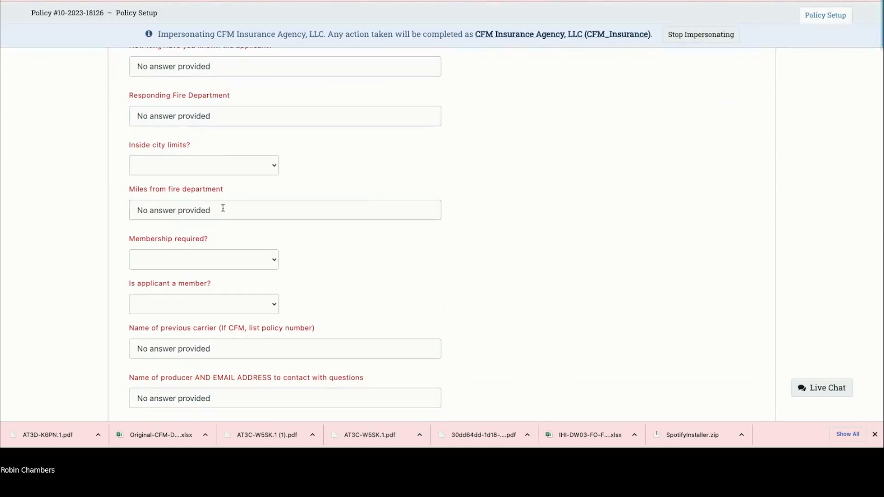
{"action": "scroll", "coordinate": [223, 208], "scroll_direction": "down", "scroll_amount": 7}
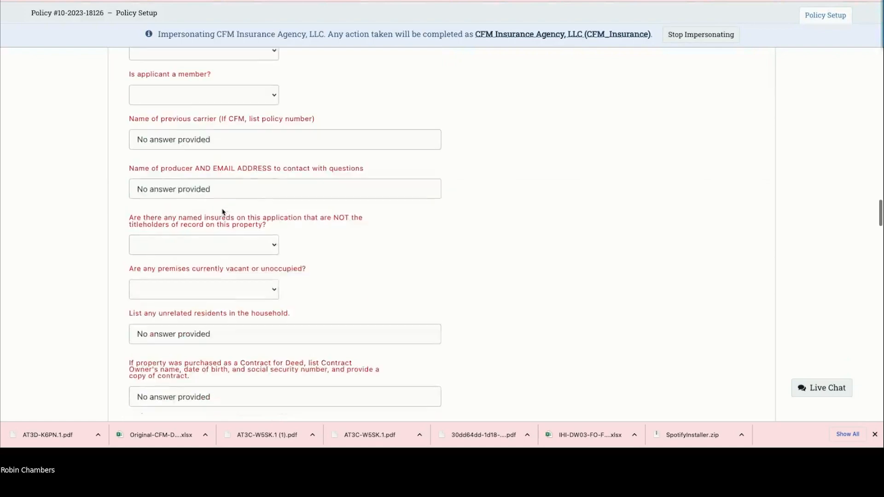
{"action": "scroll", "coordinate": [223, 212], "scroll_direction": "down", "scroll_amount": 15}
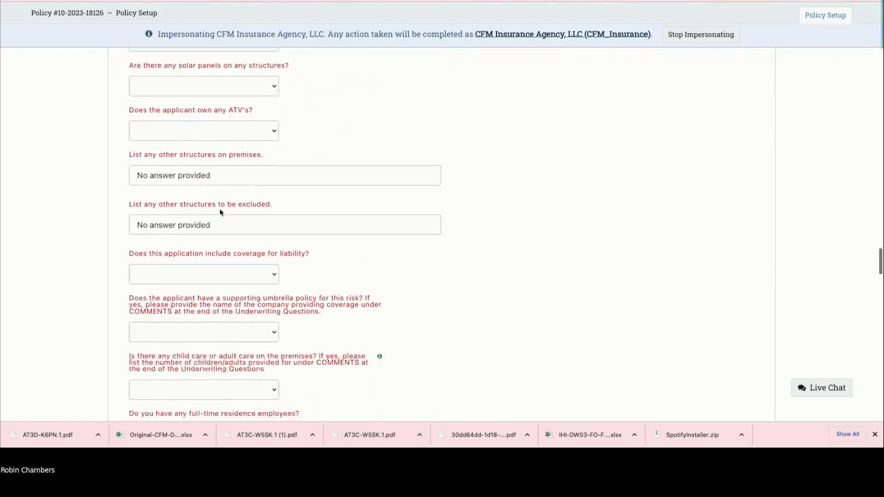
{"action": "scroll", "coordinate": [220, 213], "scroll_direction": "down", "scroll_amount": 15}
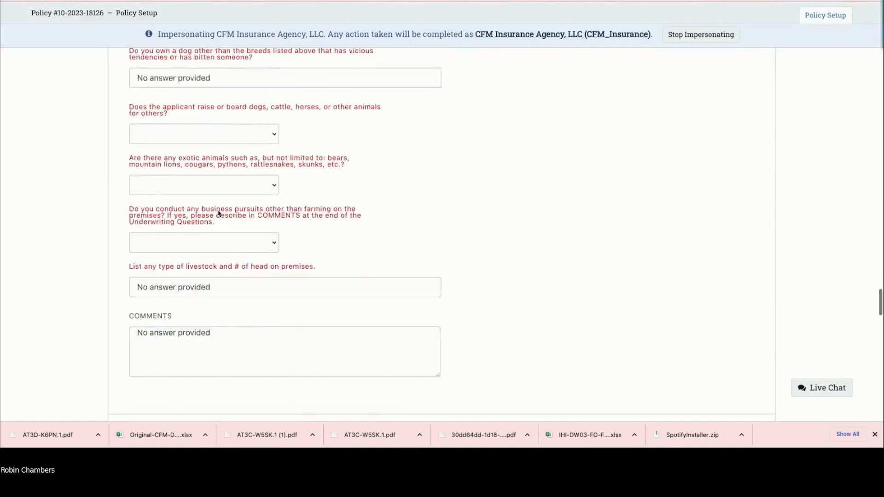
{"action": "scroll", "coordinate": [218, 210], "scroll_direction": "down", "scroll_amount": 9}
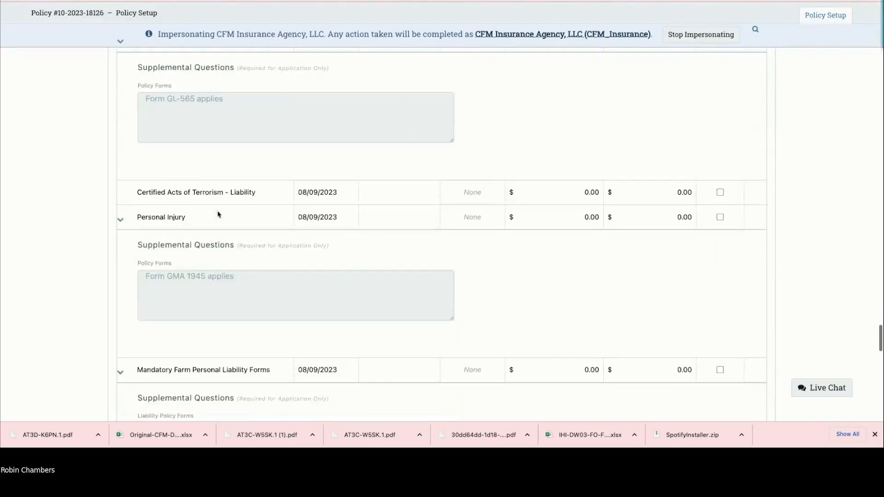
{"action": "scroll", "coordinate": [218, 215], "scroll_direction": "down", "scroll_amount": 5}
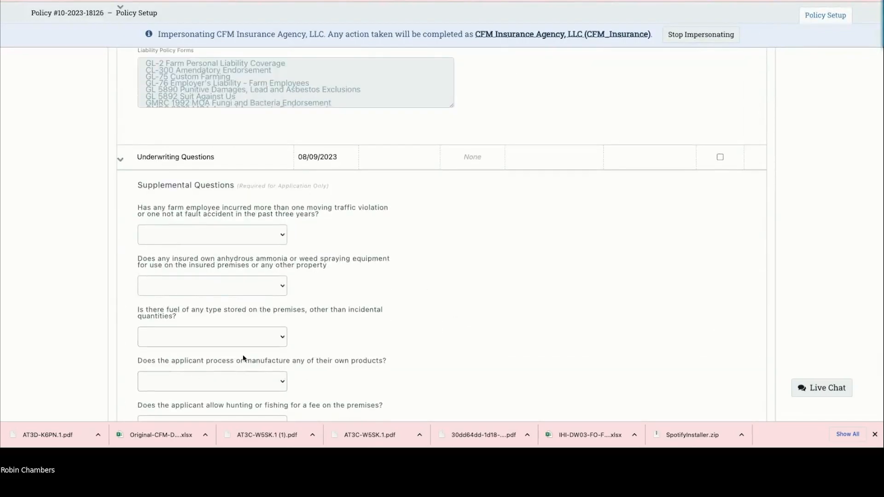
{"action": "scroll", "coordinate": [254, 353], "scroll_direction": "down", "scroll_amount": 8}
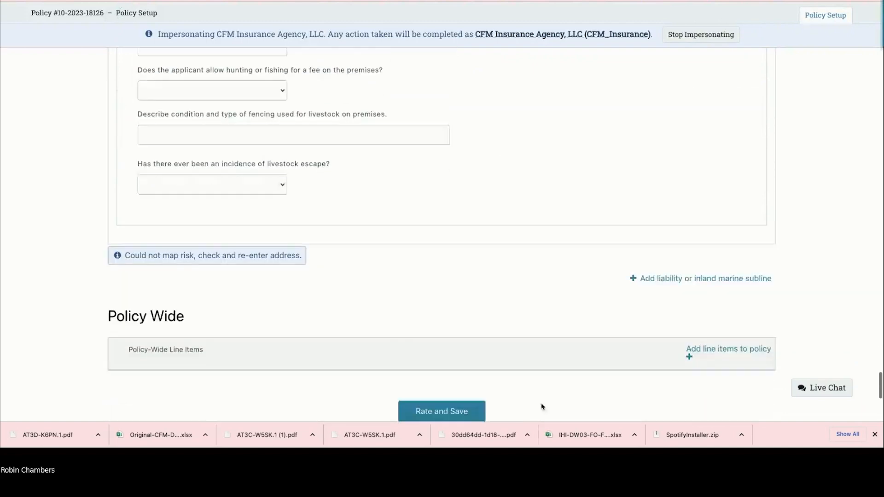
{"action": "scroll", "coordinate": [495, 373], "scroll_direction": "down", "scroll_amount": 1}
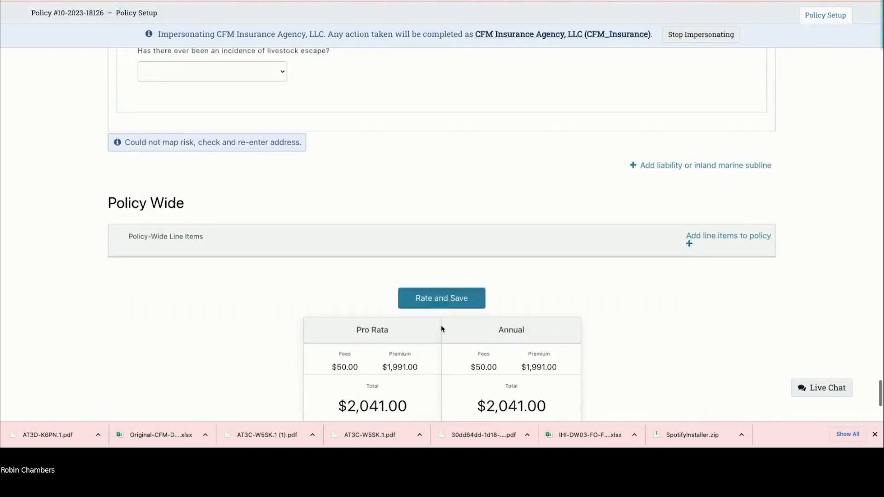
Step: Rate and save the application, then collapse the liability Underwriting Questions and Mandatory Farm Personal Liability Forms
{"action": "left_click", "coordinate": [443, 300]}
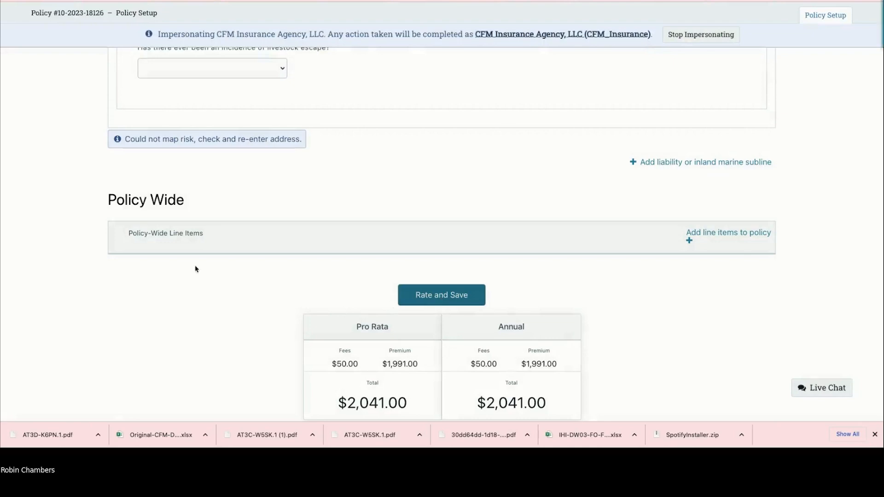
{"action": "scroll", "coordinate": [171, 293], "scroll_direction": "up", "scroll_amount": 10}
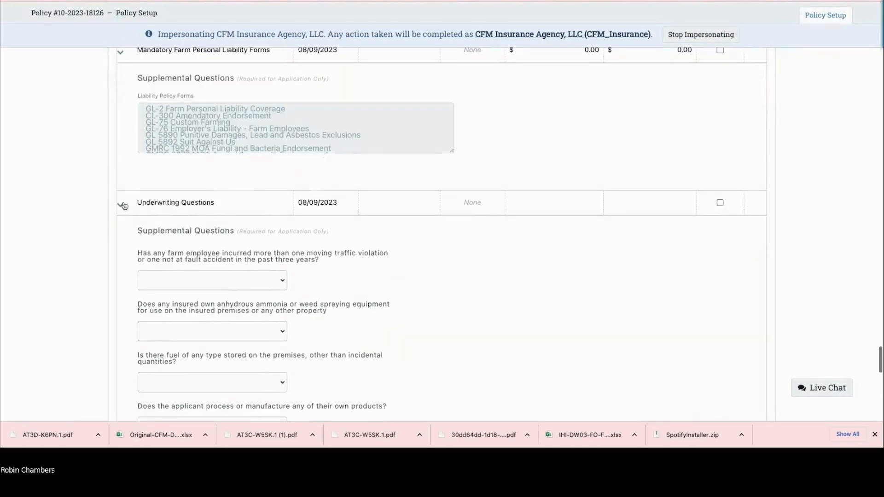
{"action": "left_click", "coordinate": [121, 206]}
{"action": "scroll", "coordinate": [123, 147], "scroll_direction": "up", "scroll_amount": 2}
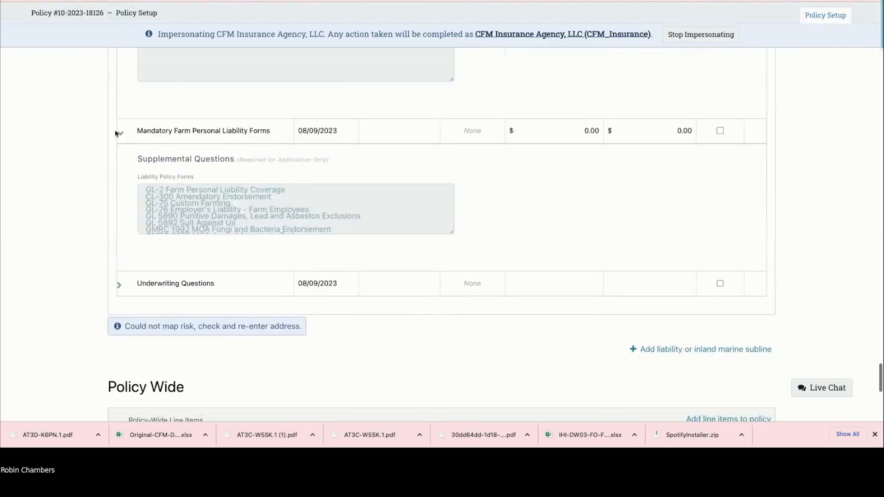
{"action": "left_click", "coordinate": [121, 134]}
Step: Collapse the Personal Injury and Limited Farm Pollution Coverage rows and return to the policy header
{"action": "scroll", "coordinate": [138, 207], "scroll_direction": "up", "scroll_amount": 5}
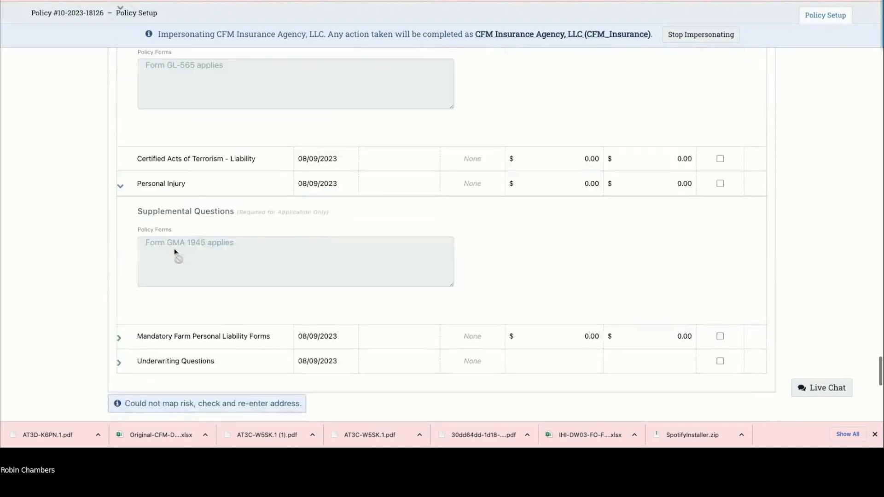
{"action": "left_click", "coordinate": [119, 204]}
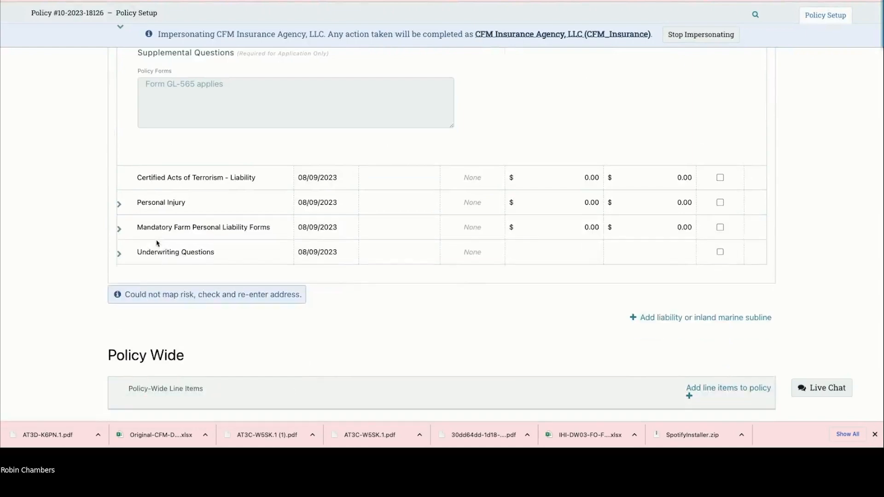
{"action": "scroll", "coordinate": [158, 244], "scroll_direction": "up", "scroll_amount": 2}
{"action": "scroll", "coordinate": [157, 243], "scroll_direction": "up", "scroll_amount": 2}
{"action": "left_click", "coordinate": [119, 175]}
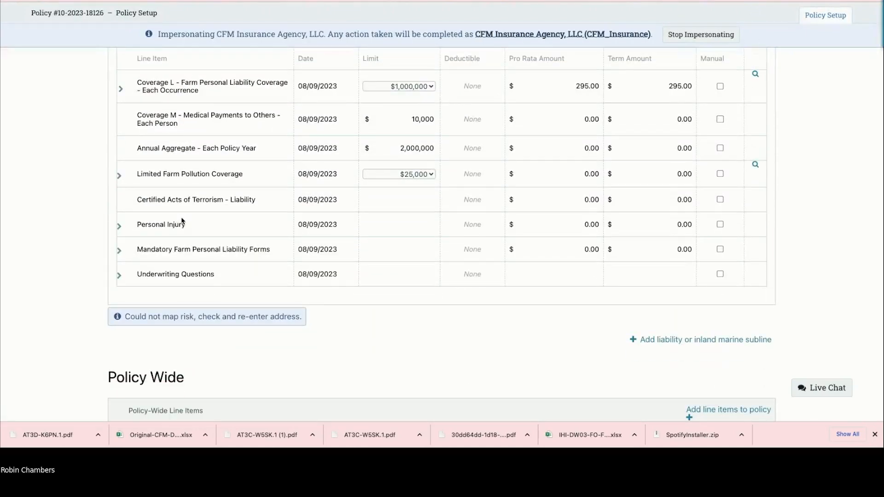
{"action": "scroll", "coordinate": [183, 228], "scroll_direction": "up", "scroll_amount": 2}
{"action": "scroll", "coordinate": [180, 231], "scroll_direction": "up", "scroll_amount": 2}
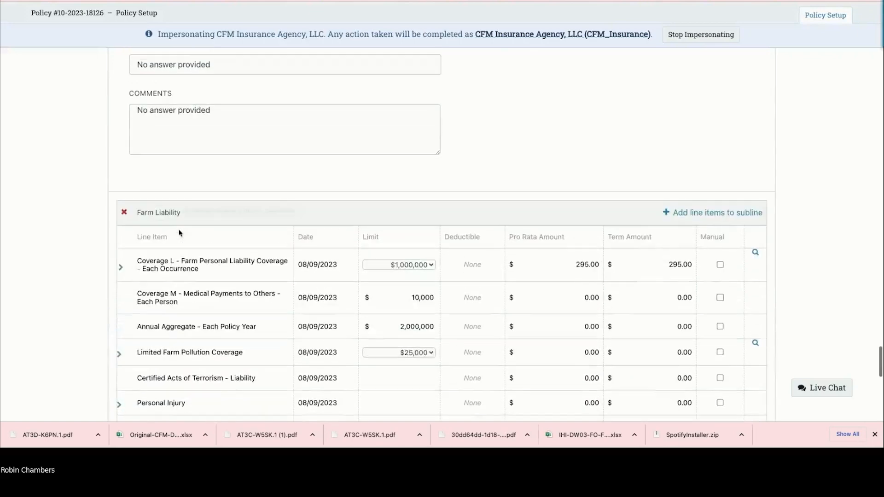
{"action": "scroll", "coordinate": [180, 232], "scroll_direction": "up", "scroll_amount": 10}
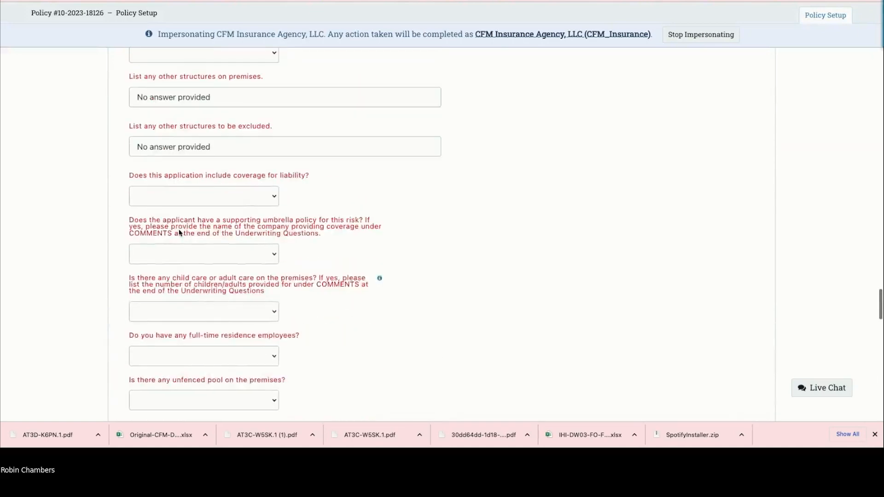
{"action": "scroll", "coordinate": [179, 233], "scroll_direction": "up", "scroll_amount": 15}
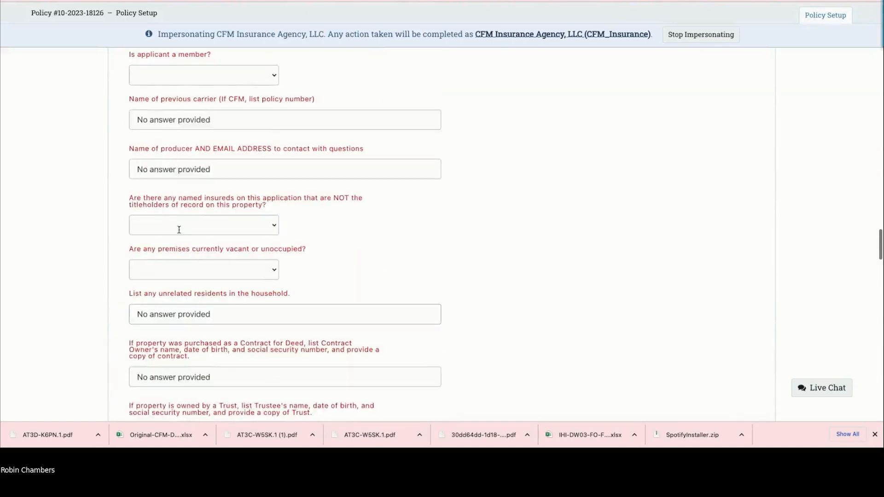
{"action": "scroll", "coordinate": [179, 229], "scroll_direction": "up", "scroll_amount": 9}
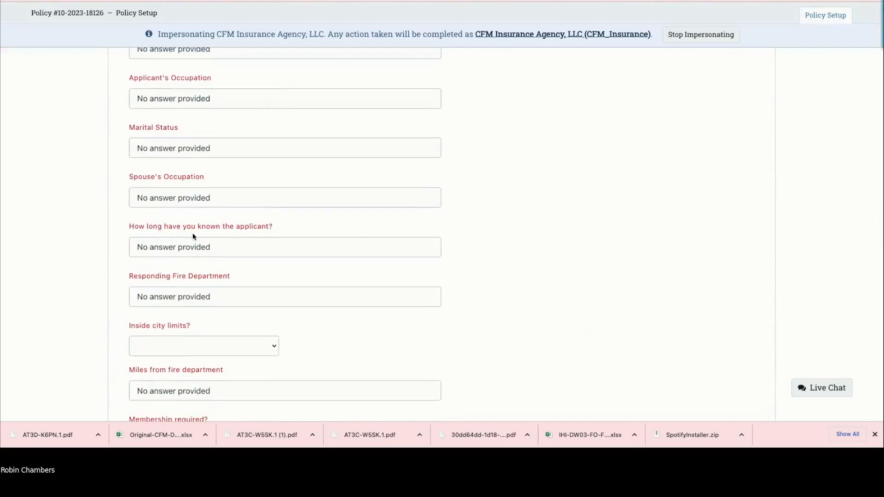
{"action": "scroll", "coordinate": [156, 224], "scroll_direction": "up", "scroll_amount": 5}
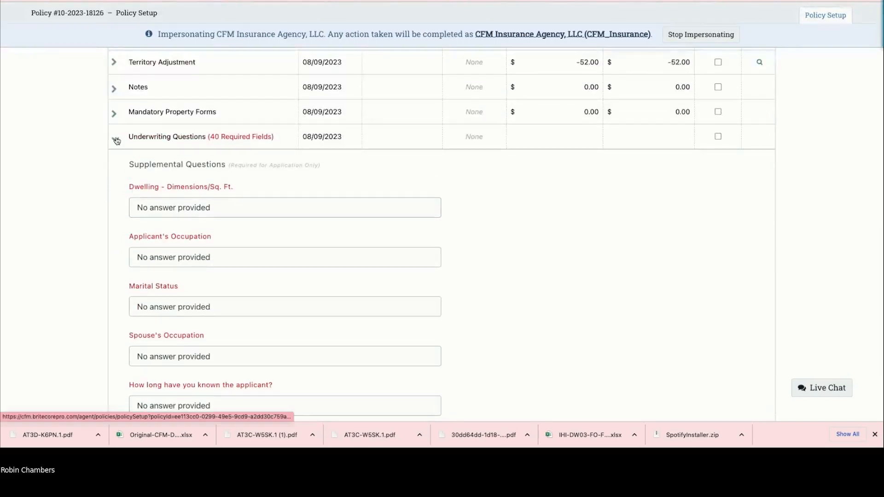
{"action": "scroll", "coordinate": [726, 303], "scroll_direction": "down", "scroll_amount": 20}
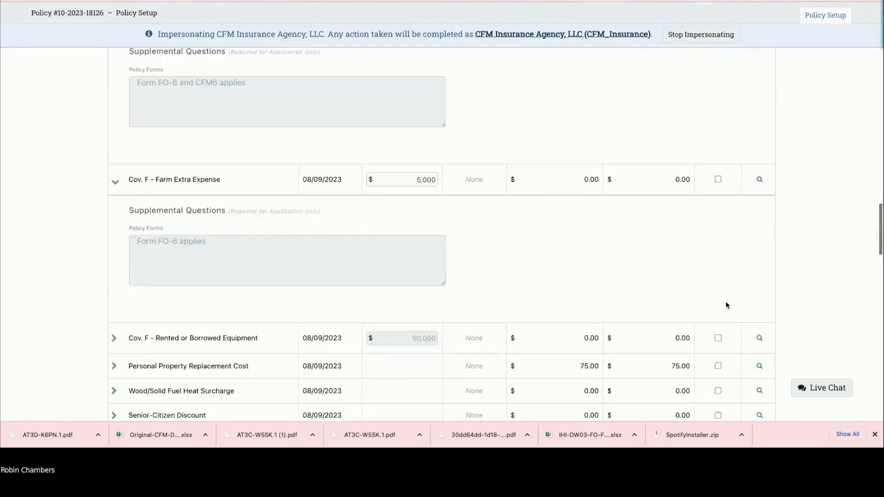
{"action": "scroll", "coordinate": [727, 305], "scroll_direction": "up", "scroll_amount": 20}
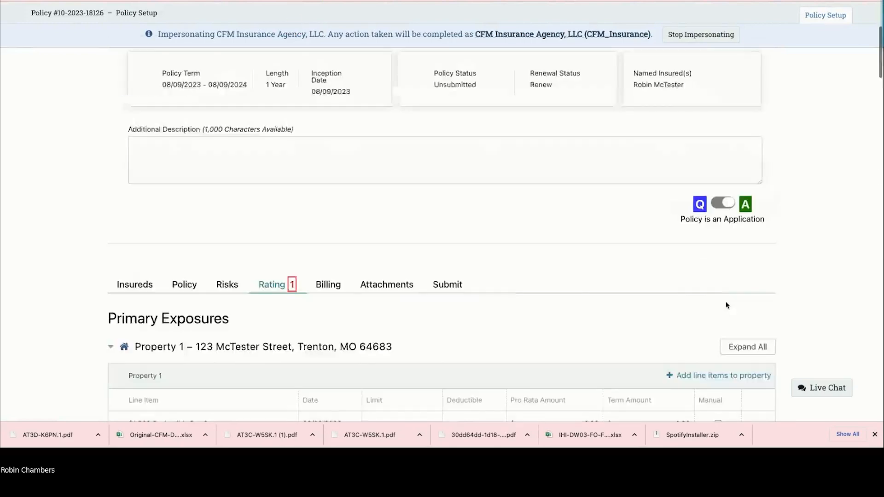
{"action": "scroll", "coordinate": [726, 305], "scroll_direction": "down", "scroll_amount": 4}
Step: Pick Additional Related Private Structures from Property 1's Select Line Items list and confirm with Done
{"action": "left_click", "coordinate": [684, 265]}
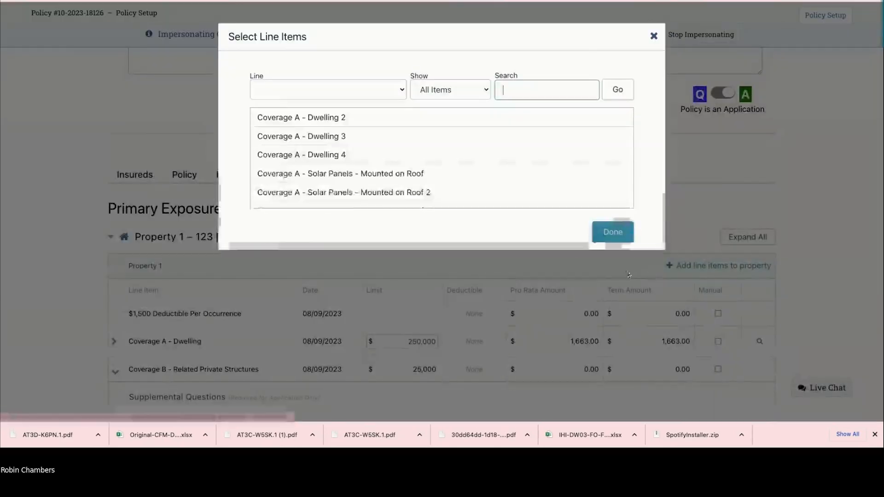
{"action": "scroll", "coordinate": [316, 176], "scroll_direction": "down", "scroll_amount": 6}
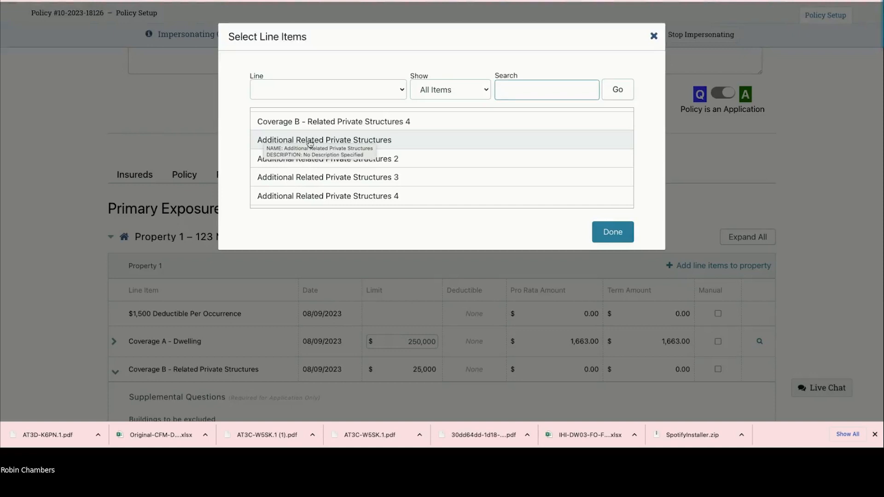
{"action": "left_click", "coordinate": [611, 232]}
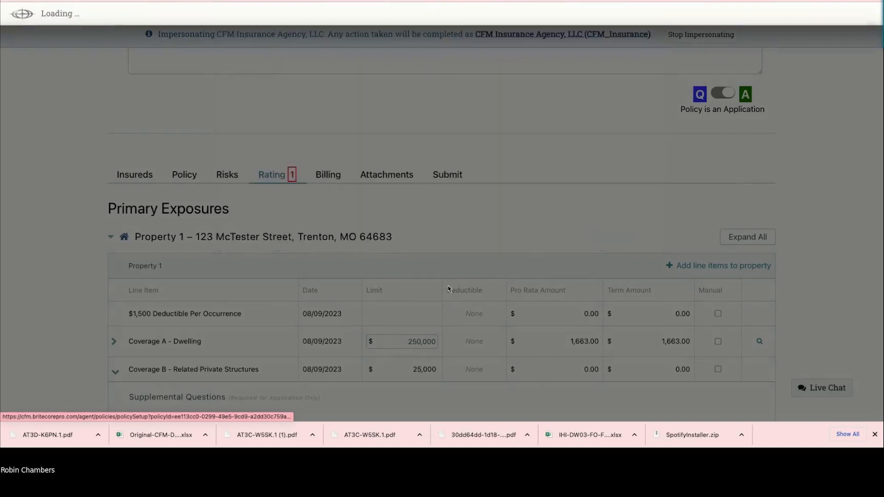
Step: Collapse Coverage B, give the structures item a 40,000 limit and a description, then collapse it
{"action": "scroll", "coordinate": [449, 288], "scroll_direction": "down", "scroll_amount": 1}
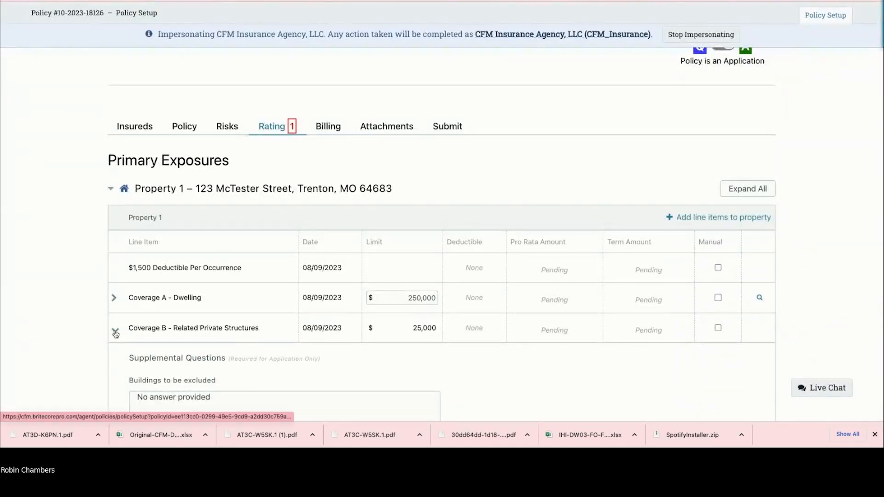
{"action": "left_click", "coordinate": [115, 331]}
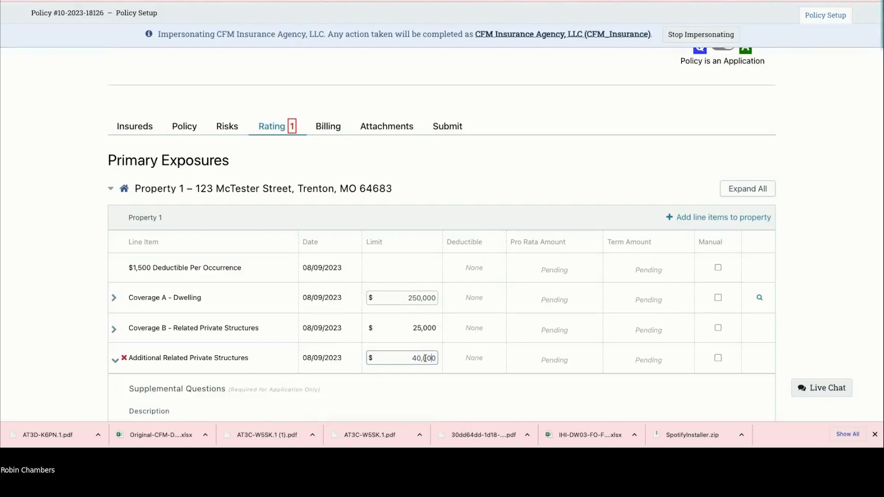
{"action": "scroll", "coordinate": [275, 366], "scroll_direction": "down", "scroll_amount": 2}
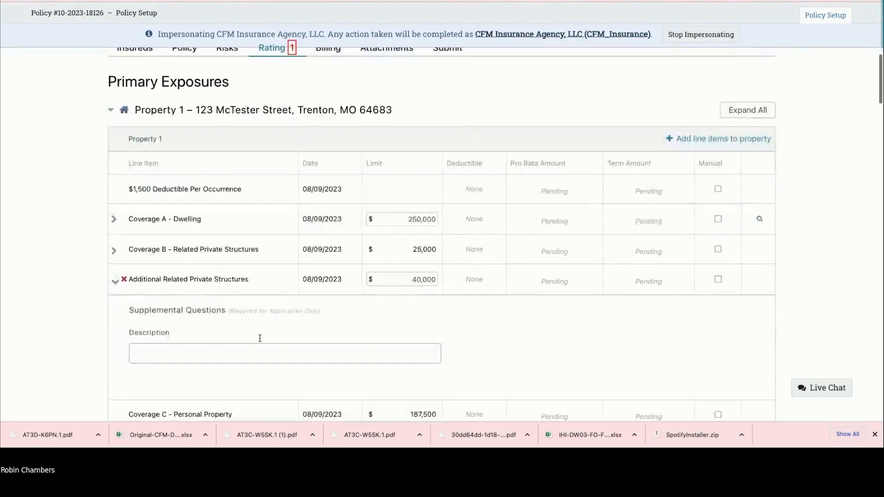
{"action": "left_click", "coordinate": [152, 323]}
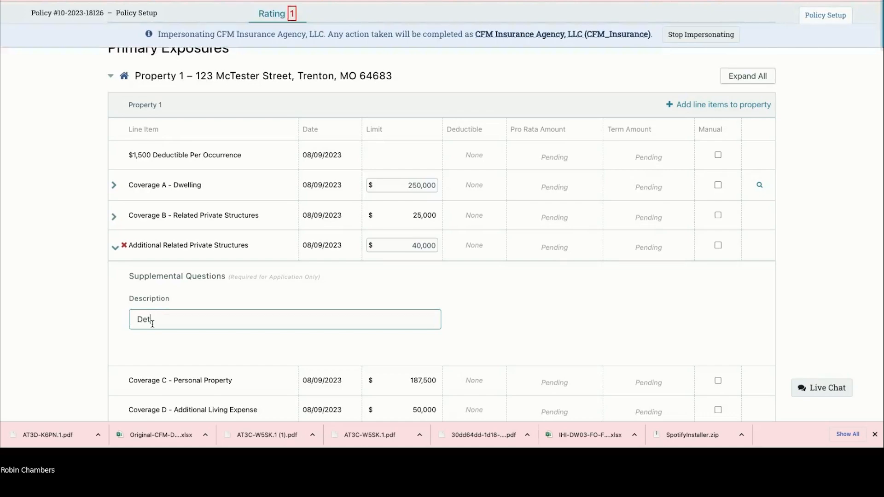
{"action": "scroll", "coordinate": [153, 324], "scroll_direction": "up", "scroll_amount": 2}
{"action": "scroll", "coordinate": [145, 318], "scroll_direction": "down", "scroll_amount": 3}
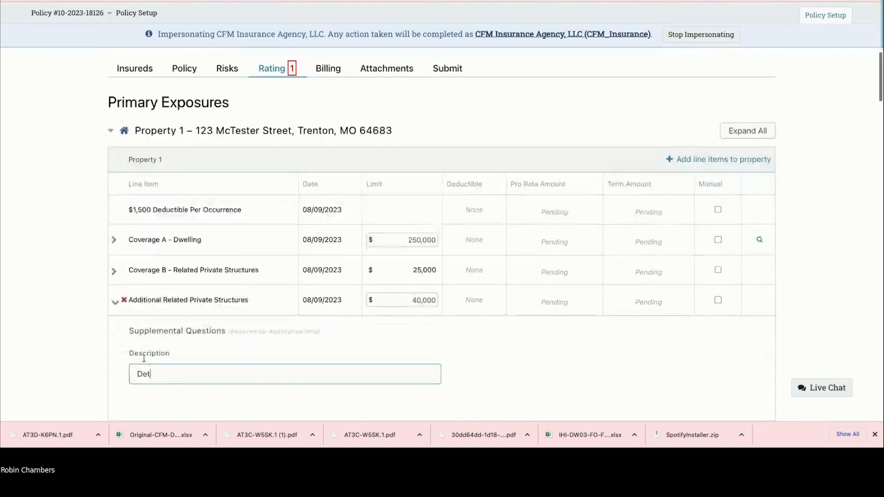
{"action": "left_click", "coordinate": [114, 200]}
{"action": "scroll", "coordinate": [111, 175], "scroll_direction": "down", "scroll_amount": 3}
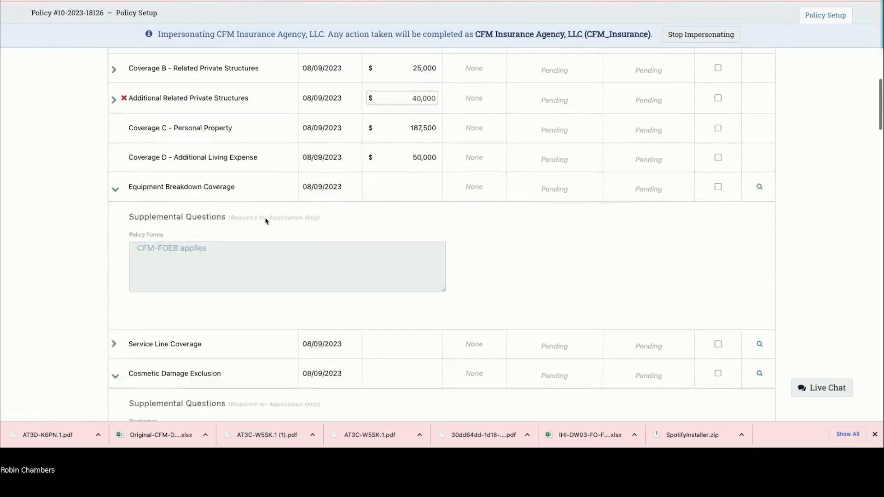
Step: Collapse Equipment Breakdown and Cosmetic Damage Exclusion, then rate and save to a $2,219.00 total
{"action": "left_click", "coordinate": [114, 177]}
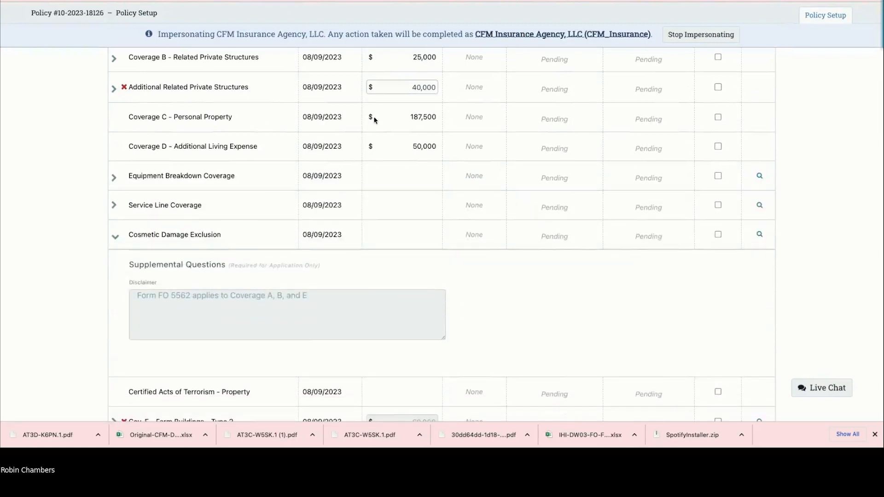
{"action": "left_click", "coordinate": [115, 236]}
{"action": "scroll", "coordinate": [249, 245], "scroll_direction": "down", "scroll_amount": 7}
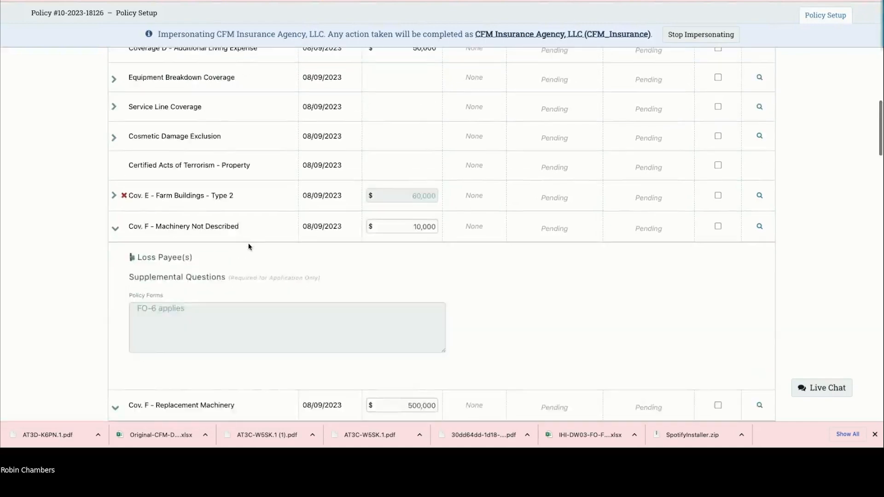
{"action": "scroll", "coordinate": [249, 246], "scroll_direction": "down", "scroll_amount": 20}
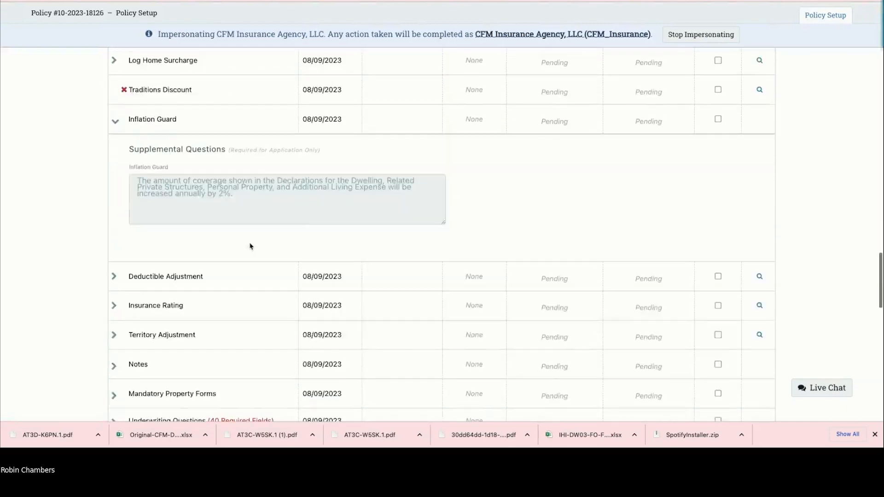
{"action": "scroll", "coordinate": [251, 246], "scroll_direction": "down", "scroll_amount": 5}
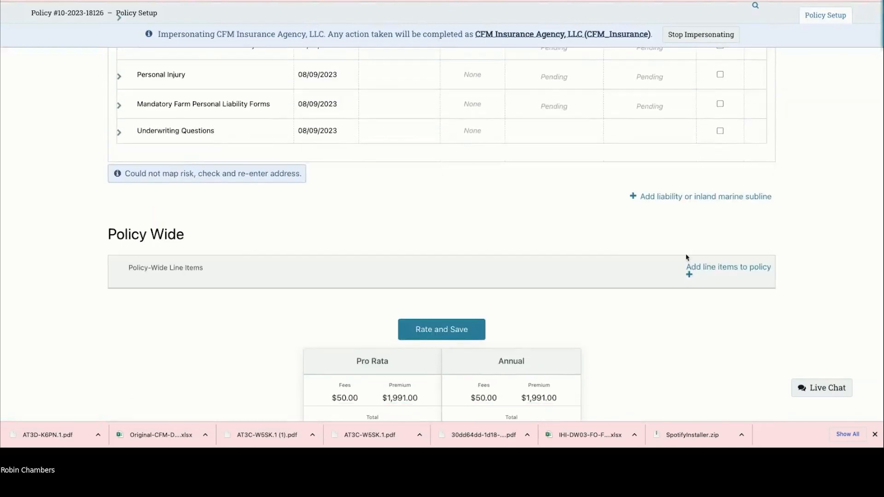
{"action": "left_click", "coordinate": [453, 249]}
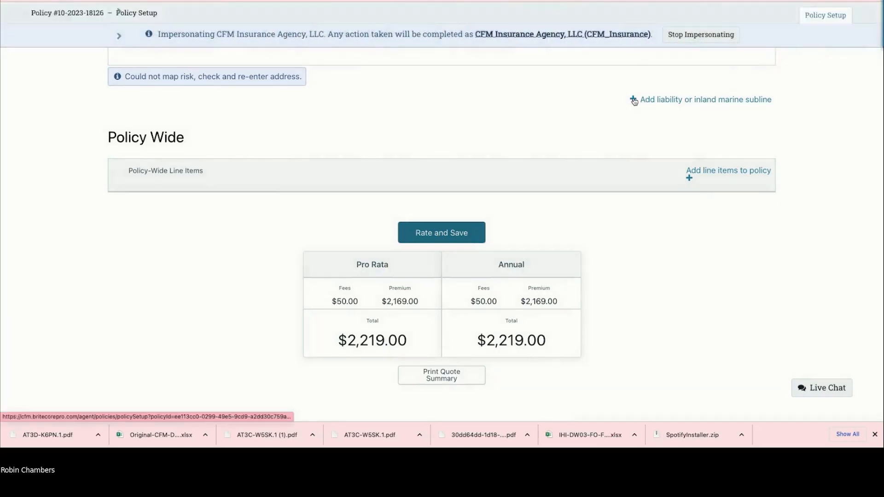
Step: Add the Inland Marine subline, then give it ATVs and Lawn Mowers, Garden Tractors line items
{"action": "left_click", "coordinate": [634, 101]}
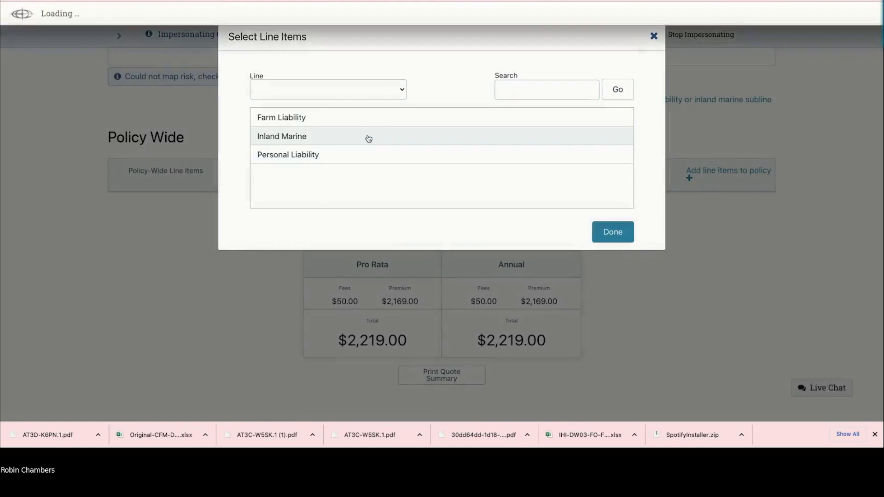
{"action": "left_click", "coordinate": [606, 235]}
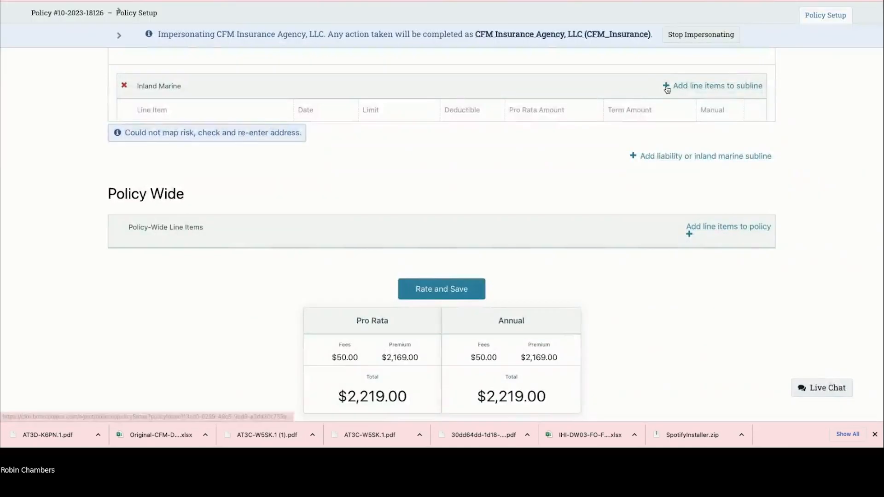
{"action": "left_click", "coordinate": [666, 88]}
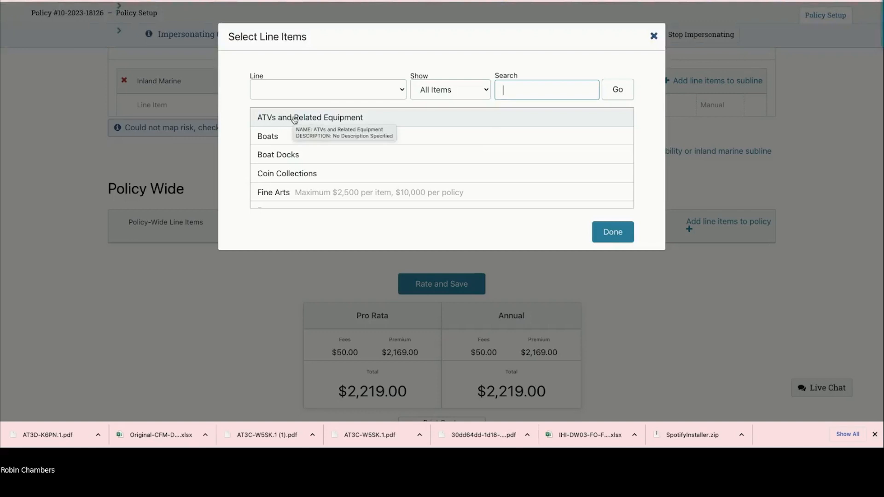
{"action": "scroll", "coordinate": [294, 184], "scroll_direction": "down", "scroll_amount": 3}
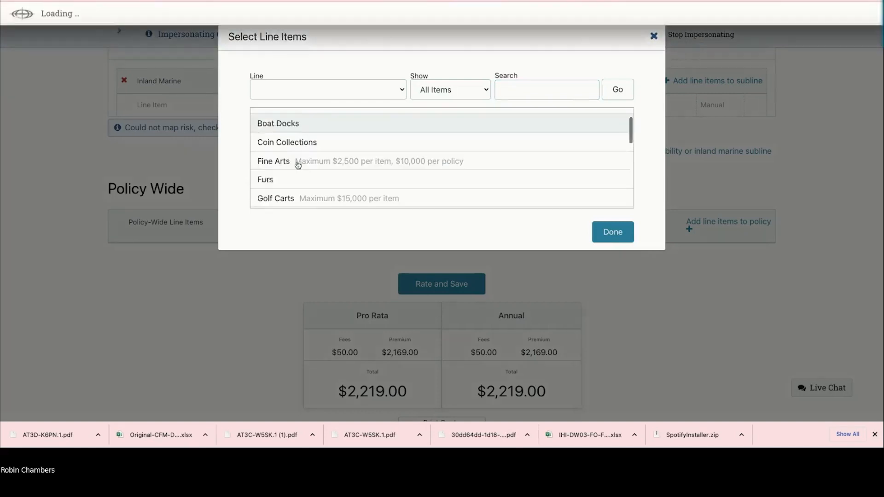
{"action": "scroll", "coordinate": [297, 165], "scroll_direction": "down", "scroll_amount": 3}
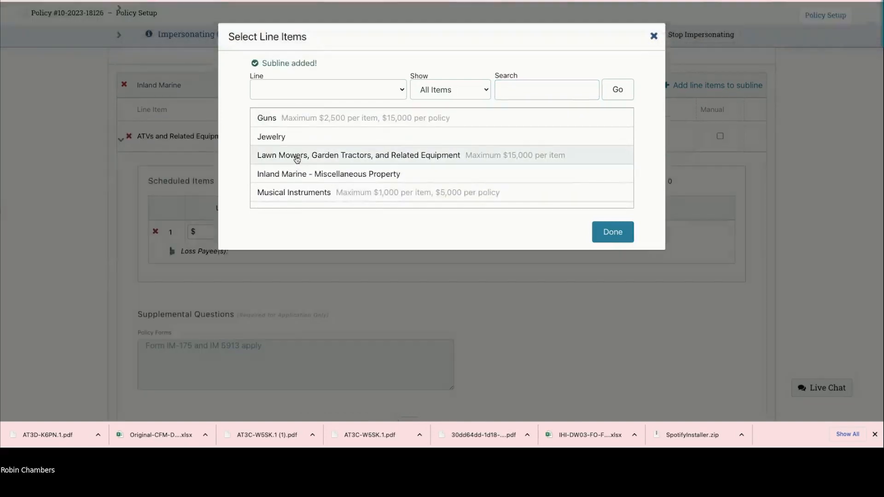
{"action": "left_click", "coordinate": [612, 231]}
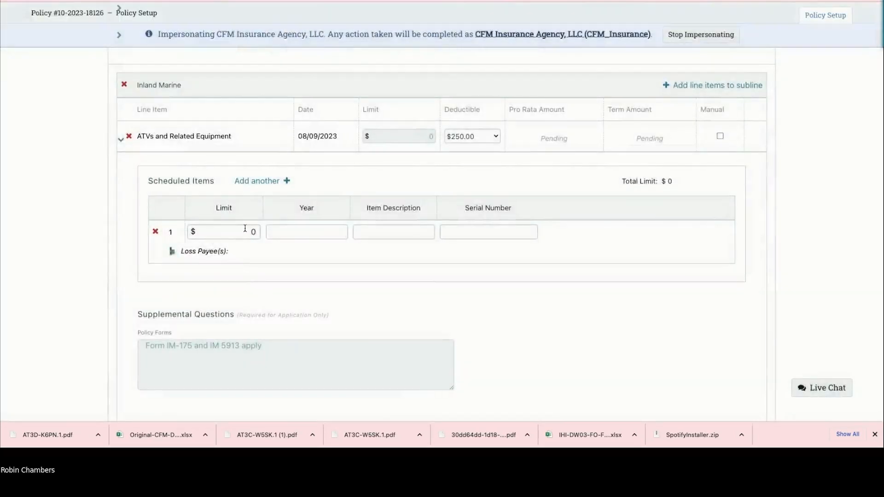
Step: Schedule the ATV and lawn mower at 10,000 each, the mower as a 2020 Bad Boy zero turn
{"action": "left_click", "coordinate": [243, 230]}
{"action": "key", "text": "Tab"}
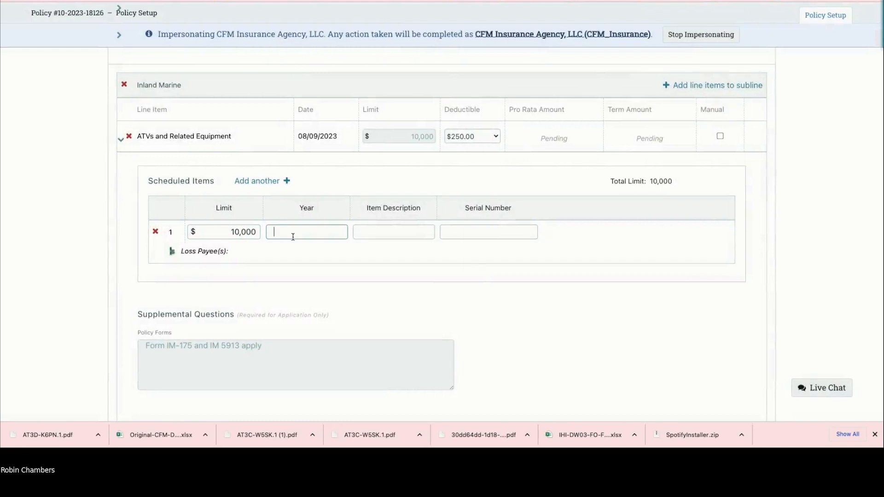
{"action": "scroll", "coordinate": [293, 236], "scroll_direction": "down", "scroll_amount": 6}
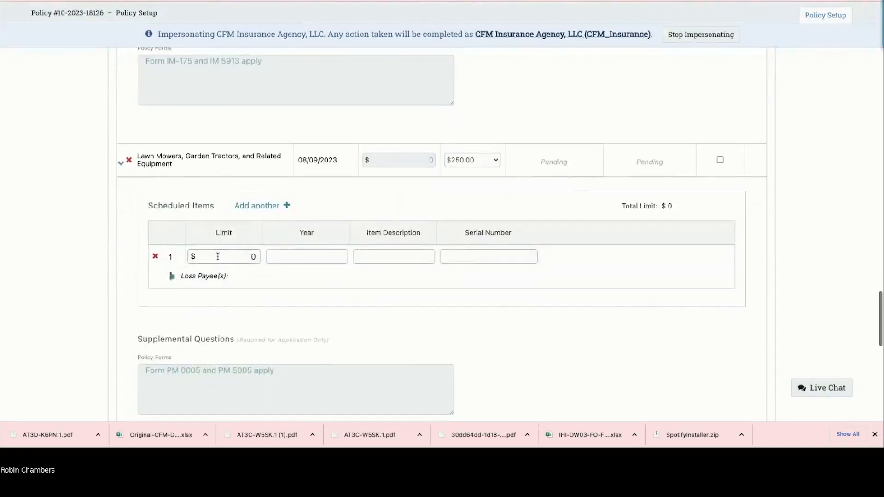
{"action": "left_click", "coordinate": [231, 256]}
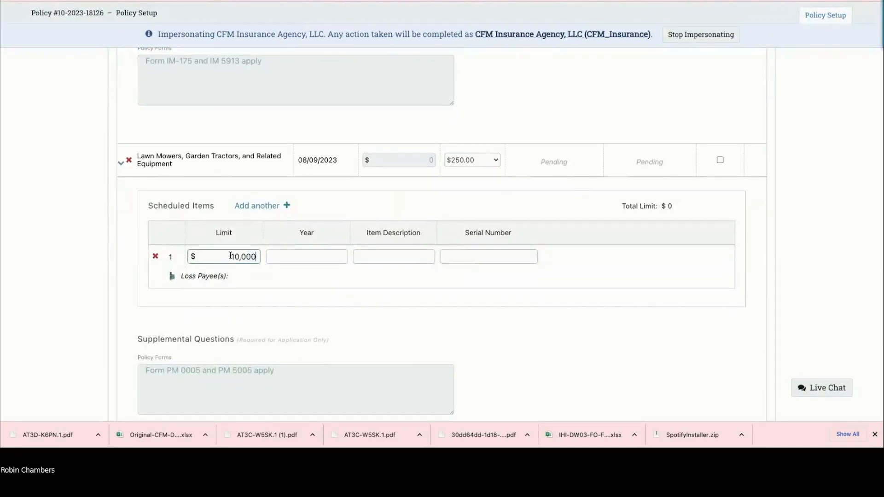
{"action": "key", "text": "Tab"}
{"action": "type", "text": "2020"}
{"action": "key", "text": "Tab"}
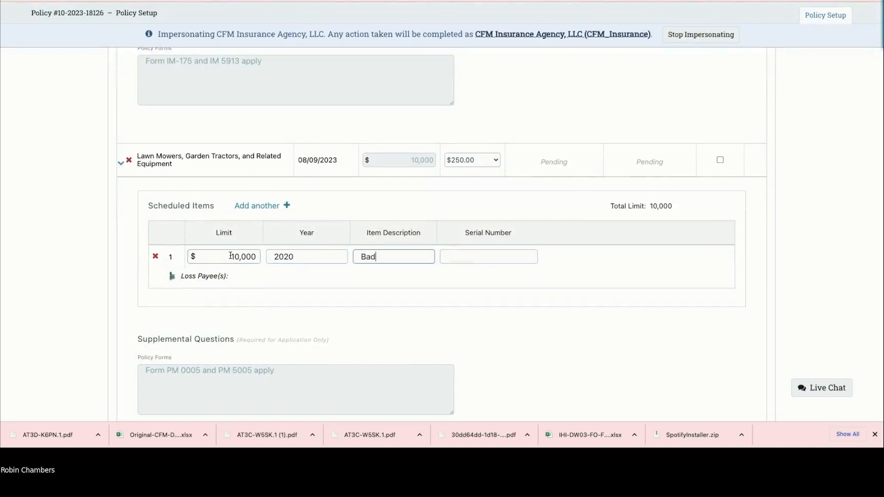
{"action": "key", "text": "BackSpace"}
{"action": "type", "text": "y zero turn"}
{"action": "scroll", "coordinate": [460, 270], "scroll_direction": "down", "scroll_amount": 10}
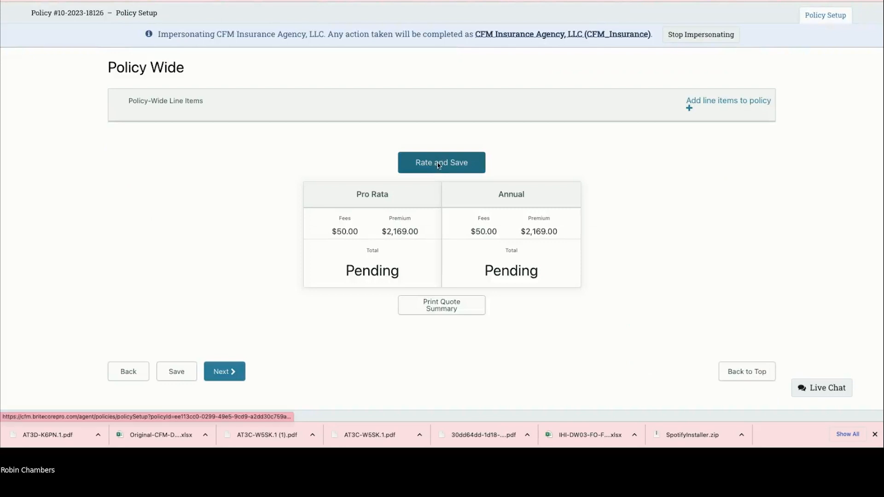
Step: Rate and save to price ATVs at $150.00 and Lawn Mowers at $200.00, then collapse the mower row
{"action": "left_click", "coordinate": [438, 166]}
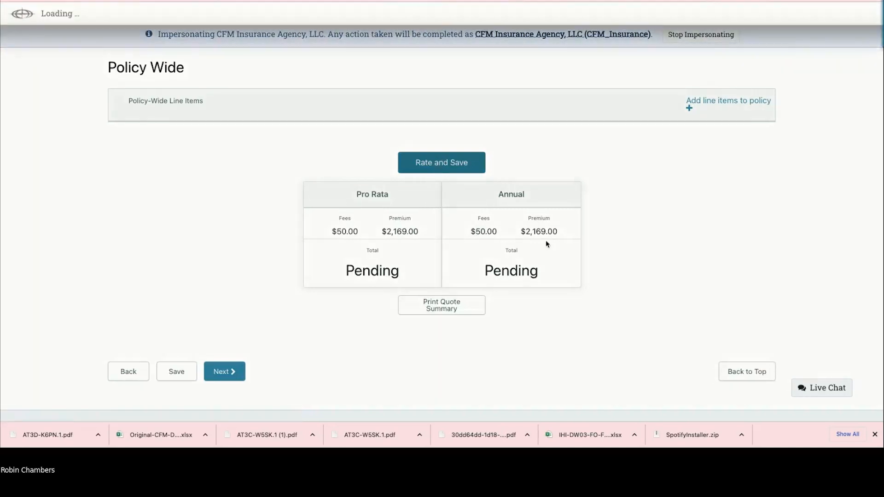
{"action": "scroll", "coordinate": [545, 239], "scroll_direction": "up", "scroll_amount": 10}
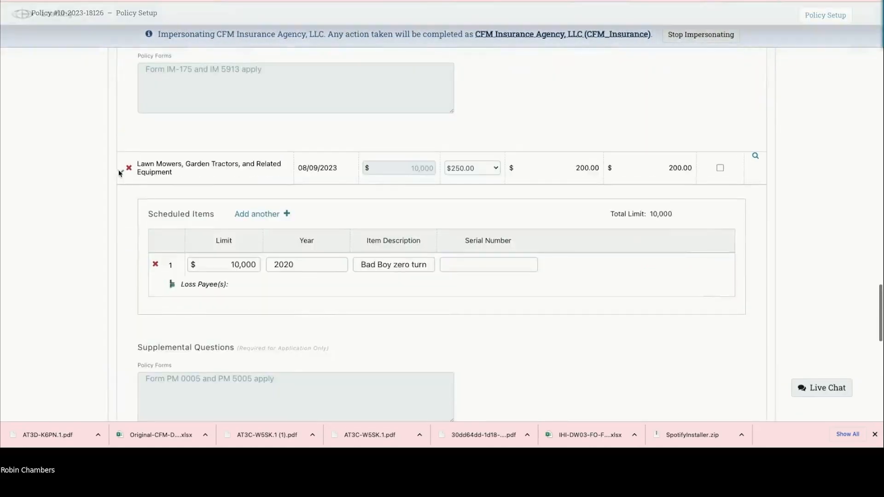
{"action": "left_click", "coordinate": [120, 172]}
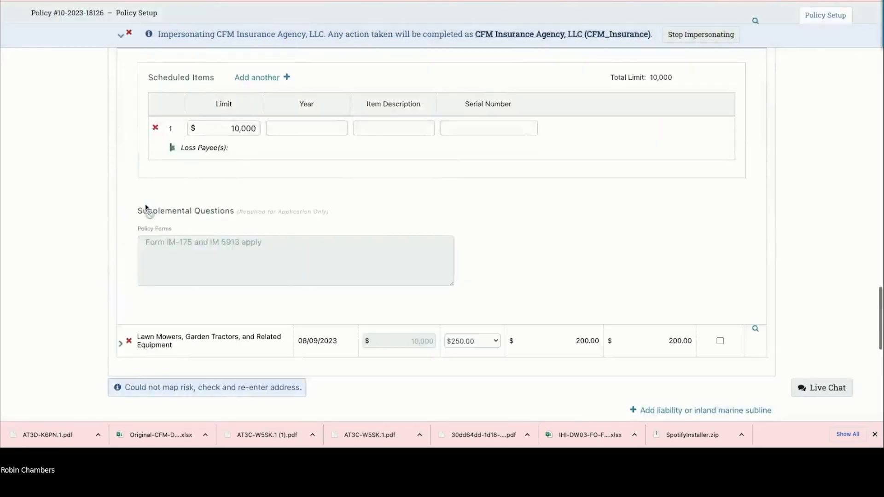
{"action": "scroll", "coordinate": [472, 308], "scroll_direction": "up", "scroll_amount": 5}
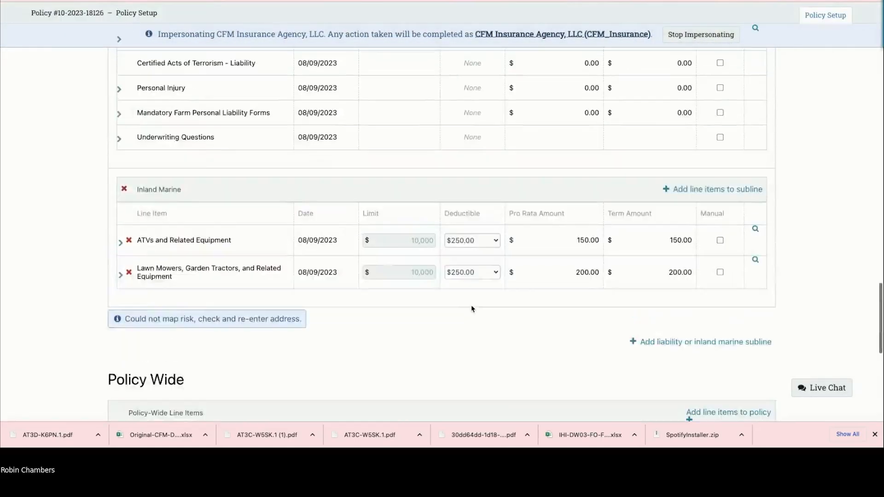
{"action": "scroll", "coordinate": [472, 308], "scroll_direction": "up", "scroll_amount": 5}
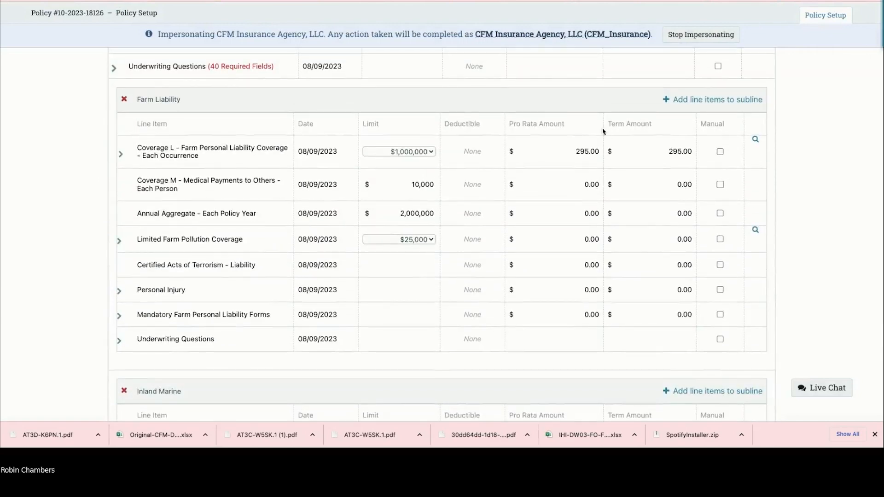
Step: Add ATV - Off Premises Recreation Use items to Farm Liability, leaving three listed
{"action": "left_click", "coordinate": [668, 101]}
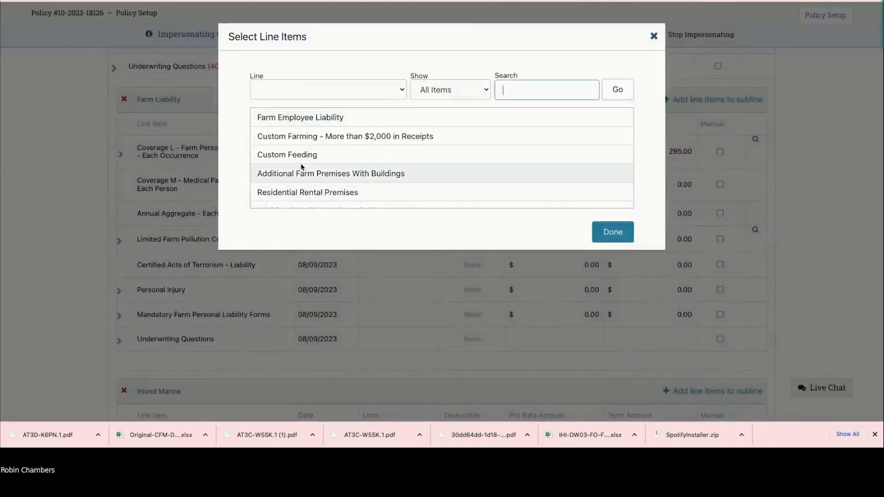
{"action": "scroll", "coordinate": [302, 167], "scroll_direction": "down", "scroll_amount": 2}
{"action": "scroll", "coordinate": [304, 170], "scroll_direction": "down", "scroll_amount": 1}
{"action": "scroll", "coordinate": [307, 172], "scroll_direction": "down", "scroll_amount": 1}
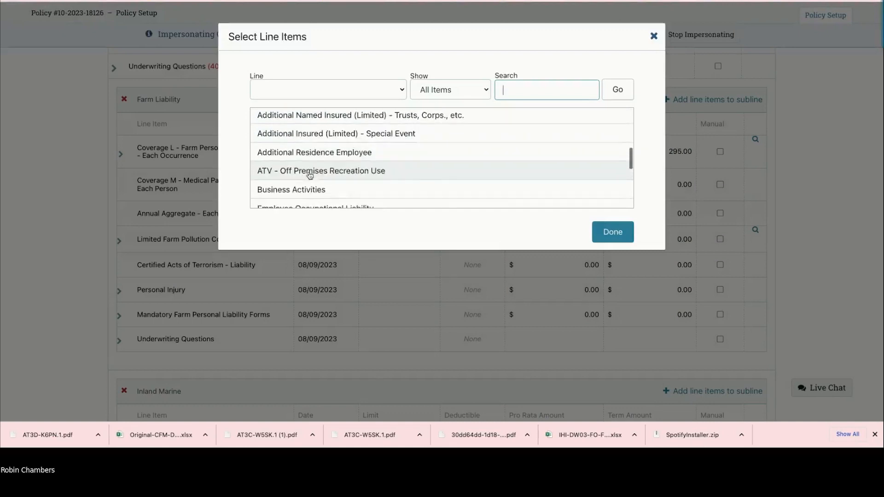
{"action": "left_click", "coordinate": [306, 173]}
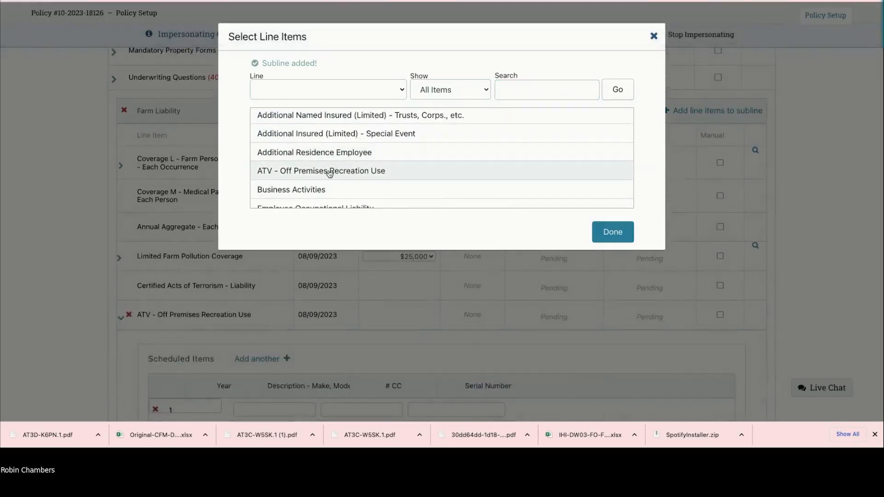
{"action": "left_click", "coordinate": [289, 174]}
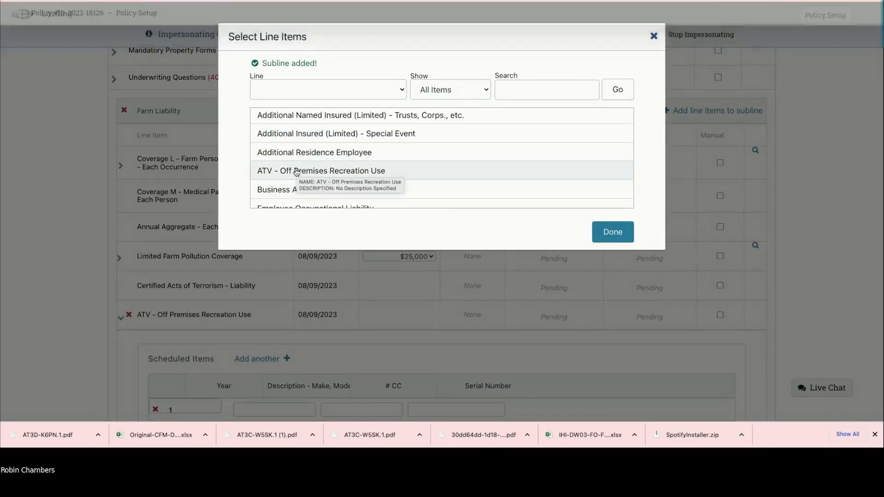
{"action": "left_click", "coordinate": [612, 232]}
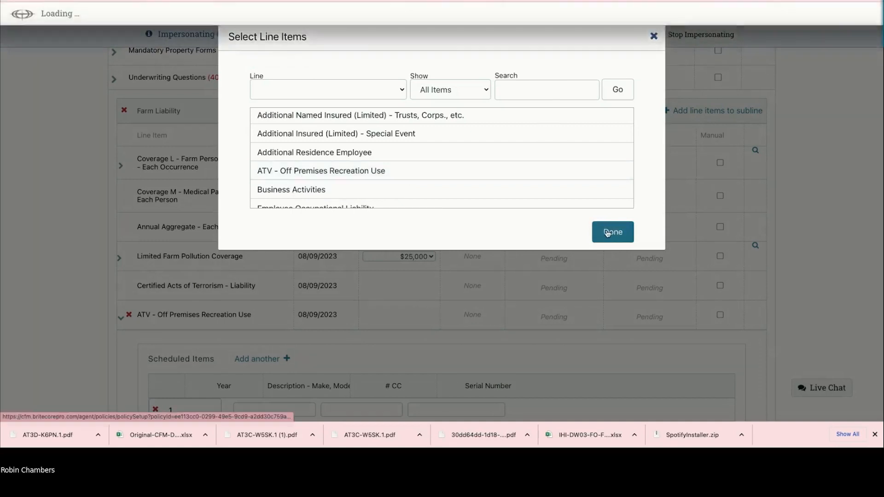
{"action": "scroll", "coordinate": [184, 240], "scroll_direction": "down", "scroll_amount": 1}
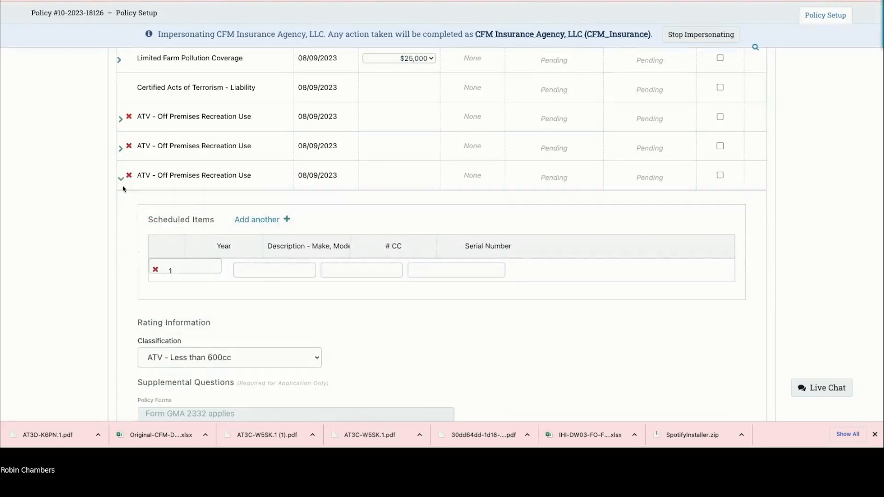
Step: Collapse the third ATV - Off Premises Recreation Use entry and expand the first, classed ATV - Less than 600cc
{"action": "left_click", "coordinate": [121, 180]}
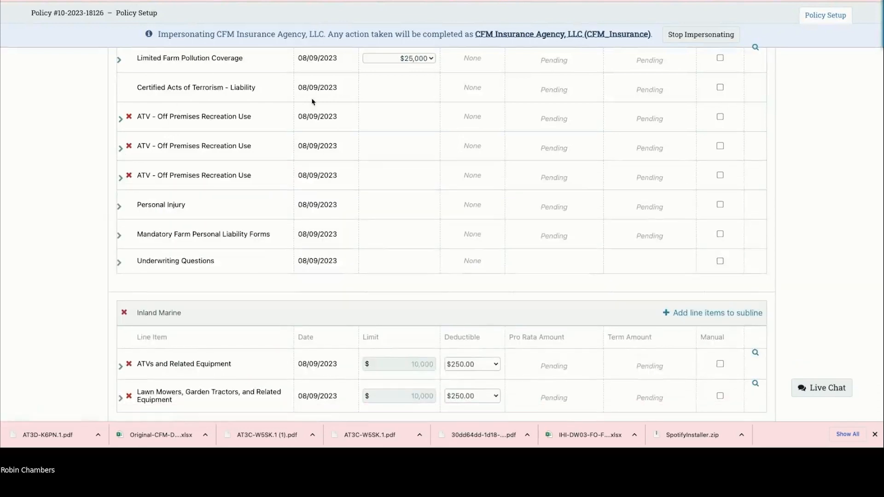
{"action": "left_click", "coordinate": [120, 120]}
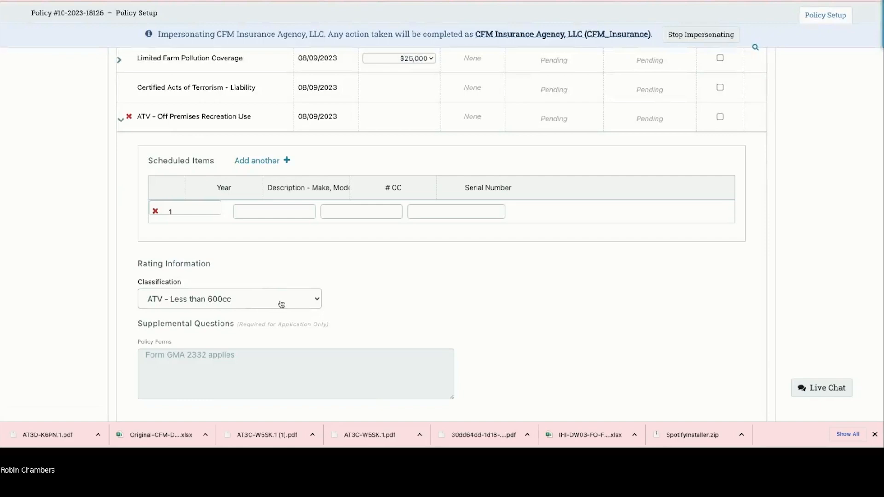
Step: Collapse the ATV entry and rate and save the policy: premium $2,714.00, total $2,764.00
{"action": "left_click", "coordinate": [120, 121]}
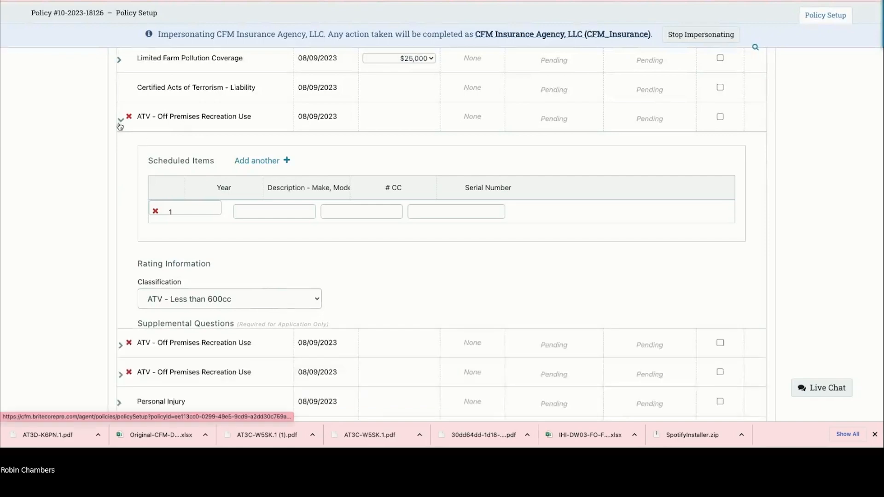
{"action": "scroll", "coordinate": [276, 221], "scroll_direction": "down", "scroll_amount": 8}
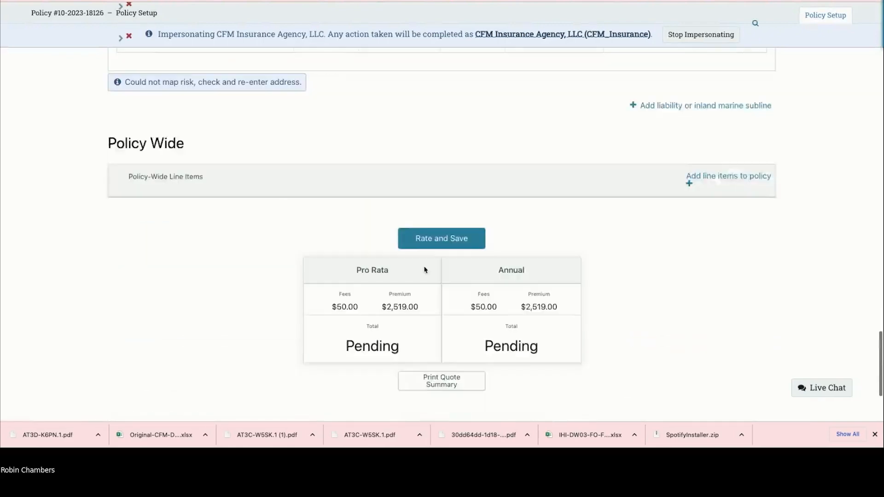
{"action": "left_click", "coordinate": [449, 225]}
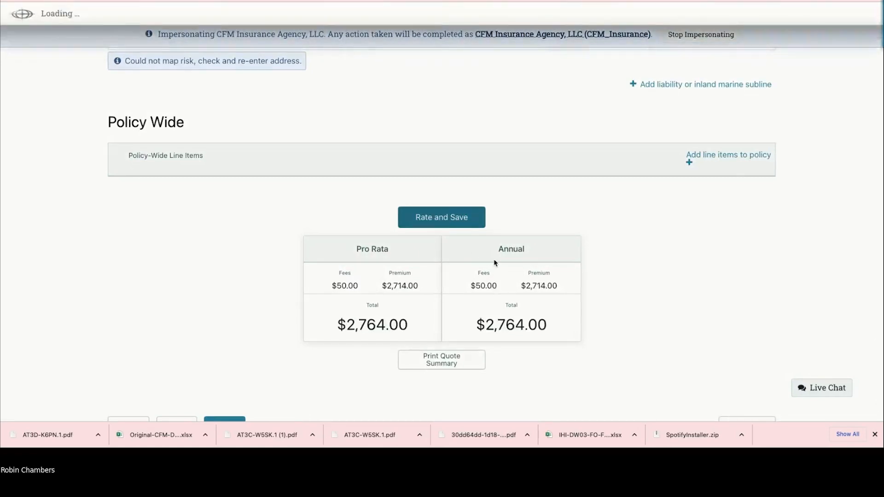
{"action": "scroll", "coordinate": [495, 263], "scroll_direction": "down", "scroll_amount": 3}
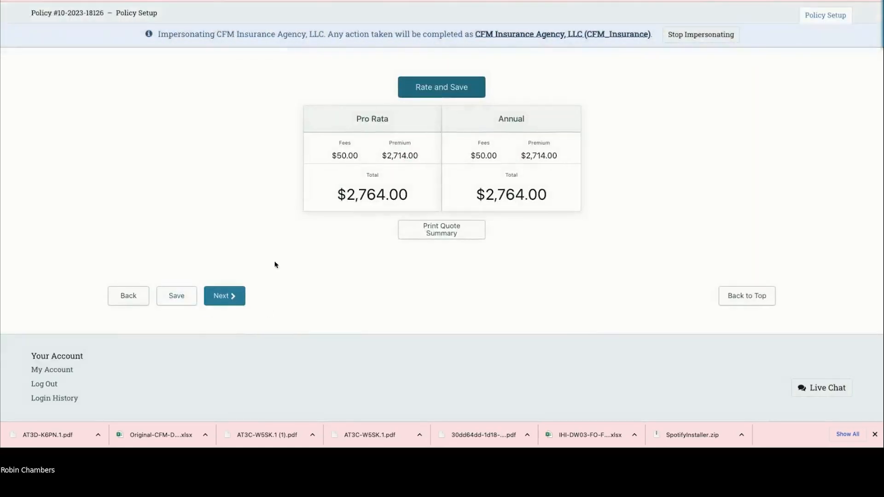
Step: On the billing step, set the schedule to Quarterly and preview its four $698.00 installments
{"action": "left_click", "coordinate": [226, 297]}
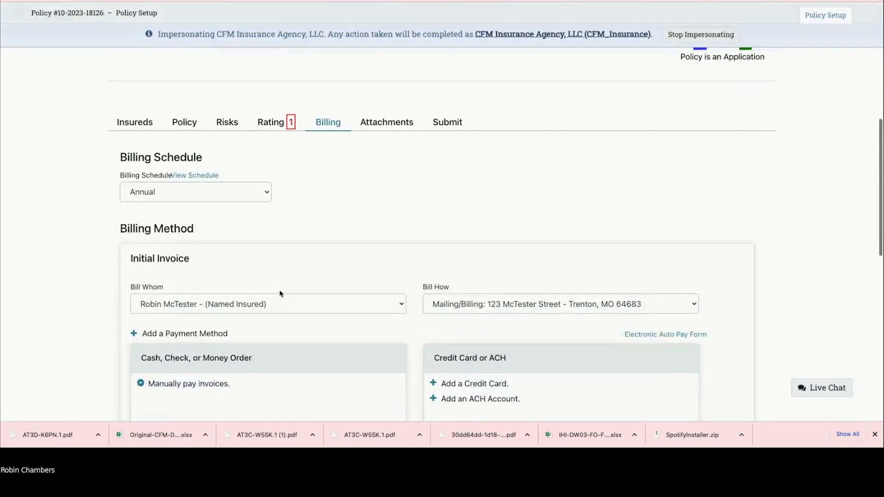
{"action": "left_click", "coordinate": [183, 197]}
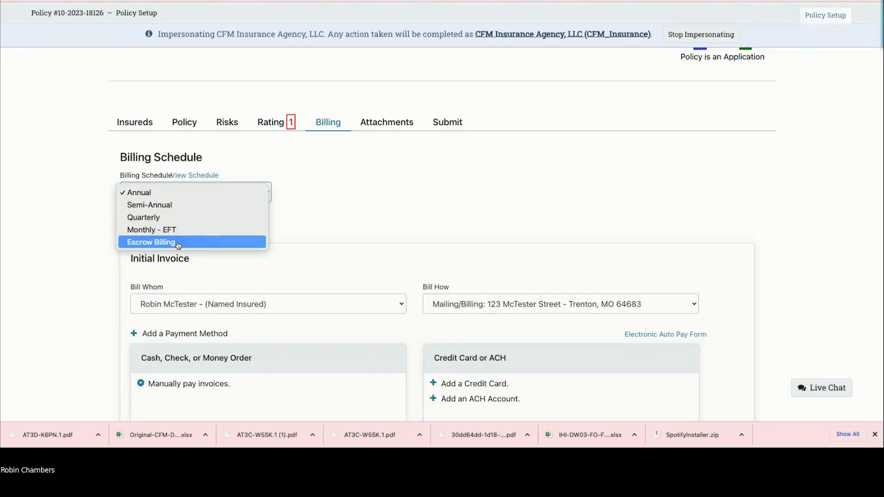
{"action": "left_click", "coordinate": [170, 218]}
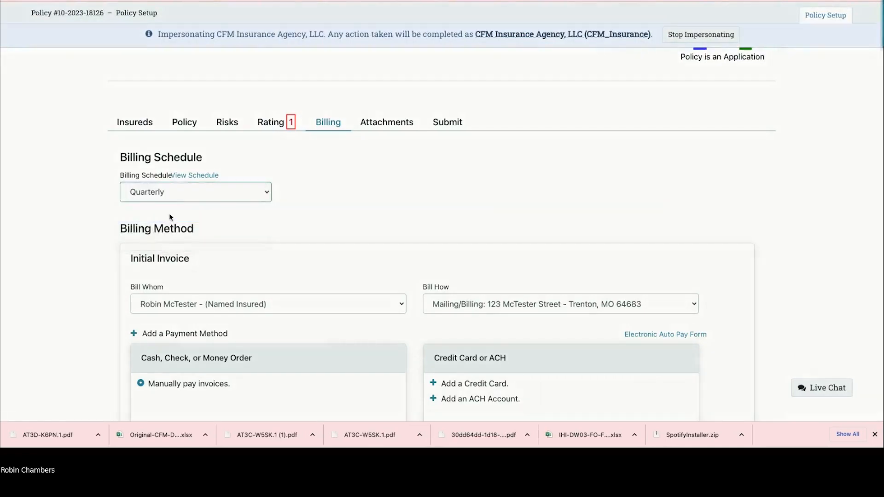
{"action": "left_click", "coordinate": [189, 177]}
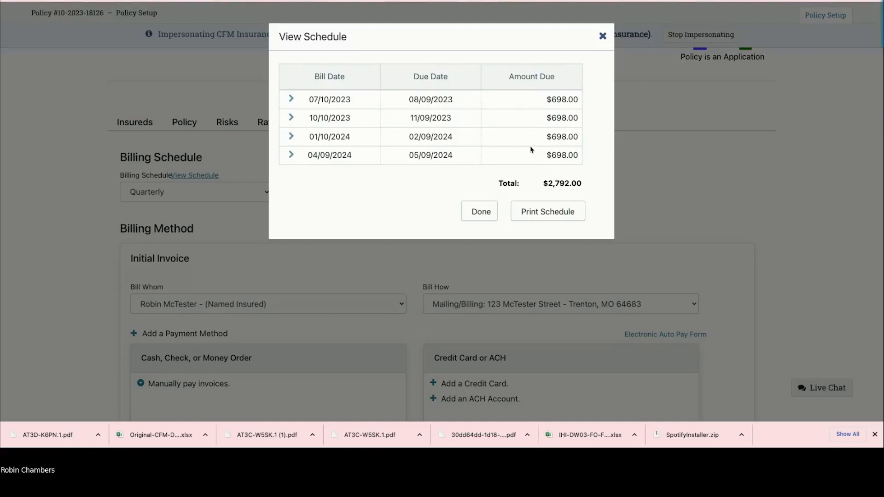
{"action": "left_click", "coordinate": [601, 37]}
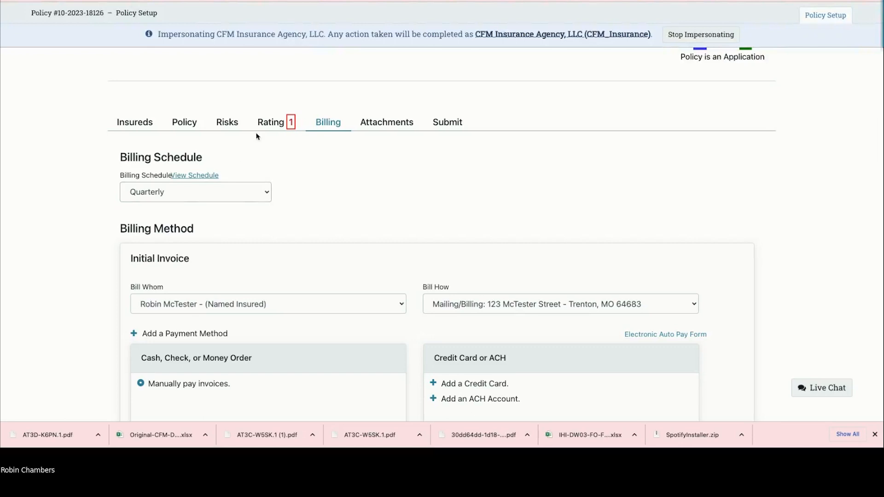
{"action": "scroll", "coordinate": [278, 238], "scroll_direction": "down", "scroll_amount": 3}
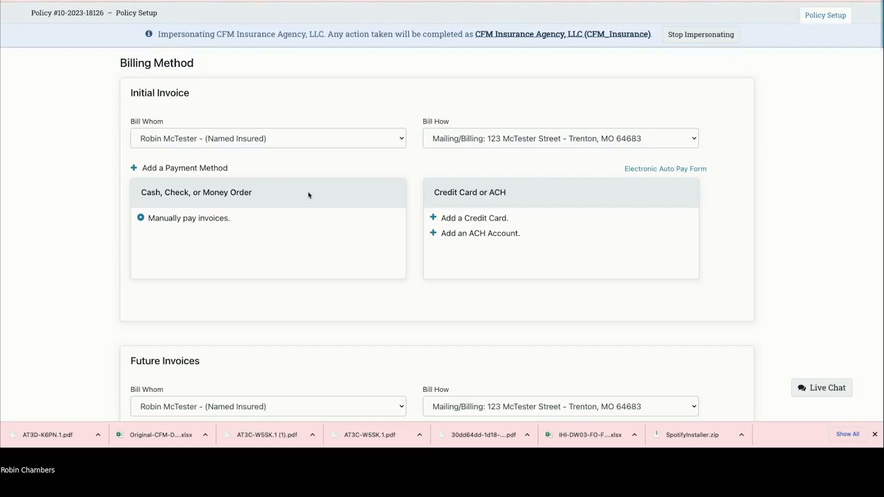
Step: Switch to Escrow Billing, billing US Bank National Association for the initial invoice, then continue
{"action": "scroll", "coordinate": [308, 195], "scroll_direction": "up", "scroll_amount": 1}
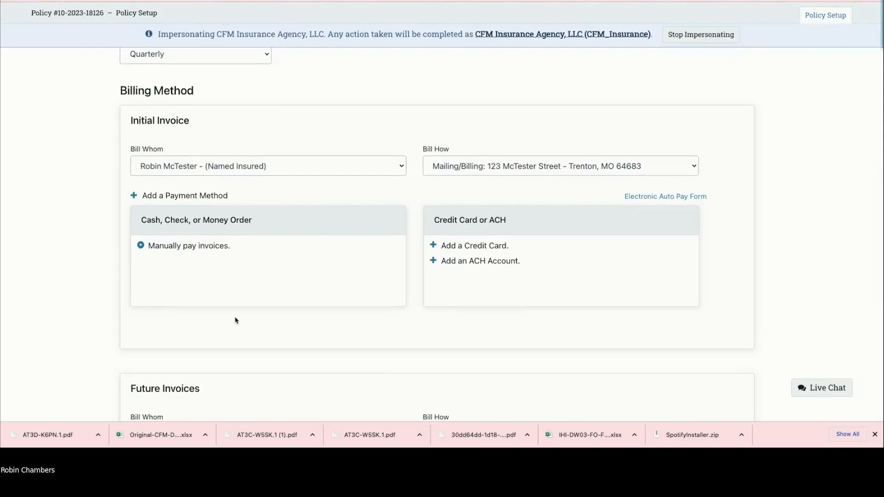
{"action": "scroll", "coordinate": [235, 320], "scroll_direction": "down", "scroll_amount": 5}
{"action": "scroll", "coordinate": [331, 419], "scroll_direction": "up", "scroll_amount": 1}
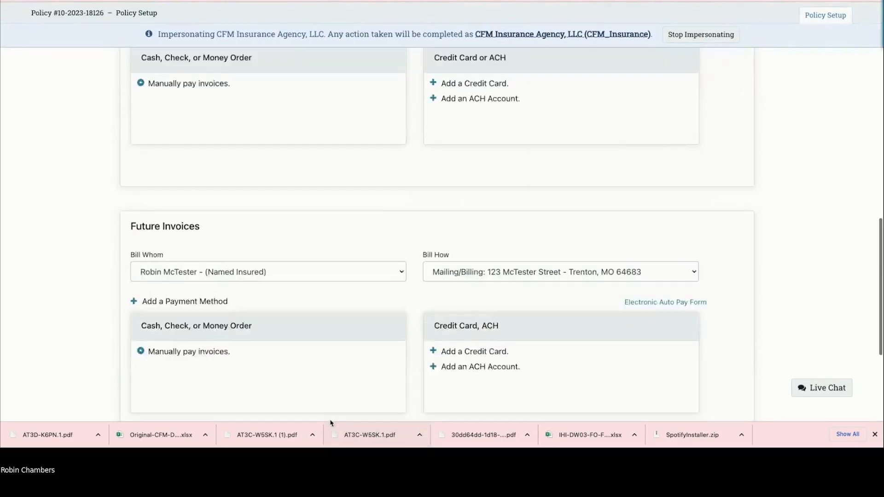
{"action": "scroll", "coordinate": [332, 276], "scroll_direction": "up", "scroll_amount": 6}
{"action": "triple_click", "coordinate": [294, 191]}
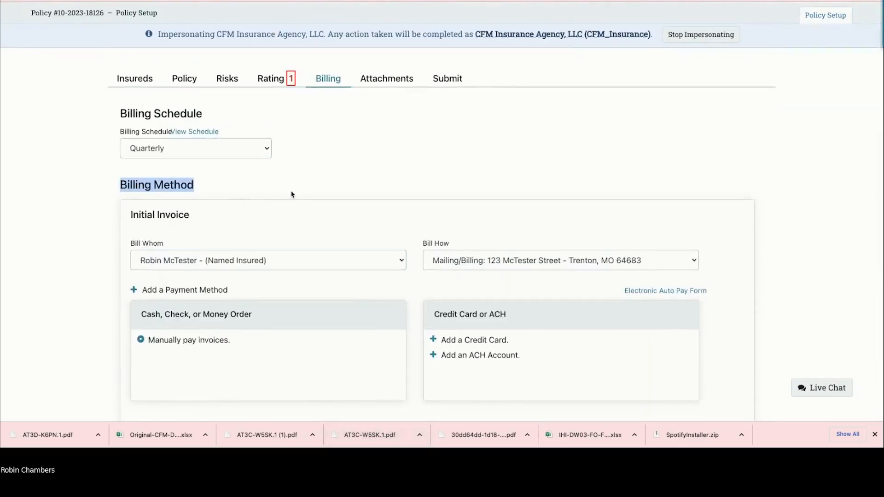
{"action": "left_click", "coordinate": [266, 148]}
{"action": "left_click", "coordinate": [239, 174]}
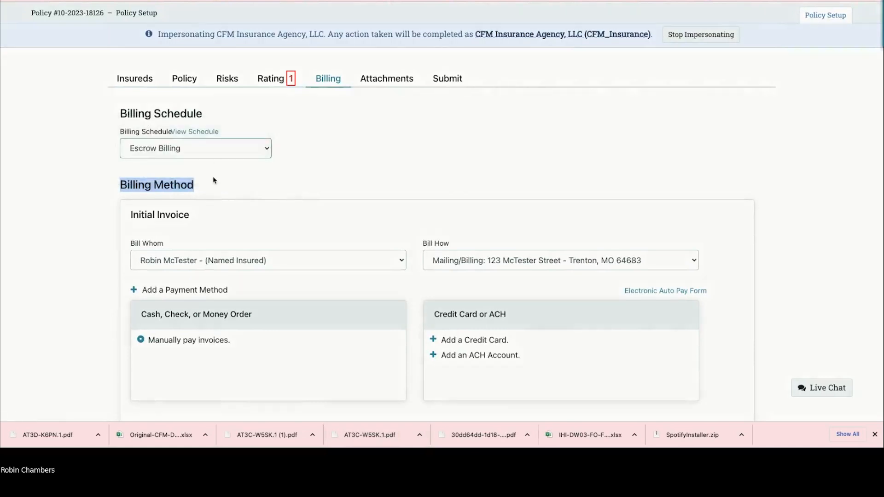
{"action": "left_click", "coordinate": [220, 261]}
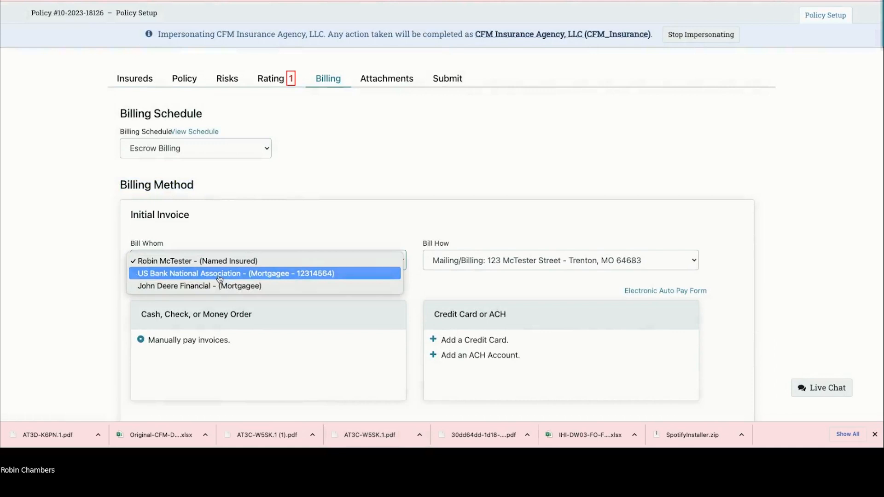
{"action": "left_click", "coordinate": [220, 273]}
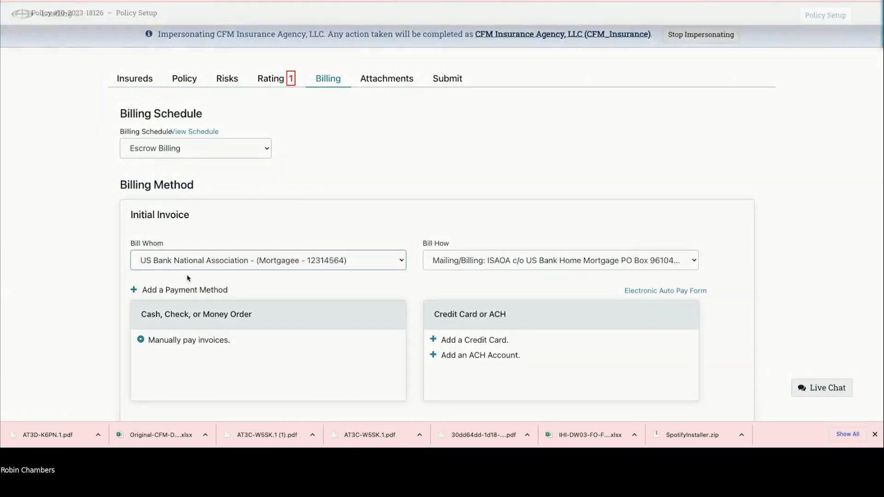
{"action": "scroll", "coordinate": [189, 276], "scroll_direction": "down", "scroll_amount": 1}
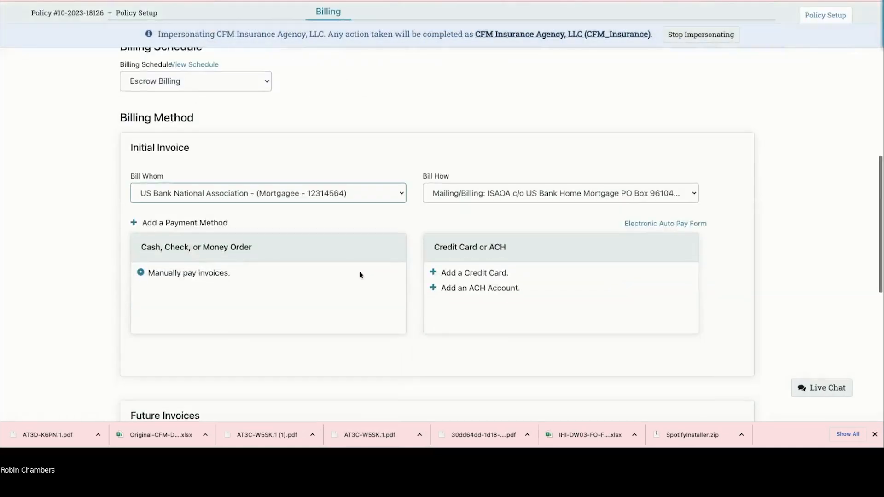
{"action": "scroll", "coordinate": [360, 274], "scroll_direction": "down", "scroll_amount": 6}
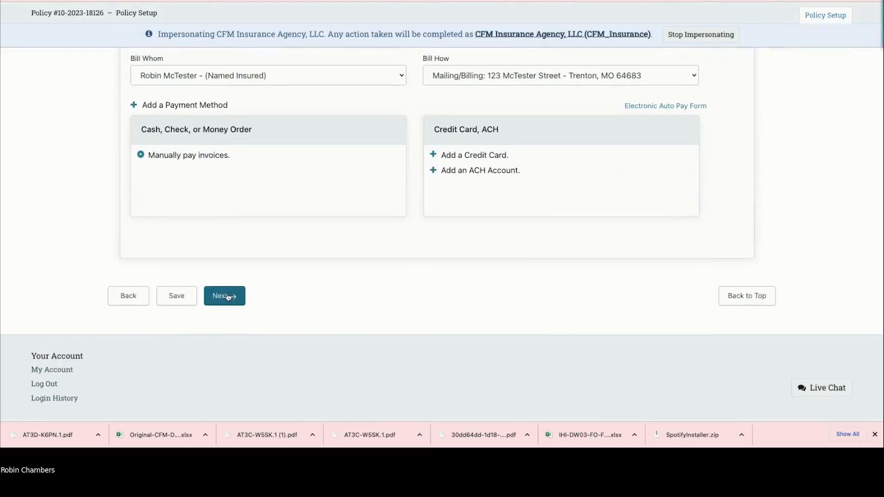
{"action": "left_click", "coordinate": [225, 296]}
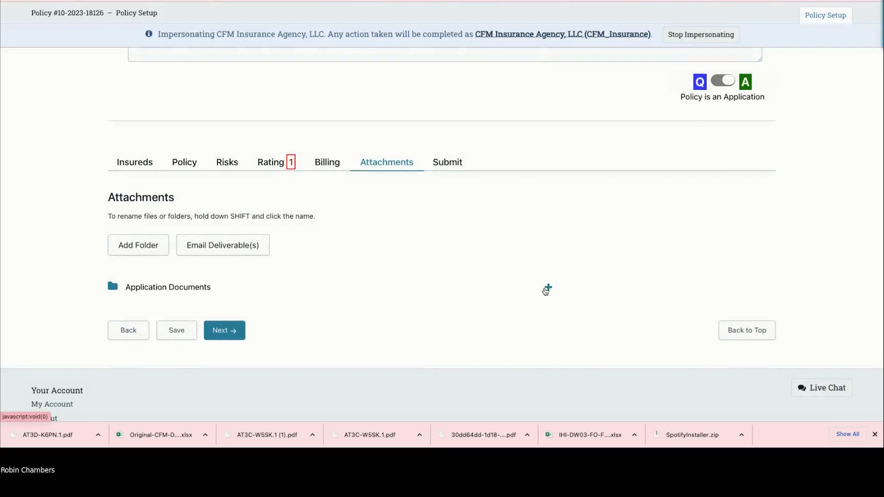
Step: Upload Notice of Vacancy.pdf into Application Documents and continue to the Submit step
{"action": "left_click", "coordinate": [548, 288]}
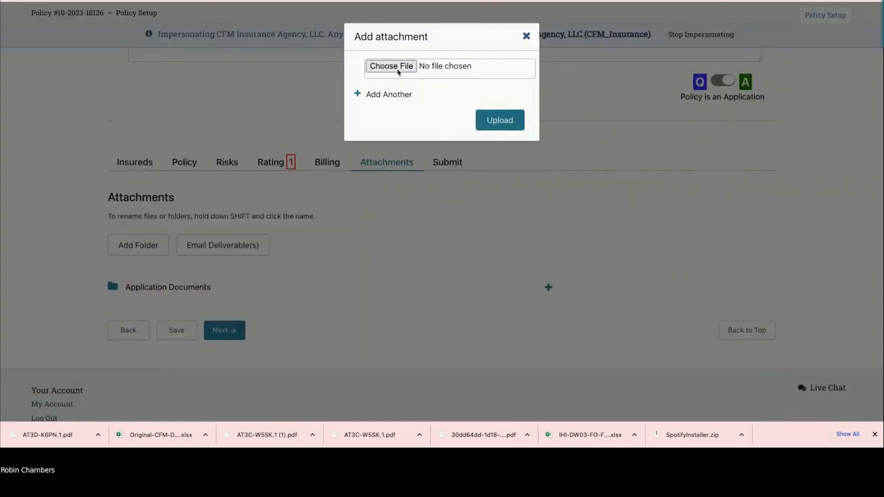
{"action": "left_click", "coordinate": [398, 72]}
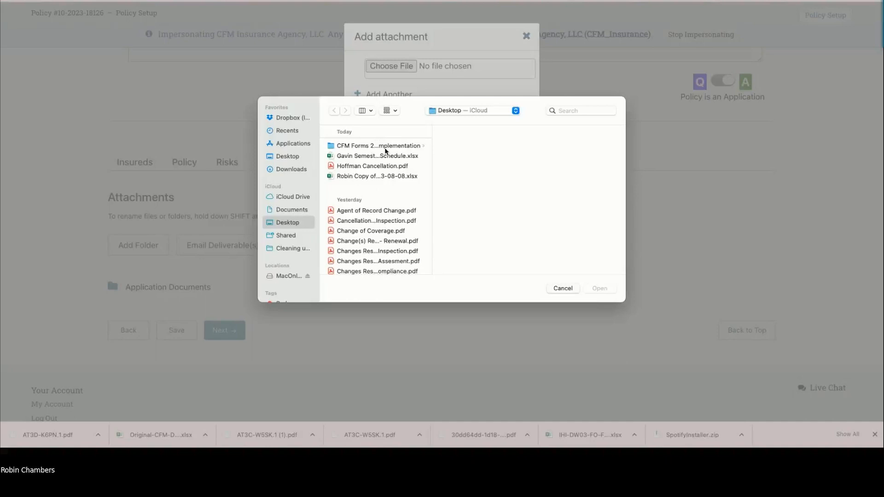
{"action": "scroll", "coordinate": [373, 170], "scroll_direction": "down", "scroll_amount": 10}
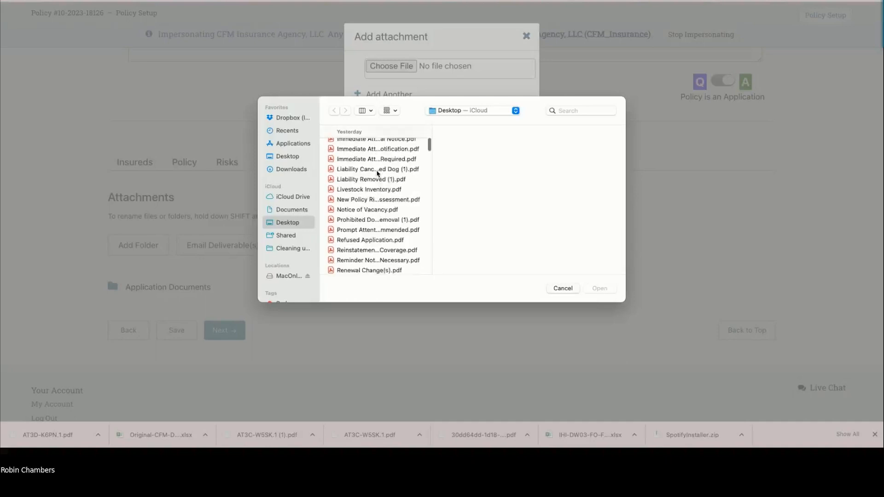
{"action": "left_click", "coordinate": [368, 192]}
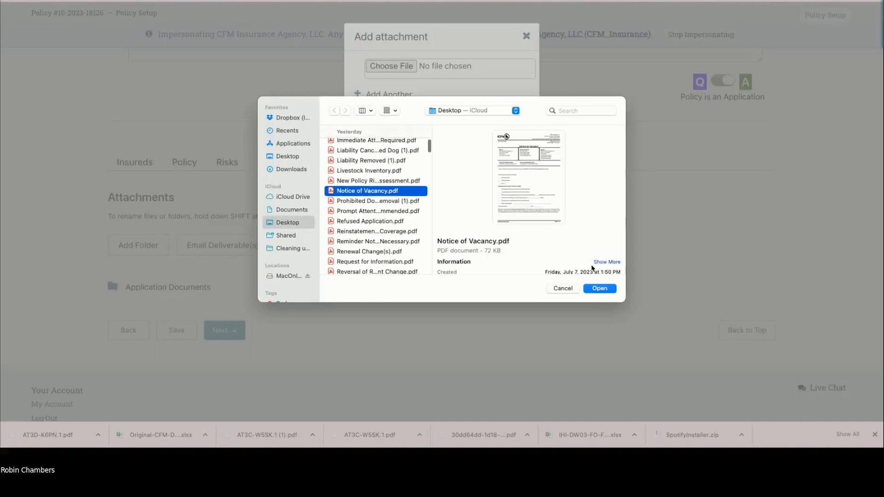
{"action": "left_click", "coordinate": [600, 288]}
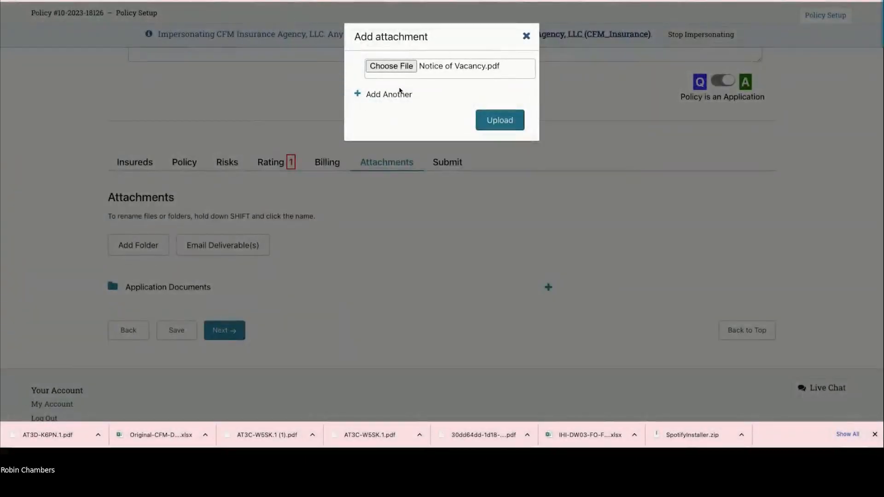
{"action": "left_click", "coordinate": [358, 97]}
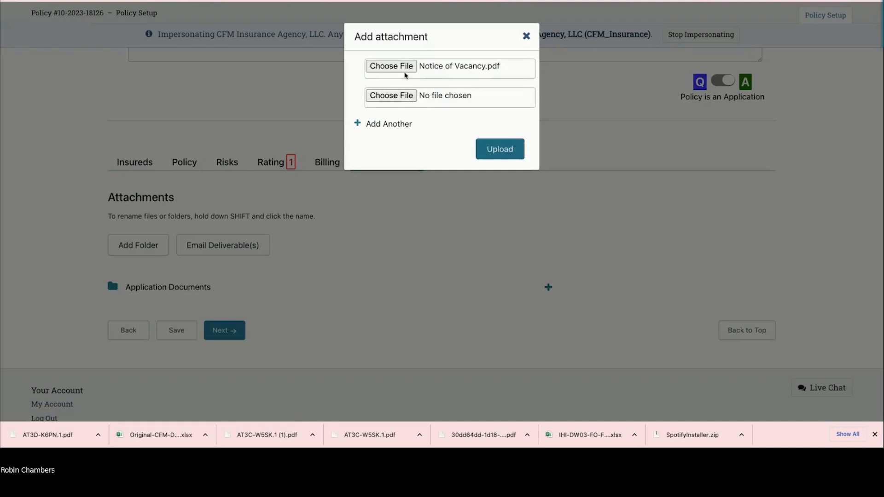
{"action": "left_click", "coordinate": [508, 156]}
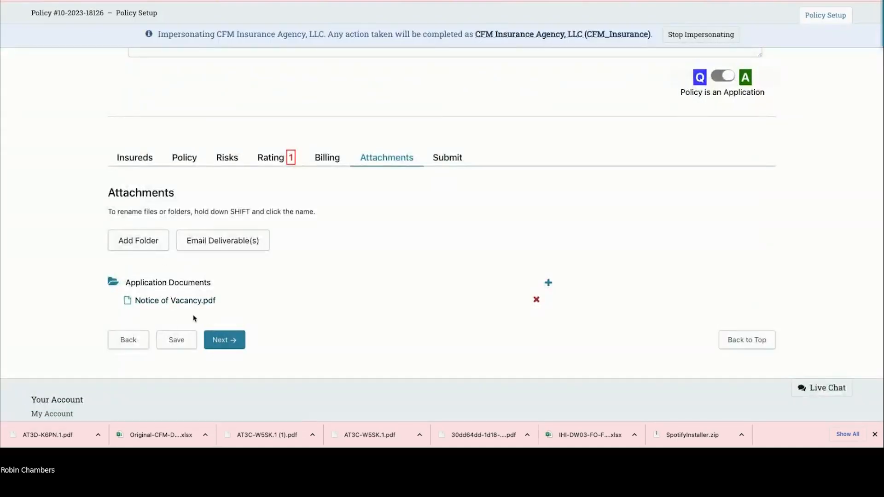
{"action": "left_click", "coordinate": [229, 344]}
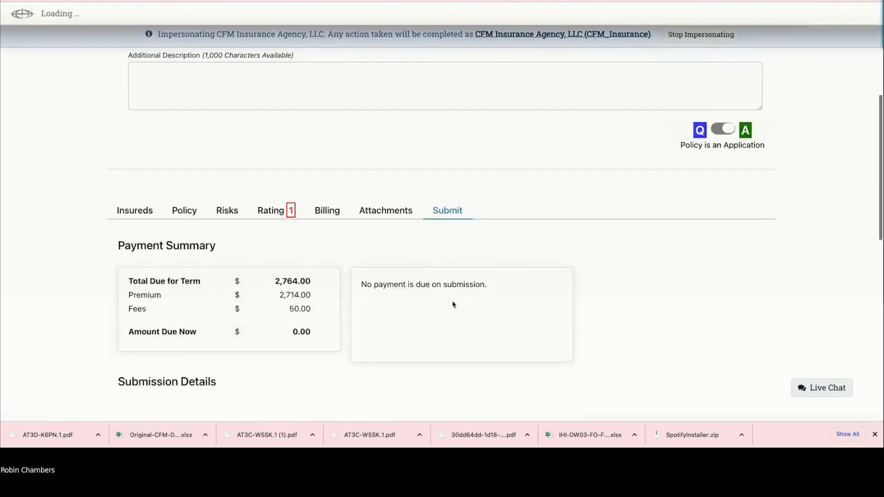
{"action": "scroll", "coordinate": [453, 305], "scroll_direction": "down", "scroll_amount": 10}
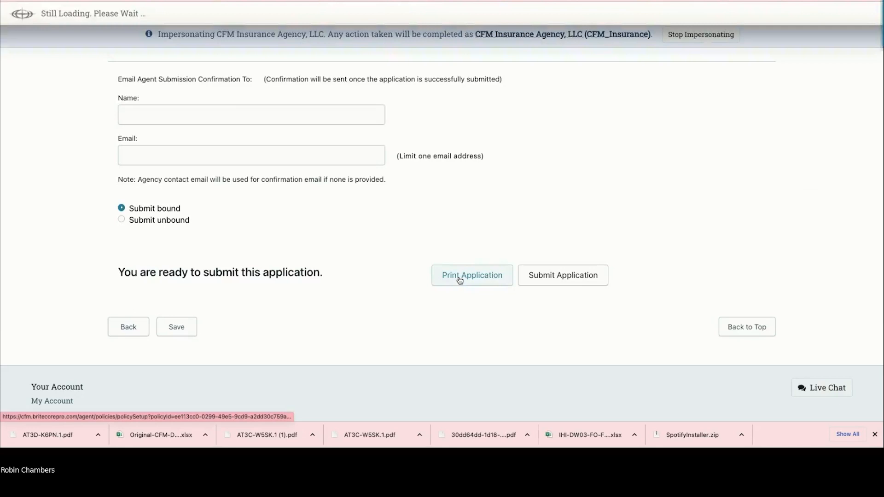
{"action": "scroll", "coordinate": [335, 268], "scroll_direction": "up", "scroll_amount": 3}
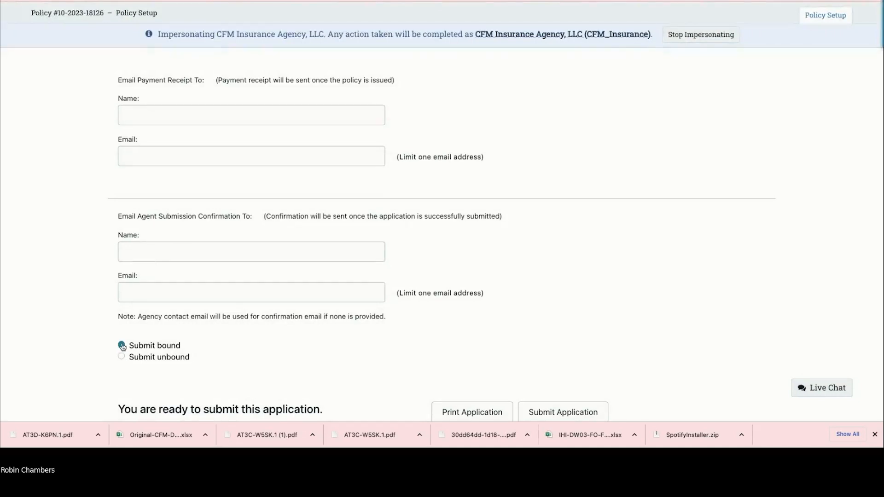
{"action": "scroll", "coordinate": [517, 329], "scroll_direction": "down", "scroll_amount": 3}
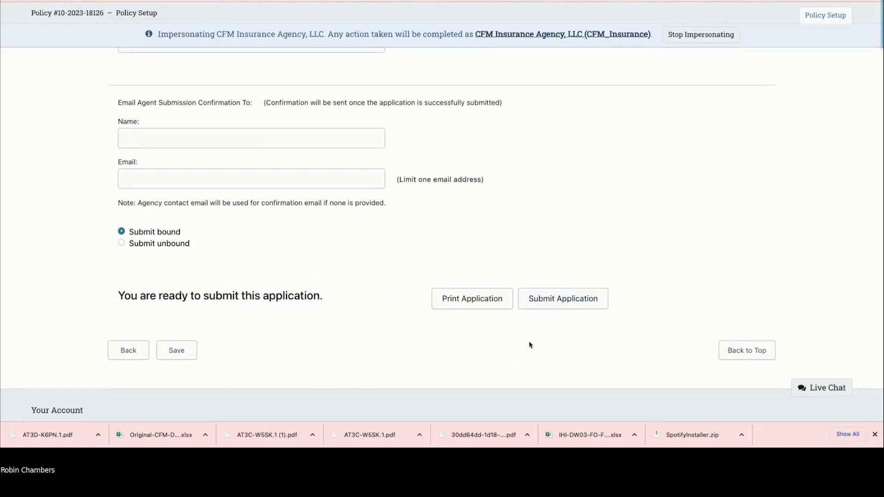
{"action": "scroll", "coordinate": [529, 345], "scroll_direction": "up", "scroll_amount": 15}
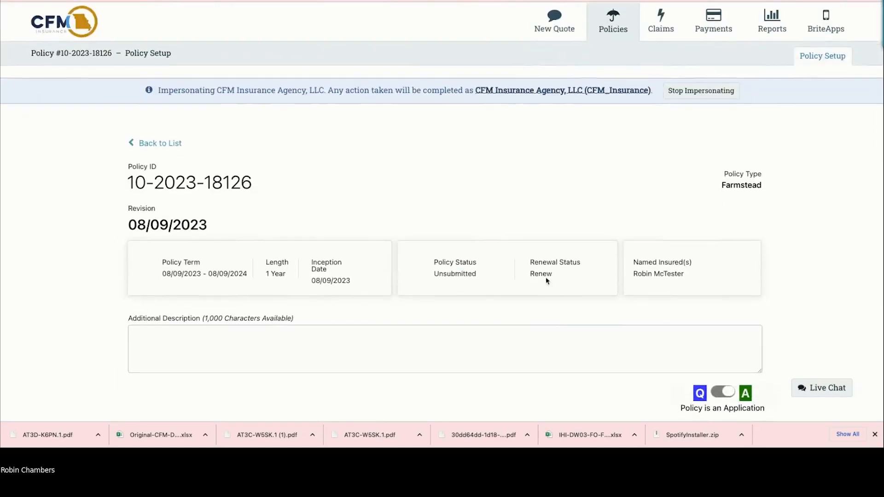
Step: Search Policies for the insured and show the Farm Basic policy's 06/22/2023 - 06/22/2024 term billing
{"action": "left_click", "coordinate": [608, 25]}
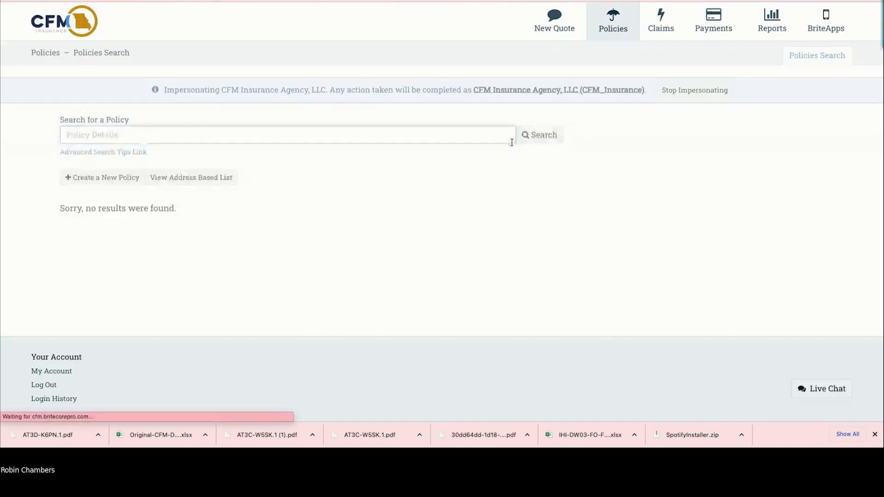
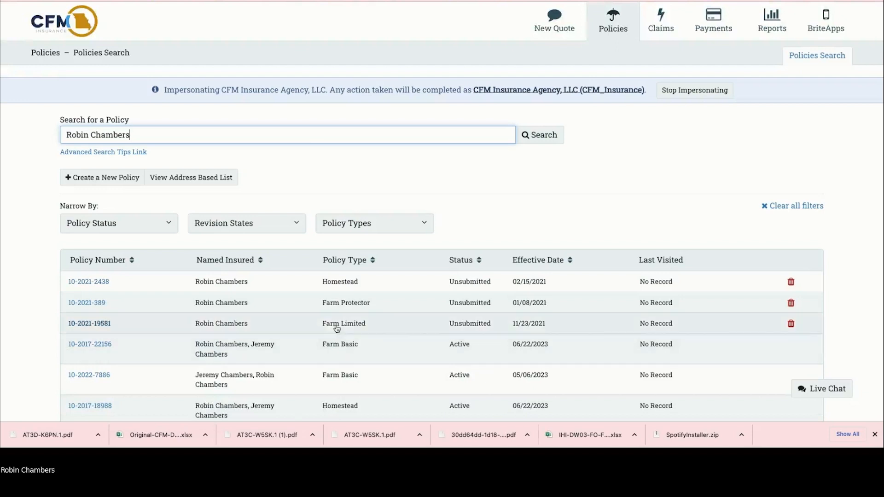
{"action": "left_click", "coordinate": [263, 351]}
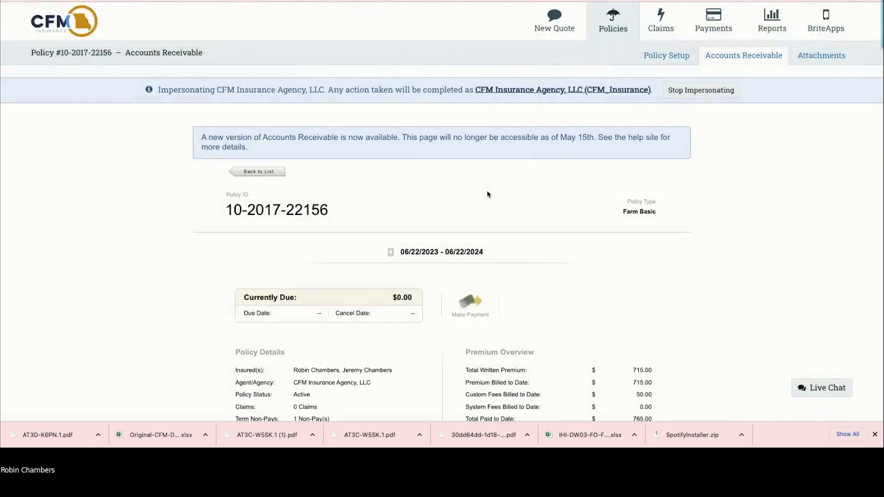
{"action": "left_click", "coordinate": [390, 252]}
{"action": "left_click", "coordinate": [493, 253]}
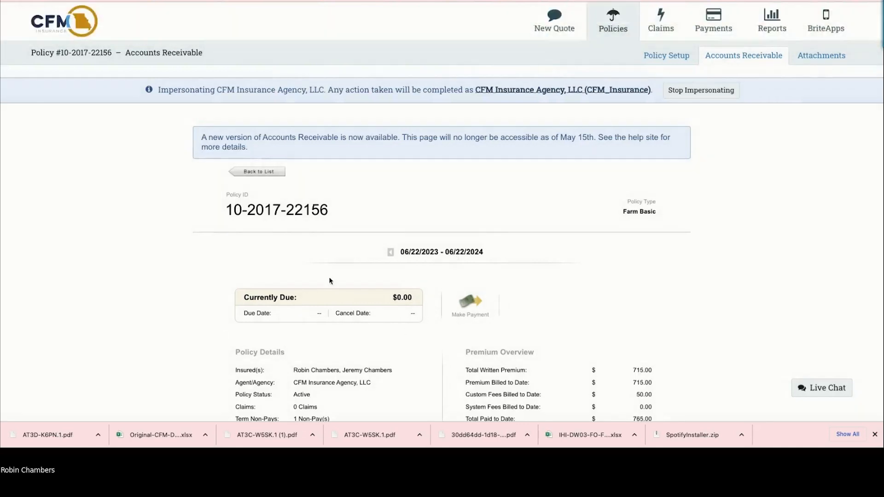
Step: Open the policy's Electronic Payment form, review it, then go back to Accounts Receivable
{"action": "left_click", "coordinate": [470, 303]}
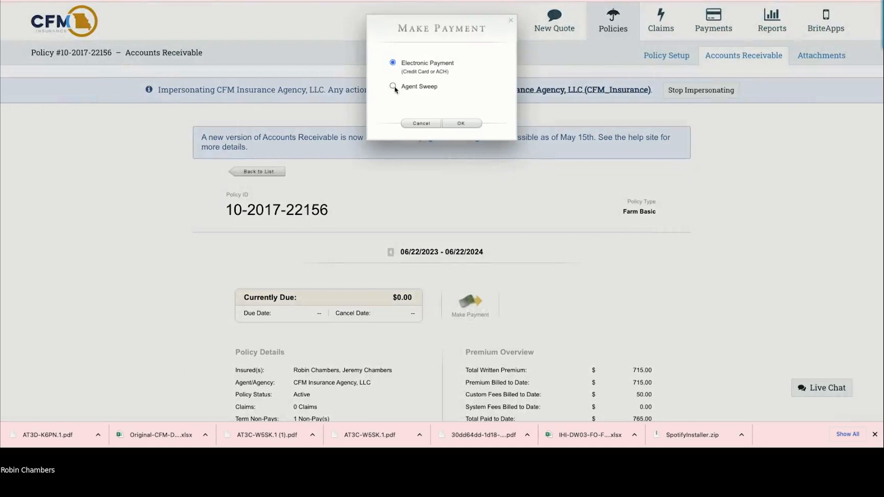
{"action": "left_click", "coordinate": [461, 123]}
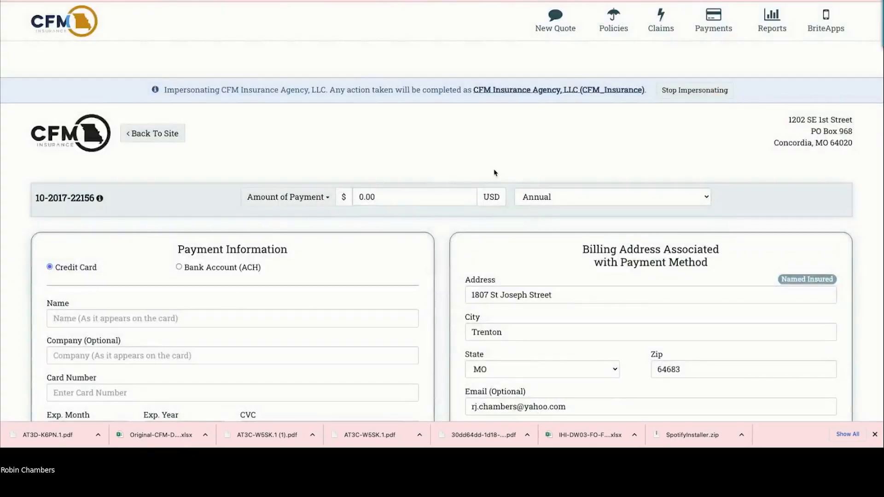
{"action": "scroll", "coordinate": [493, 173], "scroll_direction": "down", "scroll_amount": 2}
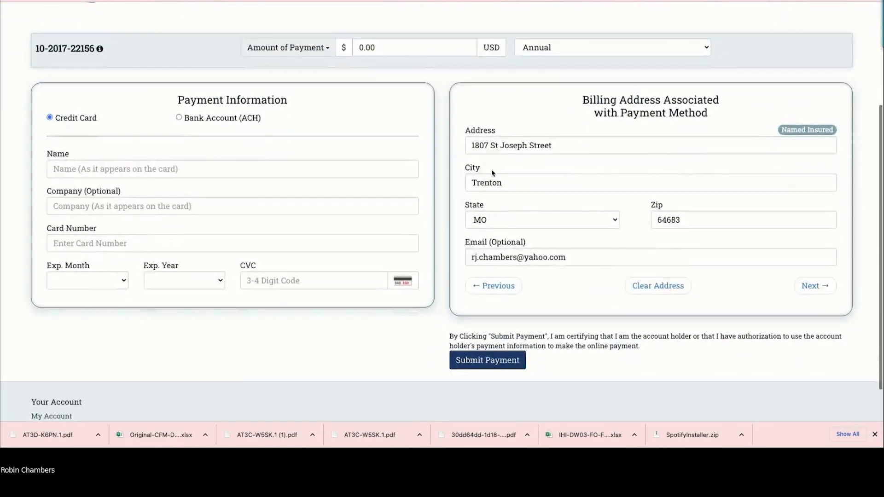
{"action": "scroll", "coordinate": [523, 169], "scroll_direction": "up", "scroll_amount": 3}
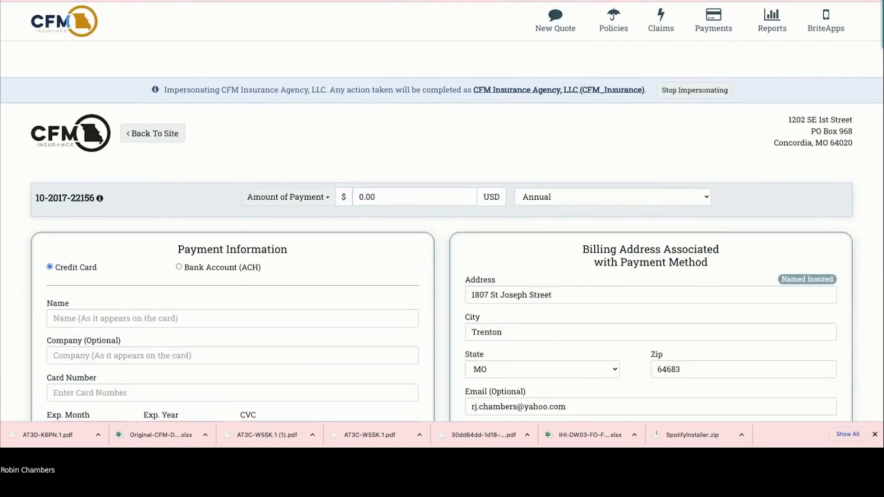
{"action": "key", "text": "alt+Left"}
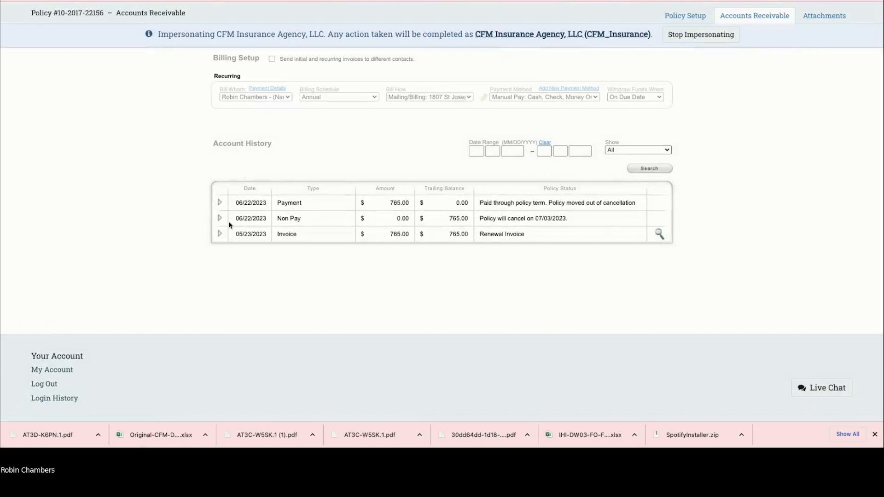
Step: Return to the top of Accounts Receivable and open the policy's Attachments page
{"action": "scroll", "coordinate": [369, 249], "scroll_direction": "up", "scroll_amount": 4}
{"action": "scroll", "coordinate": [422, 273], "scroll_direction": "up", "scroll_amount": 5}
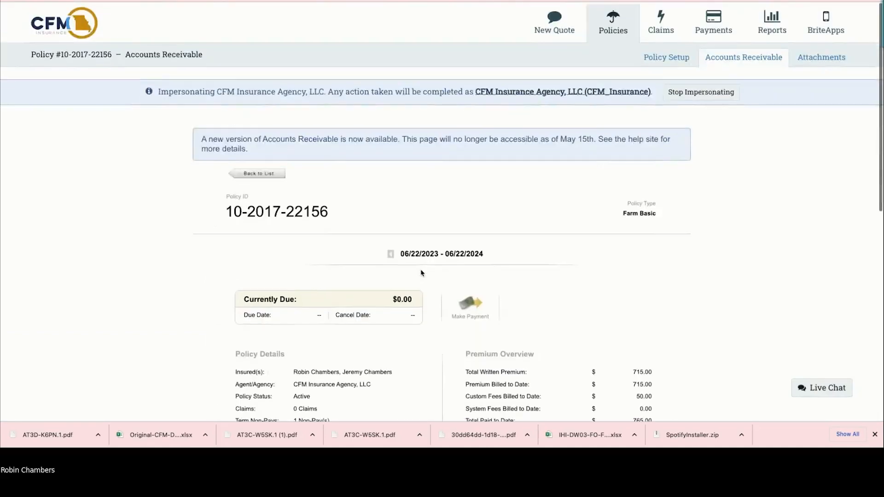
{"action": "left_click", "coordinate": [811, 57]}
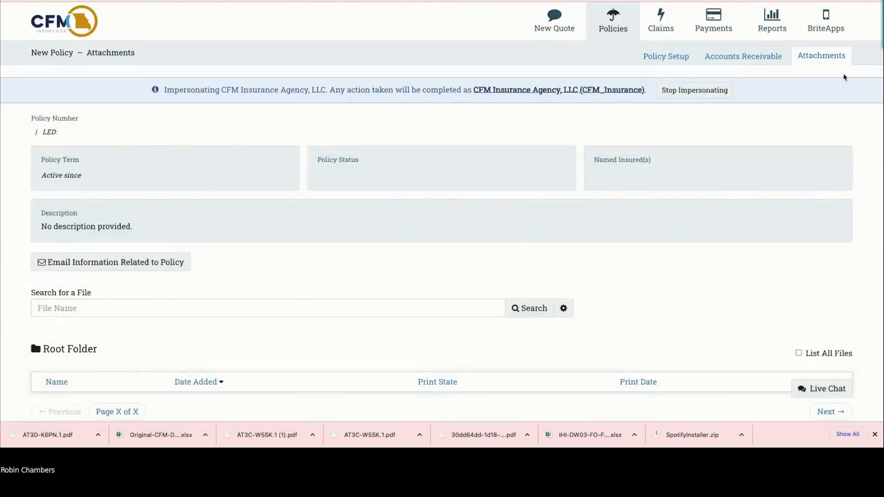
{"action": "scroll", "coordinate": [210, 298], "scroll_direction": "down", "scroll_amount": 3}
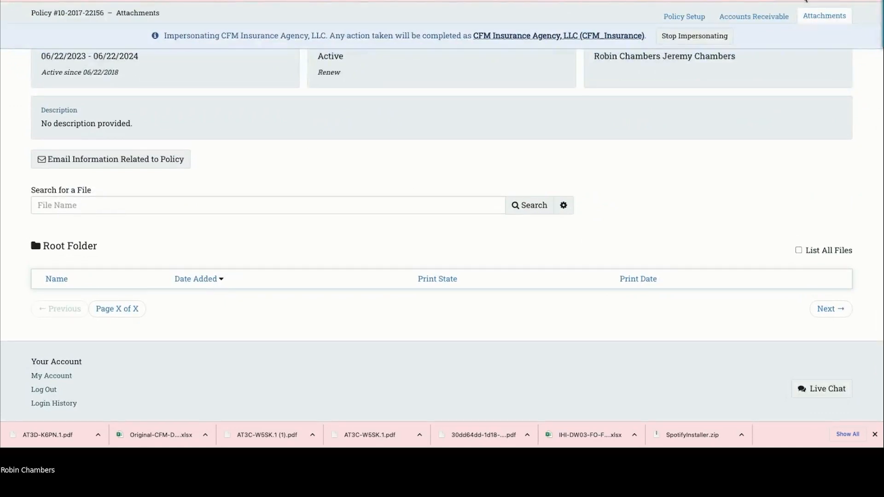
{"action": "scroll", "coordinate": [712, 189], "scroll_direction": "down", "scroll_amount": 7}
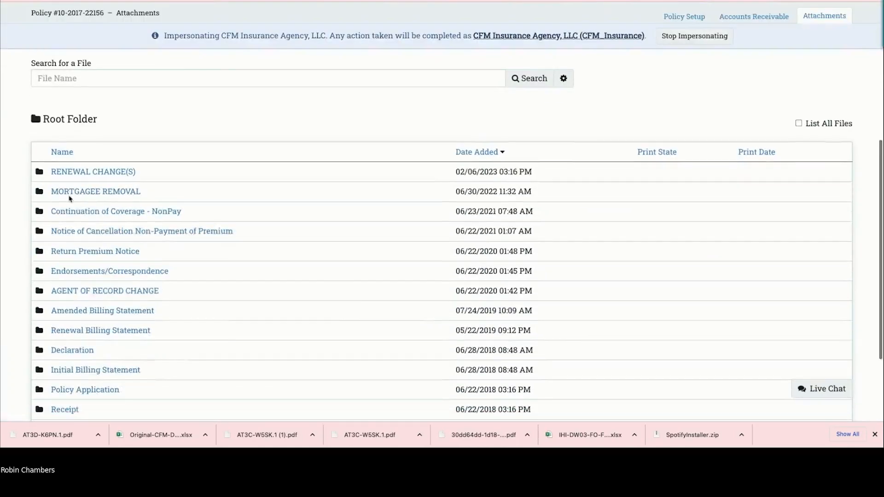
{"action": "scroll", "coordinate": [93, 172], "scroll_direction": "down", "scroll_amount": 3}
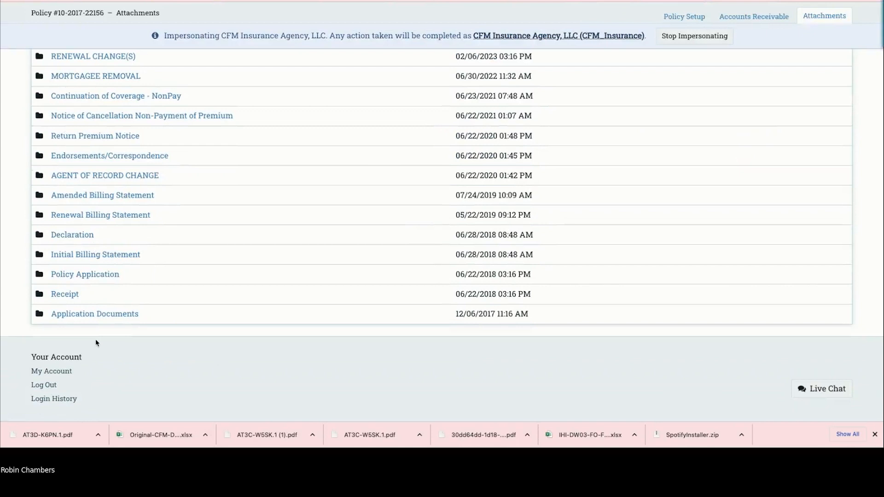
{"action": "scroll", "coordinate": [95, 341], "scroll_direction": "up", "scroll_amount": 1}
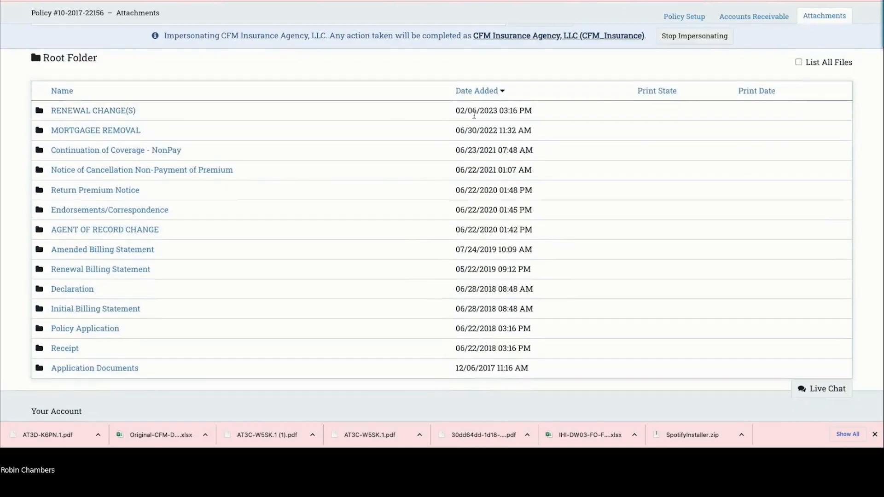
{"action": "scroll", "coordinate": [102, 163], "scroll_direction": "down", "scroll_amount": 1}
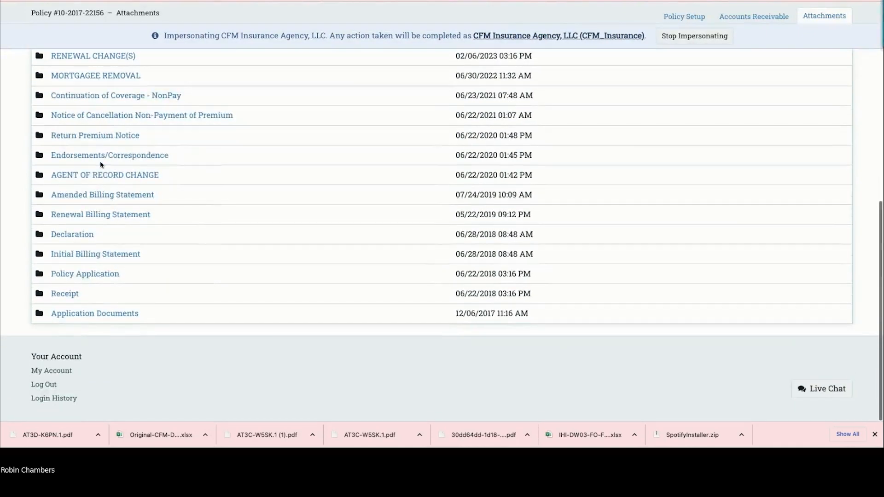
{"action": "scroll", "coordinate": [65, 236], "scroll_direction": "up", "scroll_amount": 1}
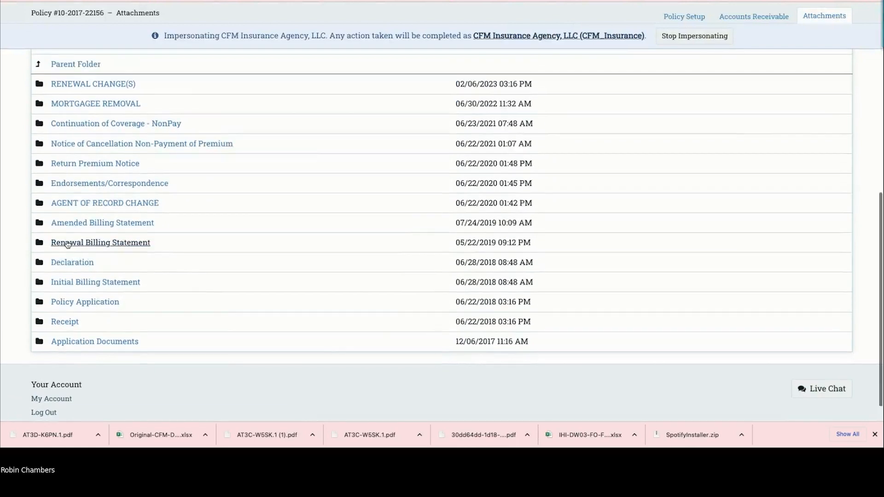
{"action": "left_click", "coordinate": [69, 244]}
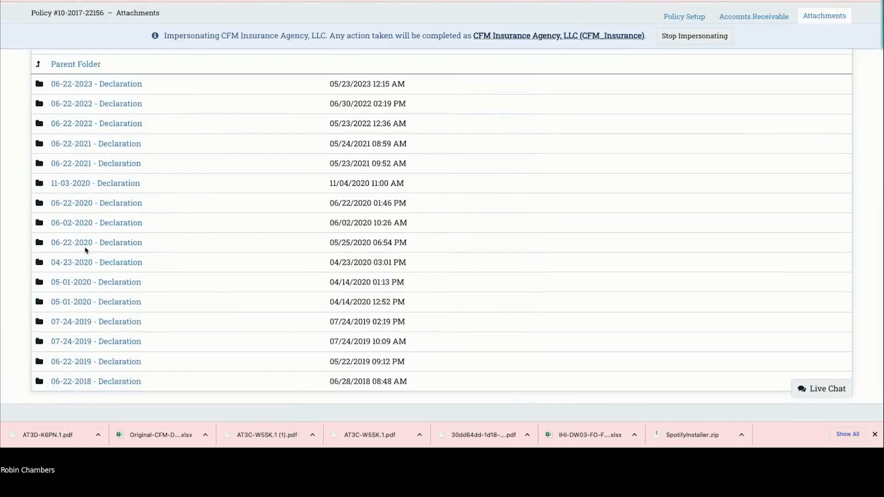
{"action": "left_click", "coordinate": [95, 84]}
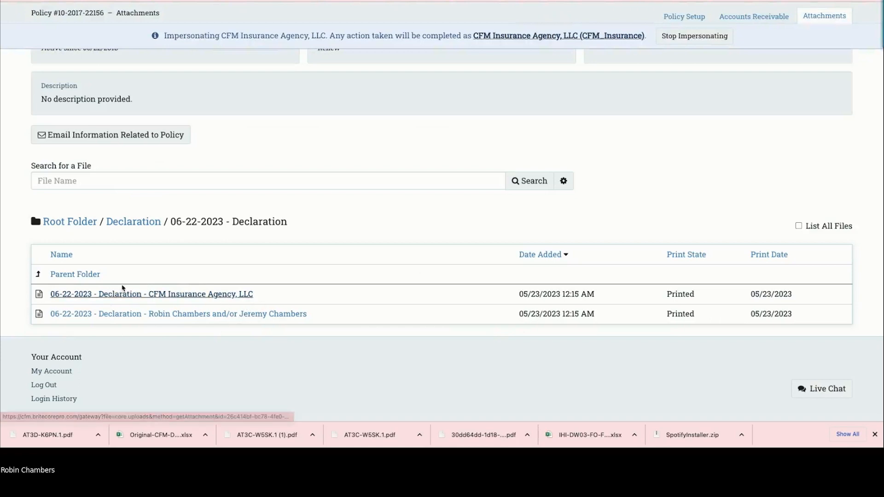
{"action": "left_click", "coordinate": [81, 275]}
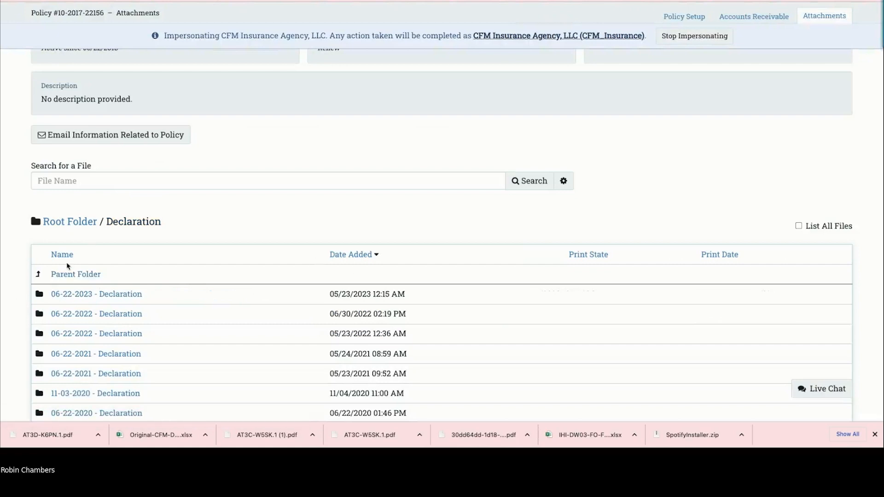
{"action": "left_click", "coordinate": [73, 276]}
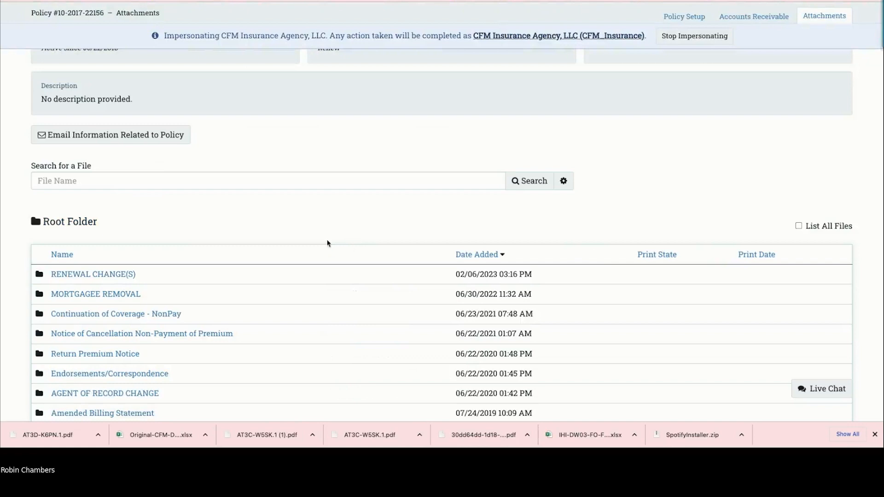
{"action": "scroll", "coordinate": [283, 292], "scroll_direction": "up", "scroll_amount": 4}
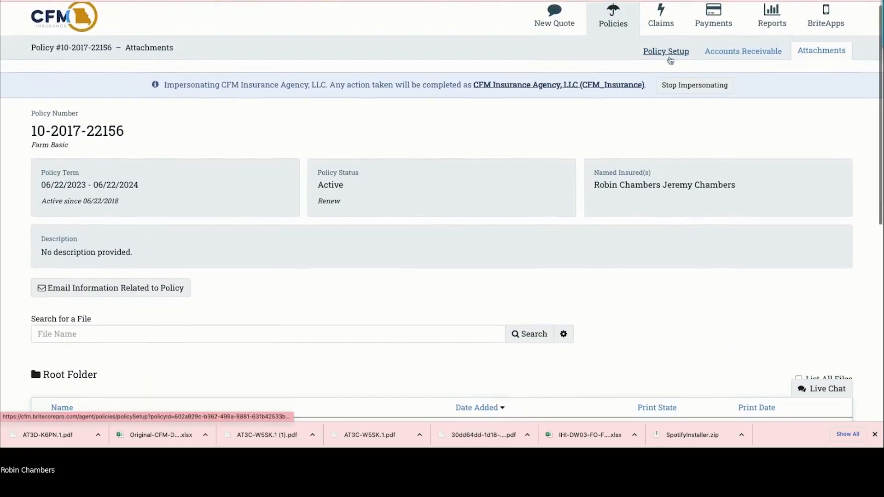
{"action": "left_click", "coordinate": [670, 57]}
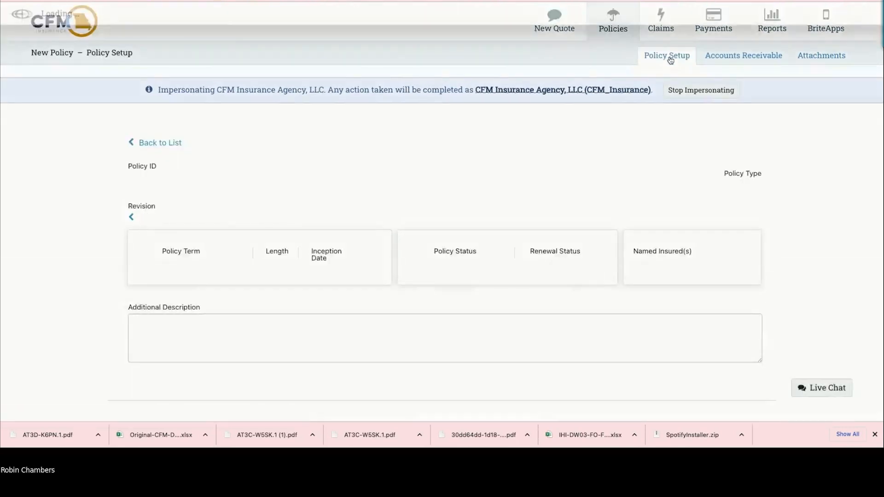
{"action": "left_click", "coordinate": [670, 57]}
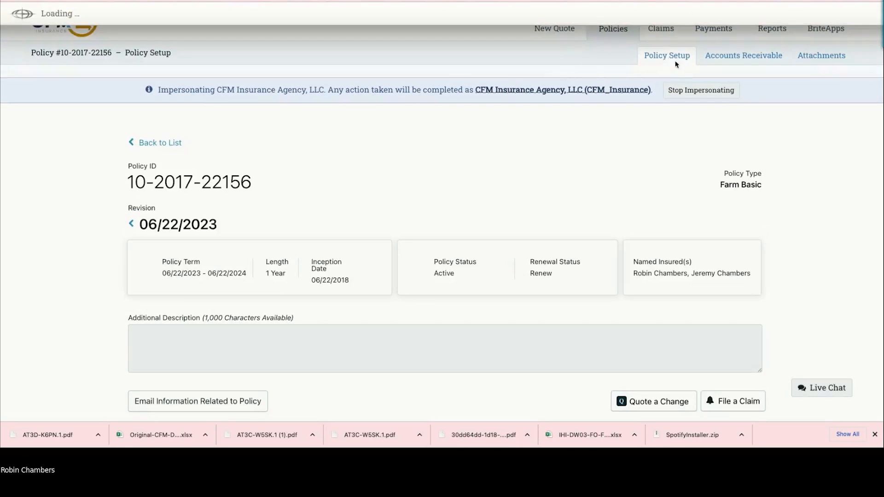
{"action": "scroll", "coordinate": [676, 64], "scroll_direction": "down", "scroll_amount": 5}
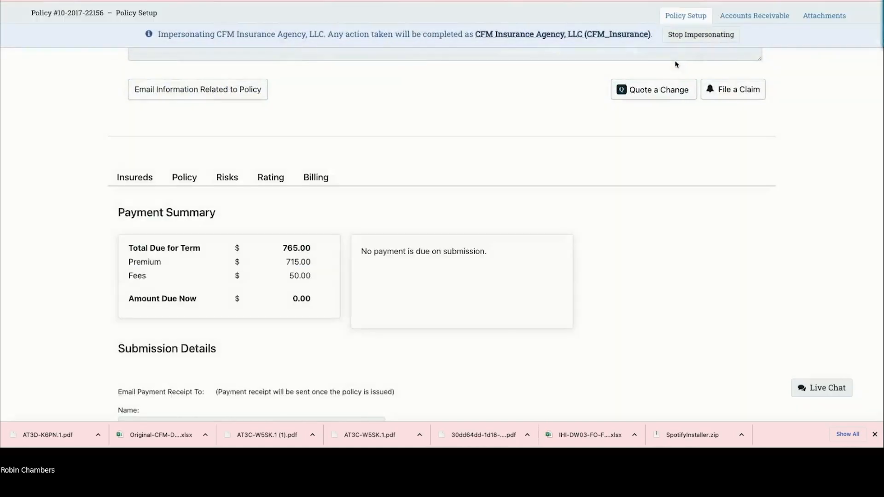
{"action": "left_click", "coordinate": [650, 92]}
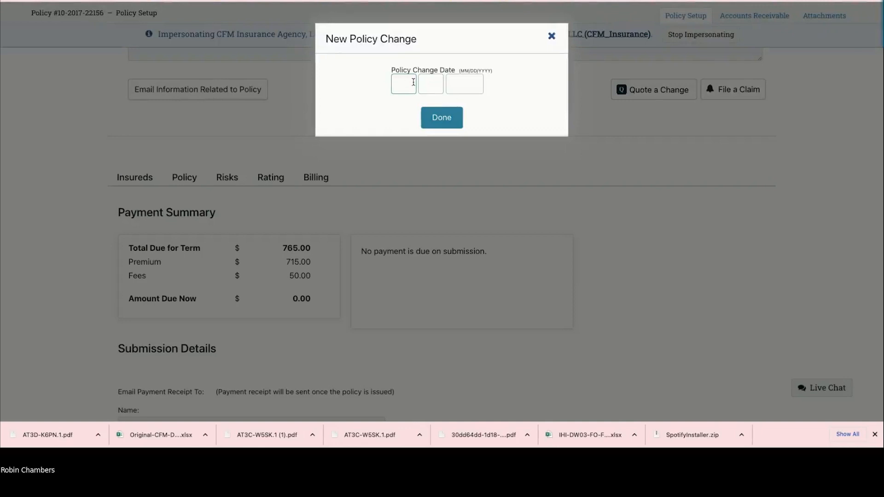
{"action": "type", "text": "08 09 2023"}
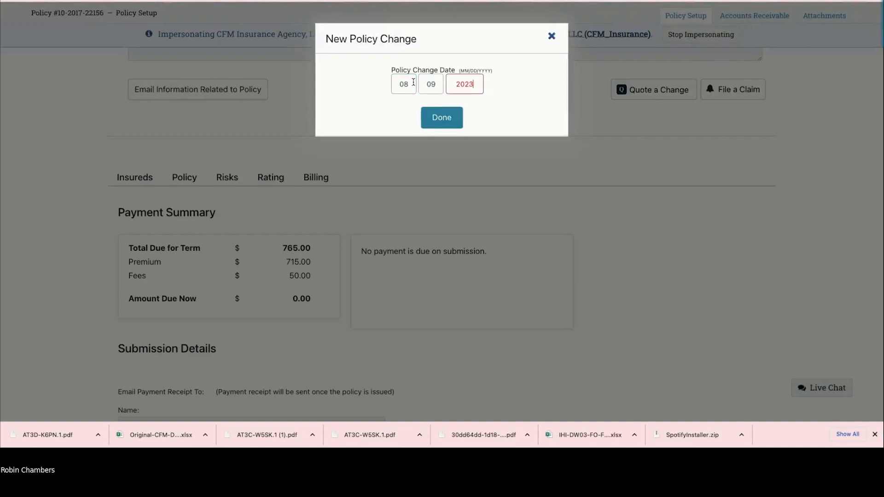
{"action": "left_click", "coordinate": [443, 120]}
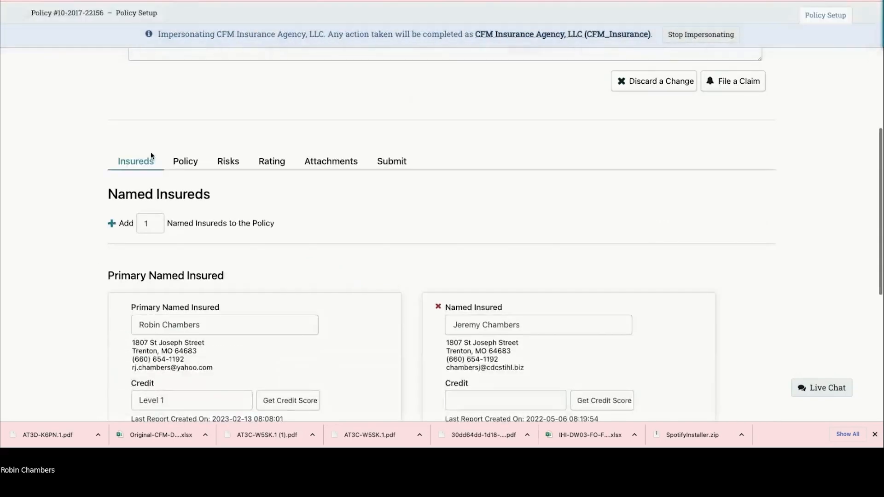
Step: Enter 'updated.......' as the policy change's Additional Description
{"action": "scroll", "coordinate": [157, 98], "scroll_direction": "up", "scroll_amount": 2}
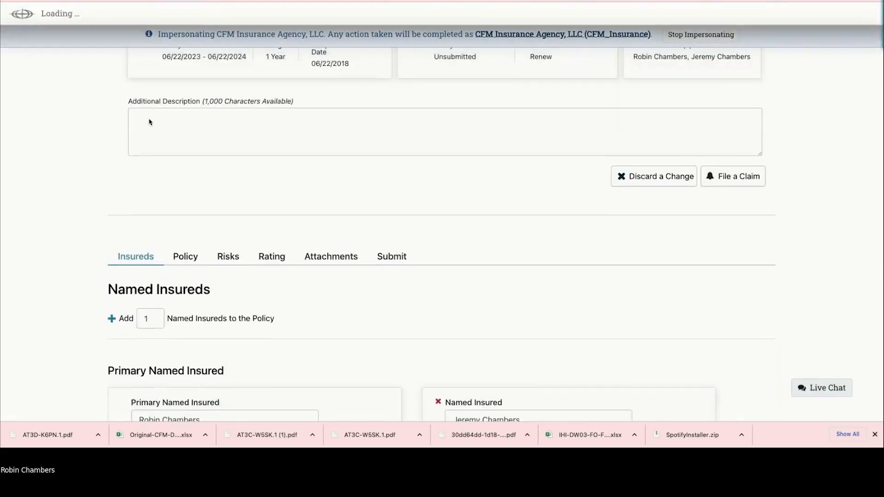
{"action": "left_click", "coordinate": [144, 116]}
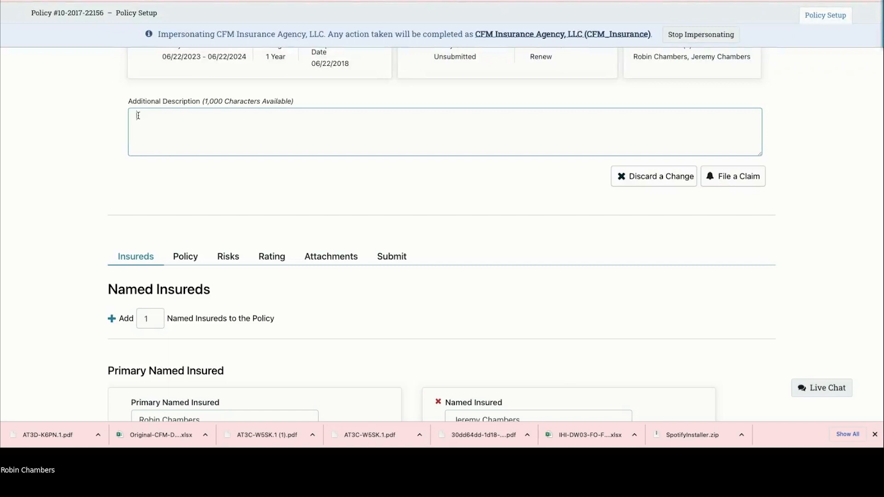
{"action": "type", "text": "pdat"}
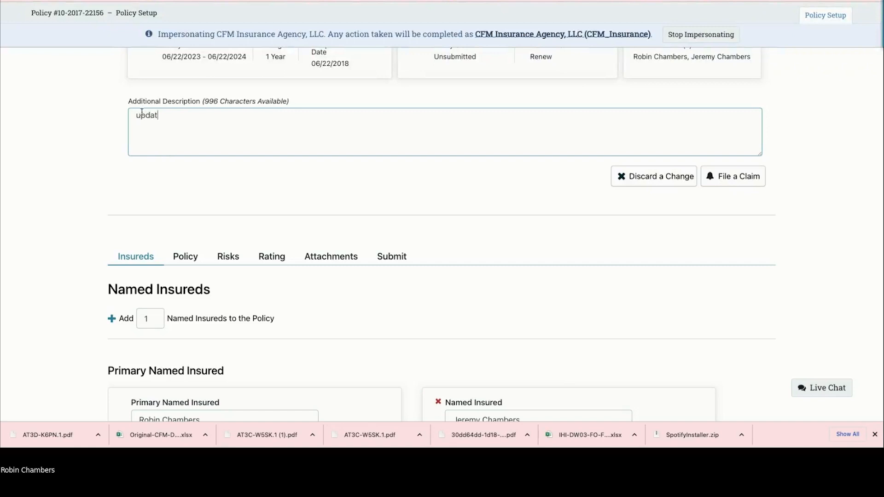
{"action": "type", "text": "ed..........."}
{"action": "left_click", "coordinate": [274, 261]}
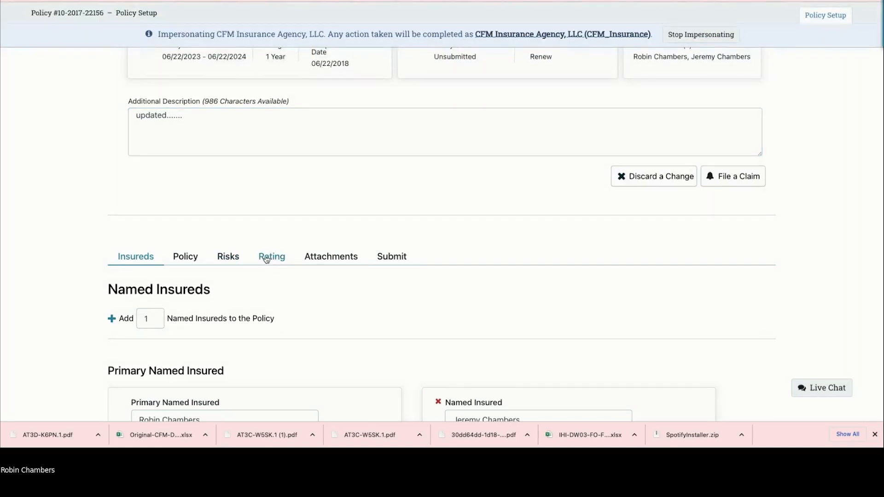
Step: Expand Cov. F Described Machinery, add then delete a blank item row, and check the $0.00 difference
{"action": "left_click", "coordinate": [271, 259]}
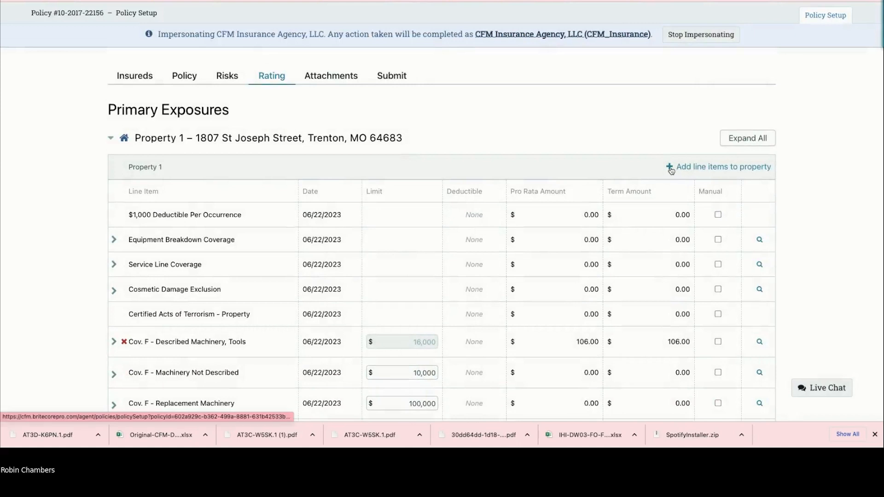
{"action": "left_click", "coordinate": [114, 342]}
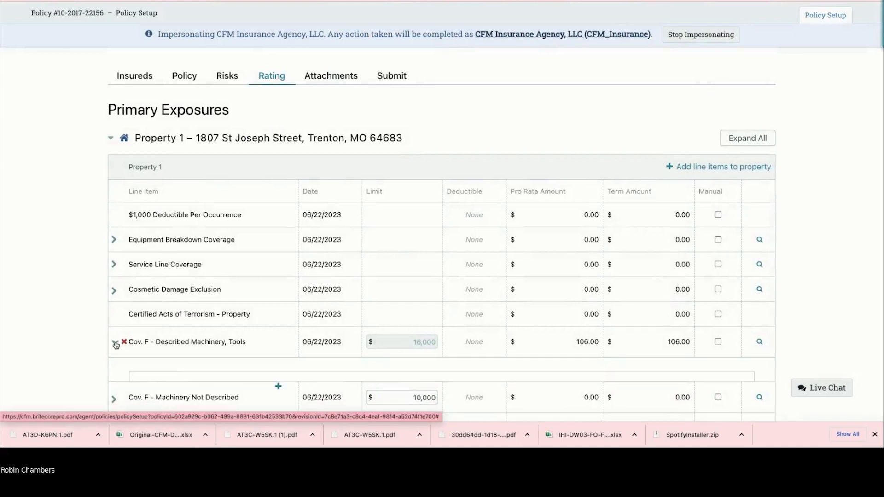
{"action": "scroll", "coordinate": [264, 308], "scroll_direction": "down", "scroll_amount": 2}
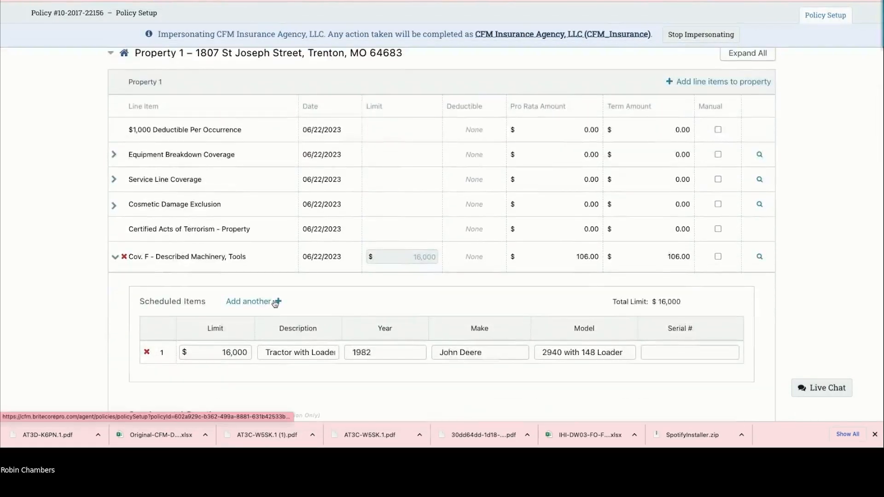
{"action": "left_click", "coordinate": [274, 304]}
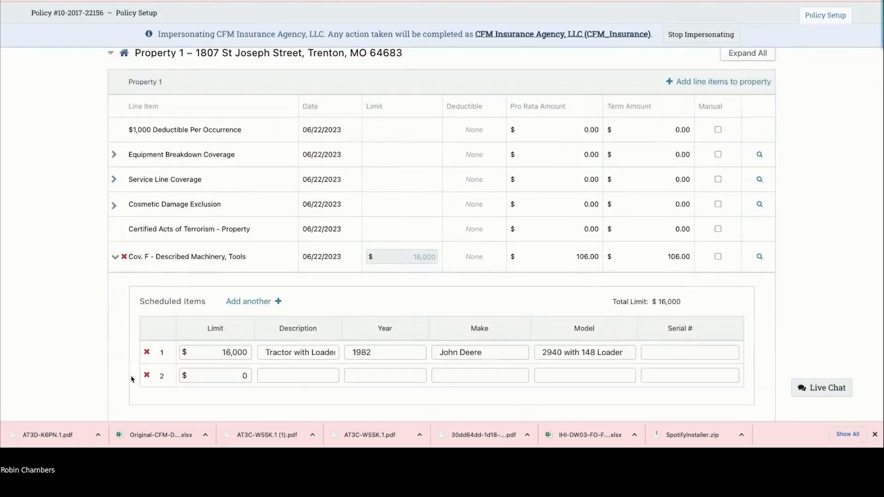
{"action": "left_click", "coordinate": [147, 375]}
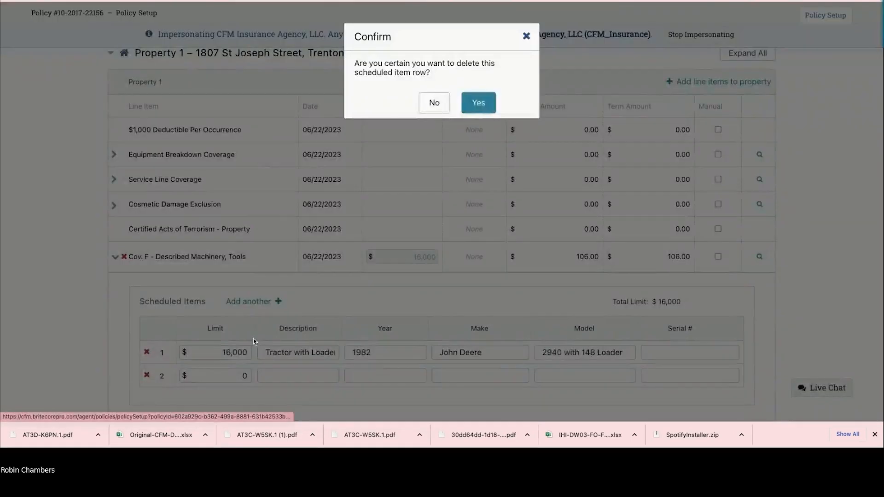
{"action": "left_click", "coordinate": [478, 106]}
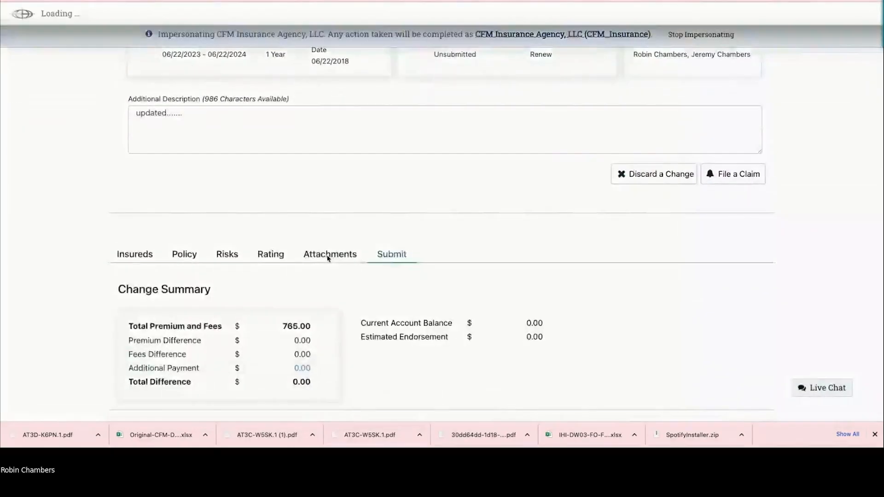
{"action": "scroll", "coordinate": [394, 250], "scroll_direction": "down", "scroll_amount": 7}
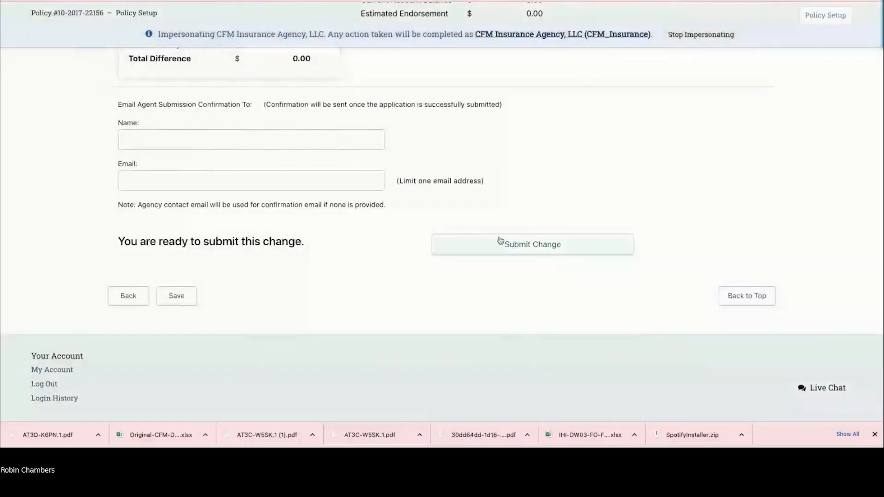
Step: Discard the 08/09/2023 policy change, returning the policy to its Active 06/22/2023 revision
{"action": "scroll", "coordinate": [458, 222], "scroll_direction": "up", "scroll_amount": 10}
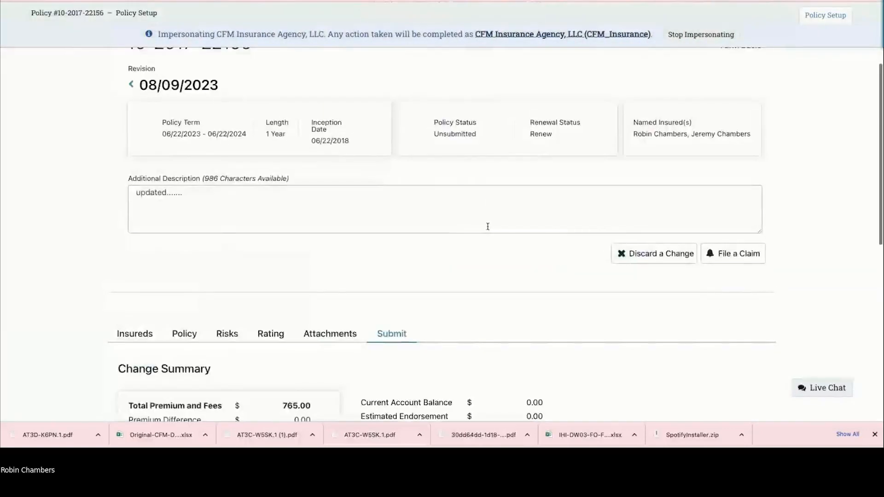
{"action": "scroll", "coordinate": [605, 215], "scroll_direction": "down", "scroll_amount": 1}
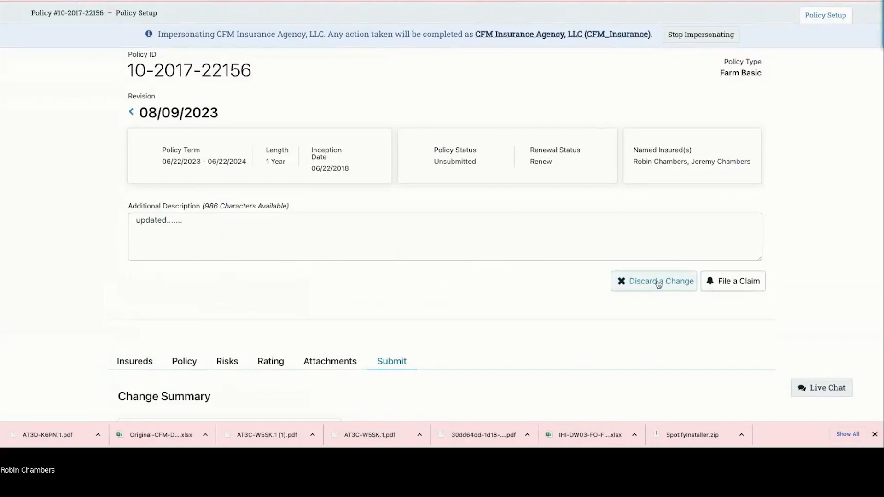
{"action": "left_click", "coordinate": [657, 282]}
{"action": "left_click", "coordinate": [511, 100]}
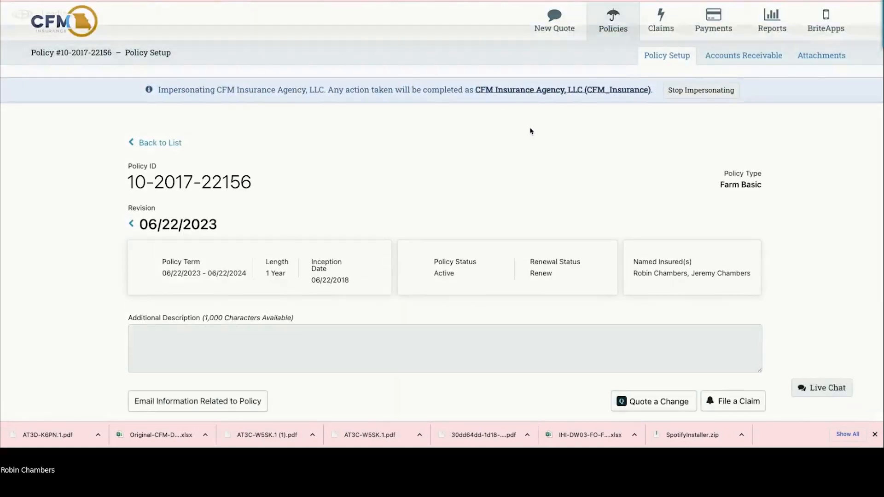
{"action": "scroll", "coordinate": [527, 133], "scroll_direction": "down", "scroll_amount": 5}
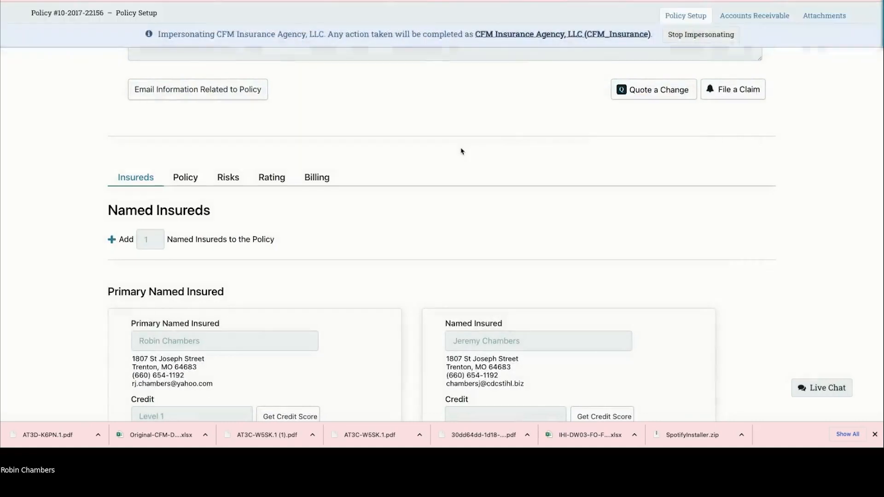
{"action": "scroll", "coordinate": [326, 180], "scroll_direction": "up", "scroll_amount": 1}
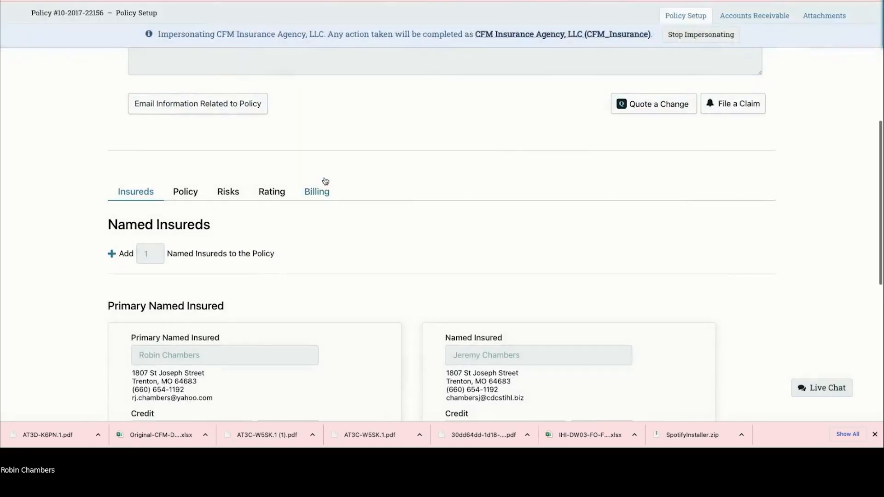
{"action": "scroll", "coordinate": [333, 178], "scroll_direction": "up", "scroll_amount": 2}
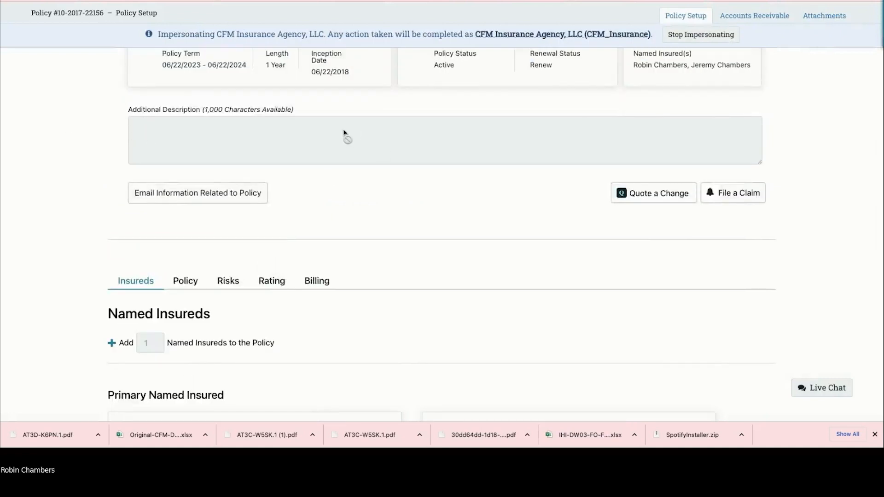
Step: Open a File a Claim form for this policy, choose the insured's address as the loss property, and review the form
{"action": "left_click", "coordinate": [729, 196]}
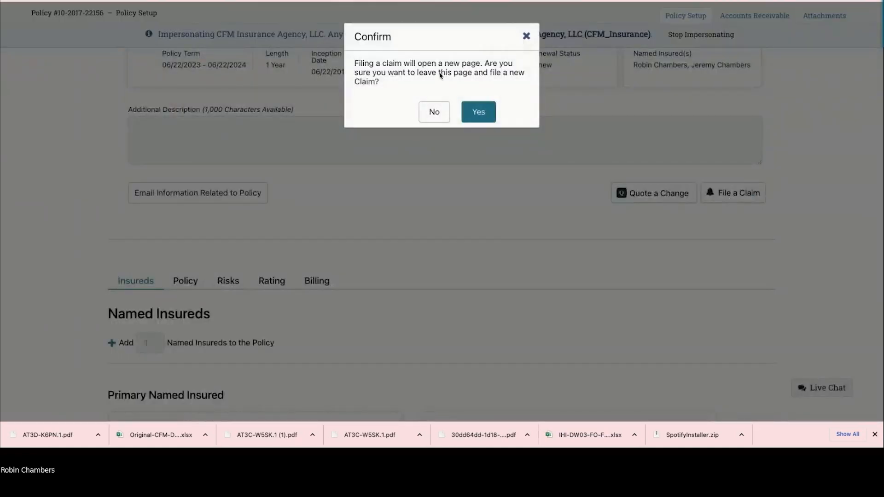
{"action": "left_click", "coordinate": [488, 112]}
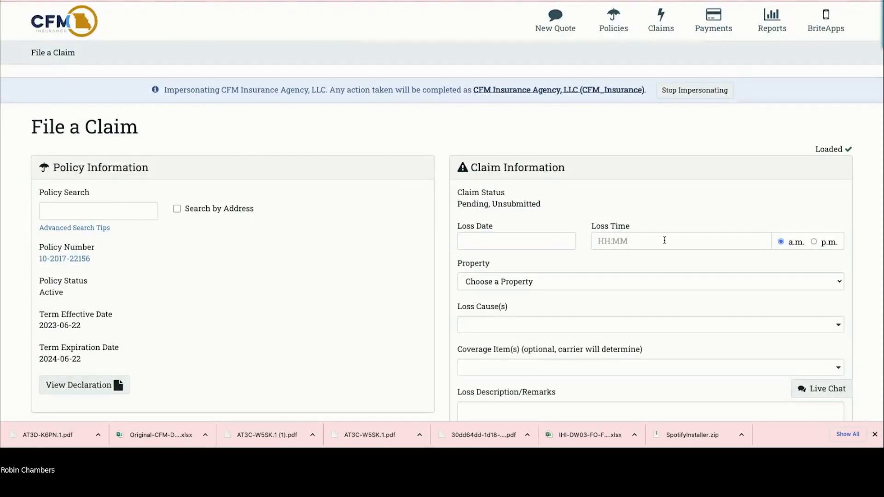
{"action": "scroll", "coordinate": [664, 240], "scroll_direction": "down", "scroll_amount": 2}
{"action": "left_click", "coordinate": [488, 189]}
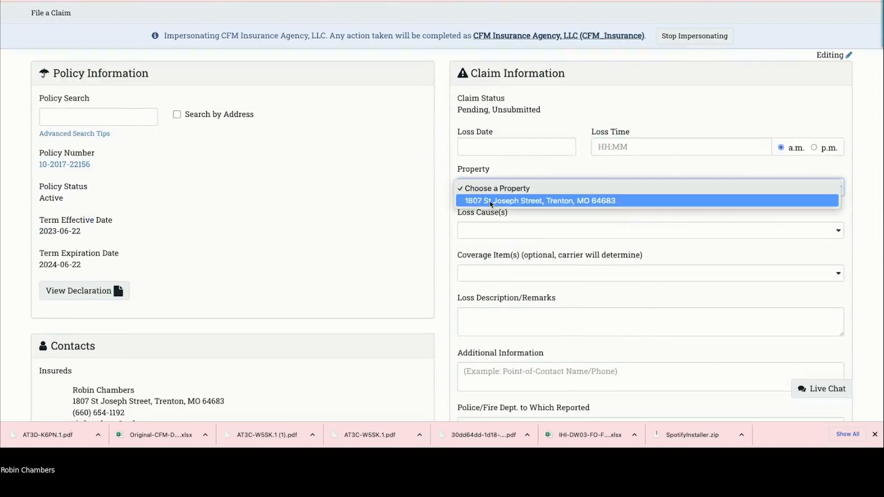
{"action": "left_click", "coordinate": [491, 201]}
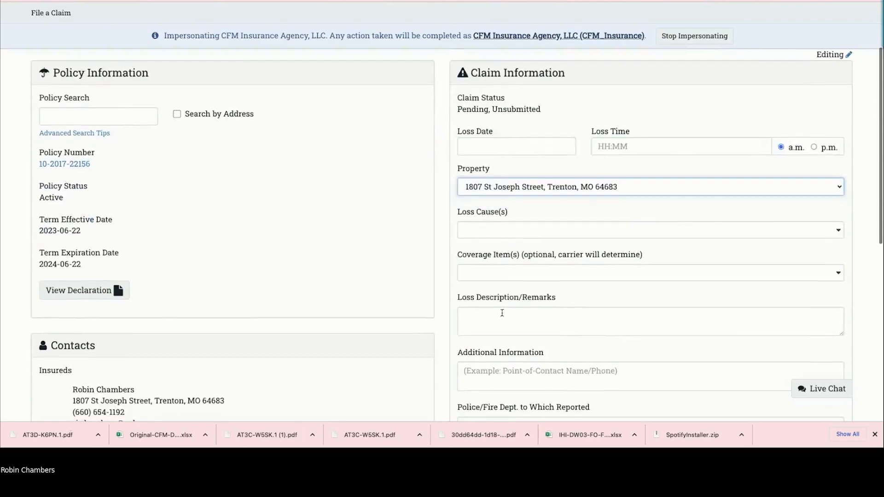
{"action": "scroll", "coordinate": [498, 313], "scroll_direction": "down", "scroll_amount": 3}
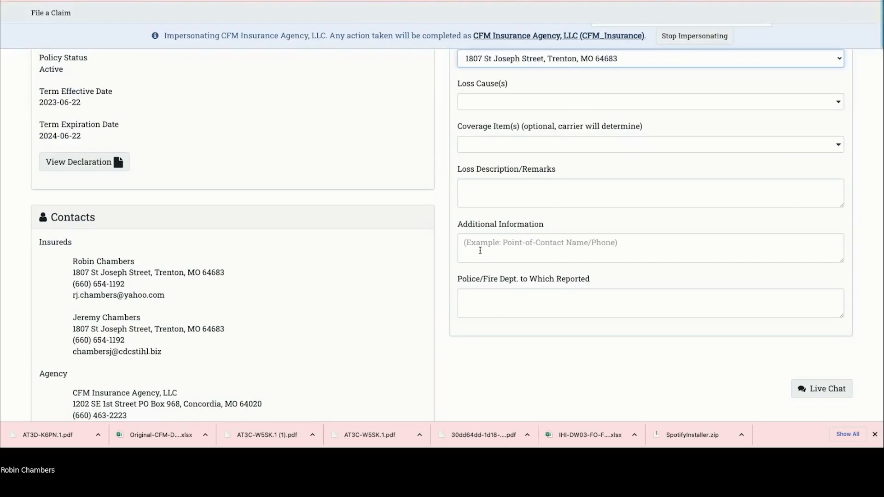
{"action": "scroll", "coordinate": [479, 251], "scroll_direction": "down", "scroll_amount": 1}
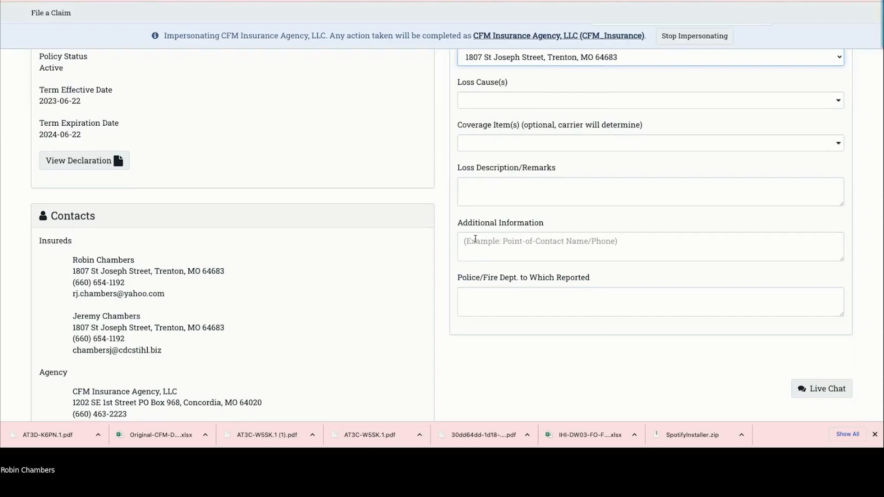
{"action": "scroll", "coordinate": [474, 236], "scroll_direction": "down", "scroll_amount": 5}
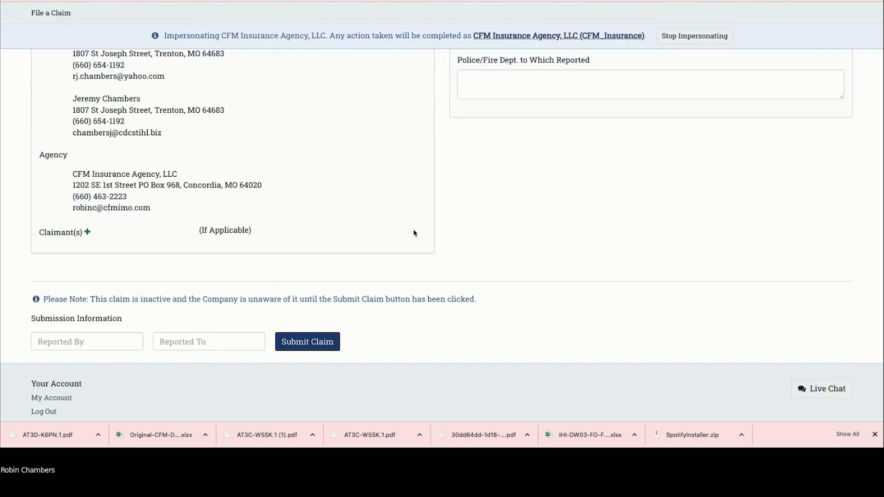
{"action": "scroll", "coordinate": [415, 231], "scroll_direction": "up", "scroll_amount": 15}
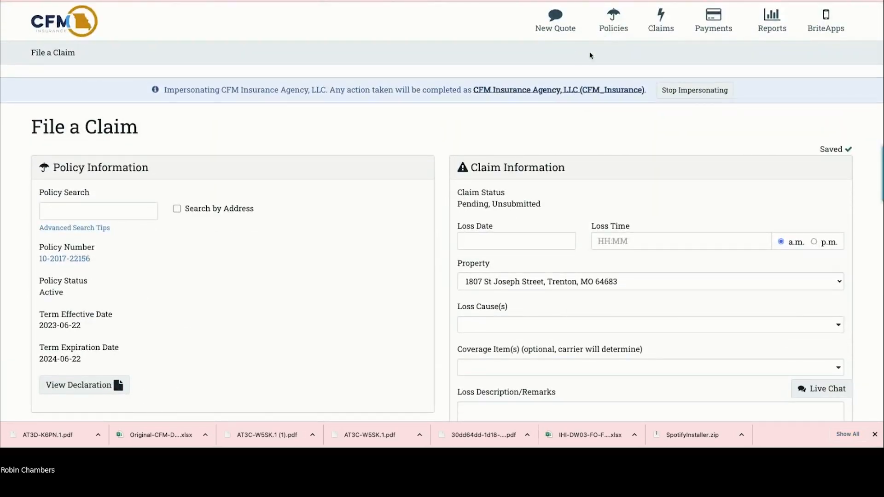
Step: Confirm the new Pending Inquiry claim appears in the Claims List, then return to Policies Search
{"action": "left_click", "coordinate": [606, 33]}
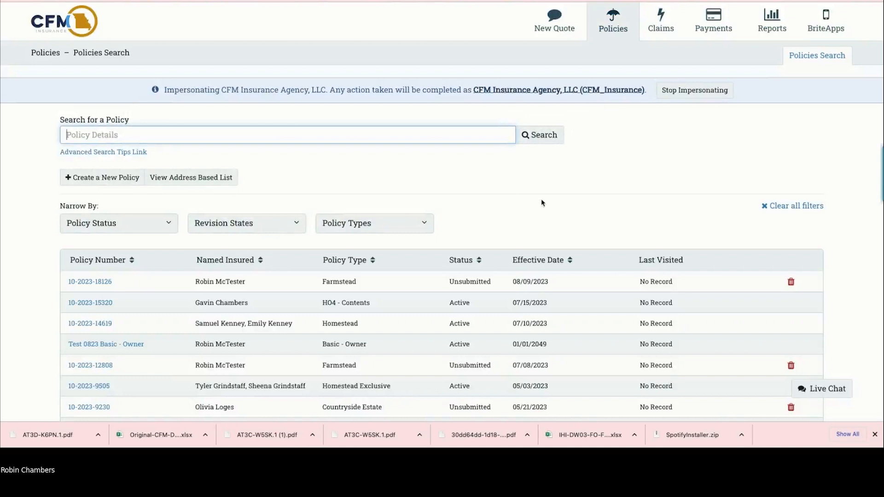
{"action": "left_click", "coordinate": [665, 31]}
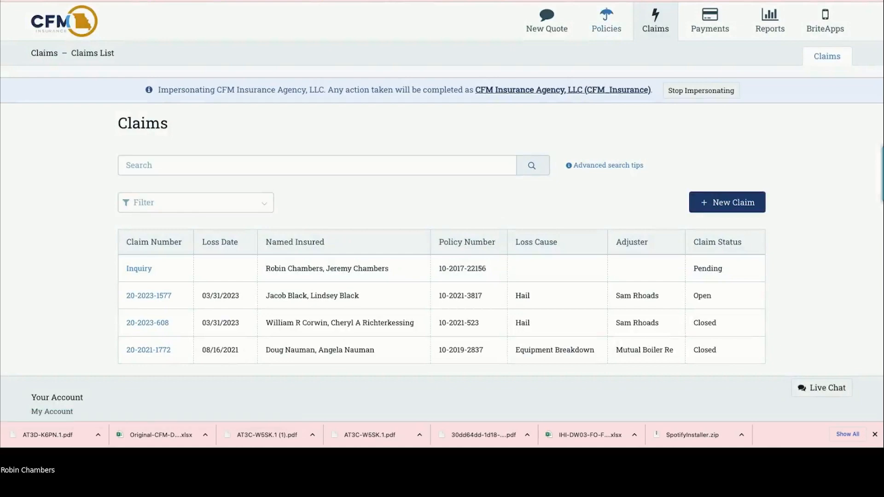
{"action": "left_click", "coordinate": [606, 21]}
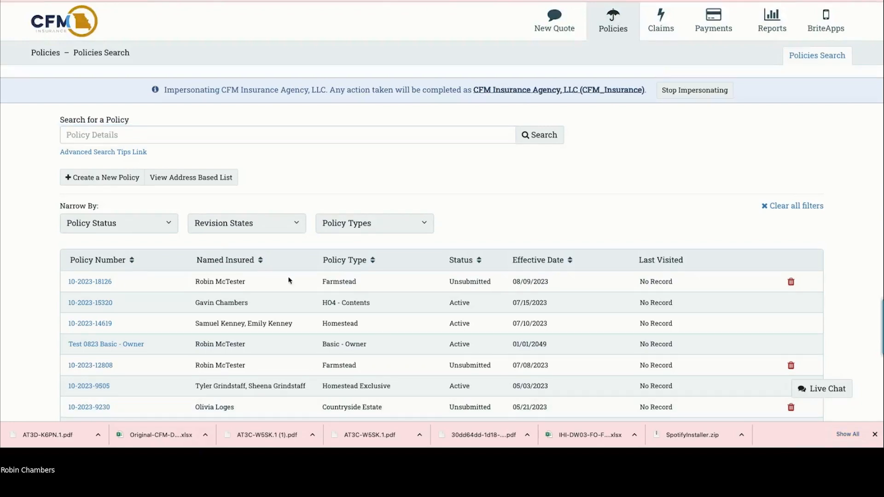
{"action": "left_click", "coordinate": [88, 283]}
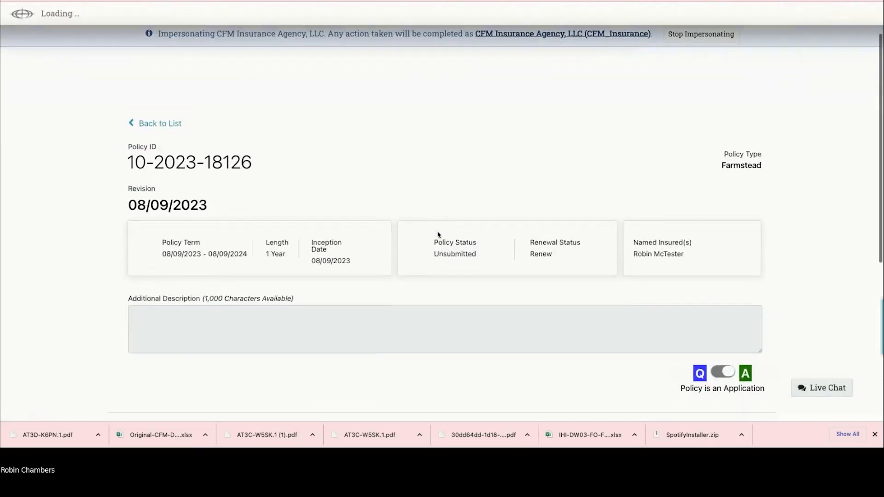
{"action": "scroll", "coordinate": [438, 235], "scroll_direction": "down", "scroll_amount": 7}
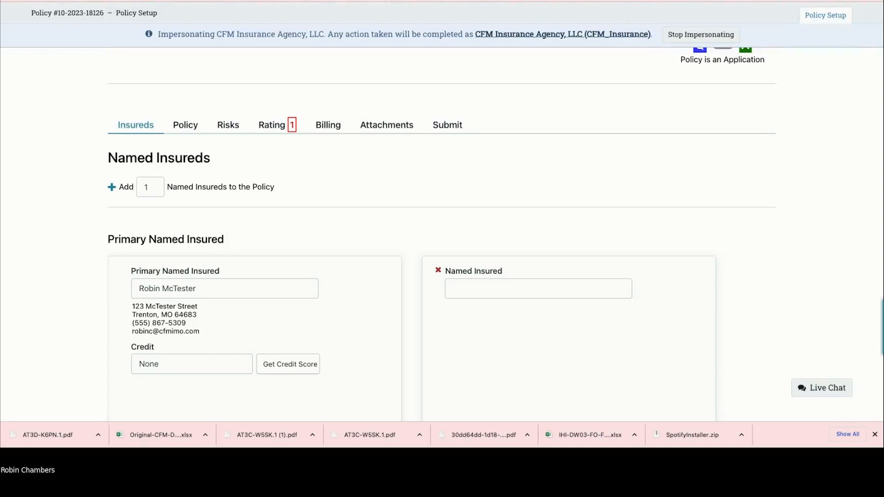
{"action": "key", "text": "ctrl+Tab"}
{"action": "scroll", "coordinate": [470, 232], "scroll_direction": "down", "scroll_amount": 3}
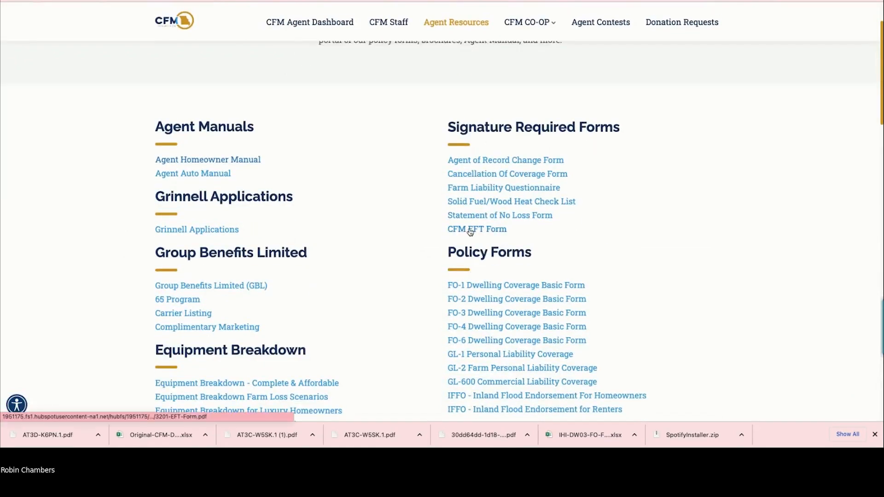
Step: Open the CFM EFT Form from the Signature Required Forms list
{"action": "left_click", "coordinate": [470, 230]}
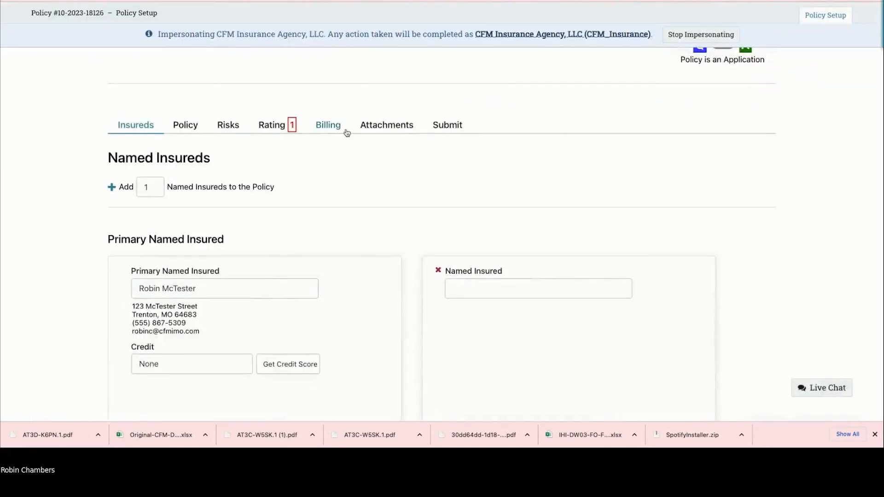
Step: Show the application's Billing step with its Billing Schedule and Billing Method sections
{"action": "left_click", "coordinate": [331, 128]}
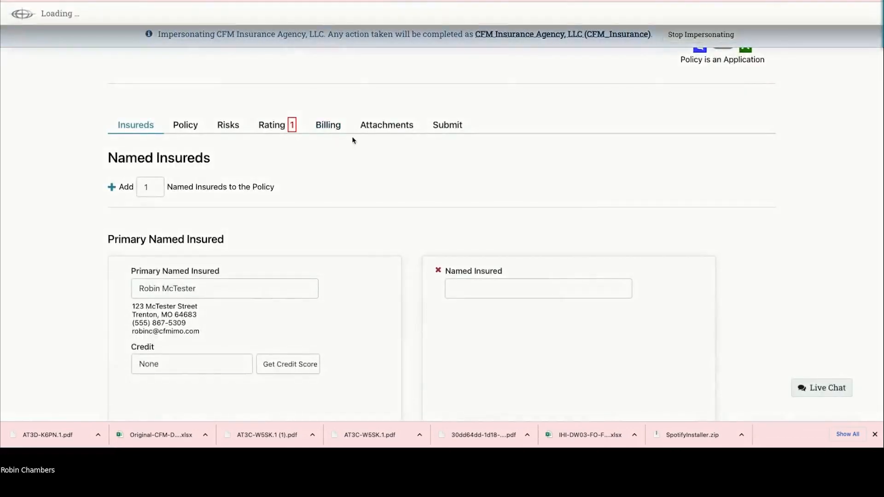
{"action": "scroll", "coordinate": [523, 227], "scroll_direction": "down", "scroll_amount": 3}
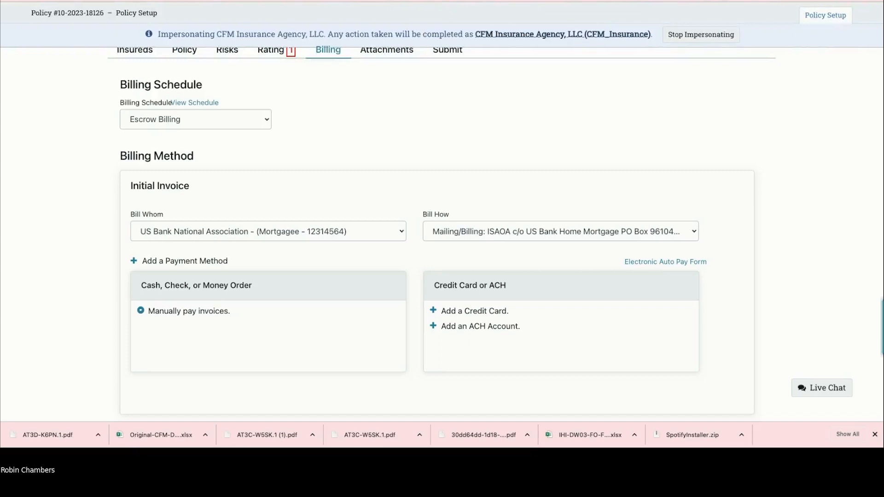
Step: Start a CFM Live Chat and send the user's name as the first message
{"action": "left_click", "coordinate": [815, 391]}
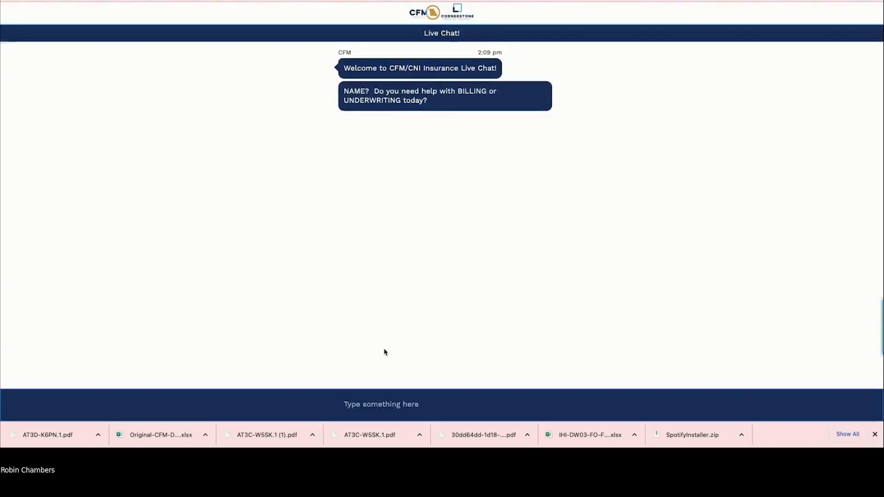
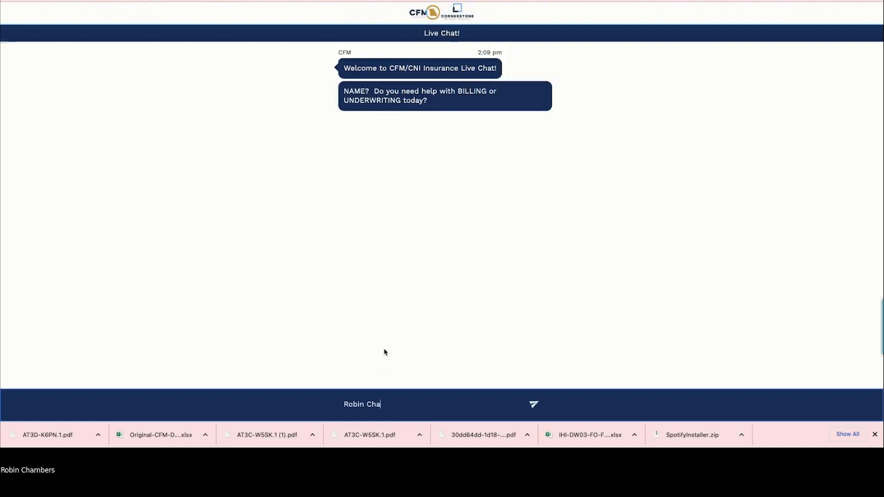
{"action": "key", "text": "Return"}
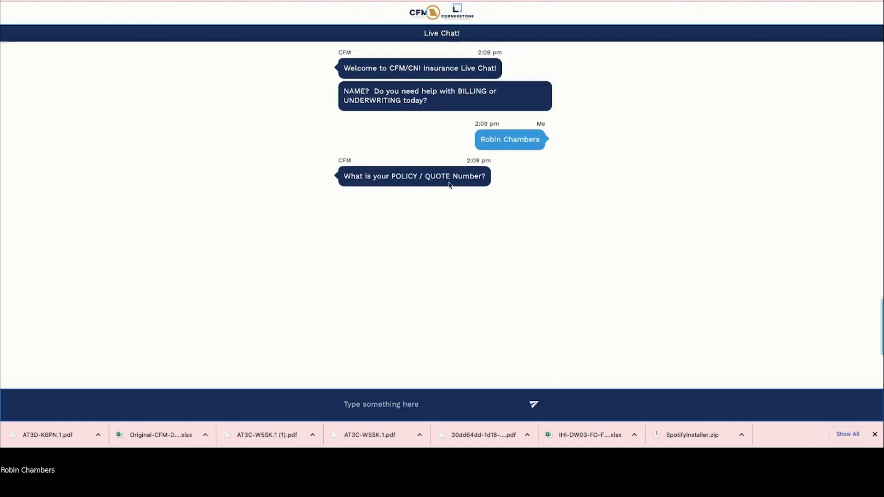
Step: Send 'Hello', tell the agent this is just a test chat, then end the chat
{"action": "left_click", "coordinate": [389, 403]}
{"action": "type", "text": "Hello"}
{"action": "key", "text": "Return"}
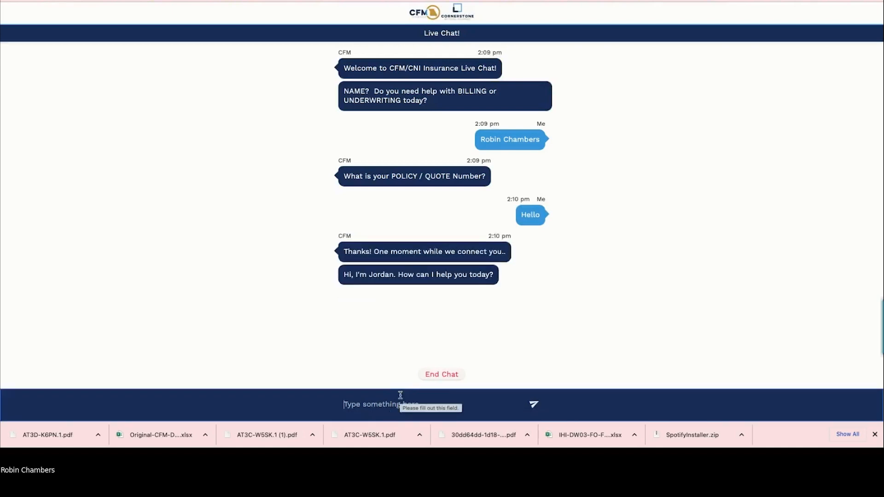
{"action": "type", "text": "Jordan "}
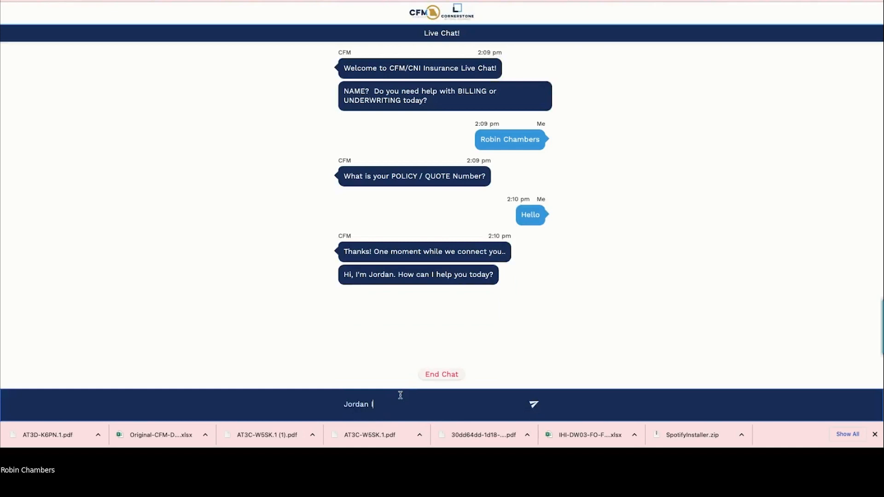
{"action": "type", "text": "I'm just doing a te"}
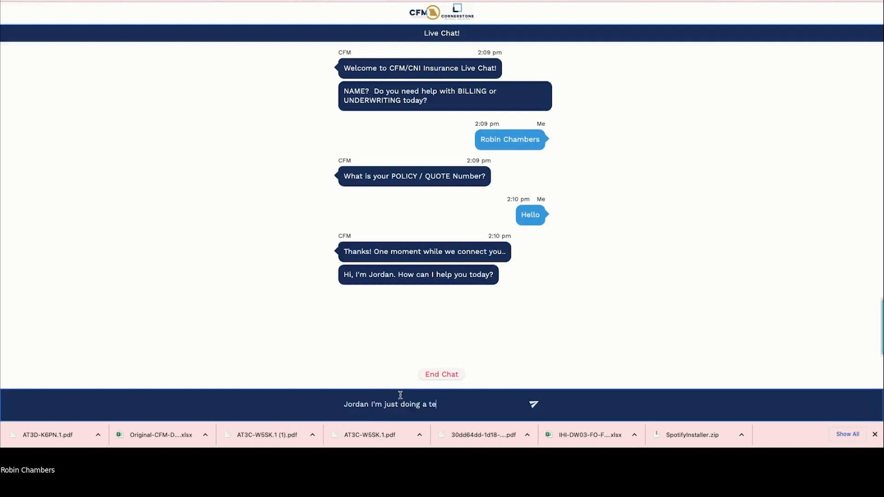
{"action": "type", "text": "st Chat.  Thanks"}
{"action": "key", "text": "Return"}
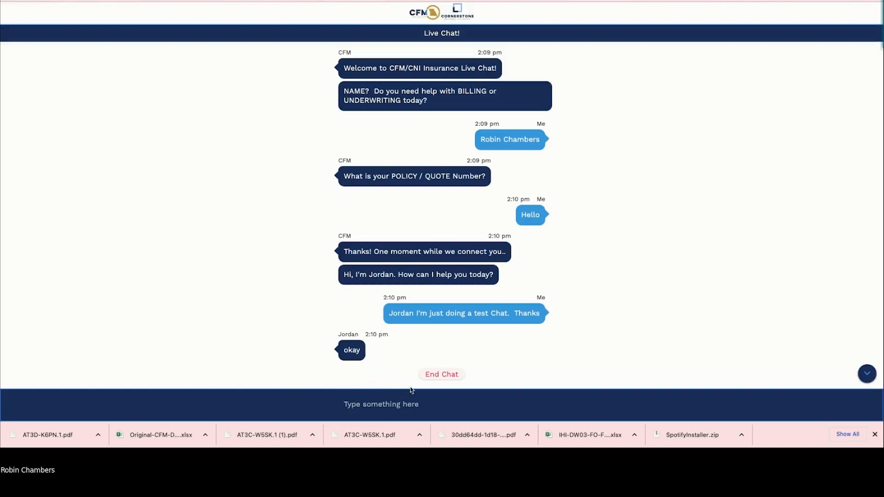
{"action": "left_click", "coordinate": [442, 375]}
Step: Cancel the 'Chat has ended' prompt instead of emailing a copy of the transcript
{"action": "left_click", "coordinate": [445, 375]}
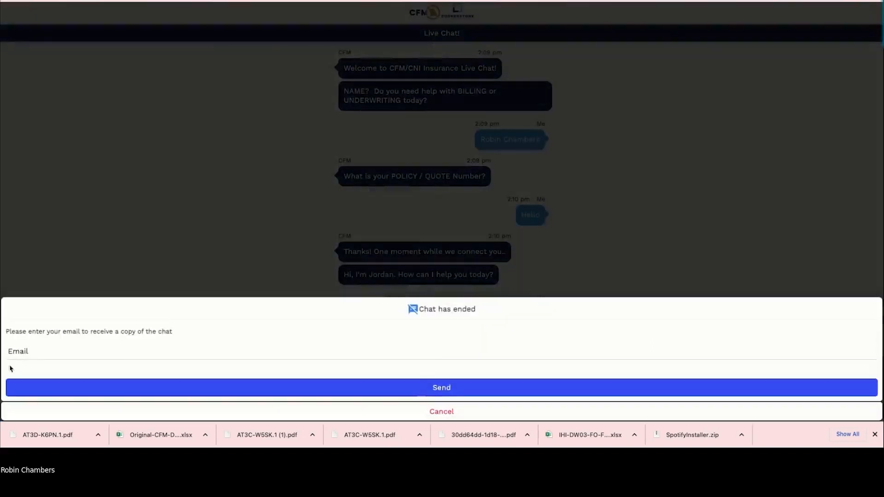
{"action": "left_click", "coordinate": [24, 353]}
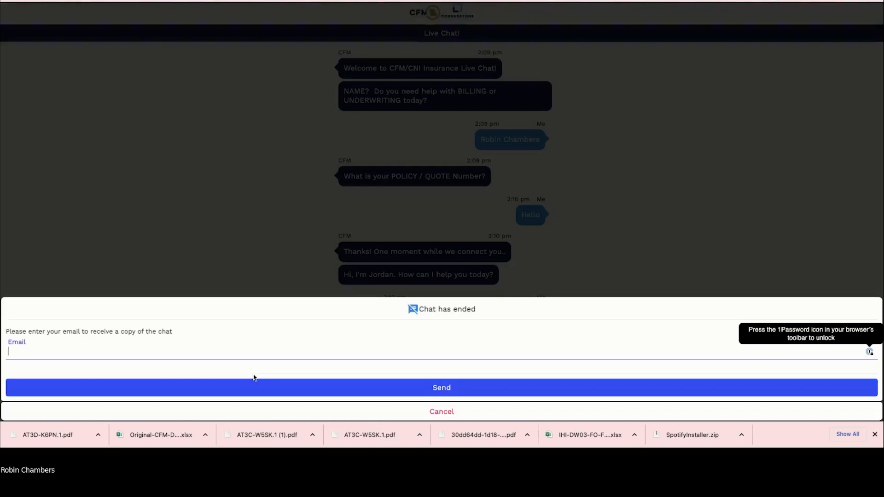
{"action": "left_click", "coordinate": [445, 412]}
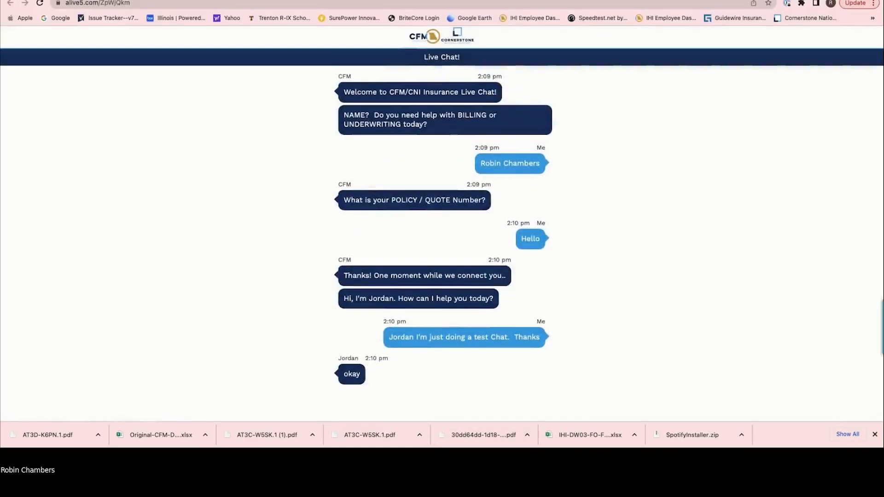
Step: Close the chat window and show the Farmstead application's Insureds step
{"action": "key", "text": "super+w"}
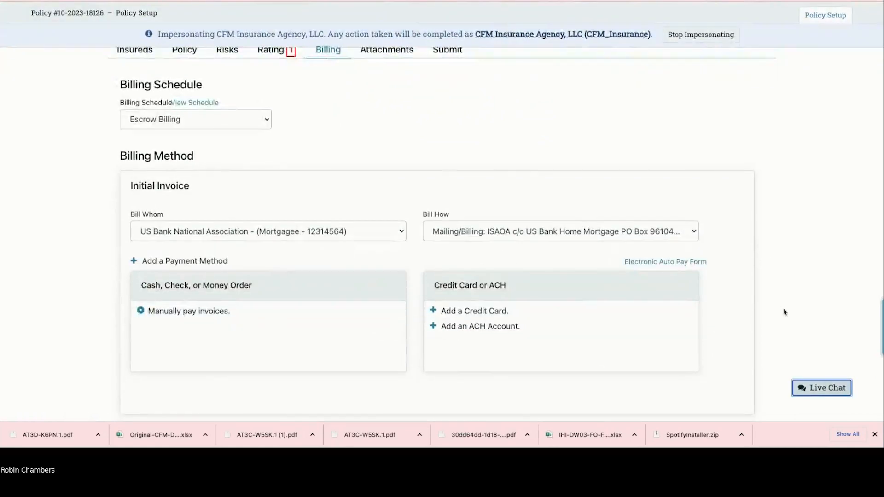
{"action": "scroll", "coordinate": [288, 216], "scroll_direction": "up", "scroll_amount": 2}
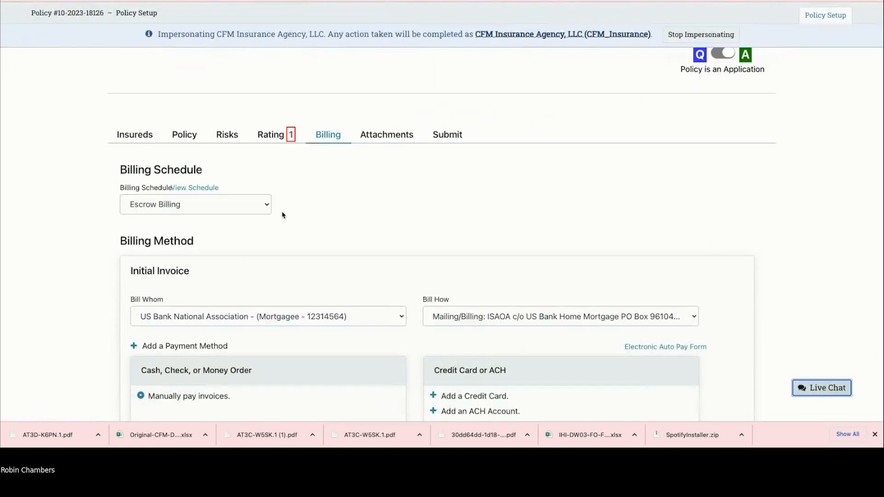
{"action": "left_click", "coordinate": [141, 138]}
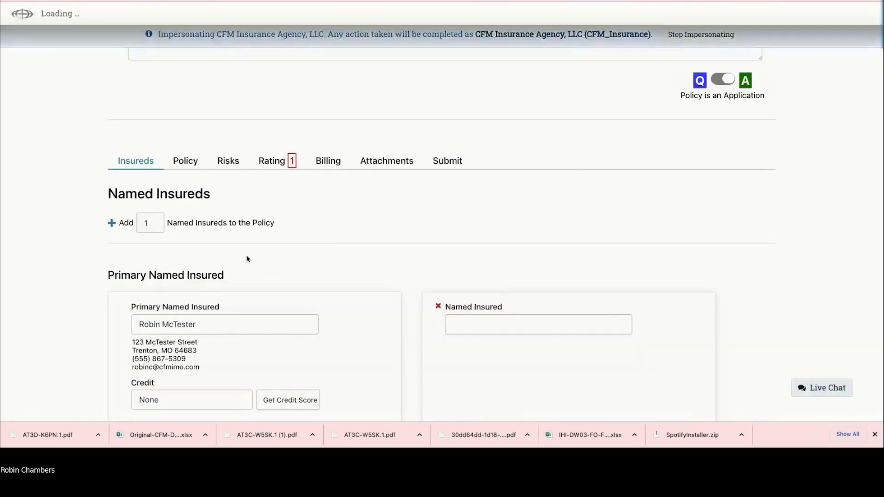